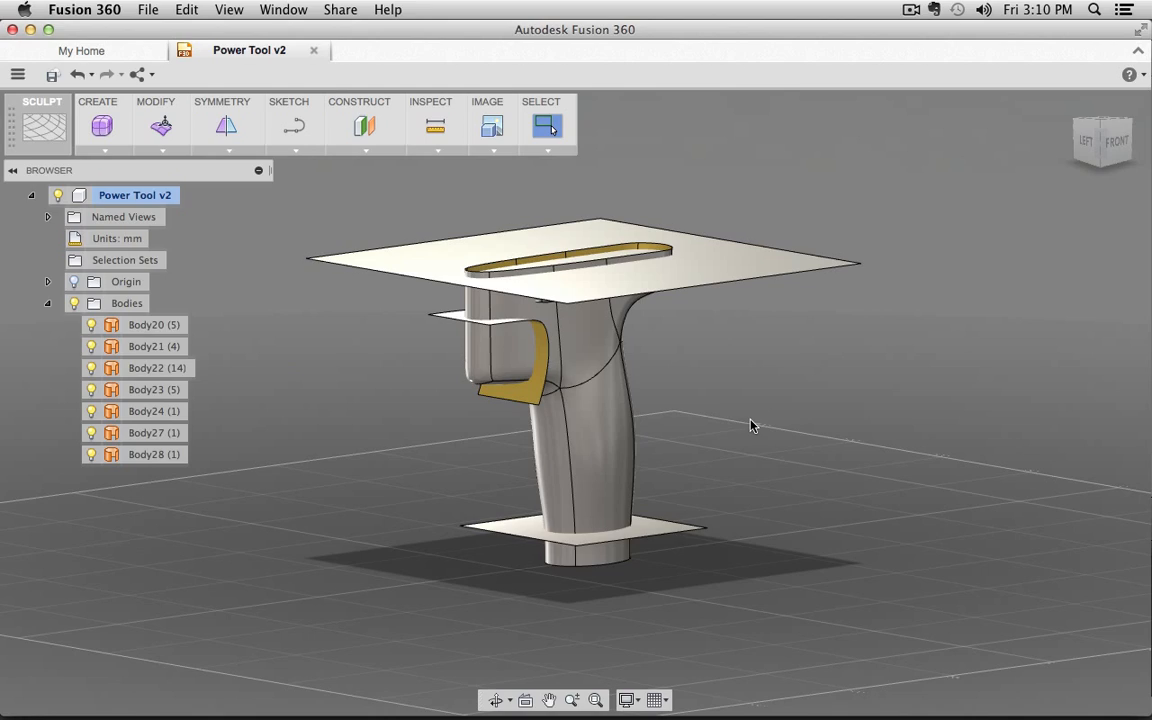
- Hide the two flat horizontal surfaces crossing the handle, Body28 and Body27
{"action": "middle_click_drag", "start_coordinate": [796, 568], "coordinate": [727, 565], "text": "shift"}
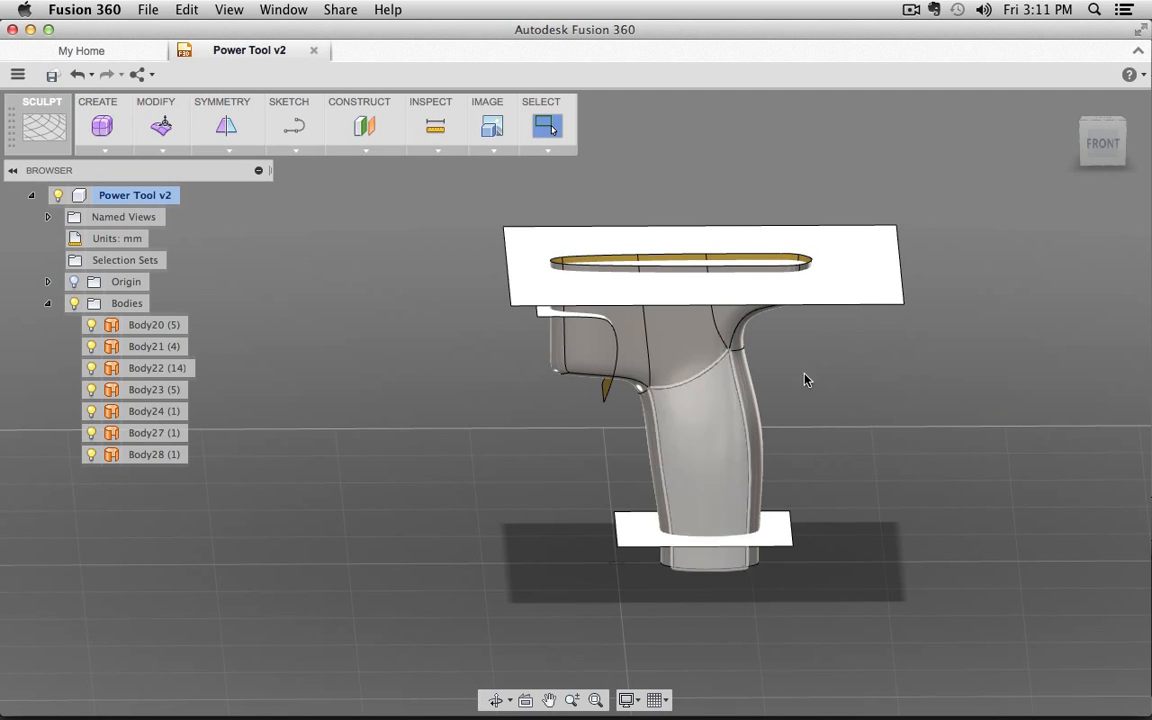
{"action": "middle_click_drag", "start_coordinate": [866, 385], "coordinate": [923, 378], "text": "shift"}
{"action": "left_click", "coordinate": [825, 270]}
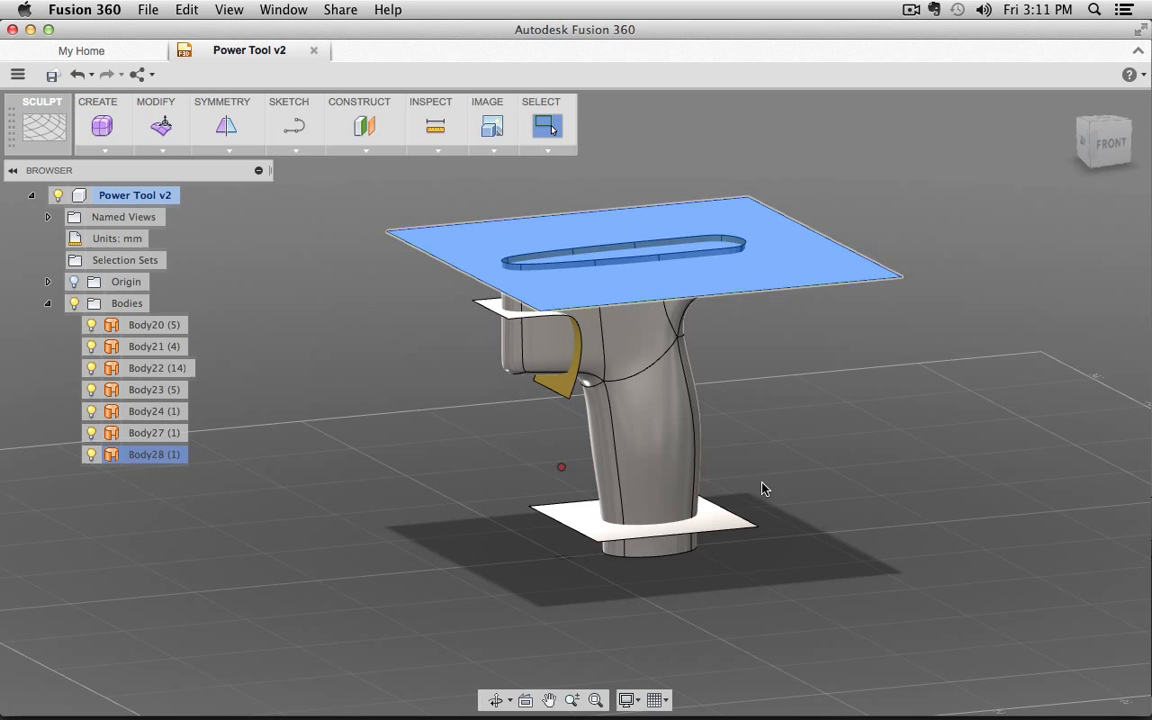
{"action": "left_click", "coordinate": [733, 525], "text": "shift"}
{"action": "left_click", "coordinate": [92, 454]}
{"action": "left_click", "coordinate": [92, 433]}
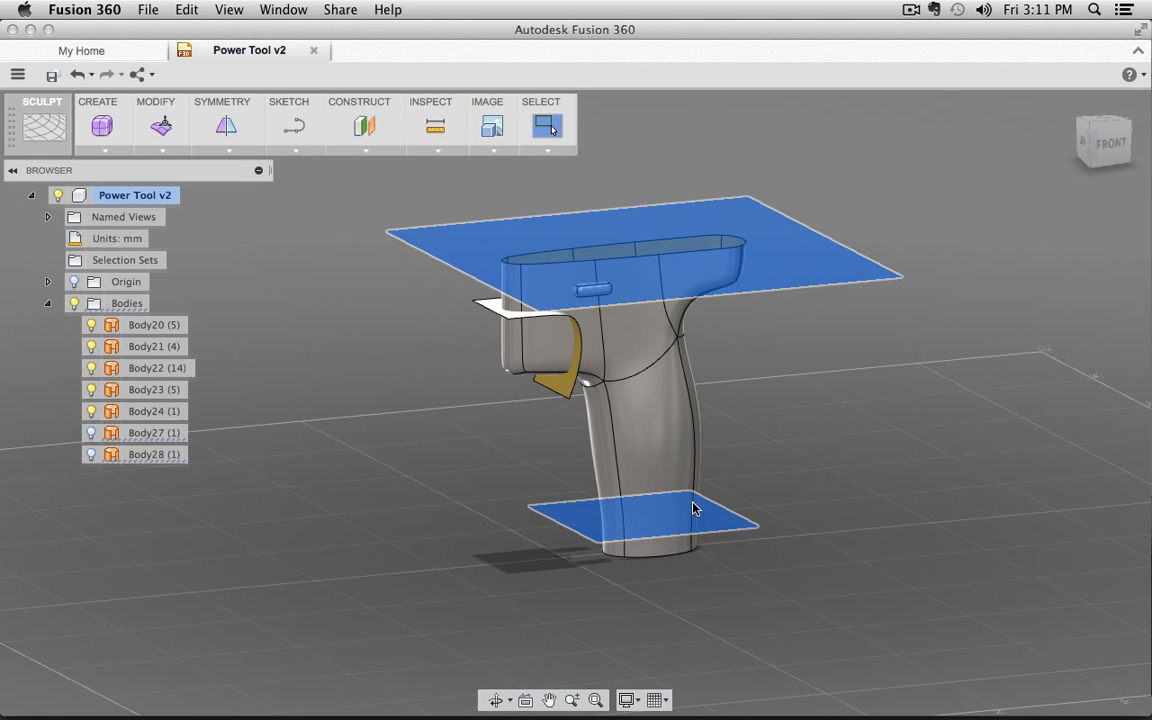
- Examine the handle body Body22 and the curved surface crossing its front from several angles
{"action": "middle_click_drag", "start_coordinate": [849, 411], "coordinate": [852, 506], "text": "shift"}
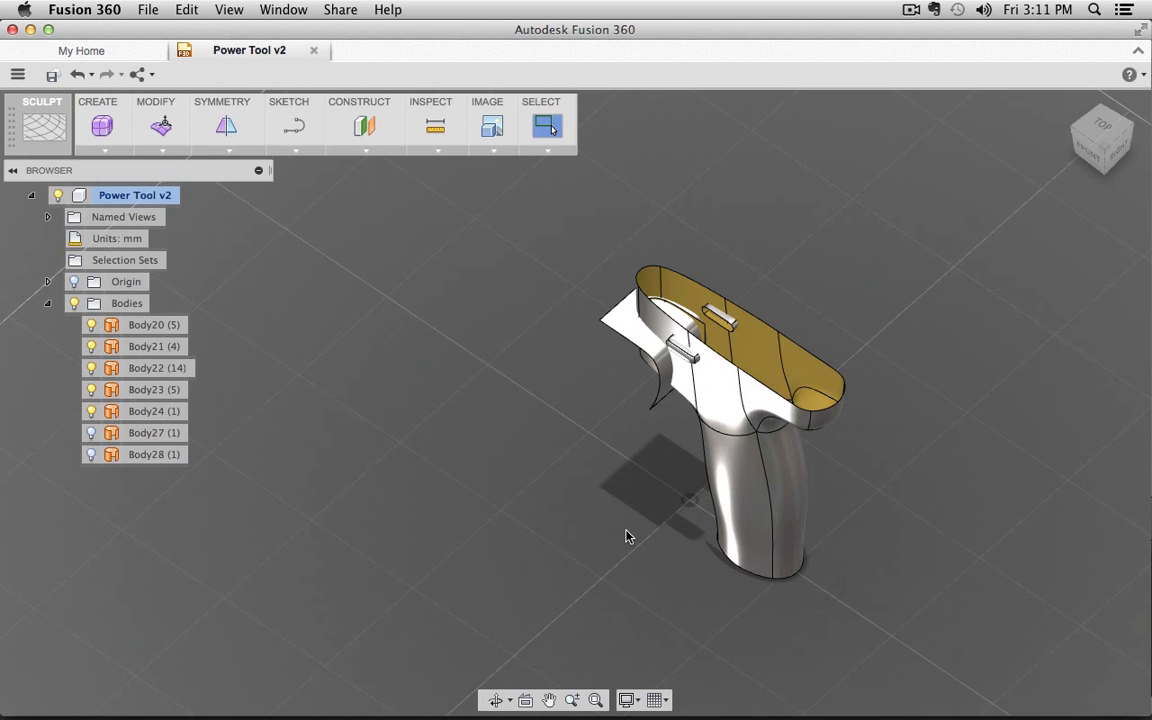
{"action": "middle_click_drag", "start_coordinate": [631, 533], "coordinate": [680, 445], "text": "shift"}
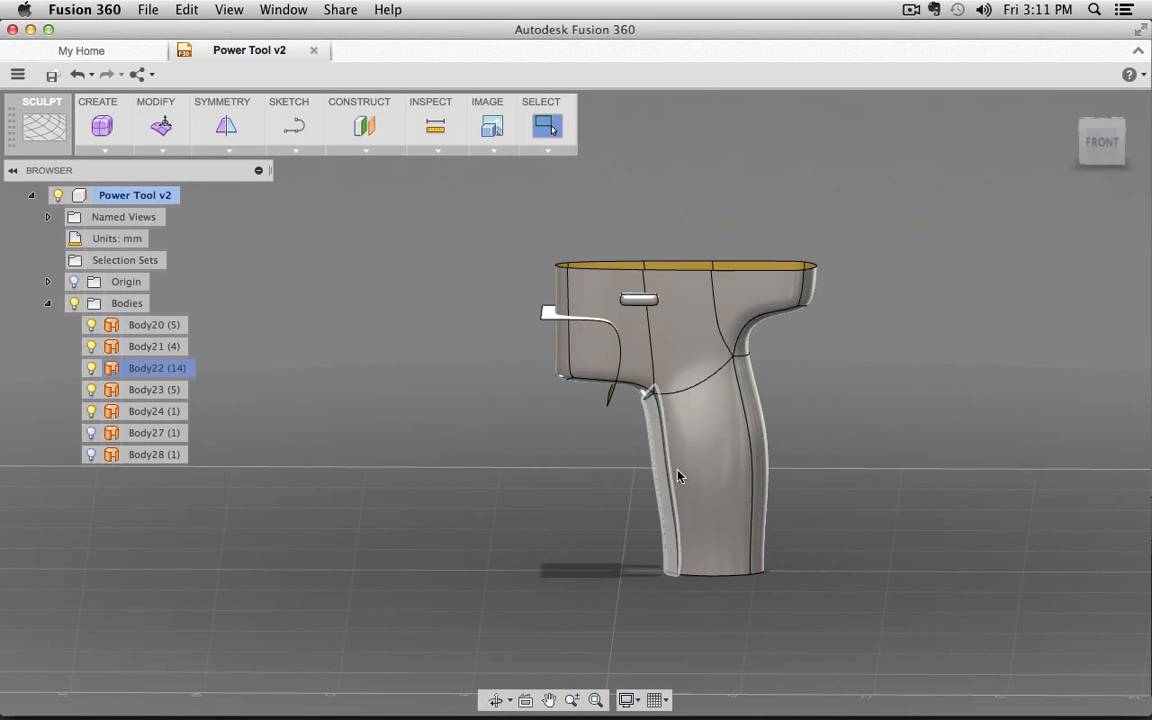
{"action": "middle_click_drag", "start_coordinate": [848, 555], "coordinate": [812, 555], "text": "shift"}
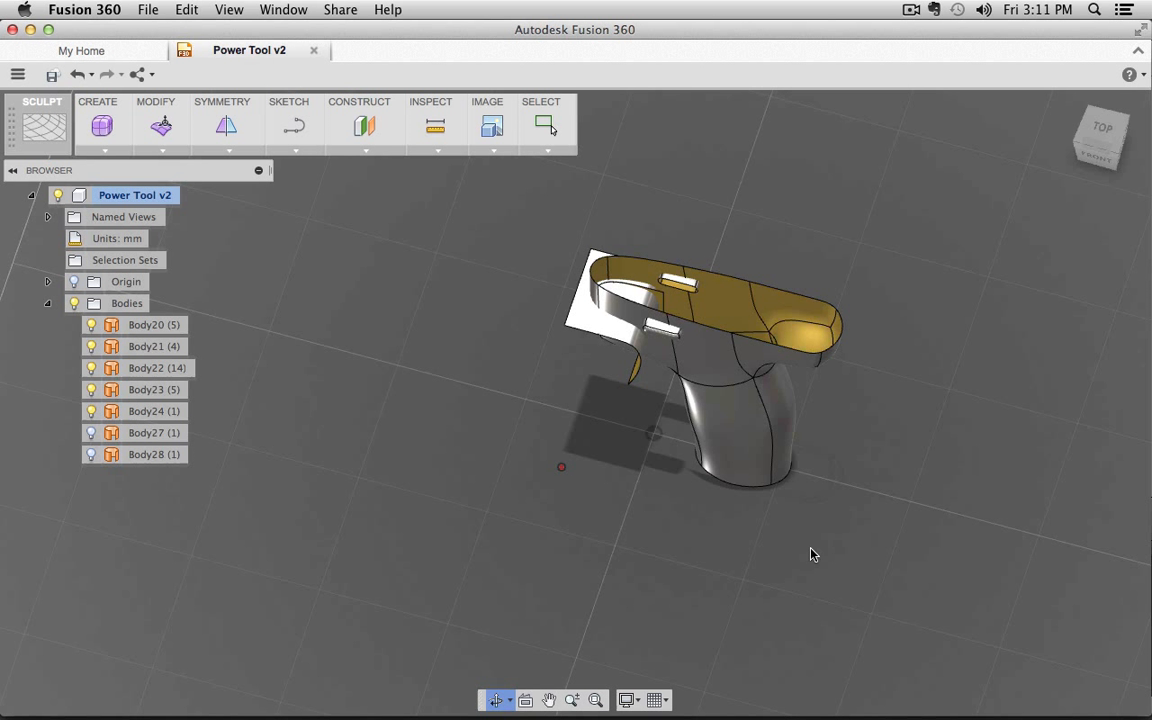
{"action": "left_click", "coordinate": [718, 430]}
{"action": "left_click", "coordinate": [157, 370]}
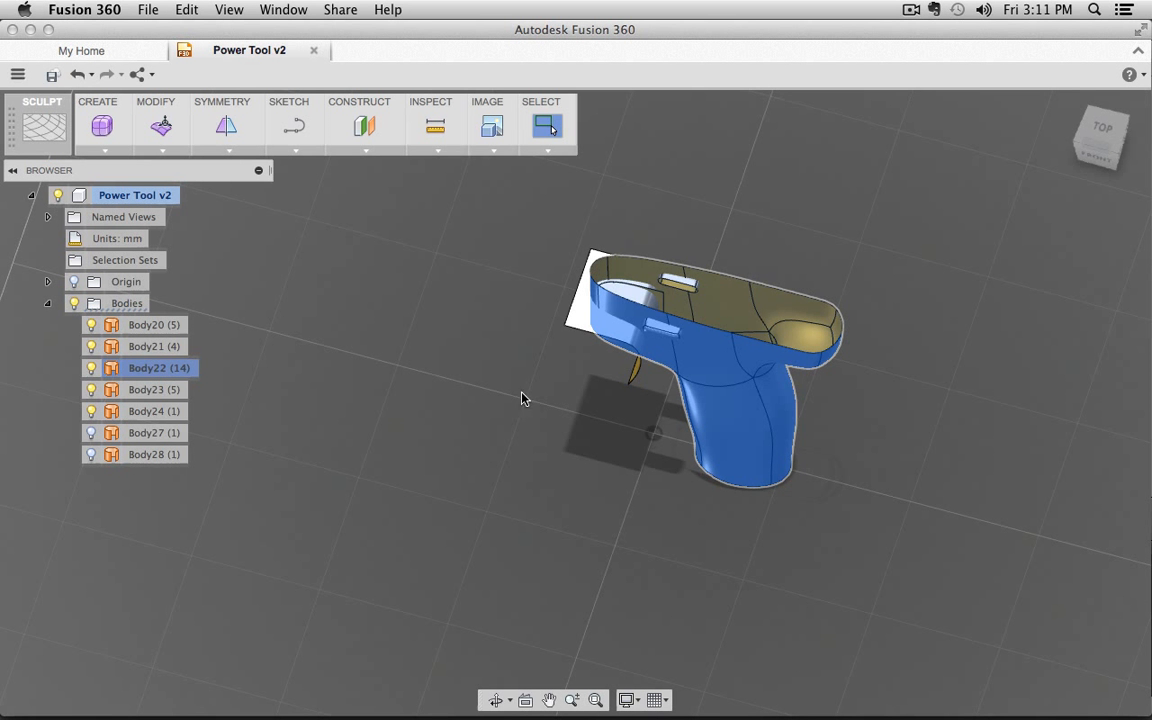
{"action": "mouse_move", "coordinate": [750, 340]}
{"action": "middle_mouse_down", "text": "shift"}
{"action": "mouse_move", "coordinate": [640, 350]}
{"action": "mouse_move", "coordinate": [757, 393]}
{"action": "mouse_move", "coordinate": [735, 345]}
{"action": "middle_mouse_up", "text": "shift"}
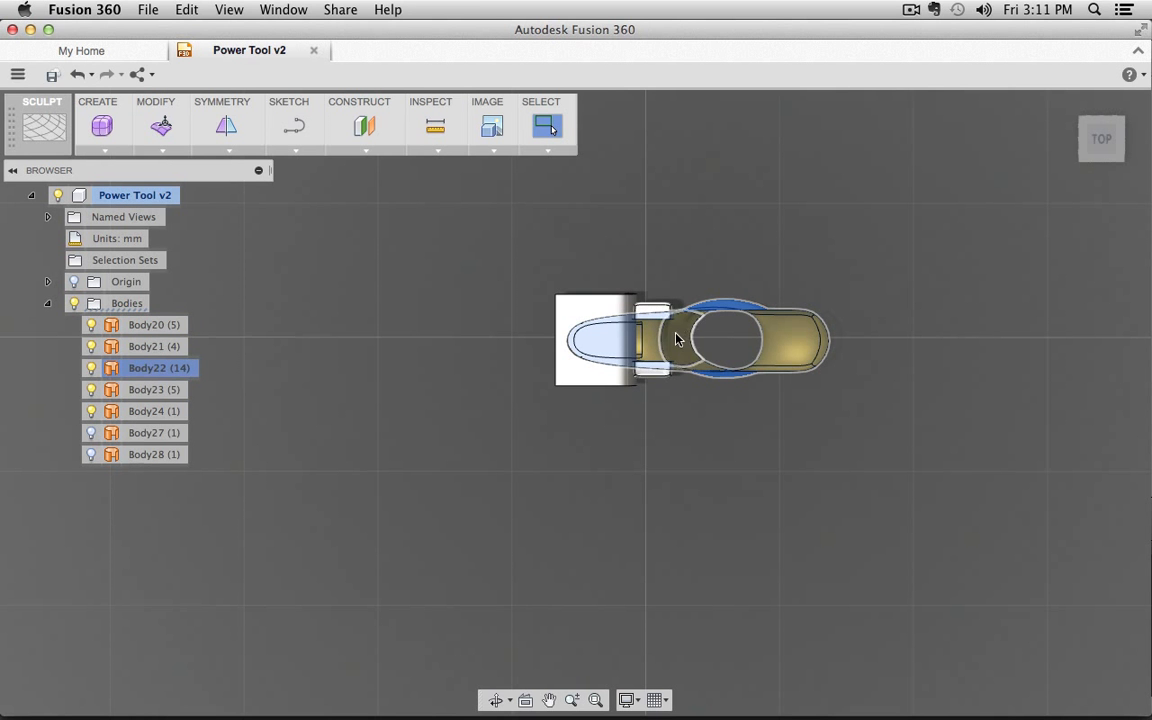
{"action": "middle_click_drag", "start_coordinate": [583, 467], "coordinate": [642, 362], "text": "shift"}
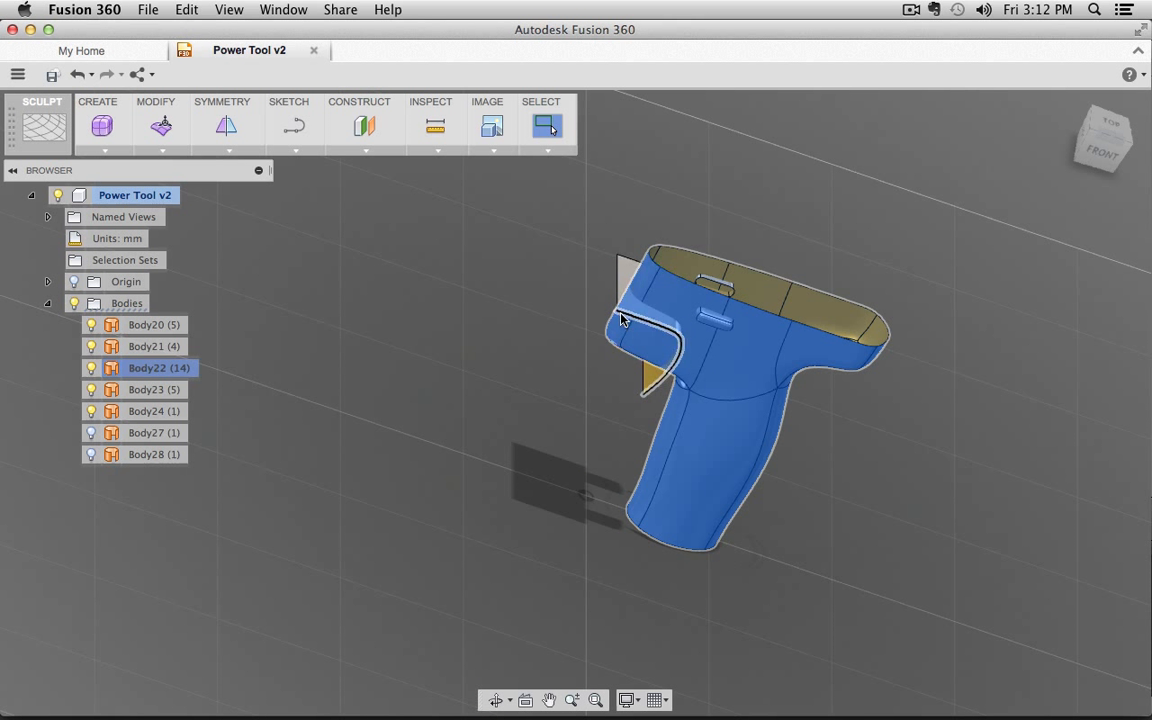
{"action": "left_click", "coordinate": [543, 399]}
{"action": "middle_click_drag", "start_coordinate": [563, 602], "coordinate": [572, 571], "text": "shift"}
- In the Patch workspace, trim away the handle's lower front section around the trigger, using curved surface Body24 as the trim tool
{"action": "left_click", "coordinate": [575, 288]}
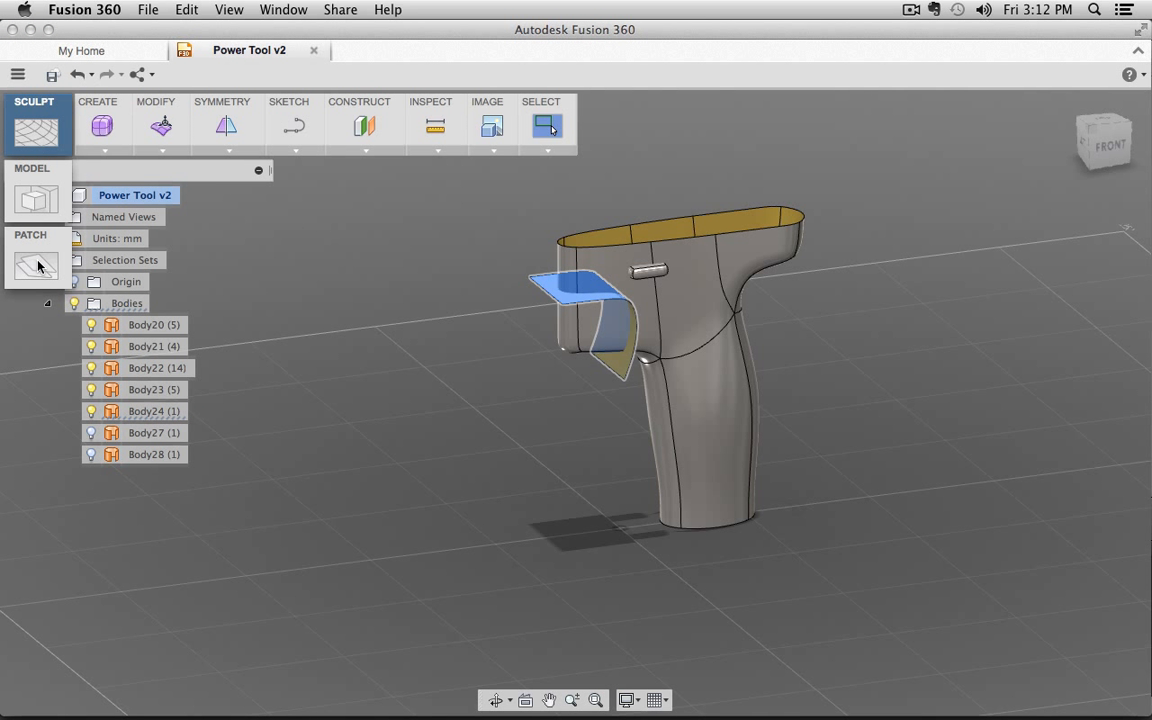
{"action": "left_click", "coordinate": [158, 150]}
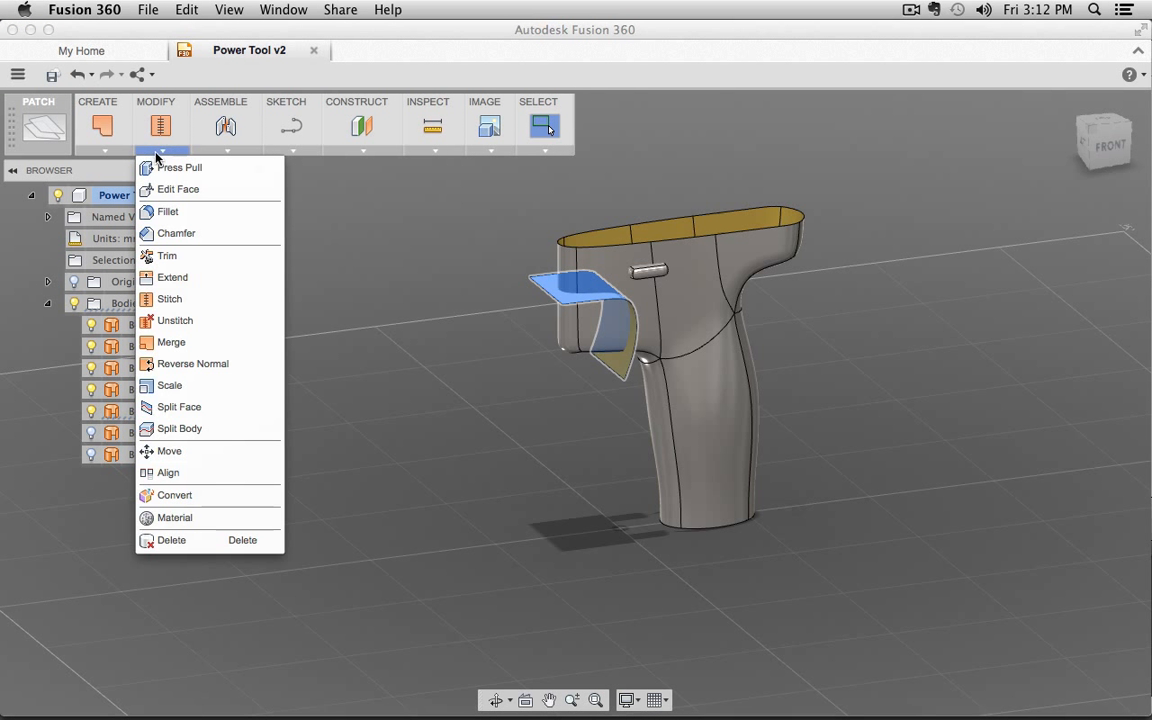
{"action": "left_click", "coordinate": [209, 258]}
{"action": "left_click", "coordinate": [565, 318]}
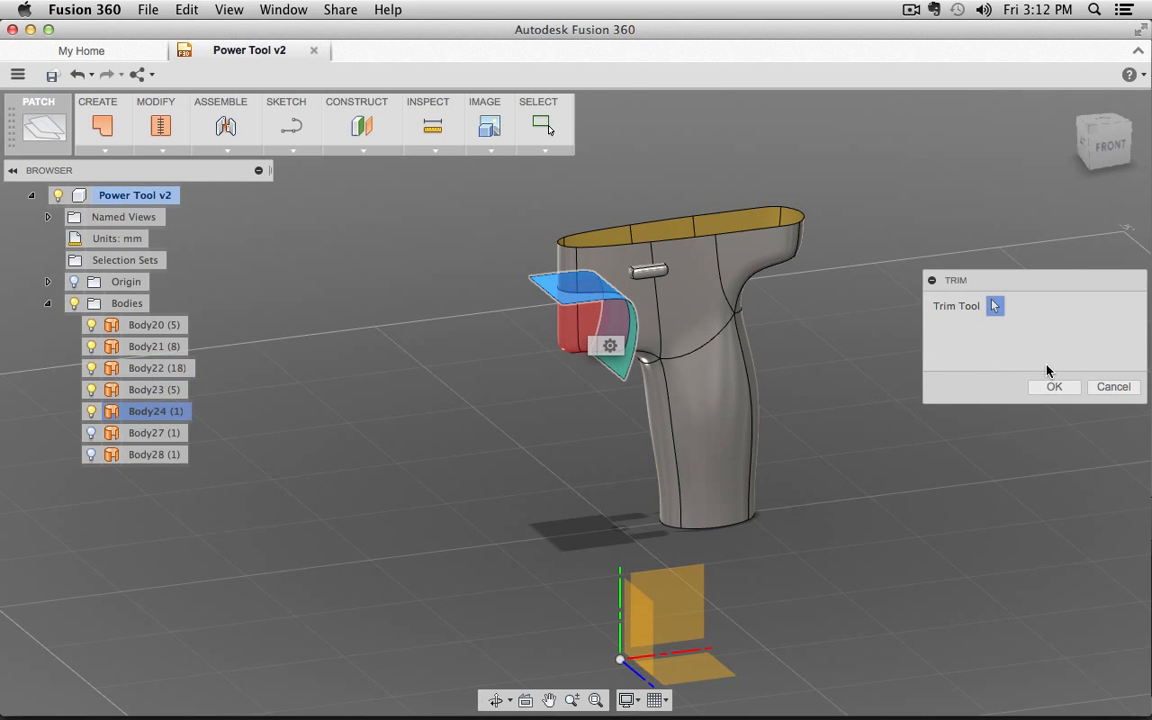
{"action": "left_click", "coordinate": [1052, 386]}
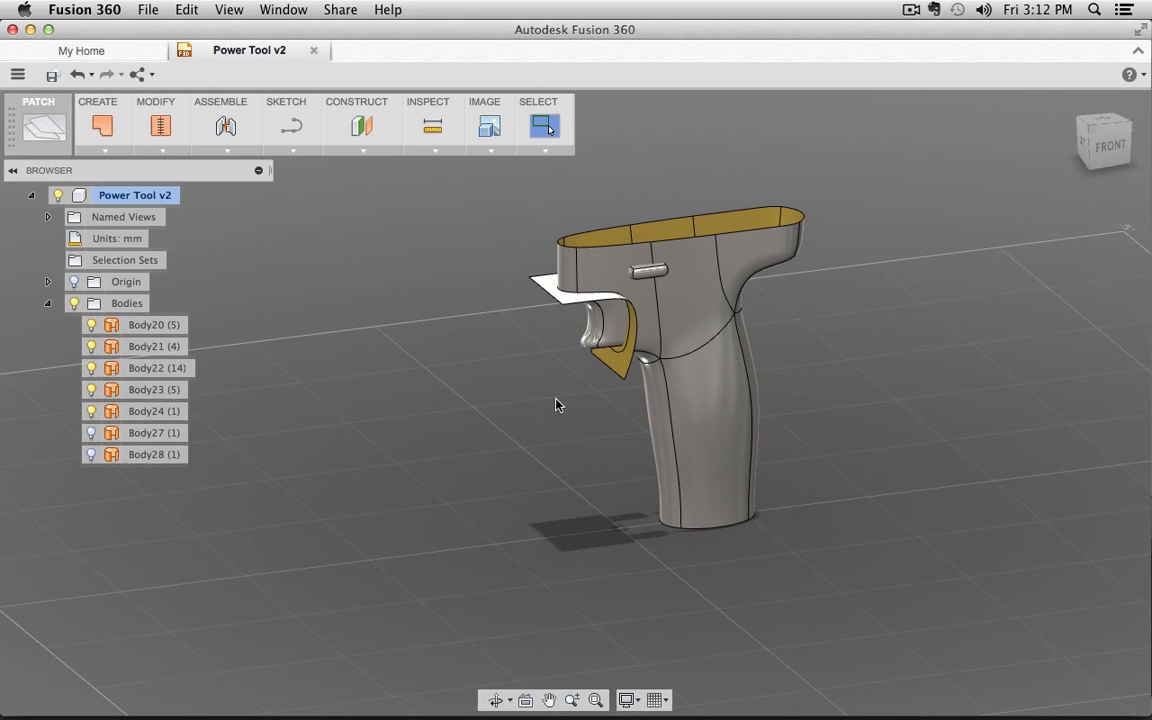
- Trim off the part of the curved surface extending outside the handle, using Body22 as the trim tool
{"action": "middle_click_drag", "start_coordinate": [568, 383], "coordinate": [580, 438], "text": "shift"}
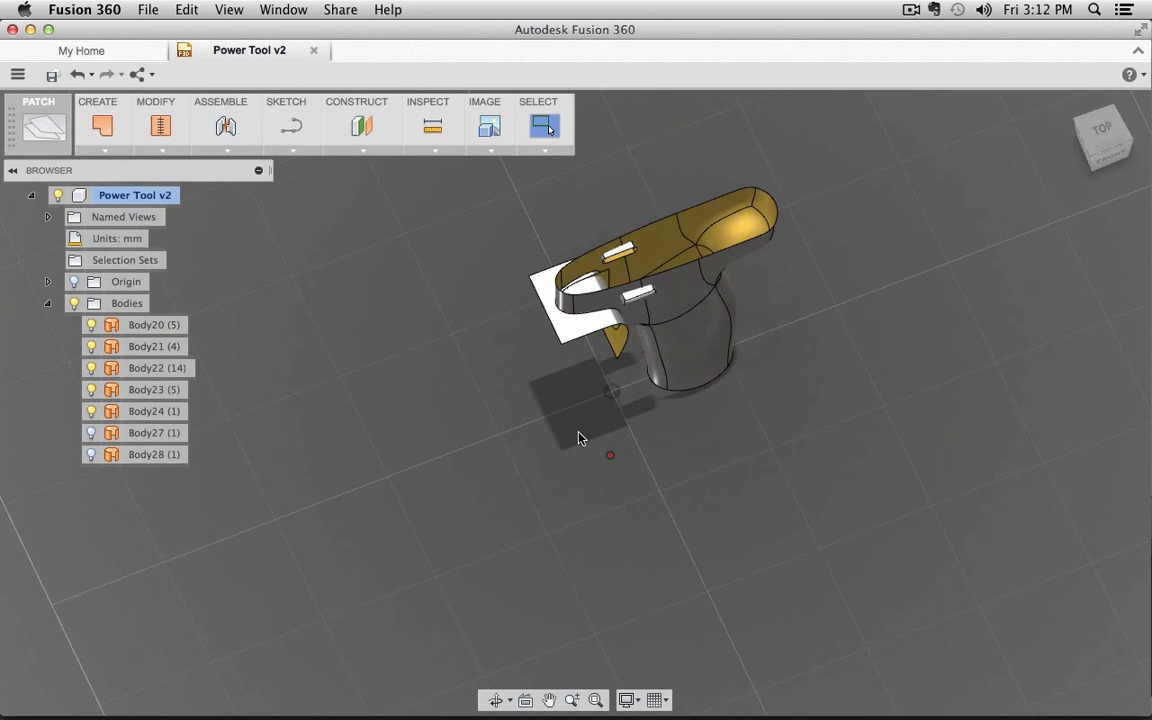
{"action": "left_click", "coordinate": [683, 335]}
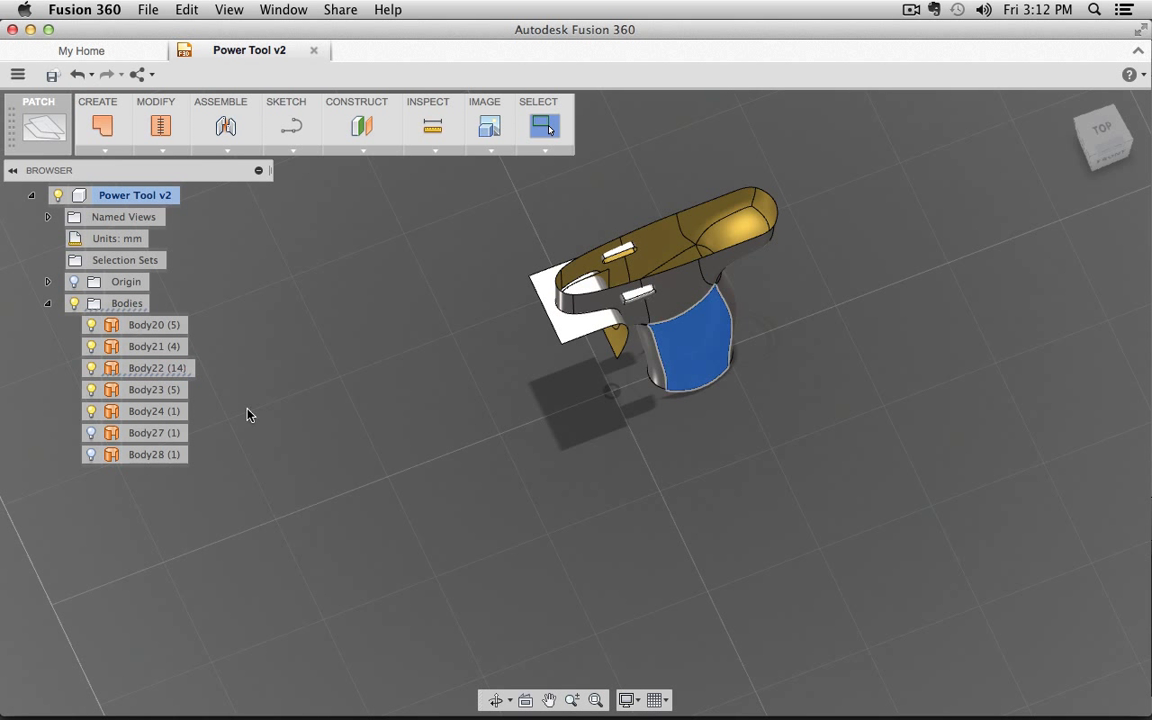
{"action": "left_click", "coordinate": [150, 368]}
{"action": "right_click", "coordinate": [449, 452]}
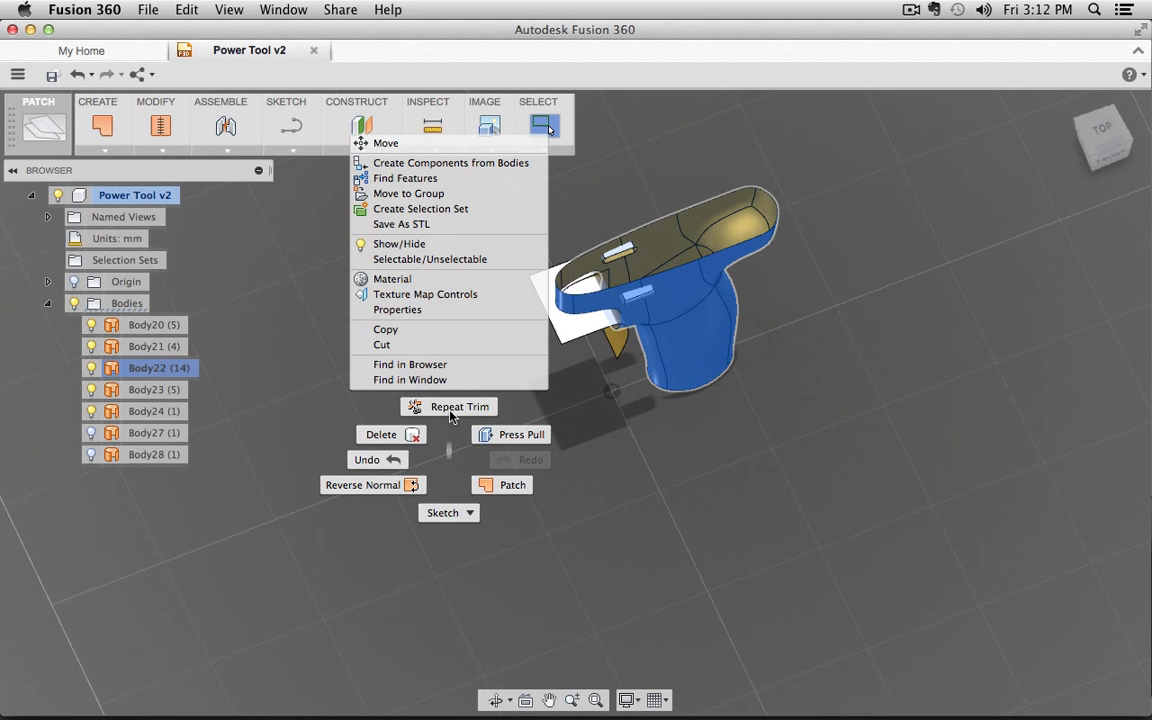
{"action": "left_click", "coordinate": [450, 407]}
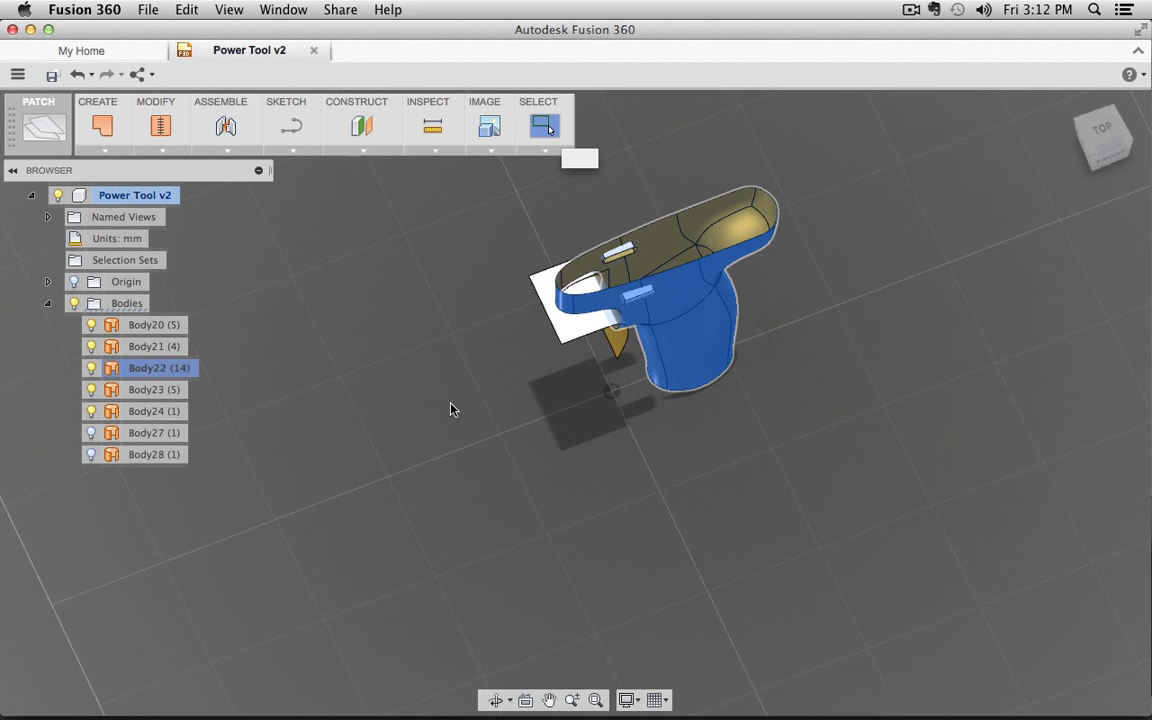
{"action": "left_click", "coordinate": [566, 336]}
{"action": "left_click", "coordinate": [1054, 386]}
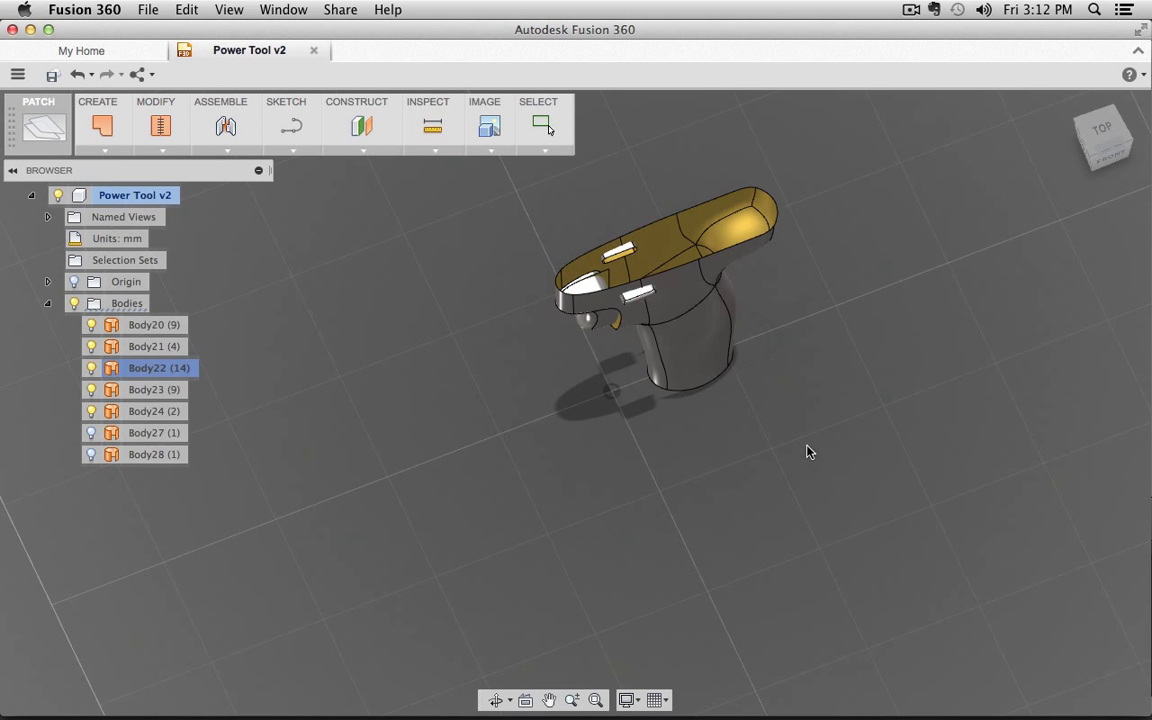
{"action": "mouse_move", "coordinate": [600, 498]}
{"action": "middle_mouse_down", "text": "shift"}
{"action": "mouse_move", "coordinate": [595, 490]}
{"action": "mouse_move", "coordinate": [586, 507]}
{"action": "mouse_move", "coordinate": [586, 542]}
{"action": "mouse_move", "coordinate": [595, 442]}
{"action": "middle_mouse_up", "text": "shift"}
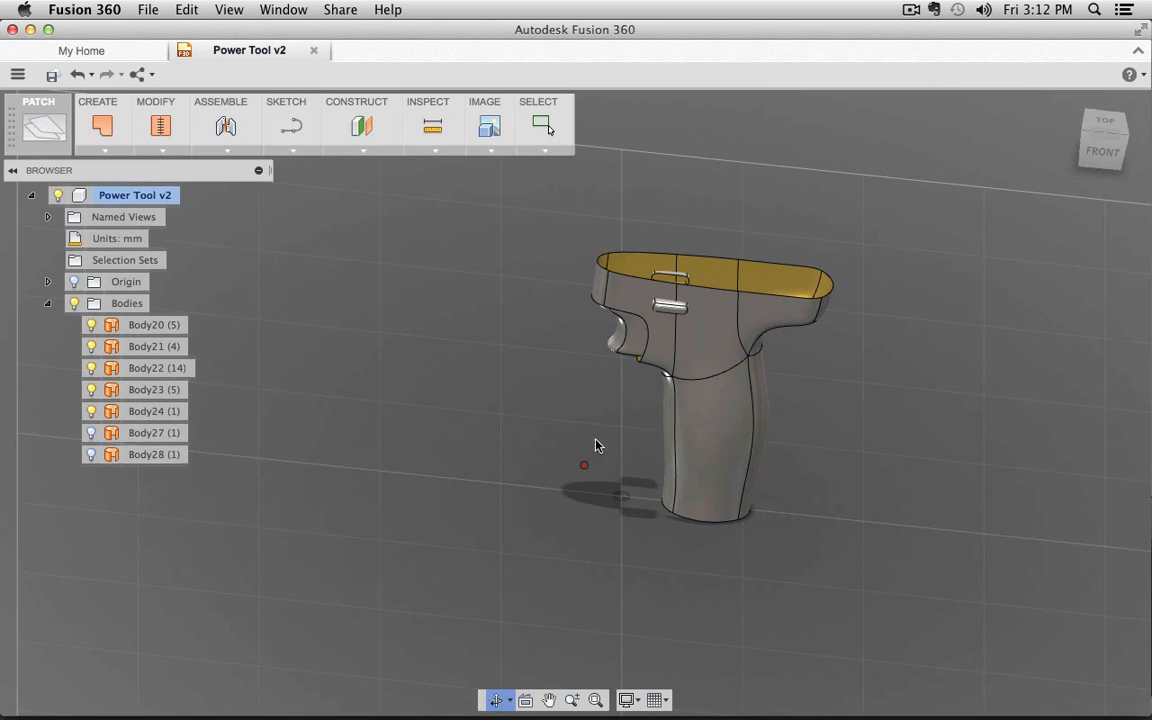
- Hide the handle body Body22 and the two side button bodies, Body23 and Body20, isolating the trigger and curved surface
{"action": "left_click", "coordinate": [92, 368]}
{"action": "middle_click_drag", "start_coordinate": [681, 394], "coordinate": [633, 445], "text": "shift"}
{"action": "scroll", "coordinate": [738, 337], "scroll_direction": "down", "scroll_amount": 3}
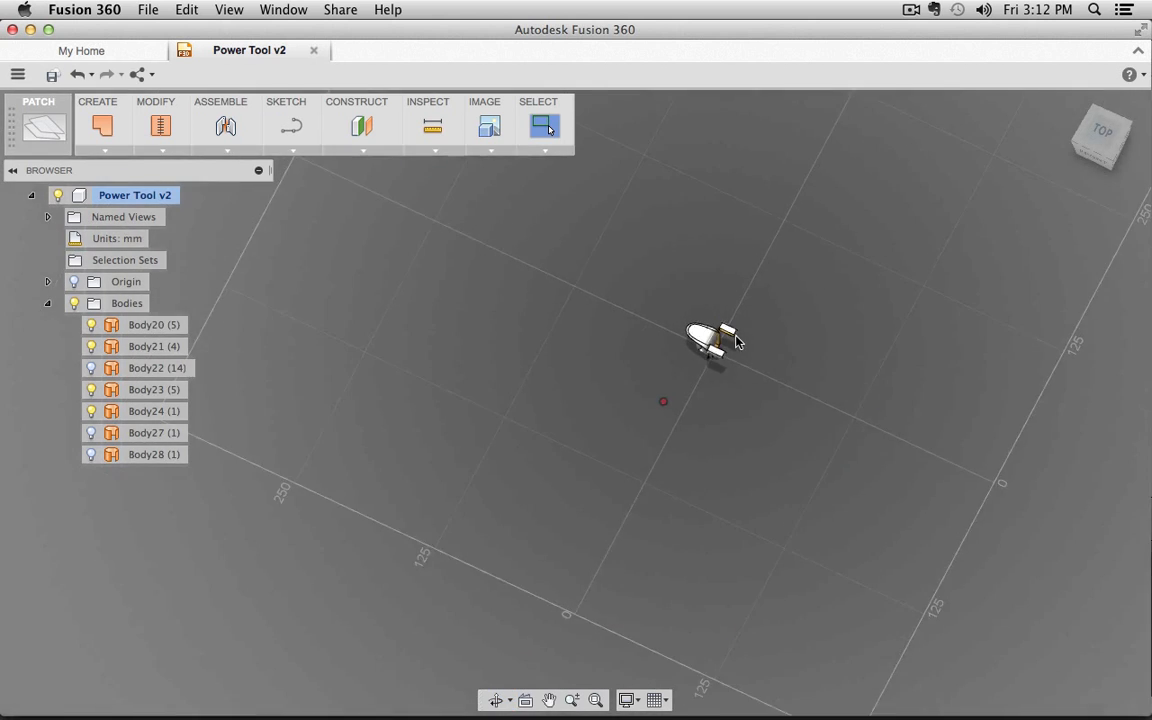
{"action": "scroll", "coordinate": [738, 339], "scroll_direction": "up", "scroll_amount": 5}
{"action": "middle_click_drag", "start_coordinate": [729, 362], "coordinate": [560, 310], "text": "shift"}
{"action": "left_click", "coordinate": [550, 308]}
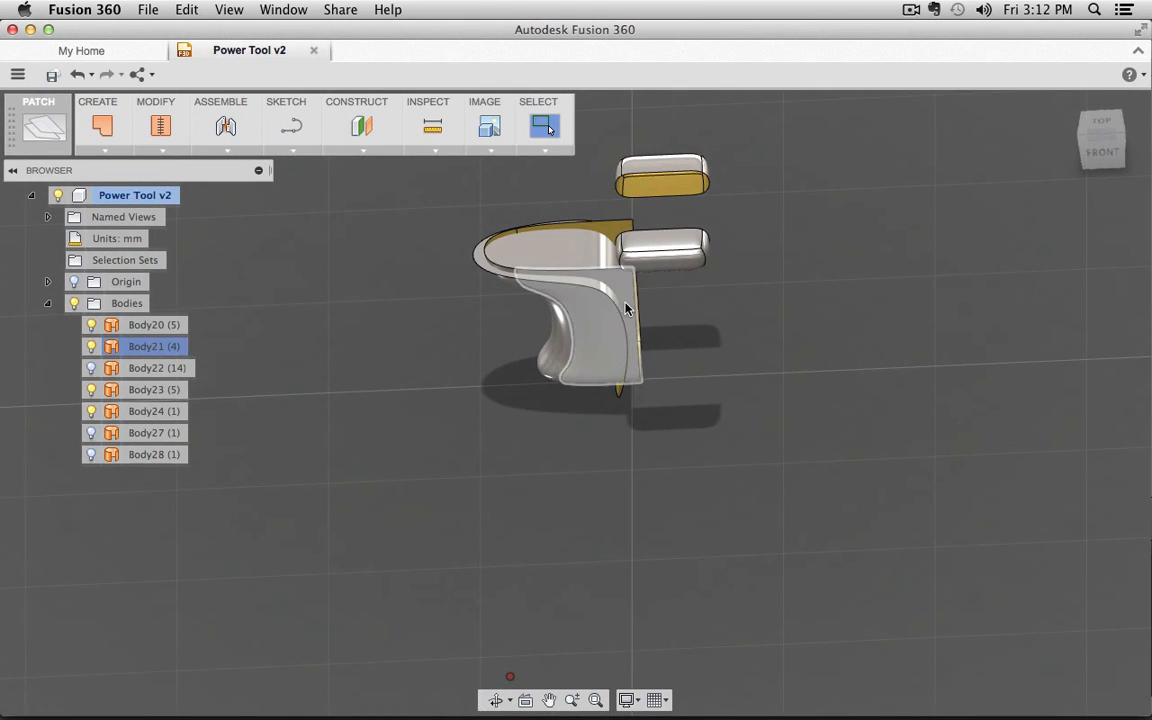
{"action": "left_click", "coordinate": [601, 474]}
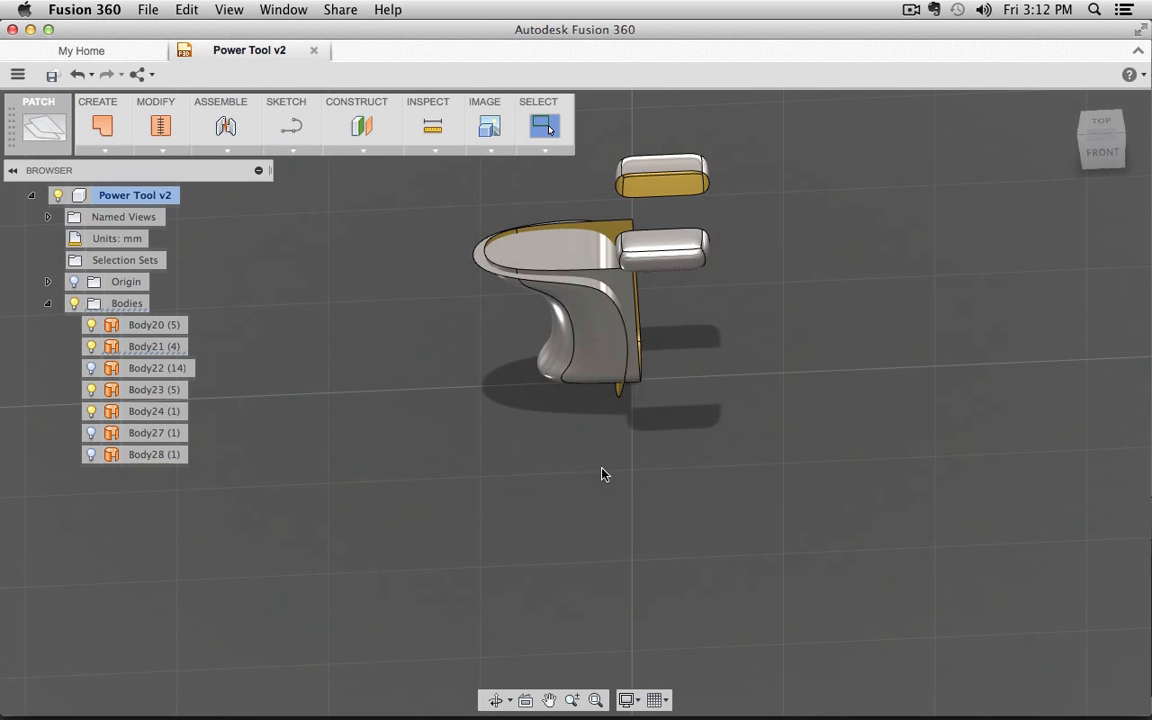
{"action": "left_click", "coordinate": [168, 390]}
{"action": "left_click", "coordinate": [92, 390]}
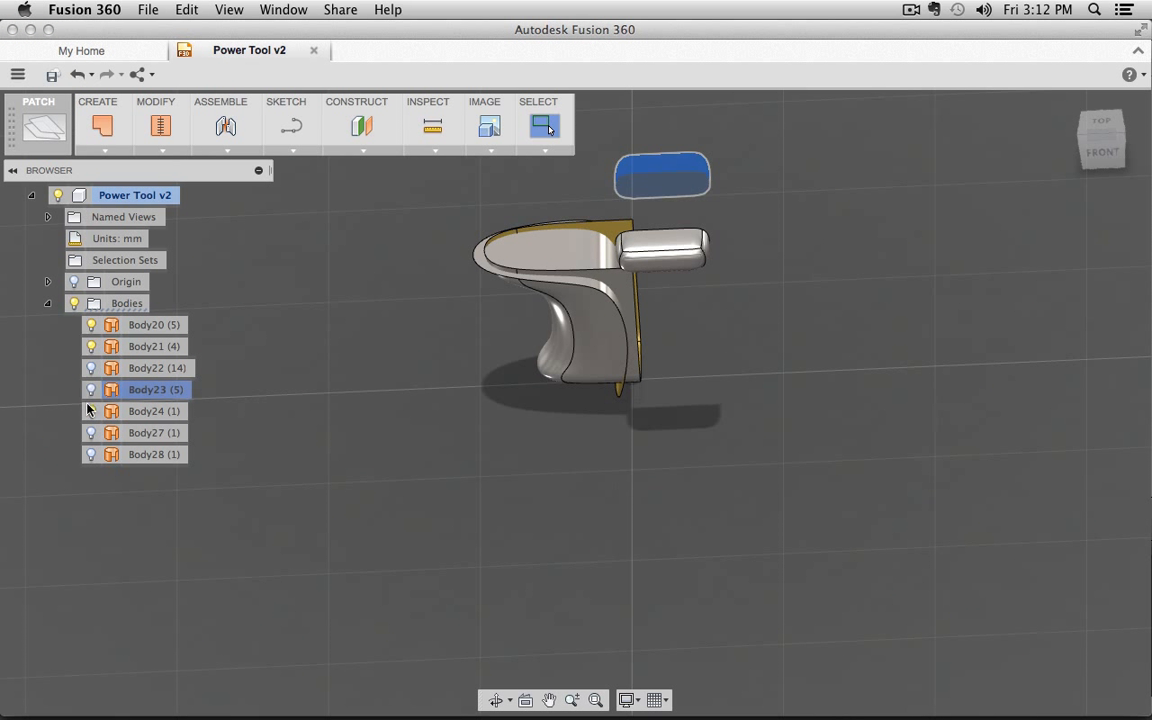
{"action": "left_click", "coordinate": [89, 412]}
{"action": "left_click", "coordinate": [89, 412]}
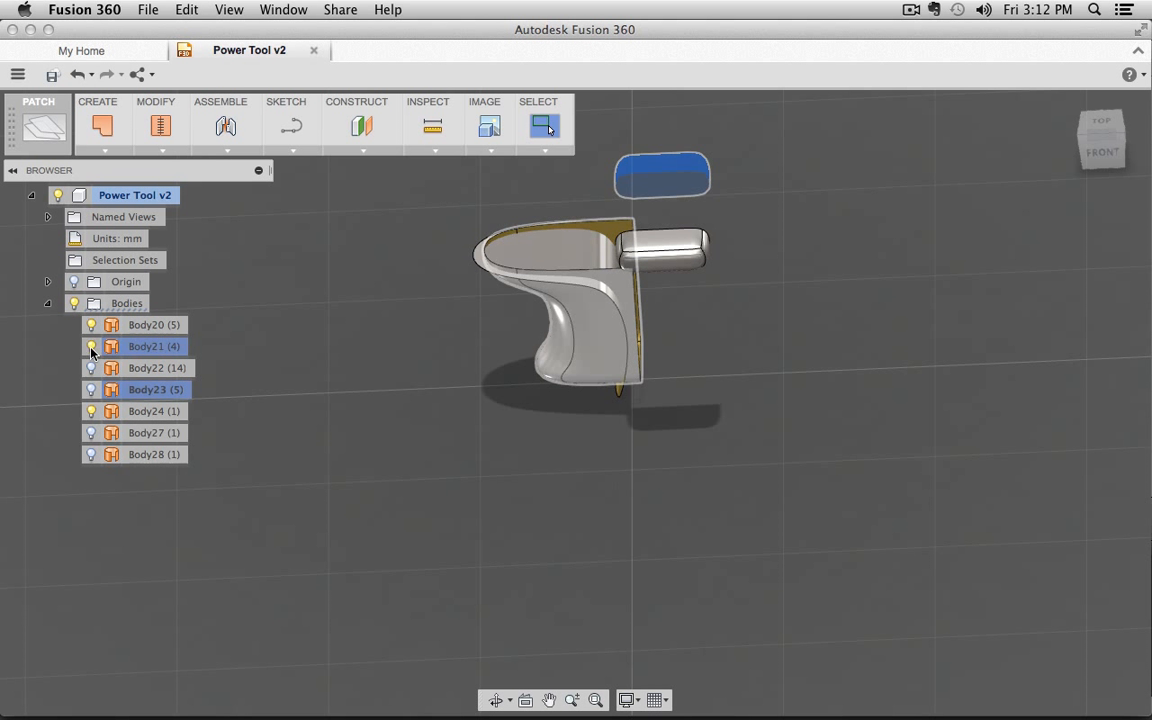
{"action": "left_click", "coordinate": [91, 346]}
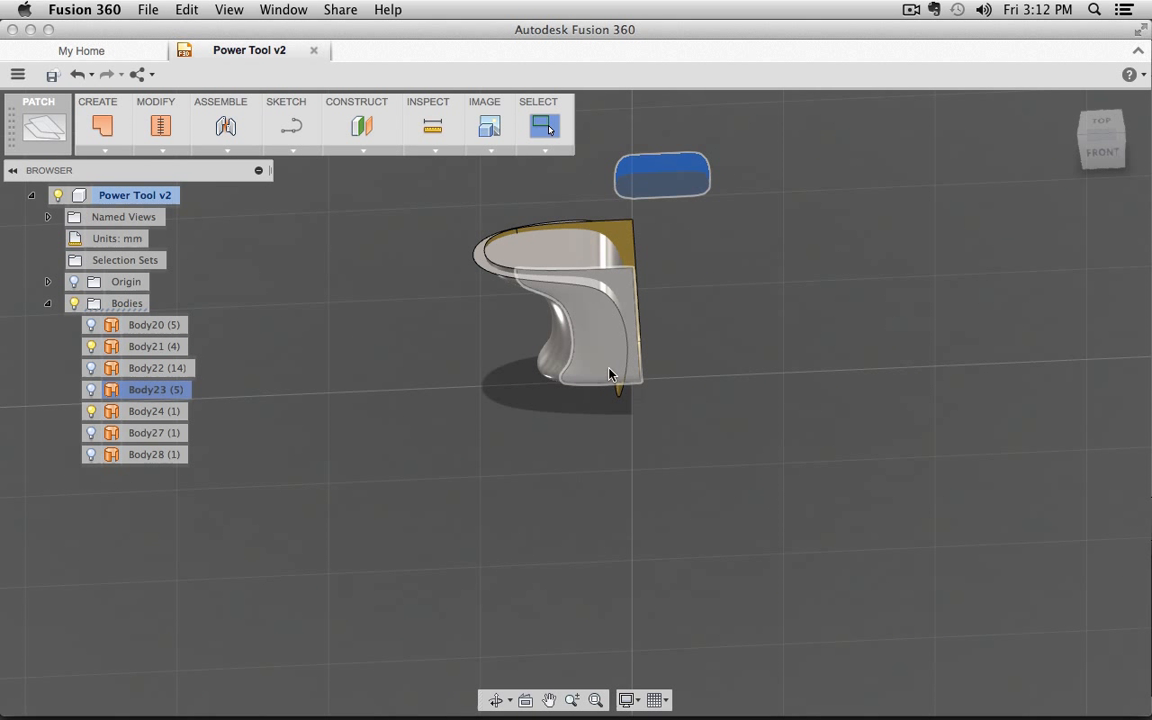
- Trim away the region of the curved surface inside the trigger, using trigger body Body21 as the trim tool
{"action": "left_click", "coordinate": [150, 346]}
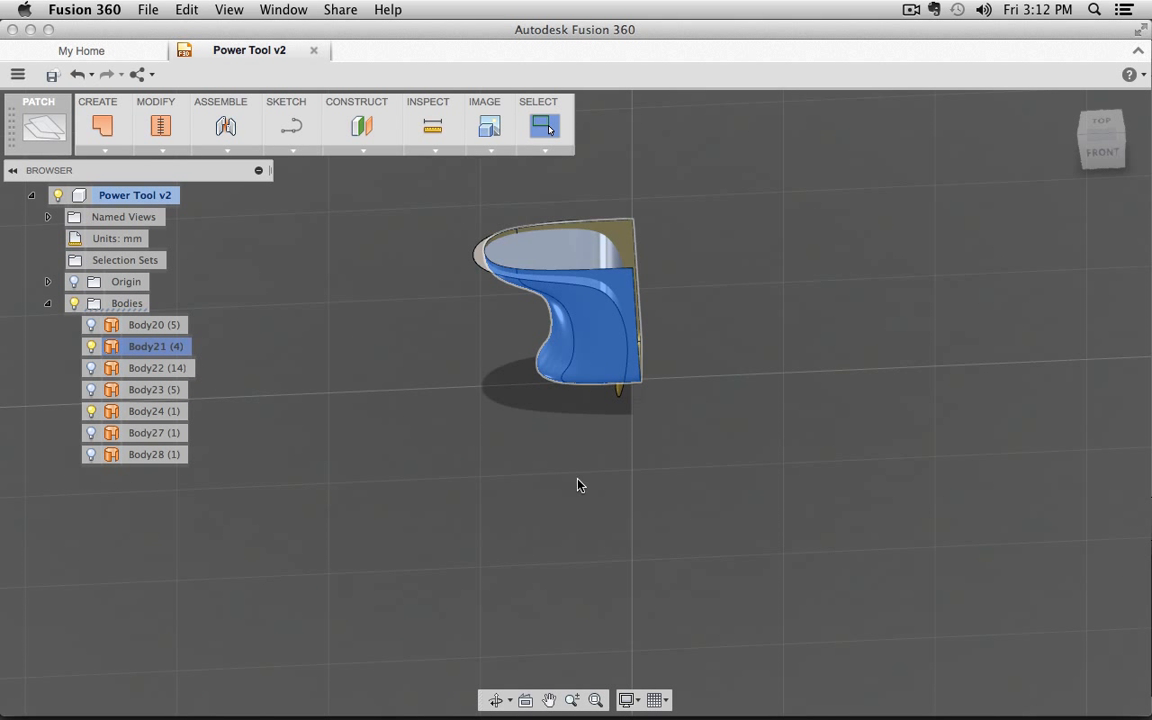
{"action": "middle_click_drag", "start_coordinate": [411, 437], "coordinate": [546, 419], "text": "shift"}
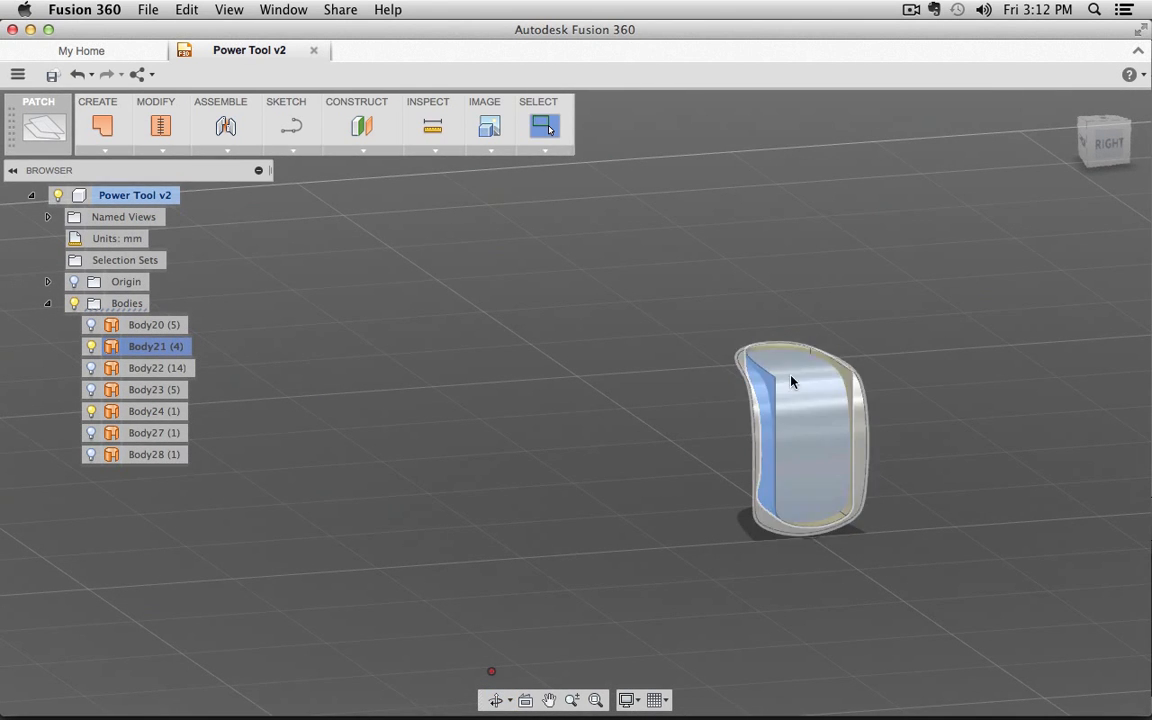
{"action": "left_click", "coordinate": [170, 151]}
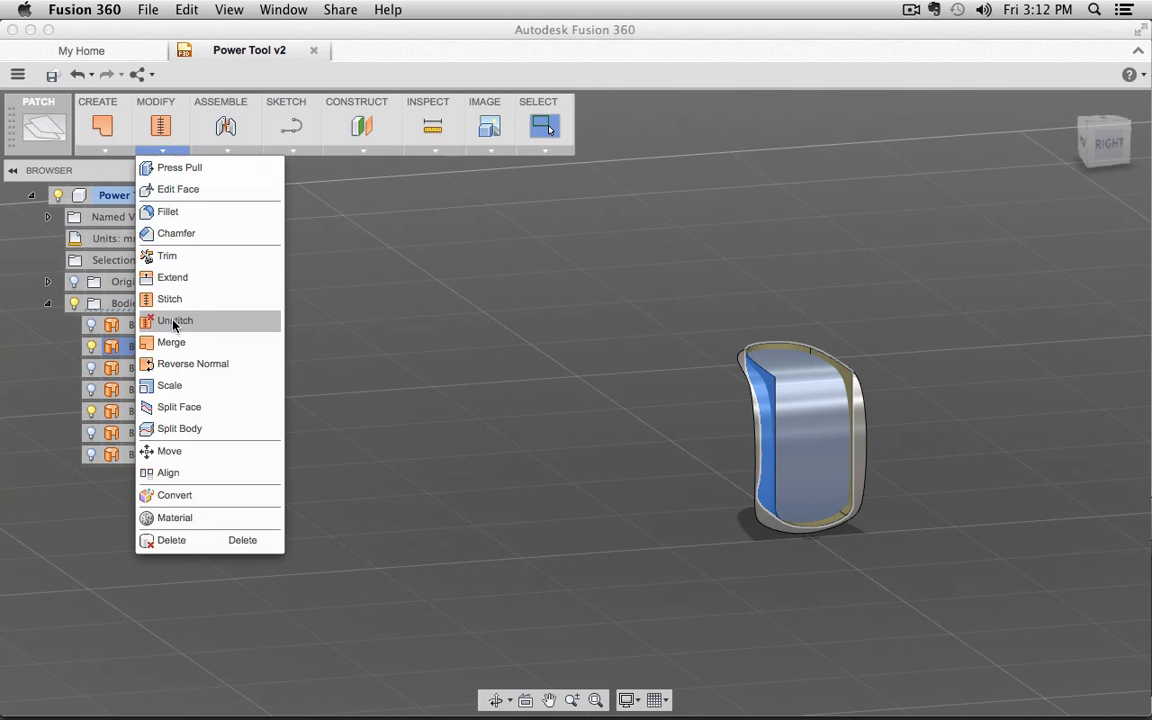
{"action": "left_click", "coordinate": [163, 298]}
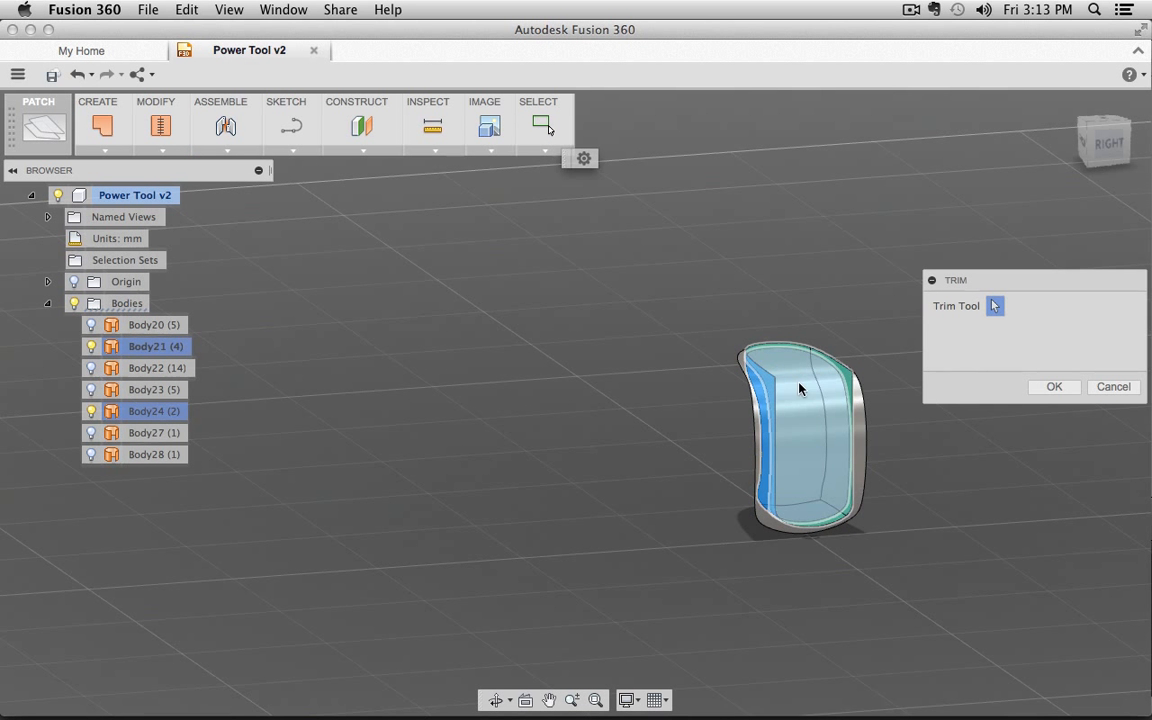
{"action": "left_click", "coordinate": [830, 392]}
{"action": "left_click", "coordinate": [1049, 391]}
{"action": "middle_click_drag", "start_coordinate": [685, 451], "coordinate": [630, 397], "text": "shift"}
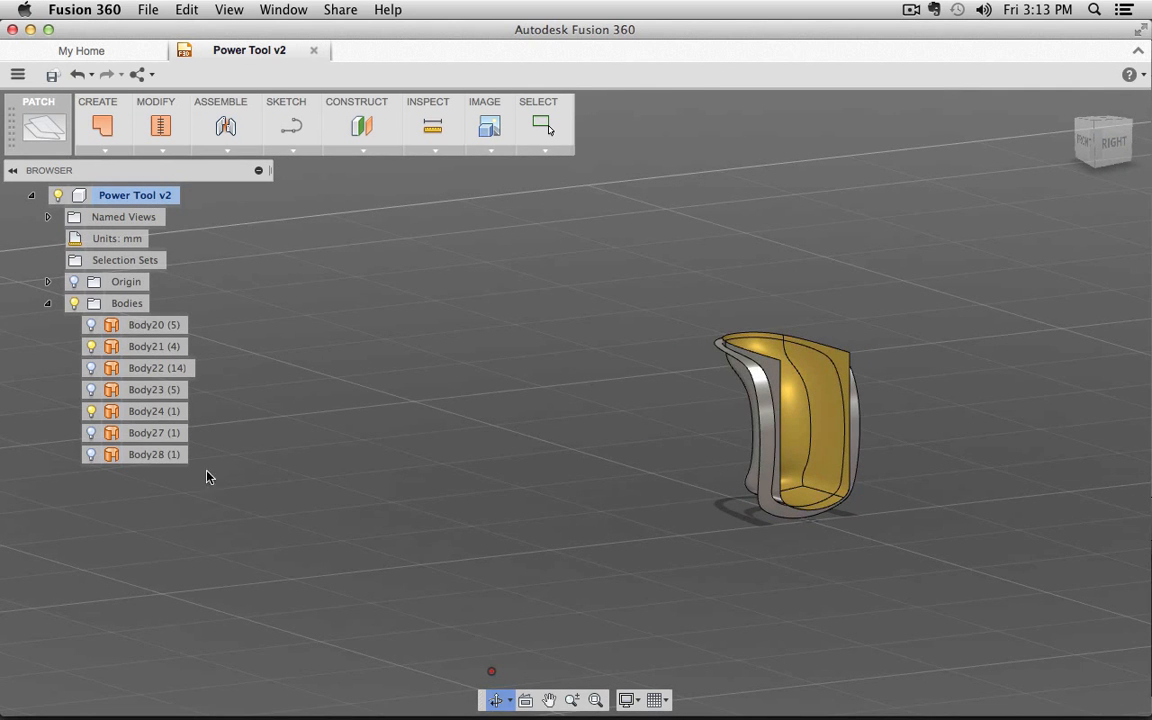
- Trim off the excess rear part of the trigger beyond the curved surface, using Body24 as the trim tool
{"action": "left_click", "coordinate": [148, 411]}
{"action": "middle_click_drag", "start_coordinate": [573, 460], "coordinate": [632, 437], "text": "shift"}
{"action": "left_click", "coordinate": [632, 437]}
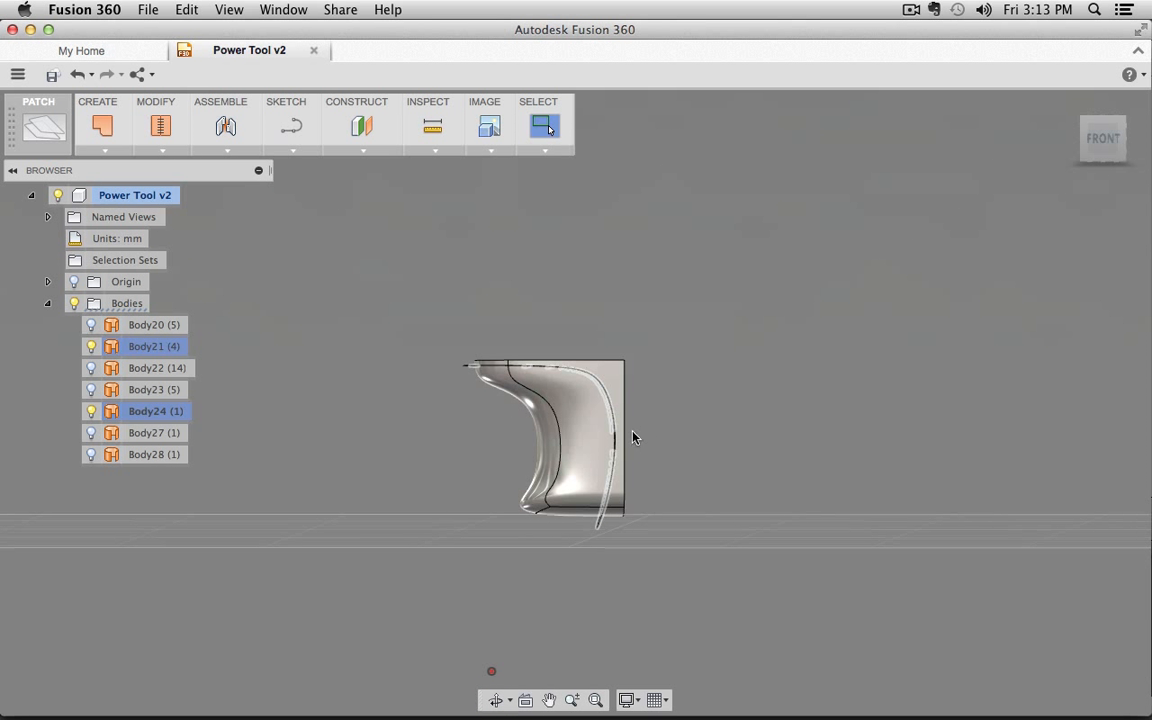
{"action": "left_click", "coordinate": [160, 148]}
{"action": "left_click", "coordinate": [167, 256]}
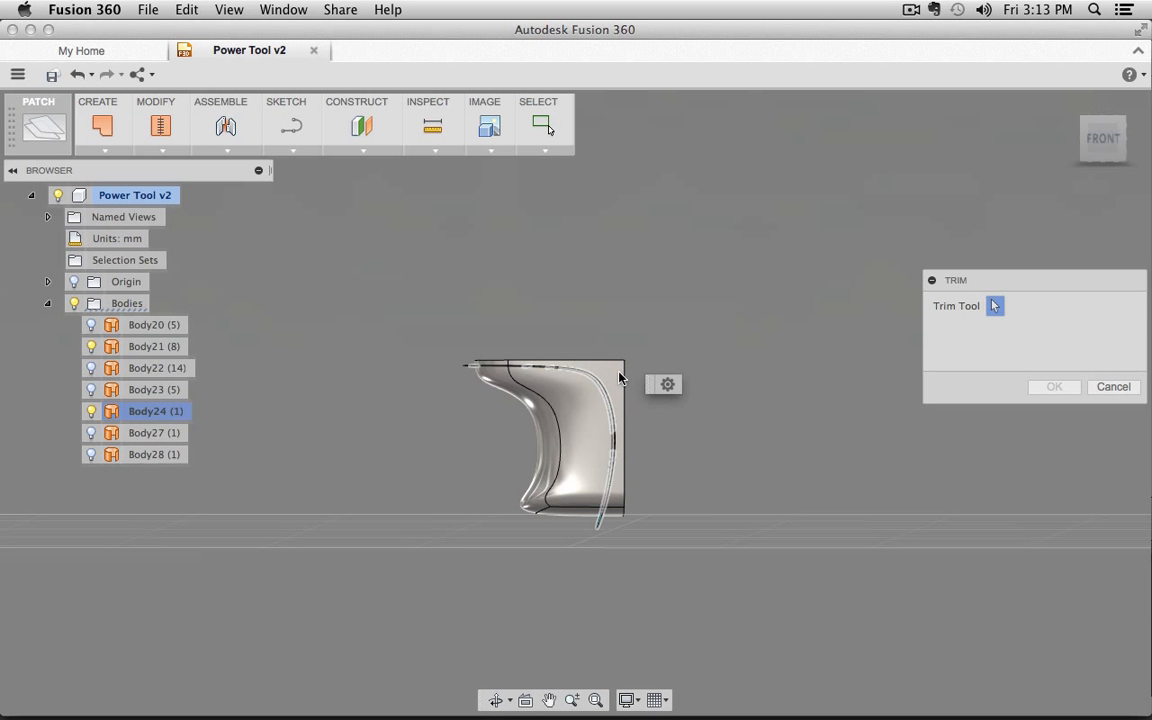
{"action": "mouse_move", "coordinate": [791, 393]}
{"action": "middle_mouse_down", "text": "shift"}
{"action": "mouse_move", "coordinate": [782, 410]}
{"action": "mouse_move", "coordinate": [792, 414]}
{"action": "middle_mouse_up", "text": "shift"}
{"action": "left_click", "coordinate": [1041, 390]}
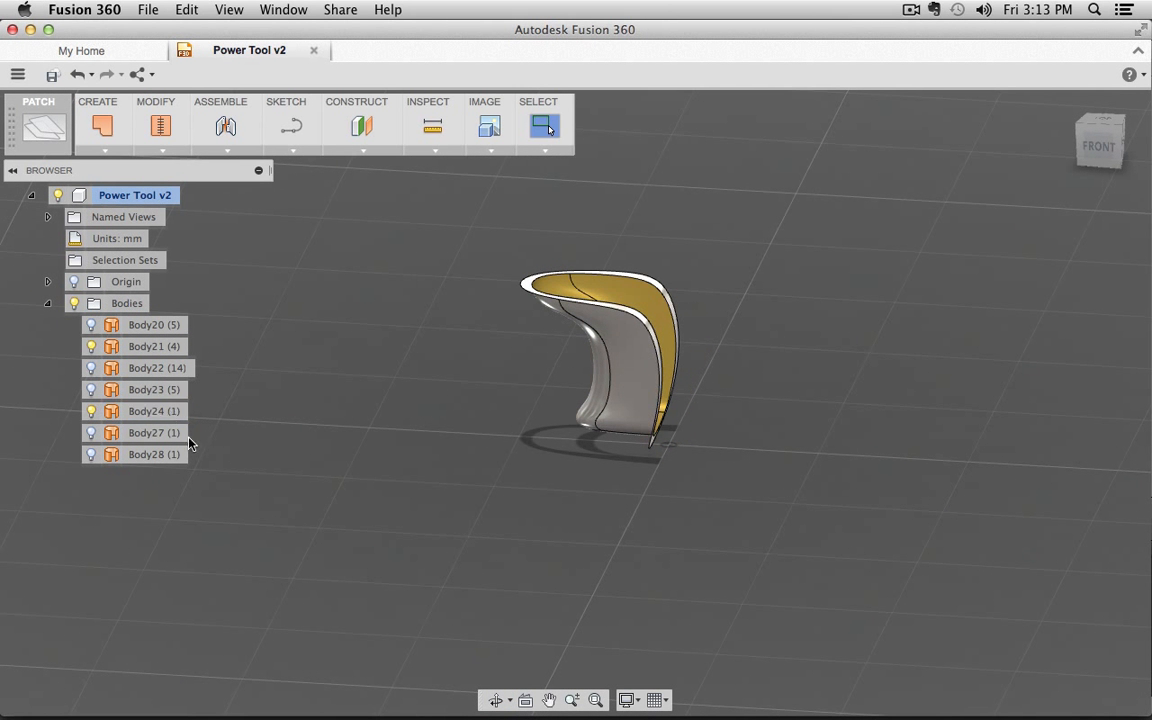
- Show the handle body Body22 again and check how it meets the trigger
{"action": "left_click", "coordinate": [91, 368]}
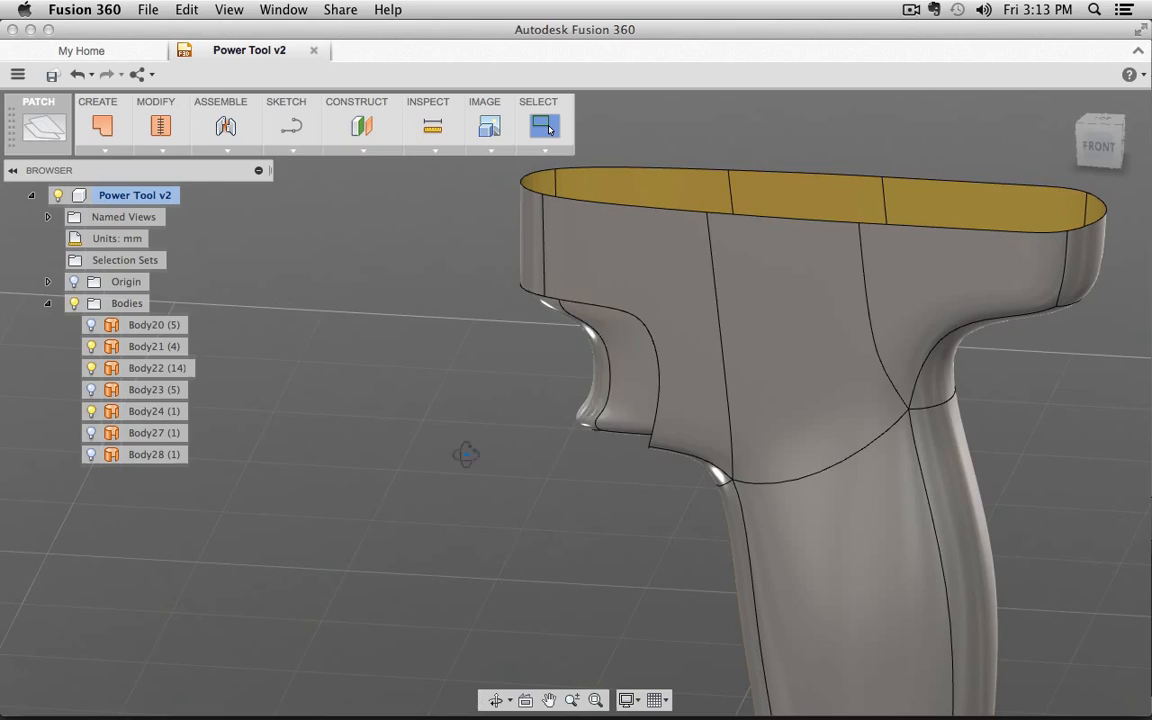
{"action": "middle_click_drag", "start_coordinate": [465, 453], "coordinate": [548, 407], "text": "shift"}
{"action": "left_click", "coordinate": [548, 407]}
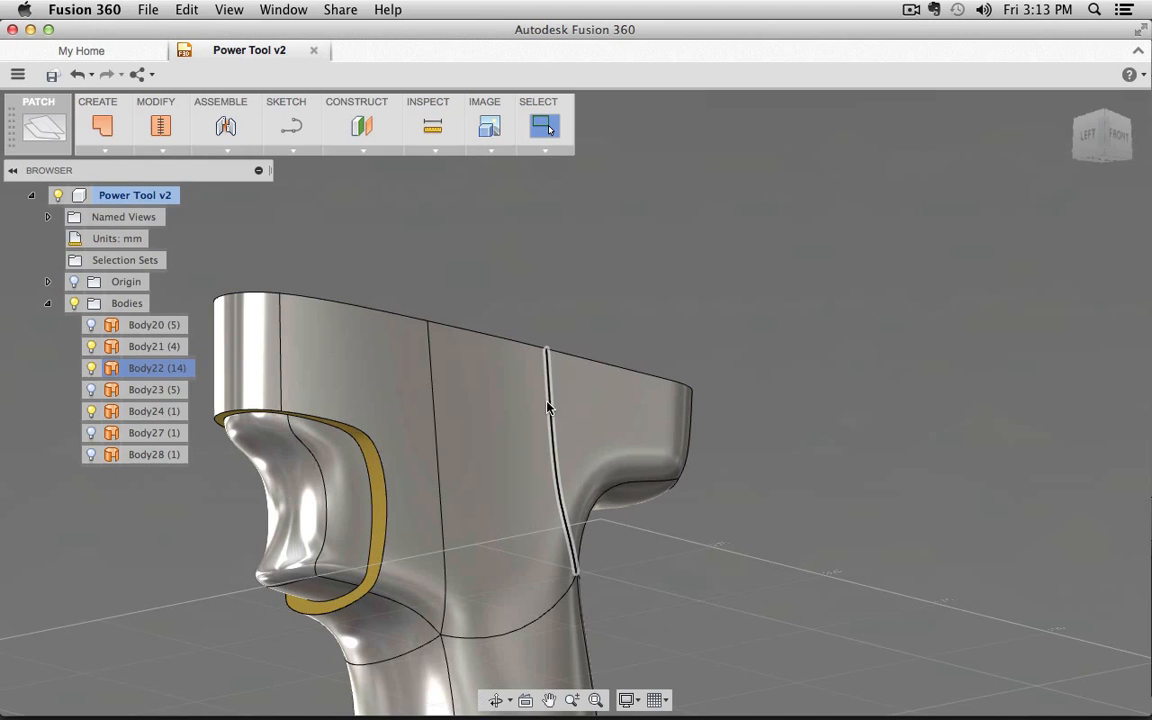
- Stitch the handle, trigger and curved surface bodies into one surface body with a 0.01 mm tolerance
{"action": "scroll", "coordinate": [553, 406], "scroll_direction": "up", "scroll_amount": 1}
{"action": "scroll", "coordinate": [553, 406], "scroll_direction": "down", "scroll_amount": 6}
{"action": "left_click_drag", "start_coordinate": [409, 307], "coordinate": [334, 437]}
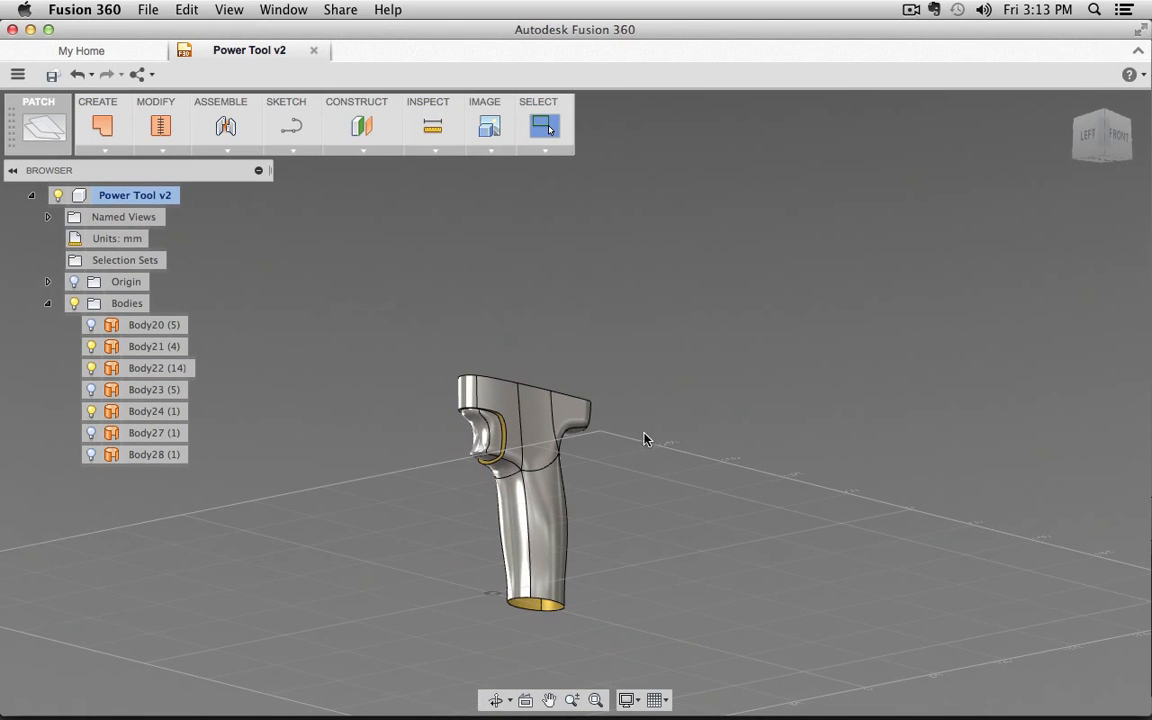
{"action": "middle_click_drag", "start_coordinate": [644, 440], "coordinate": [588, 544], "text": "shift"}
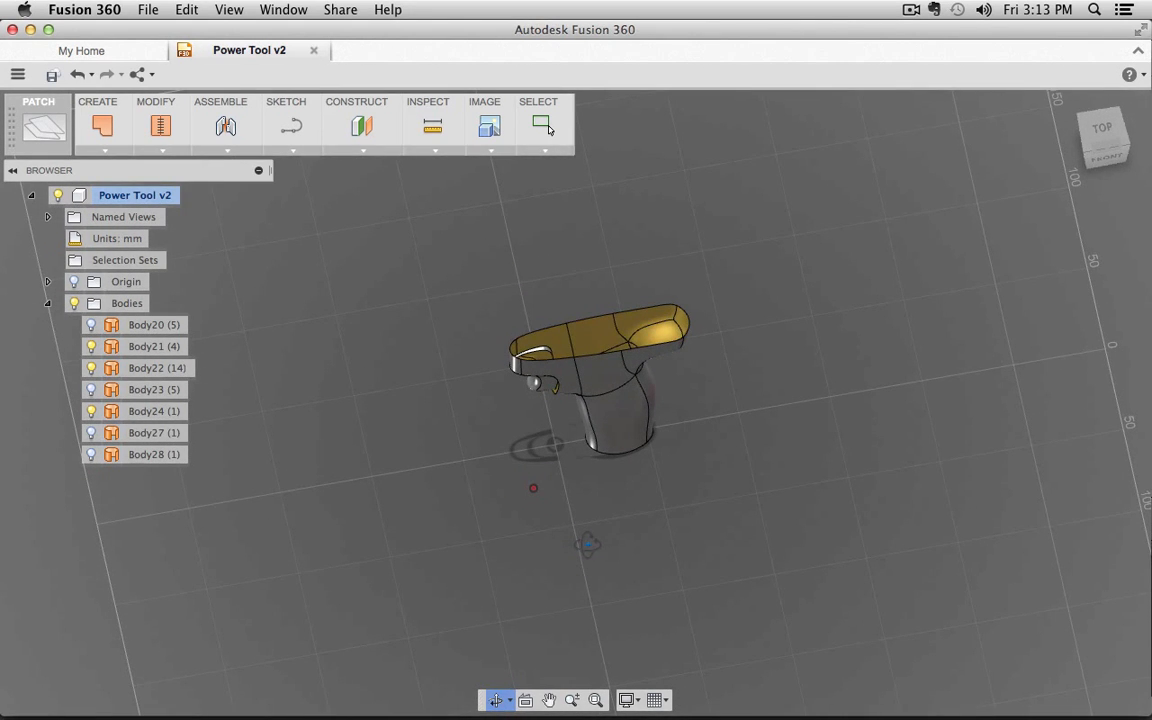
{"action": "key", "text": "Escape"}
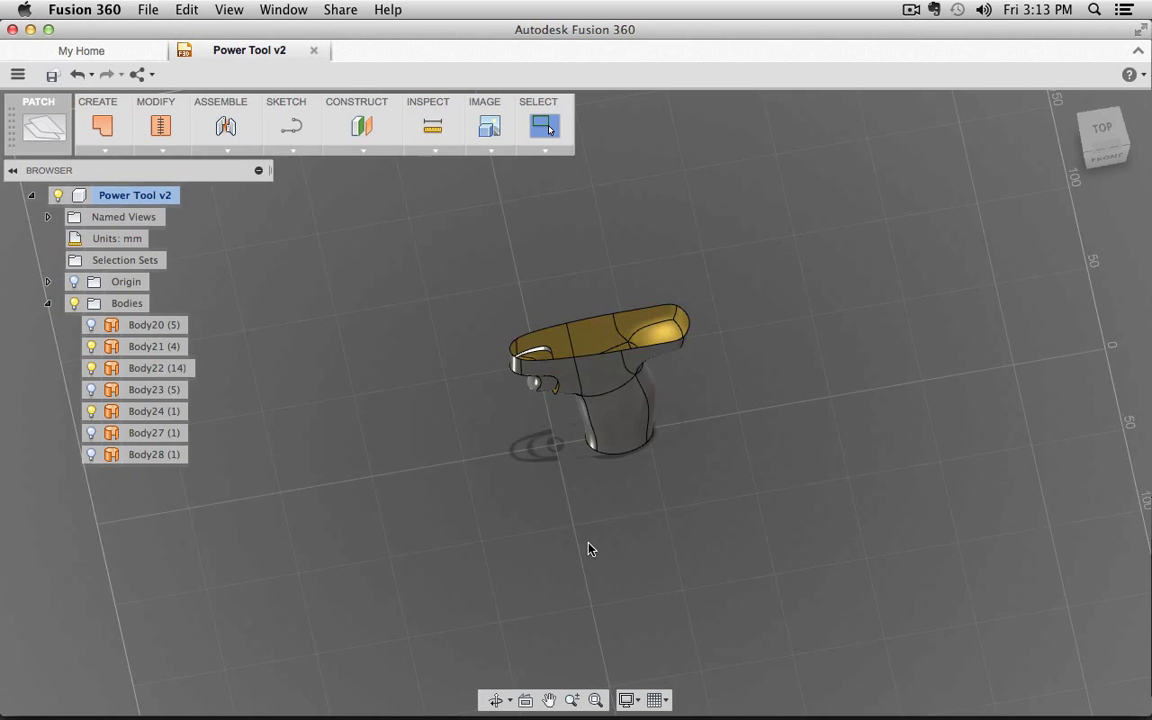
{"action": "left_click_drag", "start_coordinate": [465, 234], "coordinate": [748, 524]}
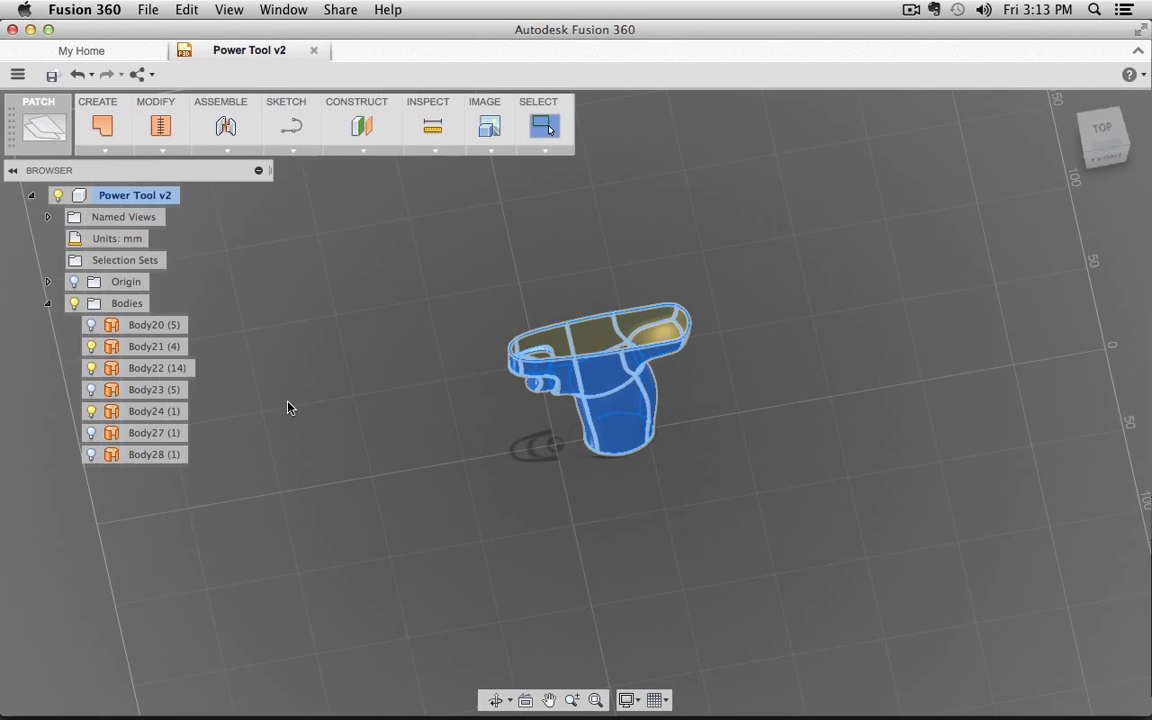
{"action": "left_click", "coordinate": [160, 125]}
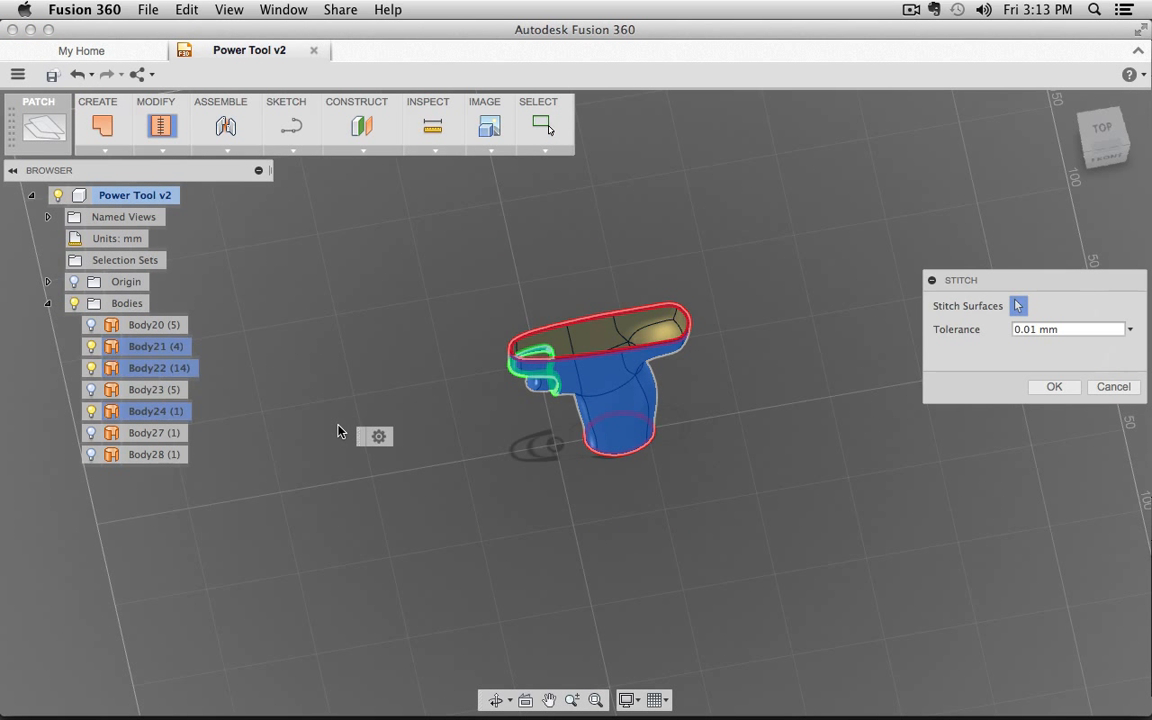
{"action": "left_click", "coordinate": [1054, 387]}
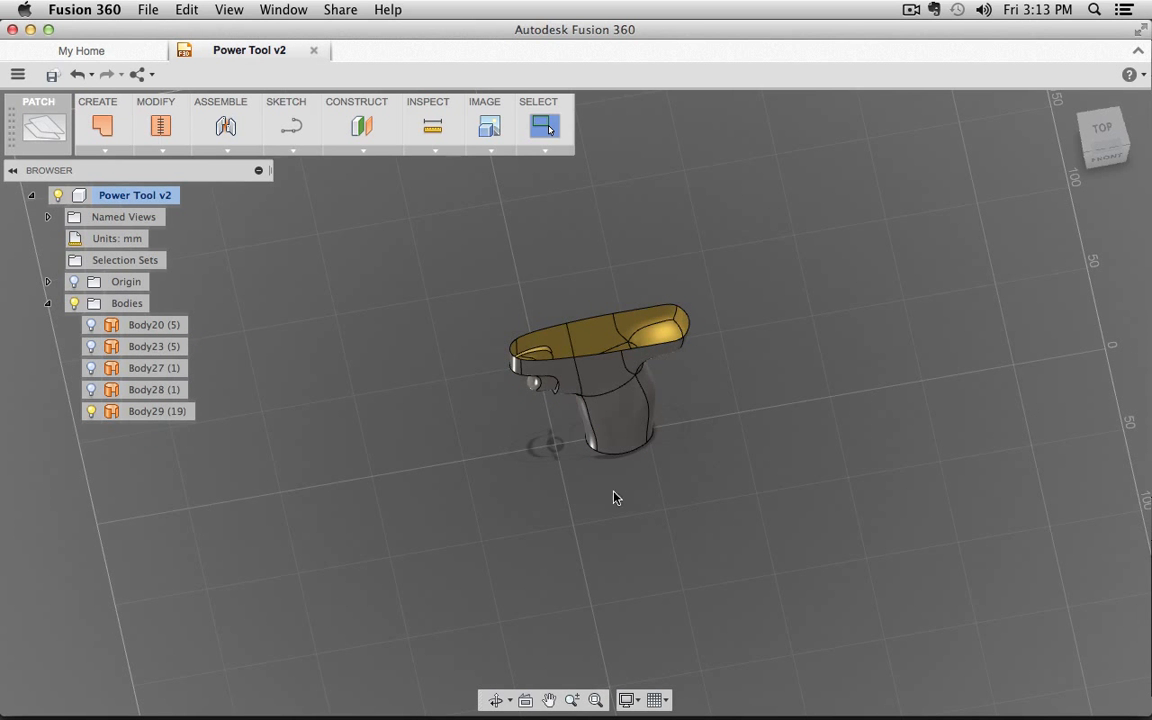
- Offset the whole stitched body Body29 inward by -2 mm as a new body
{"action": "middle_click_drag", "start_coordinate": [615, 496], "coordinate": [370, 258], "text": "shift"}
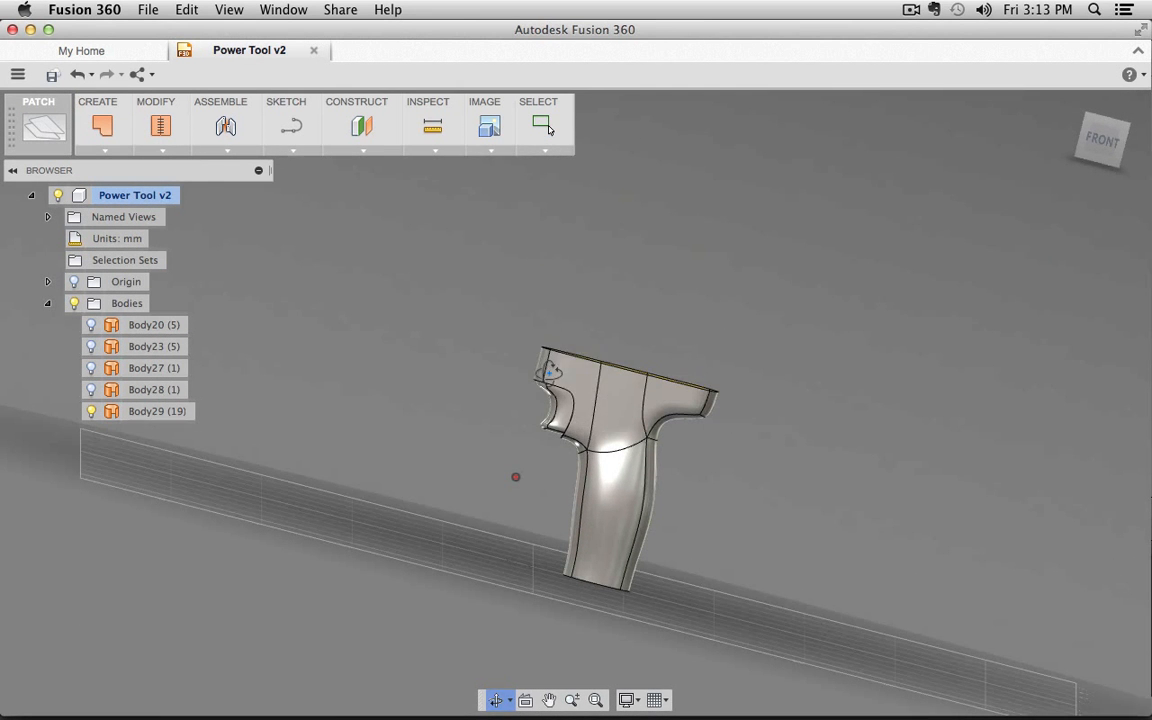
{"action": "left_click", "coordinate": [165, 152]}
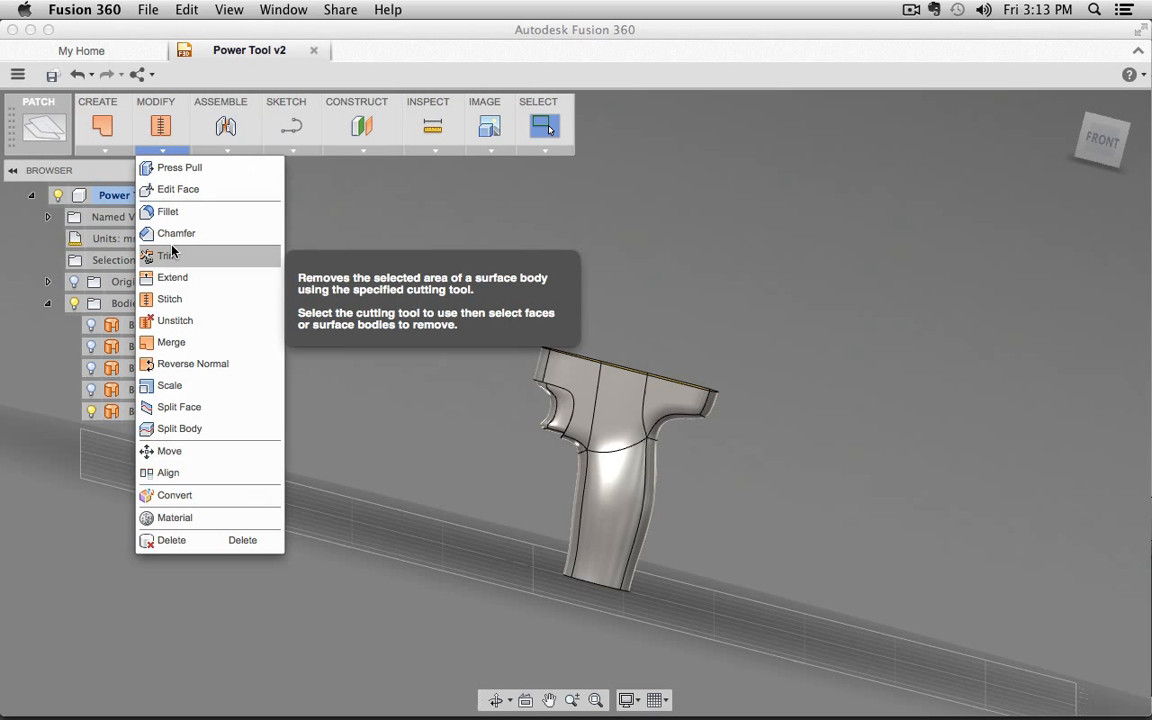
{"action": "left_click", "coordinate": [110, 150]}
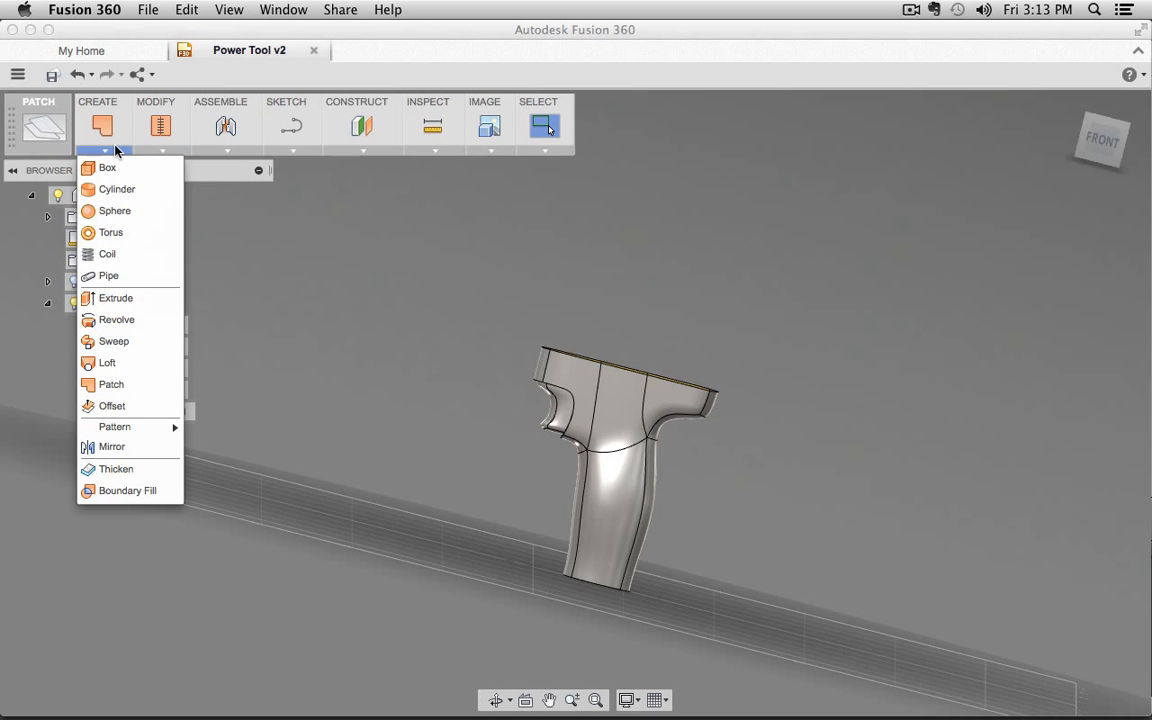
{"action": "left_click", "coordinate": [110, 407]}
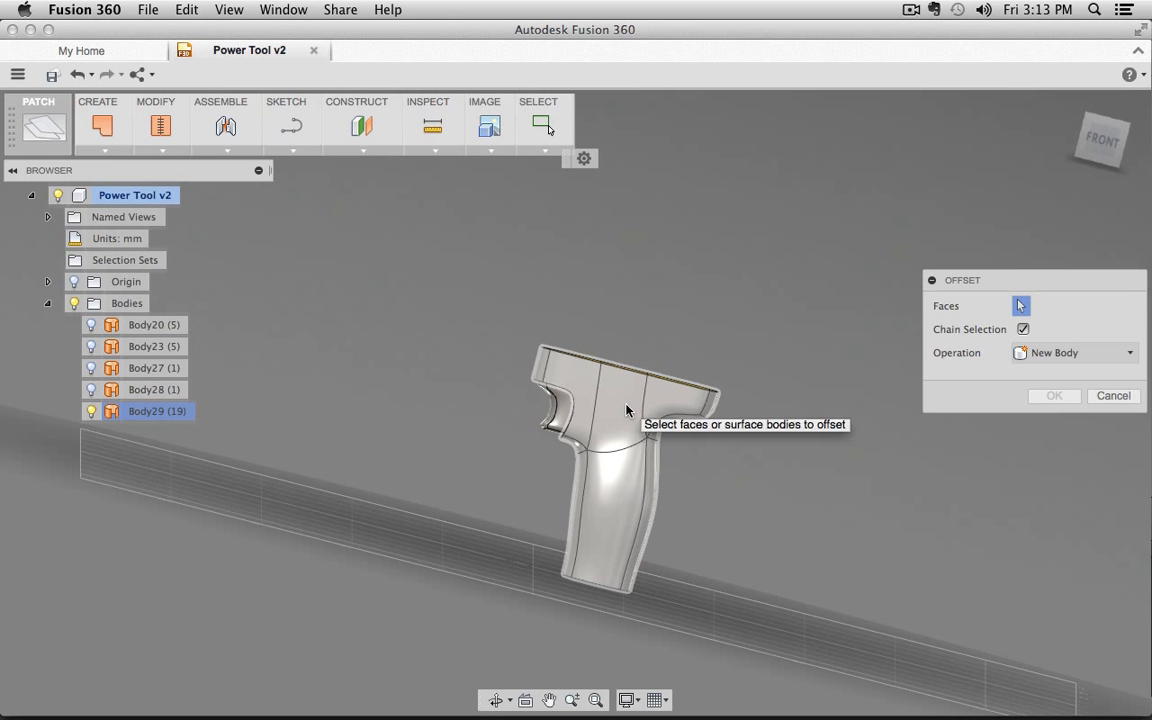
{"action": "left_click", "coordinate": [153, 411]}
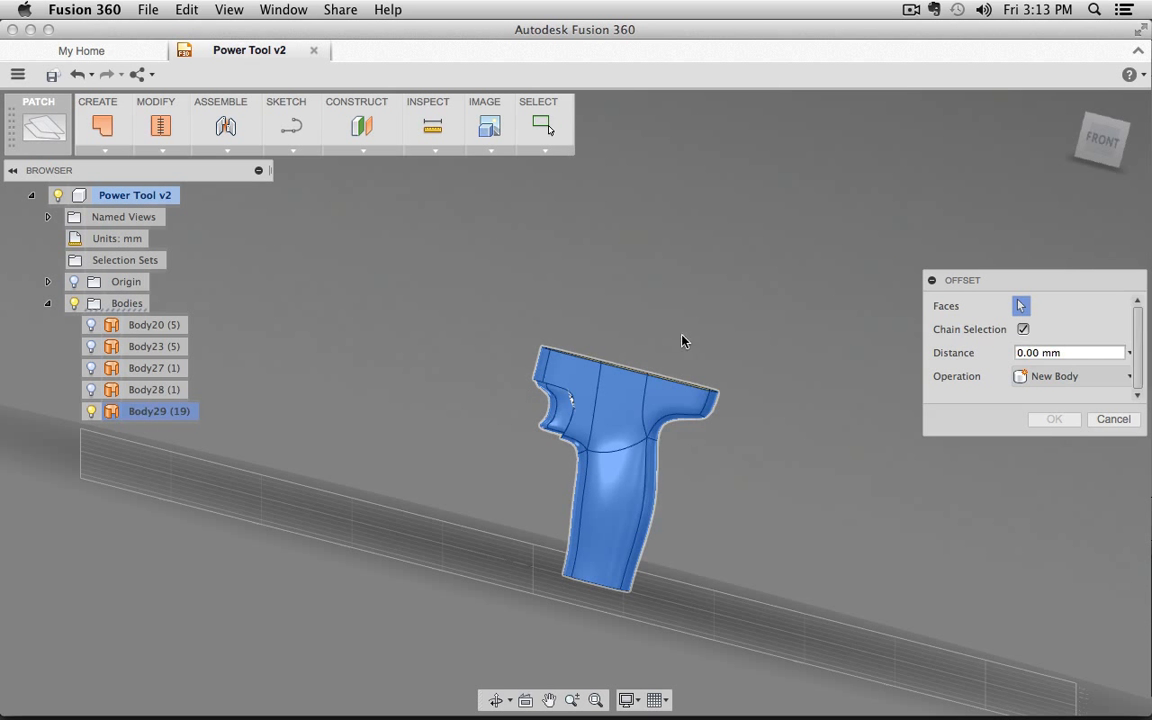
{"action": "middle_click_drag", "start_coordinate": [760, 312], "coordinate": [575, 405], "text": "shift"}
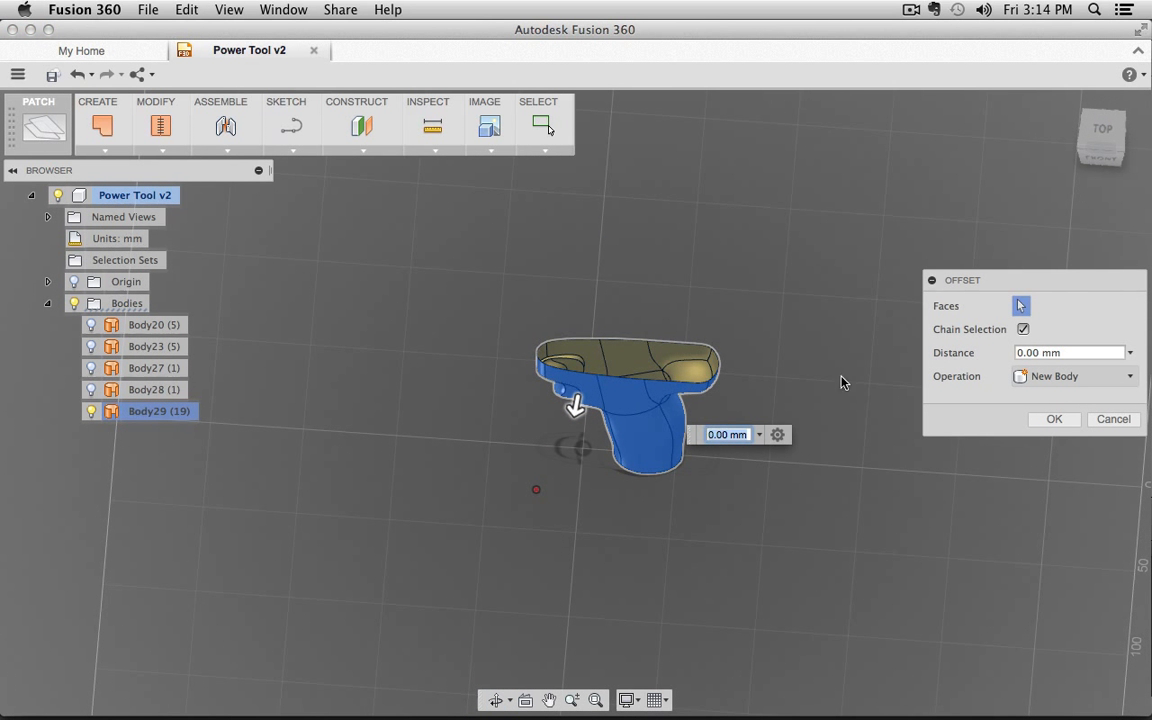
{"action": "key", "text": "Home"}
{"action": "type", "text": "-"}
{"action": "key", "text": "Delete"}
{"action": "type", "text": "2"}
{"action": "key", "text": "Return"}
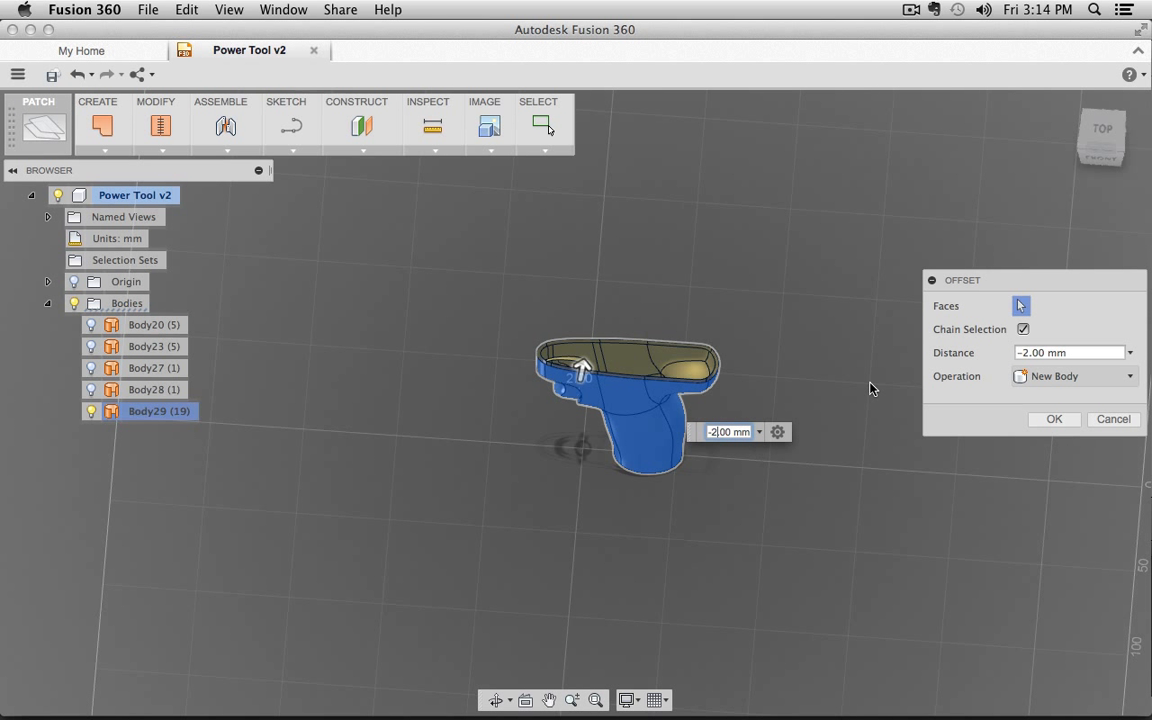
{"action": "scroll", "coordinate": [735, 360], "scroll_direction": "up", "scroll_amount": 5}
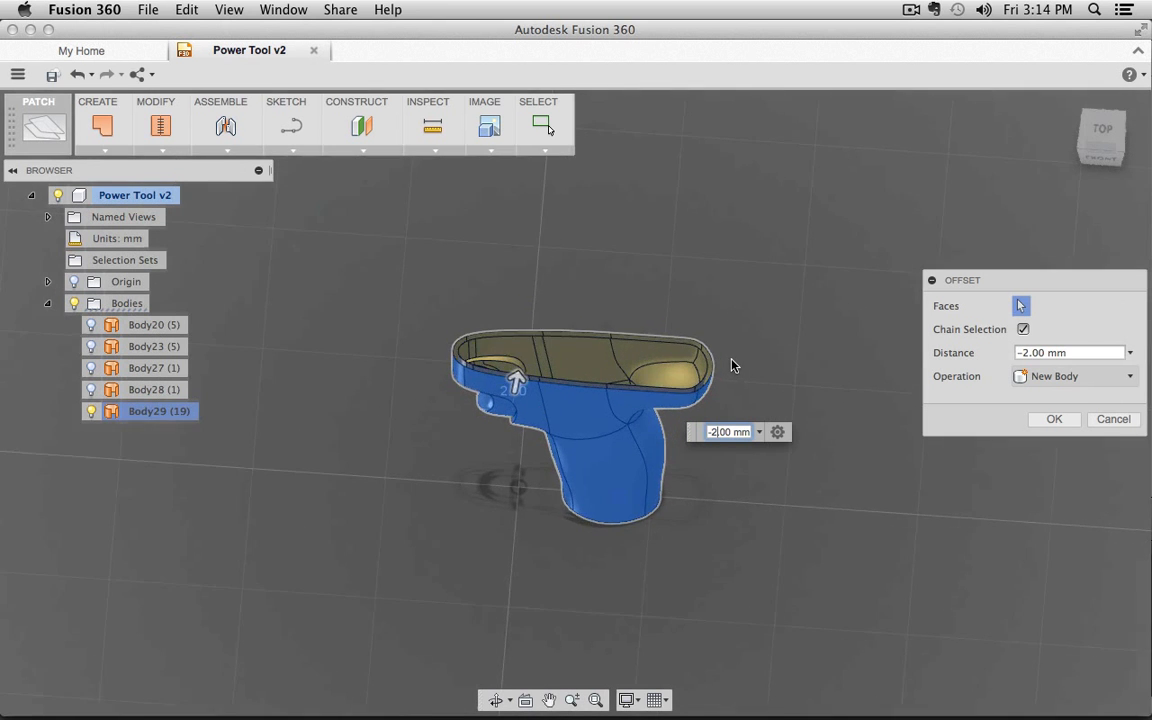
{"action": "middle_click_drag", "start_coordinate": [579, 334], "coordinate": [579, 450], "text": "shift"}
{"action": "middle_click_drag", "start_coordinate": [449, 443], "coordinate": [473, 456], "text": "shift"}
{"action": "left_click", "coordinate": [1074, 419]}
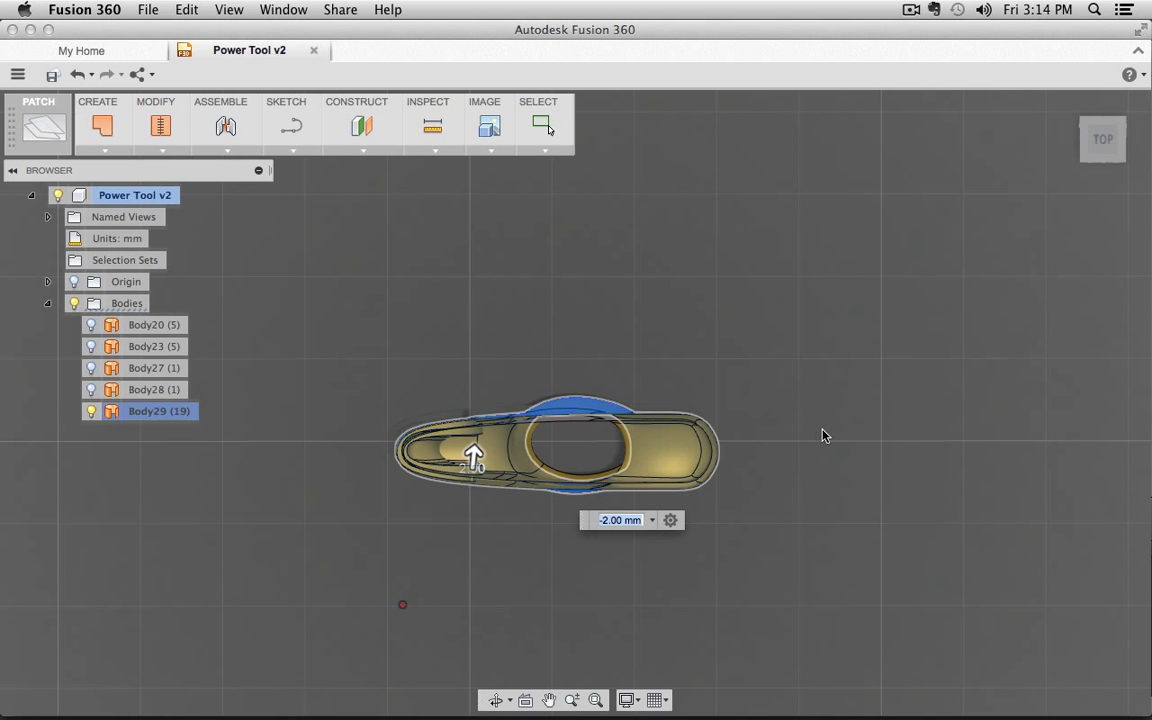
{"action": "key", "text": "Return"}
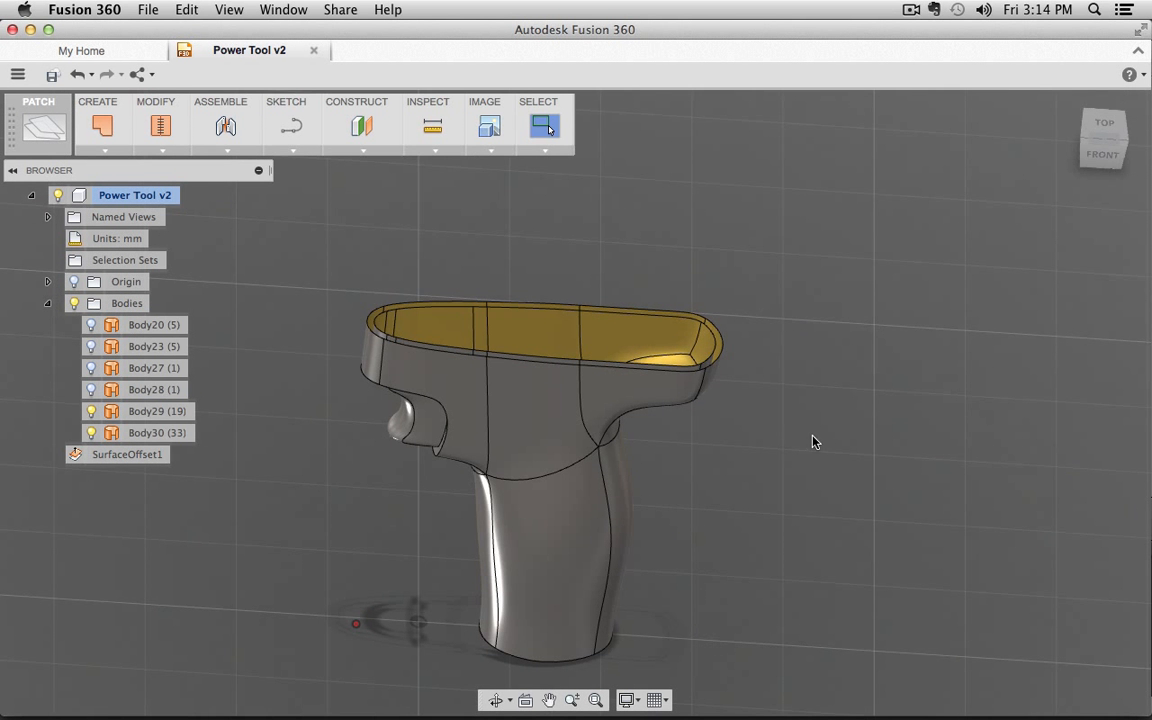
- Compare the inner offset body with the outer one by toggling their visibility, leaving Body29 shown and Body30 hidden
{"action": "mouse_move", "coordinate": [812, 436]}
{"action": "middle_mouse_down", "text": "shift"}
{"action": "mouse_move", "coordinate": [805, 507]}
{"action": "mouse_move", "coordinate": [810, 422]}
{"action": "middle_mouse_up", "text": "shift"}
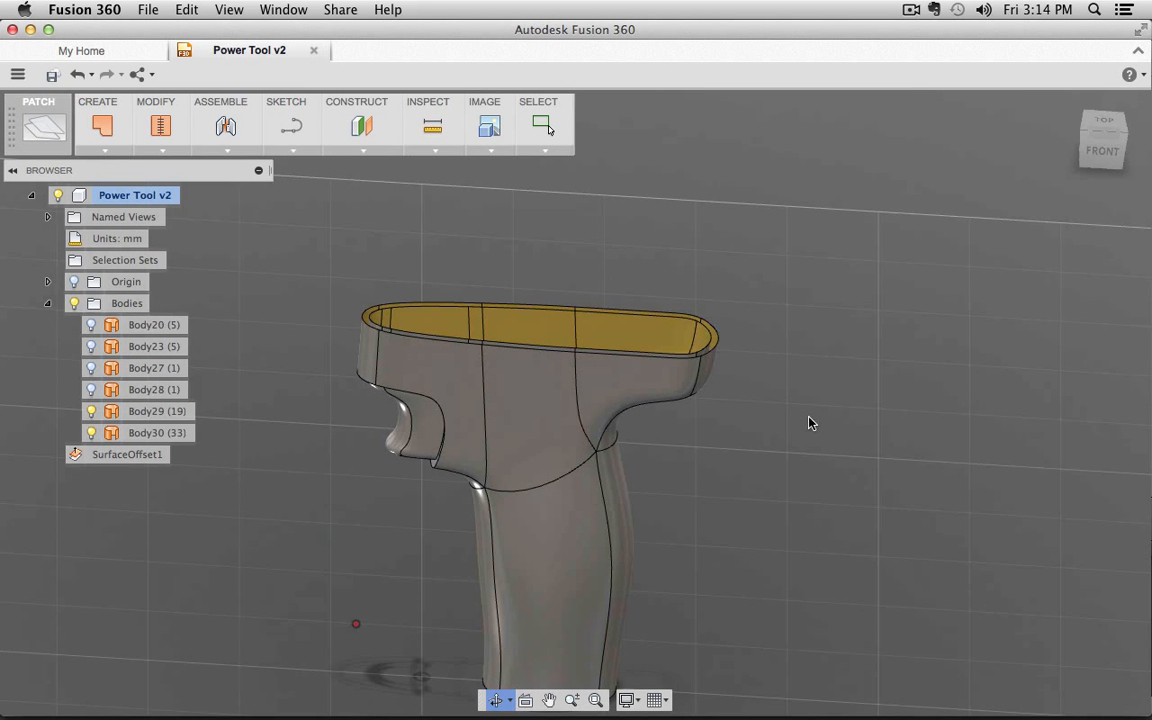
{"action": "left_click", "coordinate": [91, 434]}
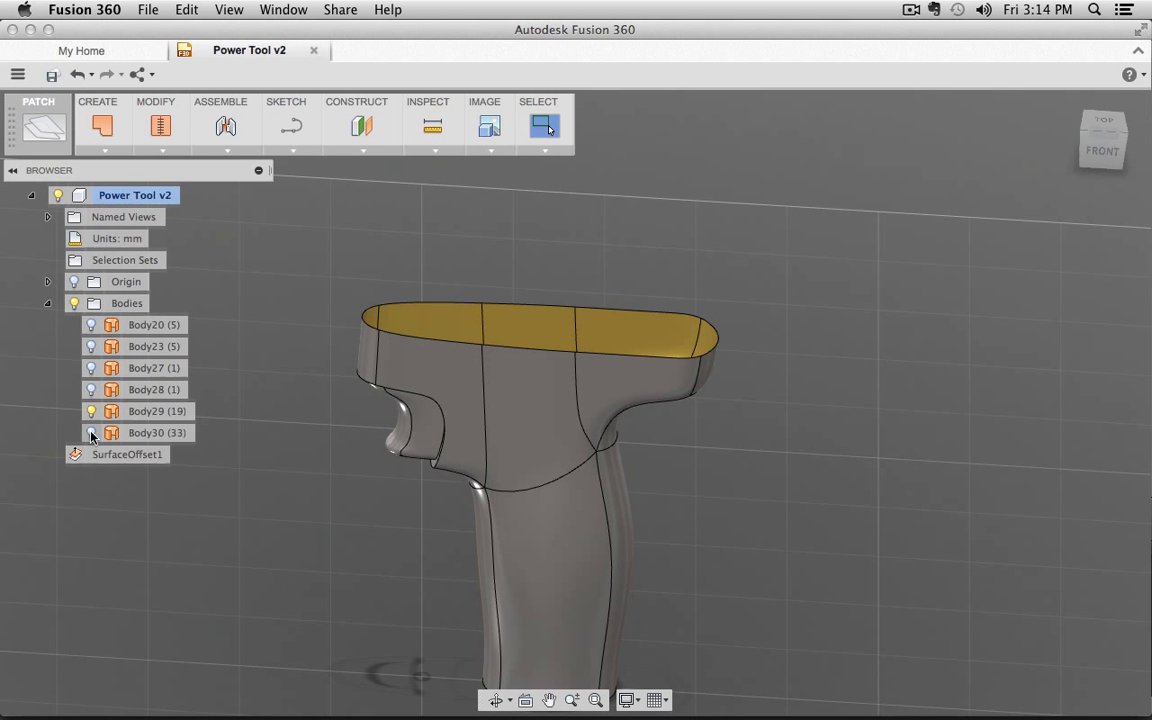
{"action": "left_click", "coordinate": [91, 434]}
{"action": "left_click", "coordinate": [91, 412]}
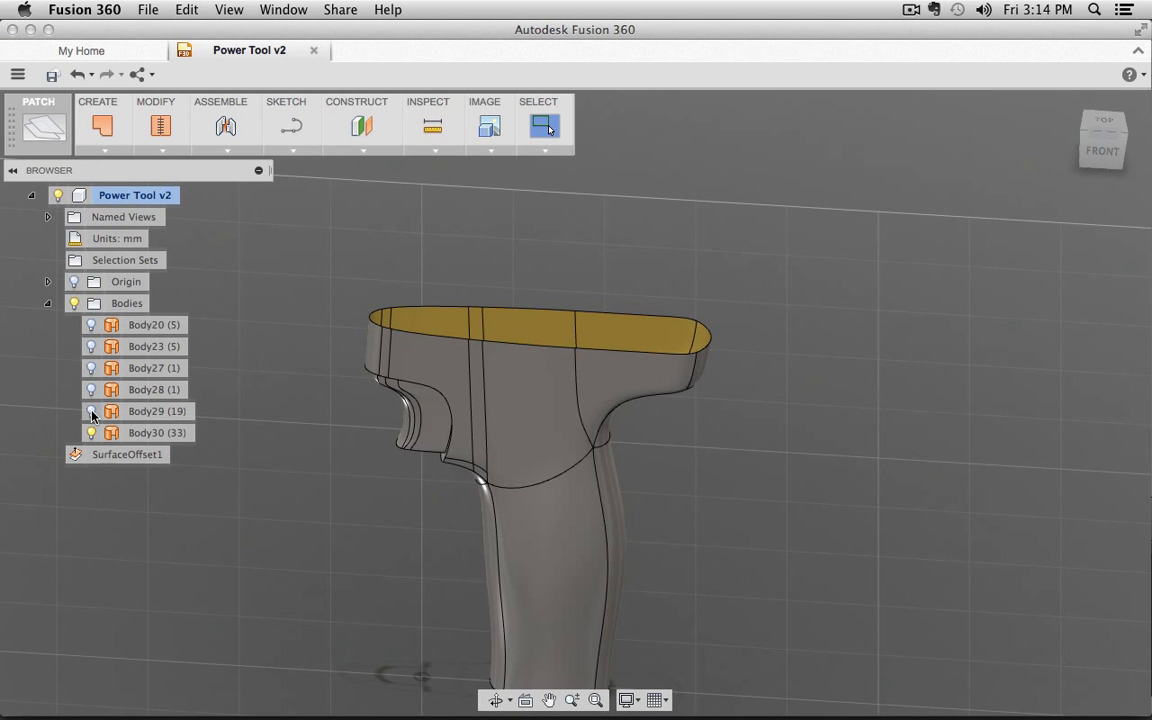
{"action": "middle_click_drag", "start_coordinate": [362, 565], "coordinate": [500, 560], "text": "shift"}
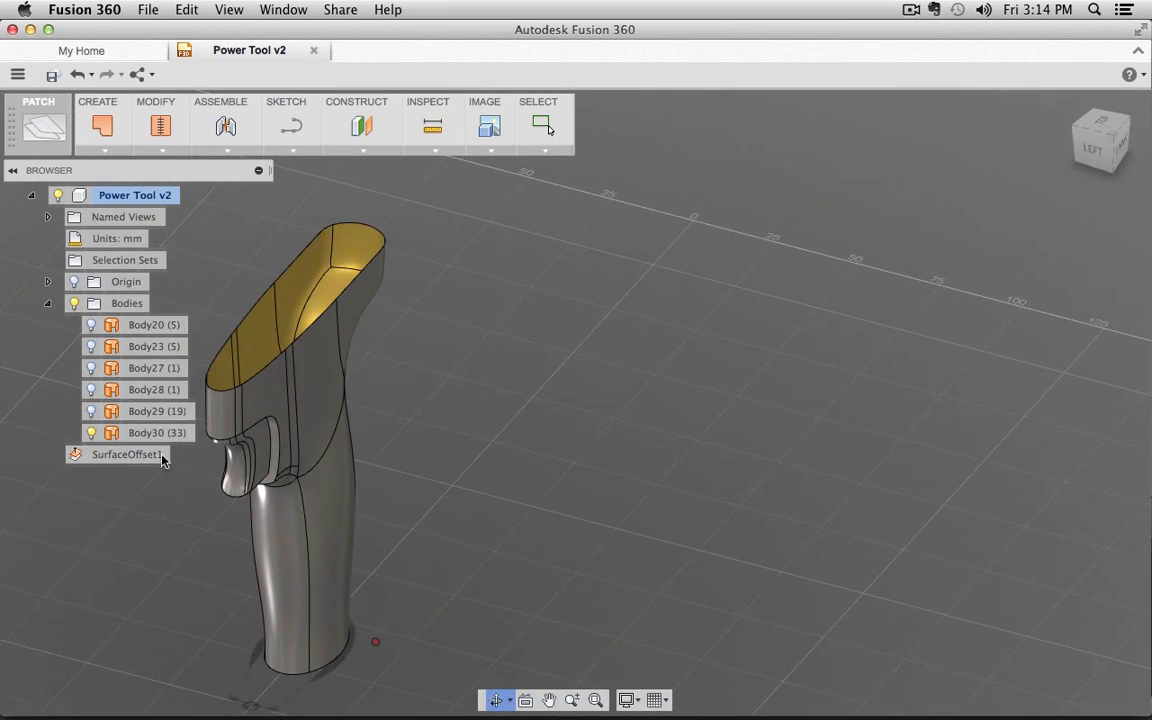
{"action": "left_click", "coordinate": [91, 412]}
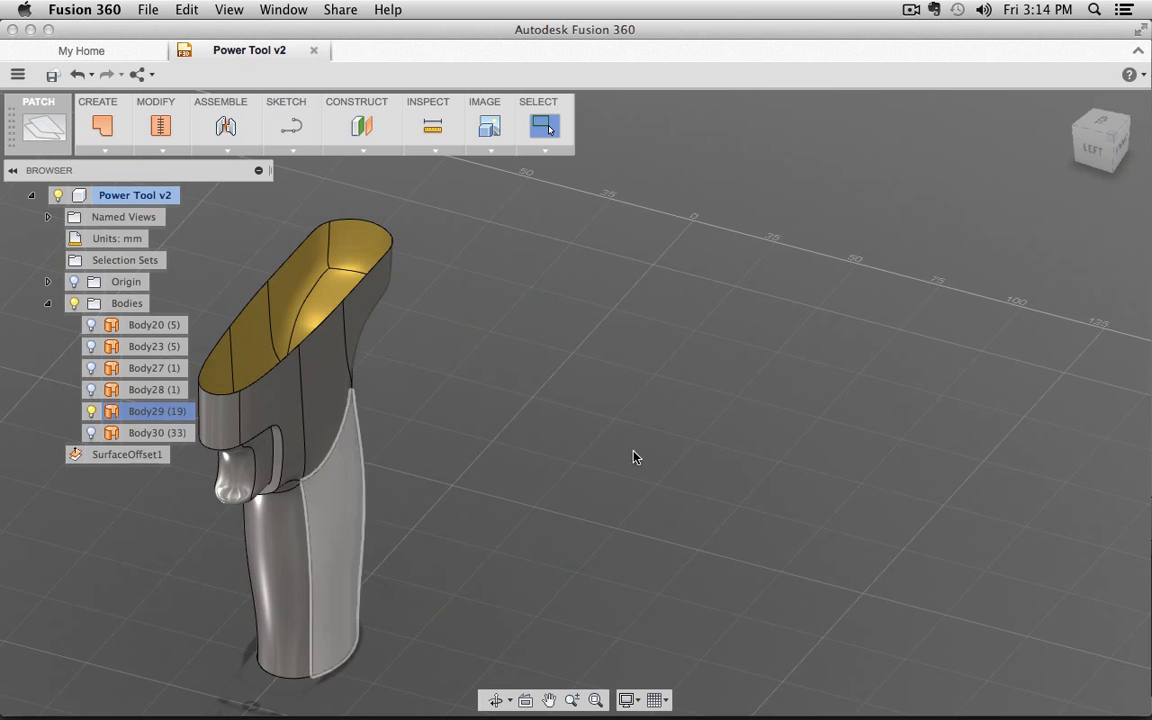
- Show the two side button bodies, Body23 and Body20, together with the stitched handle
{"action": "middle_click_drag", "start_coordinate": [448, 376], "coordinate": [470, 420], "text": "shift"}
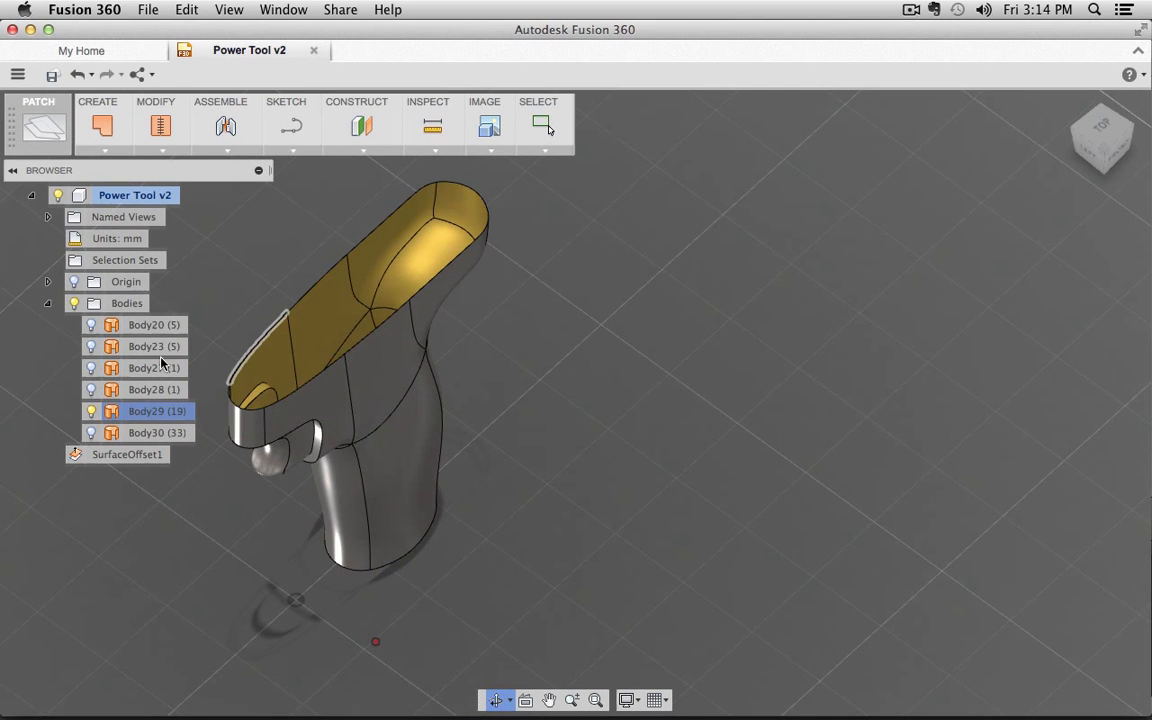
{"action": "left_click", "coordinate": [90, 346]}
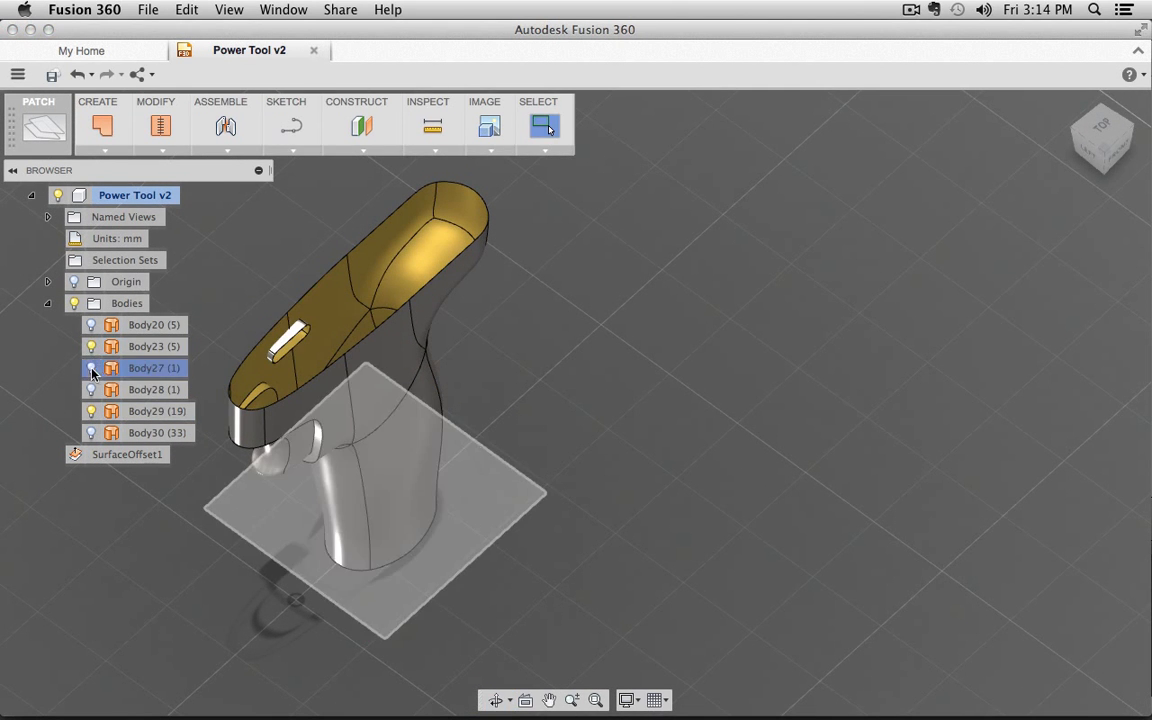
{"action": "left_click", "coordinate": [91, 368]}
{"action": "left_click", "coordinate": [91, 368]}
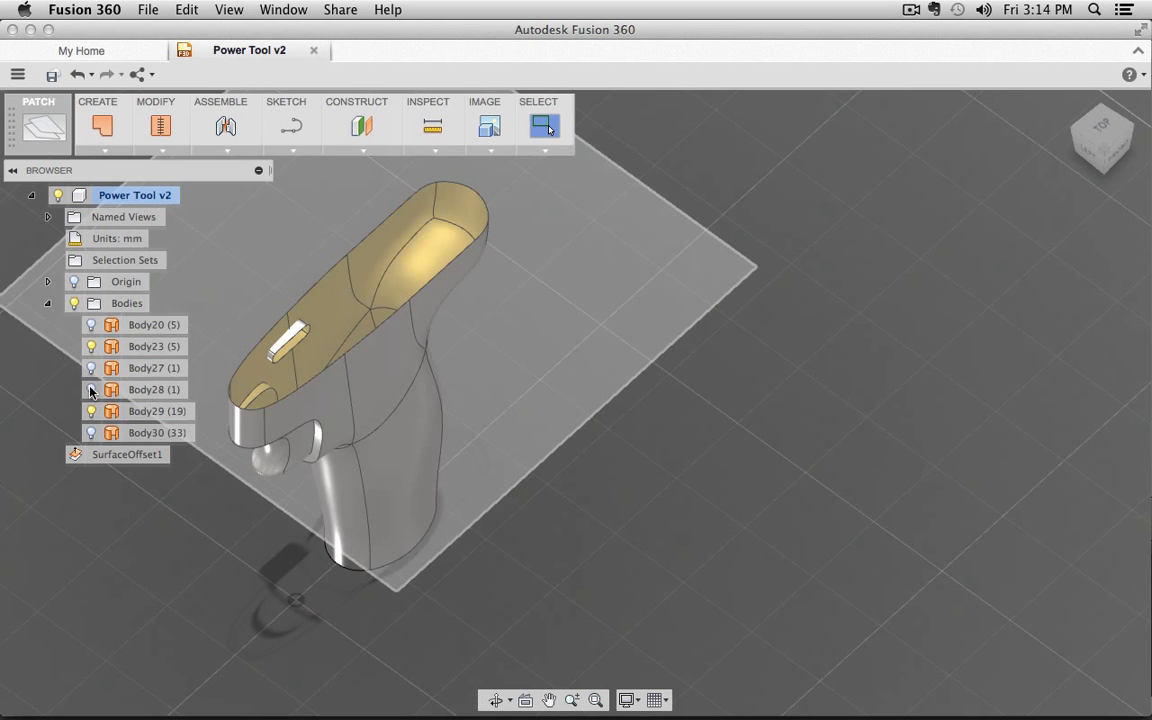
{"action": "left_click", "coordinate": [92, 325]}
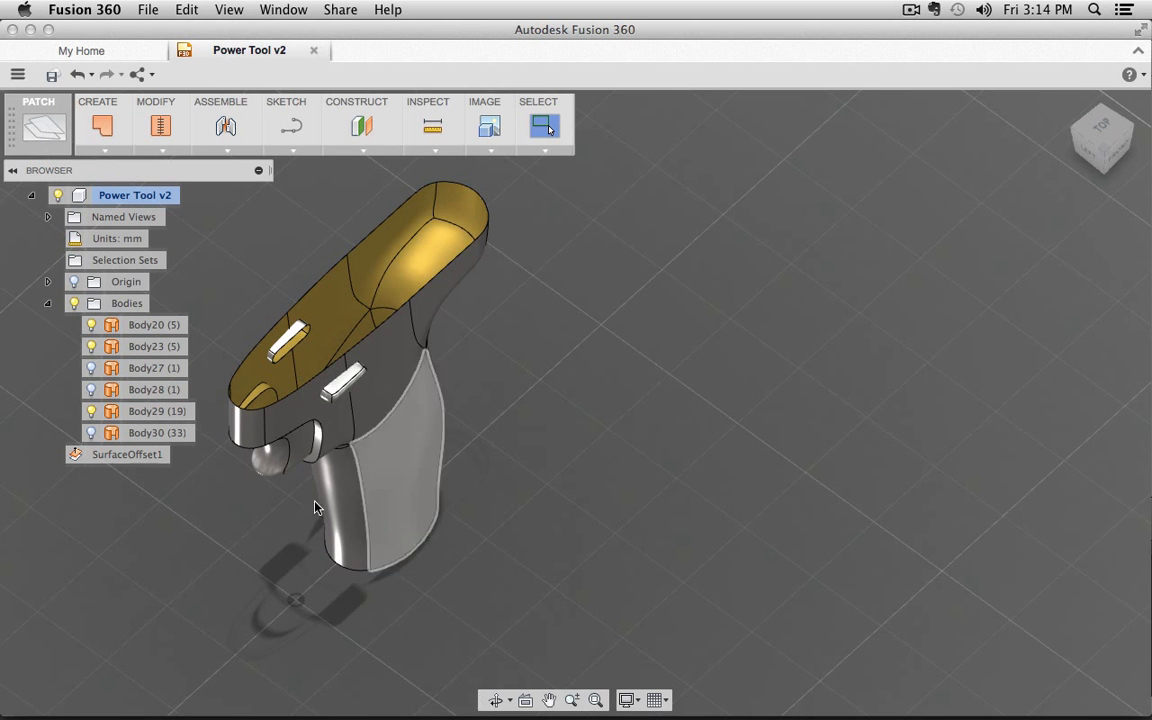
- Trim off the portions of both side buttons inside the handle, using Body29 as the trim tool
{"action": "middle_click_drag", "start_coordinate": [316, 506], "coordinate": [300, 470], "text": "shift"}
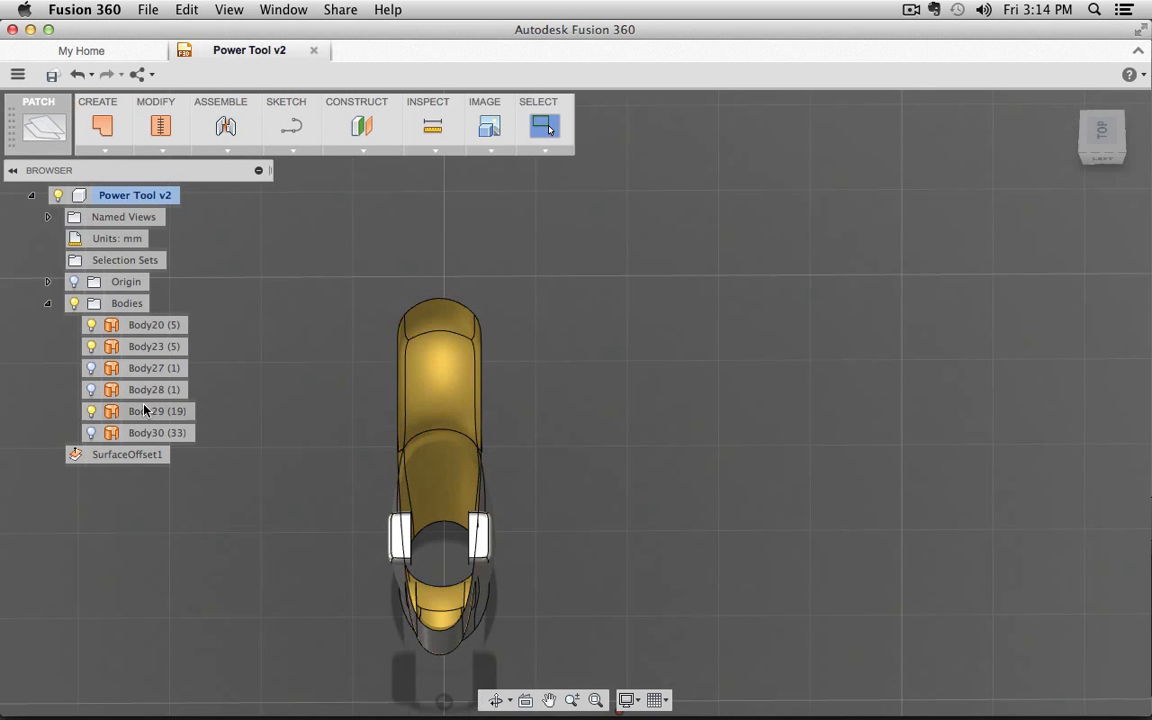
{"action": "left_click", "coordinate": [201, 404]}
{"action": "left_click", "coordinate": [201, 404]}
{"action": "left_click", "coordinate": [172, 153]}
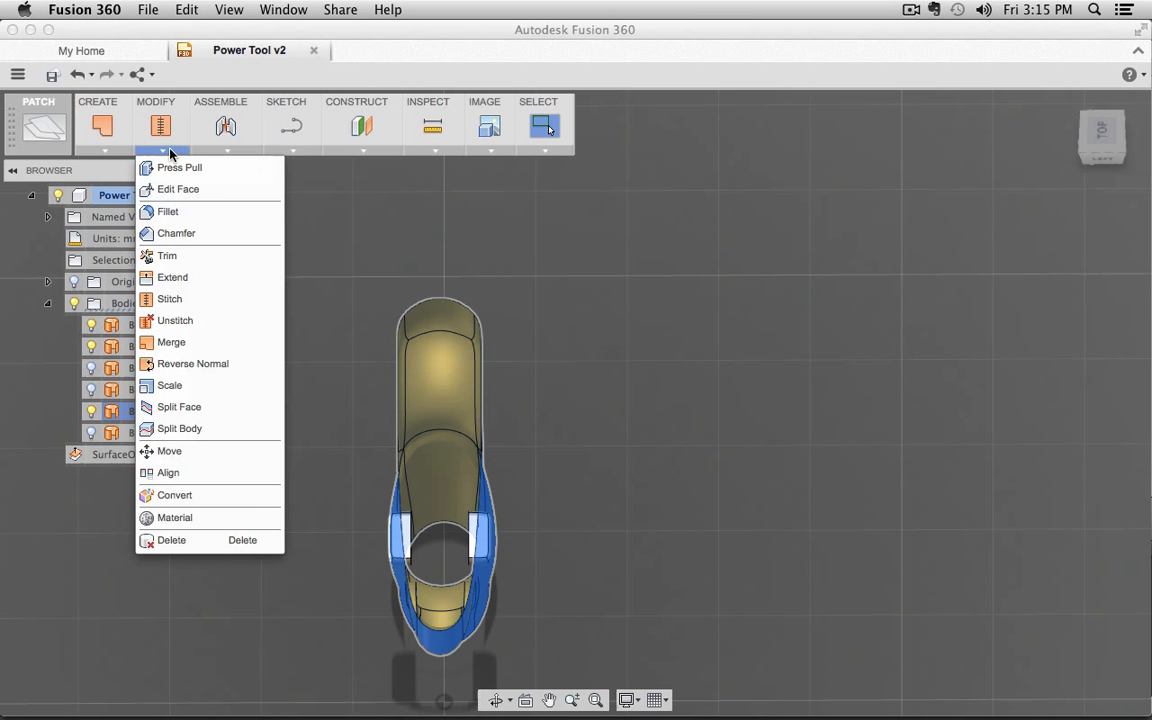
{"action": "left_click", "coordinate": [172, 257]}
{"action": "left_click", "coordinate": [470, 533]}
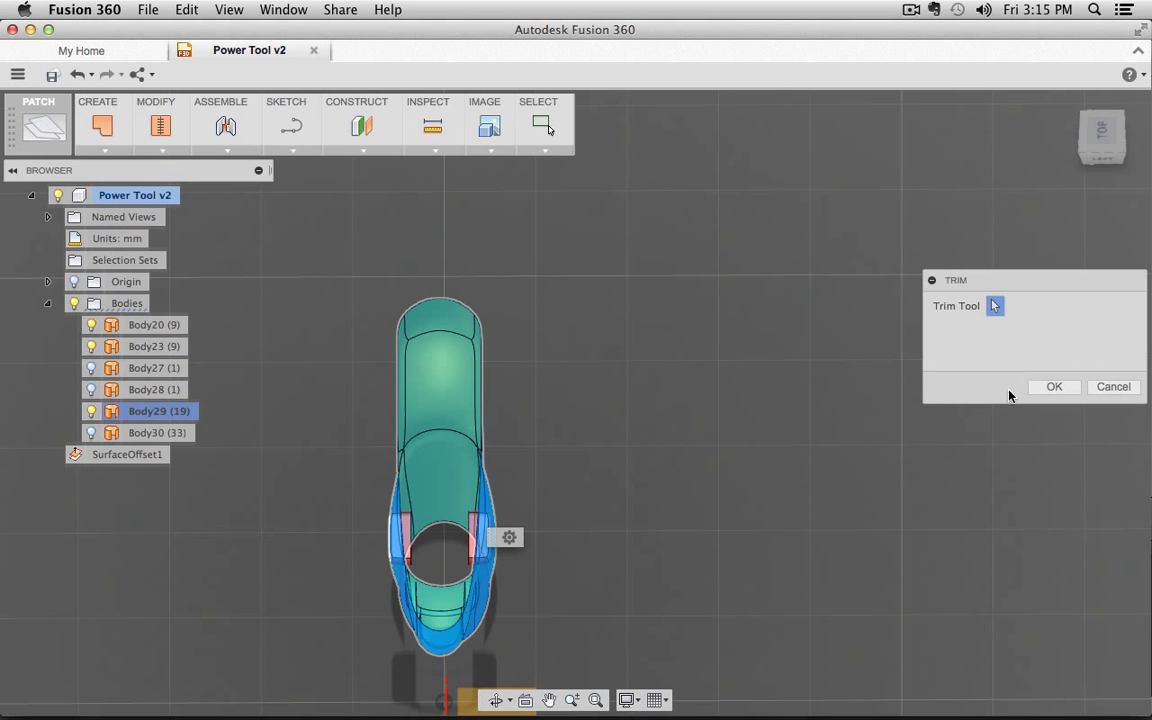
{"action": "left_click", "coordinate": [1058, 387]}
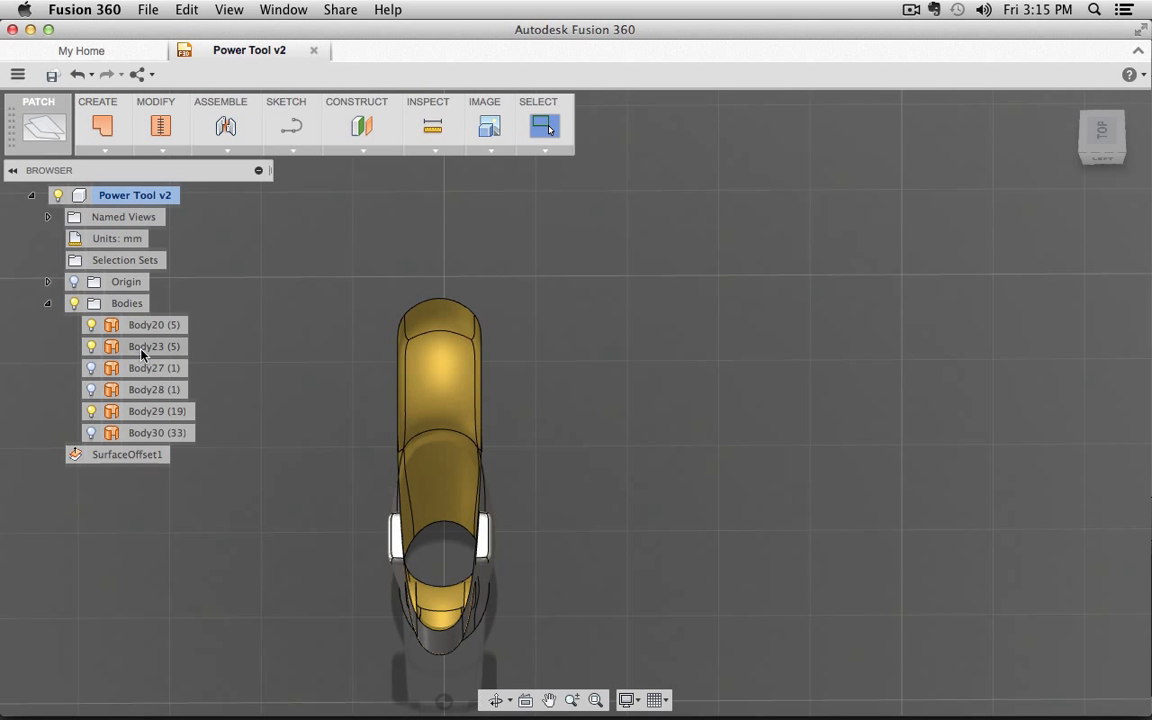
{"action": "left_click", "coordinate": [186, 345]}
{"action": "left_click", "coordinate": [150, 328], "text": "shift"}
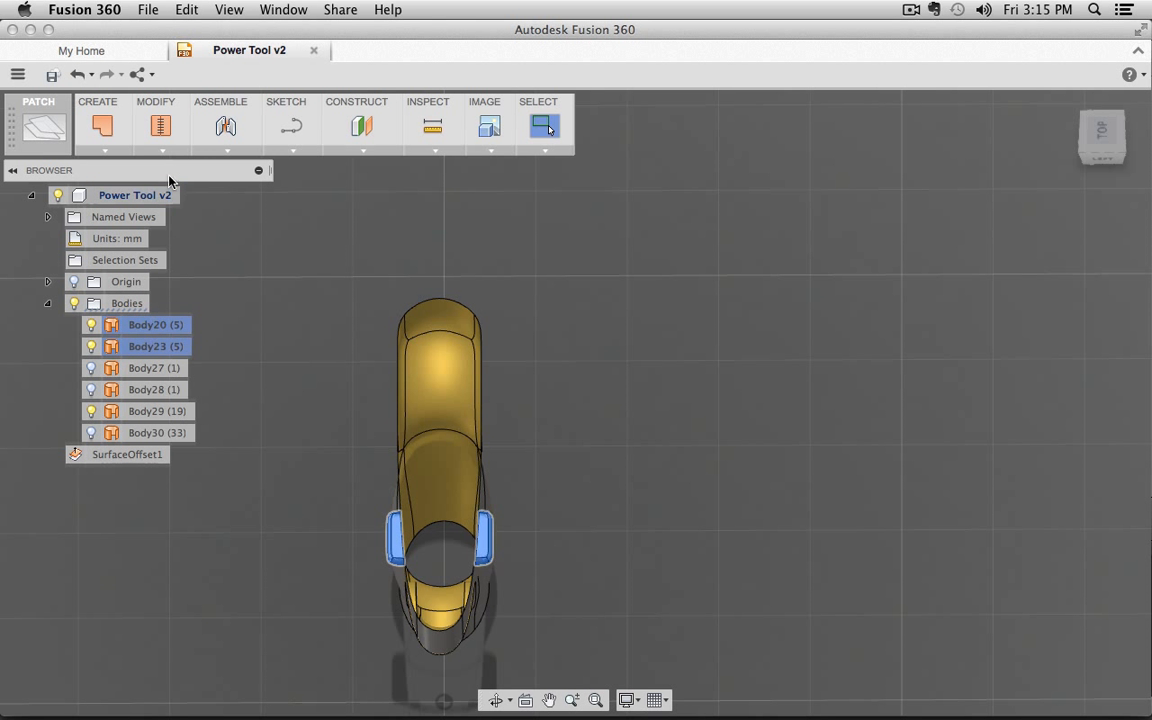
{"action": "left_click", "coordinate": [160, 128]}
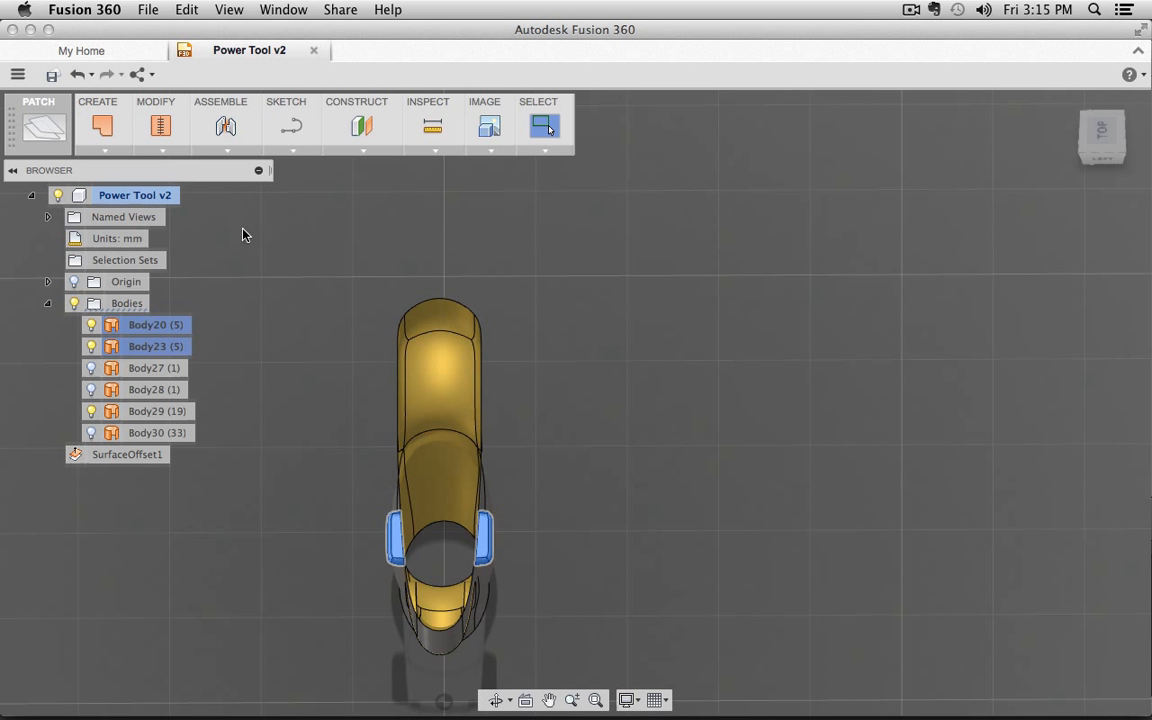
- Trim away the handle wall area enclosed by one side button, using Body20 as the trim tool
{"action": "left_click", "coordinate": [165, 326]}
{"action": "left_click", "coordinate": [161, 150]}
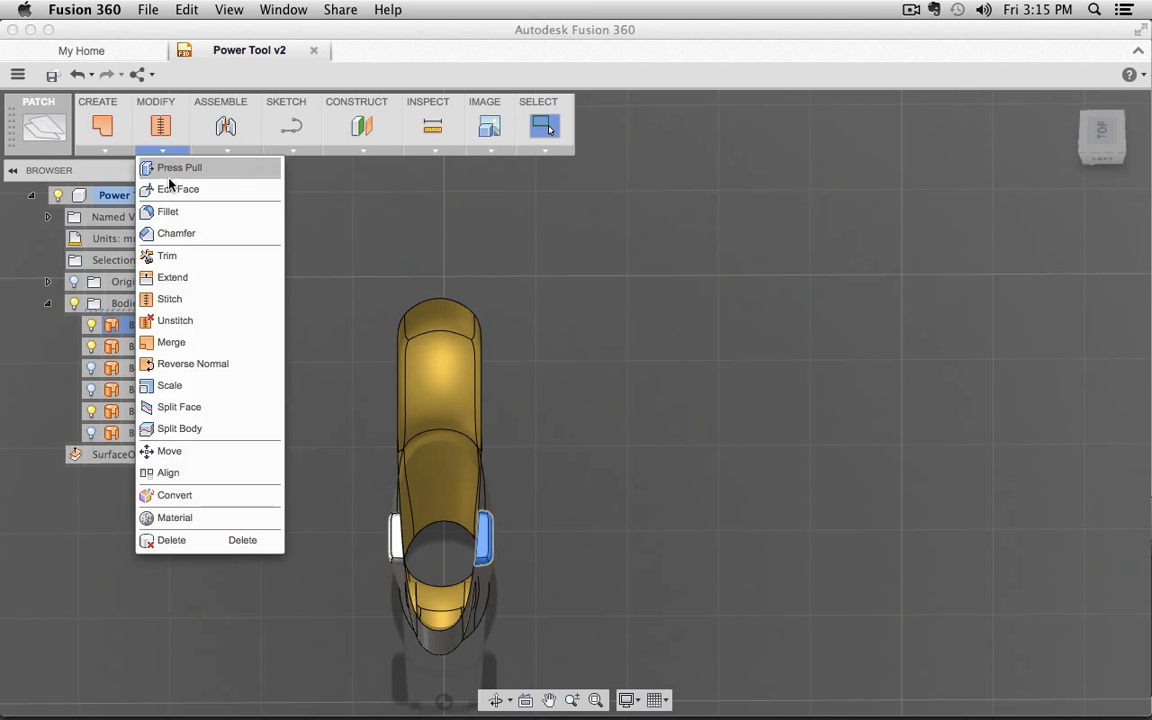
{"action": "left_click", "coordinate": [175, 257]}
{"action": "middle_click_drag", "start_coordinate": [383, 437], "coordinate": [576, 535], "text": "shift"}
{"action": "left_click", "coordinate": [619, 543]}
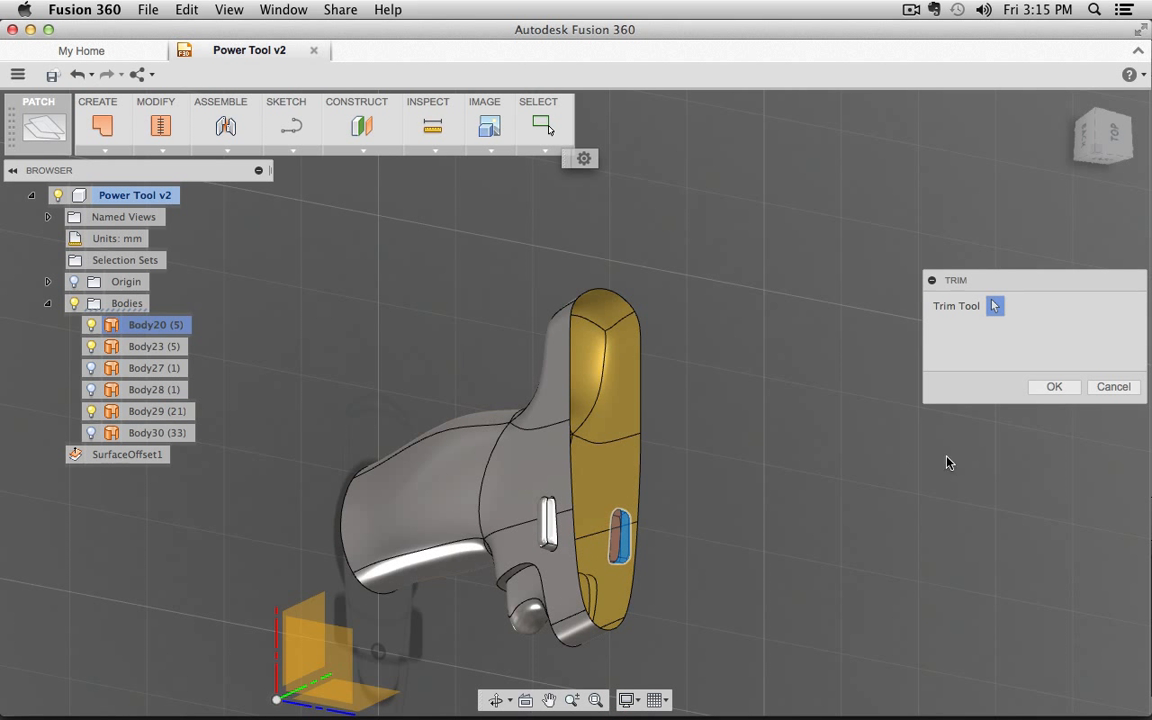
{"action": "left_click", "coordinate": [1058, 390]}
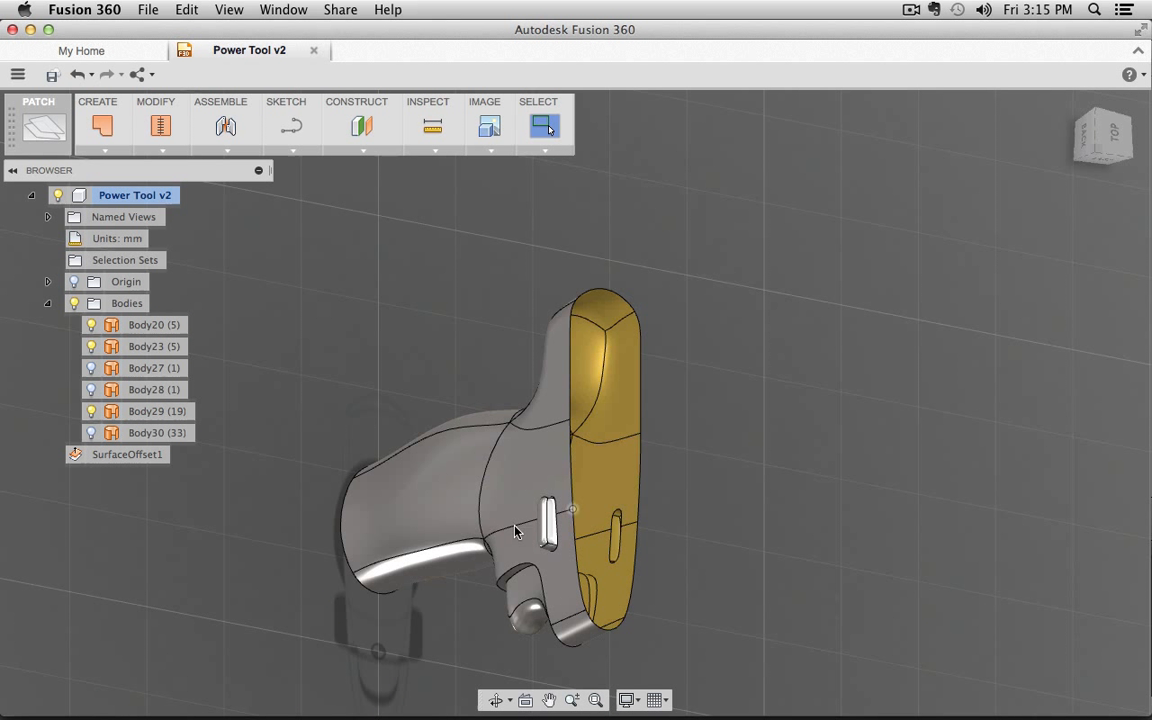
- Trim away the handle wall area enclosed by the other side button, using Body23 as the trim tool
{"action": "left_click", "coordinate": [153, 346]}
{"action": "right_click", "coordinate": [255, 358]}
{"action": "left_click", "coordinate": [257, 306]}
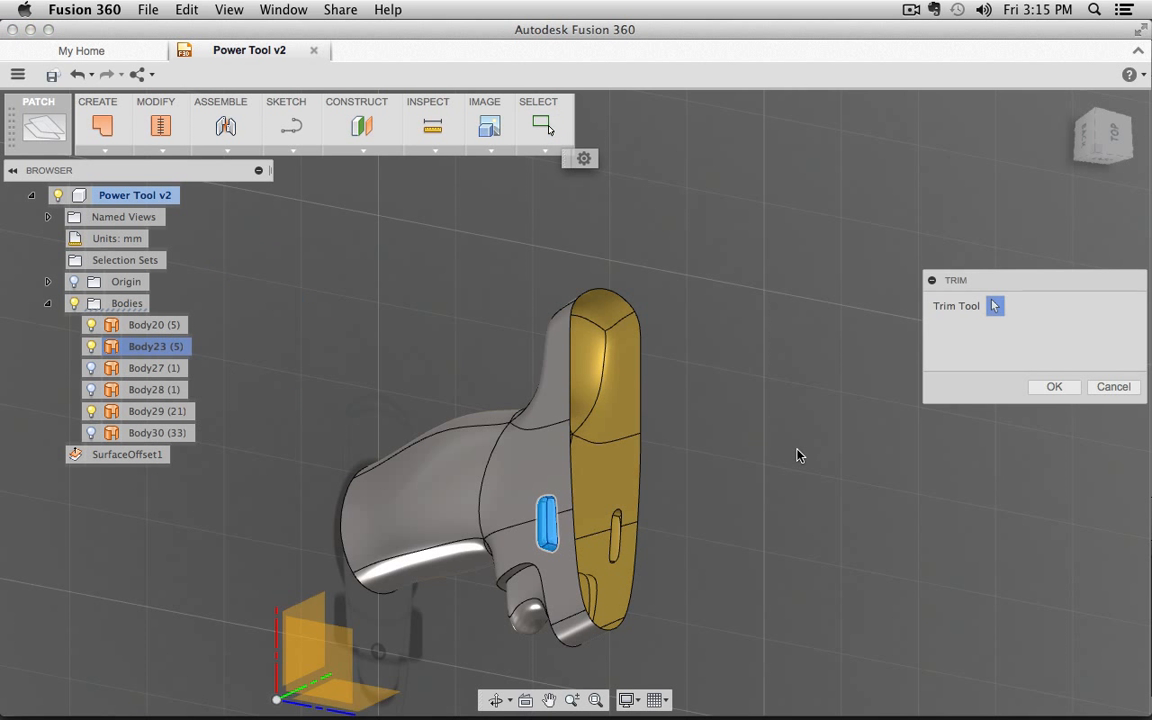
{"action": "middle_click_drag", "start_coordinate": [797, 455], "coordinate": [712, 458], "text": "shift"}
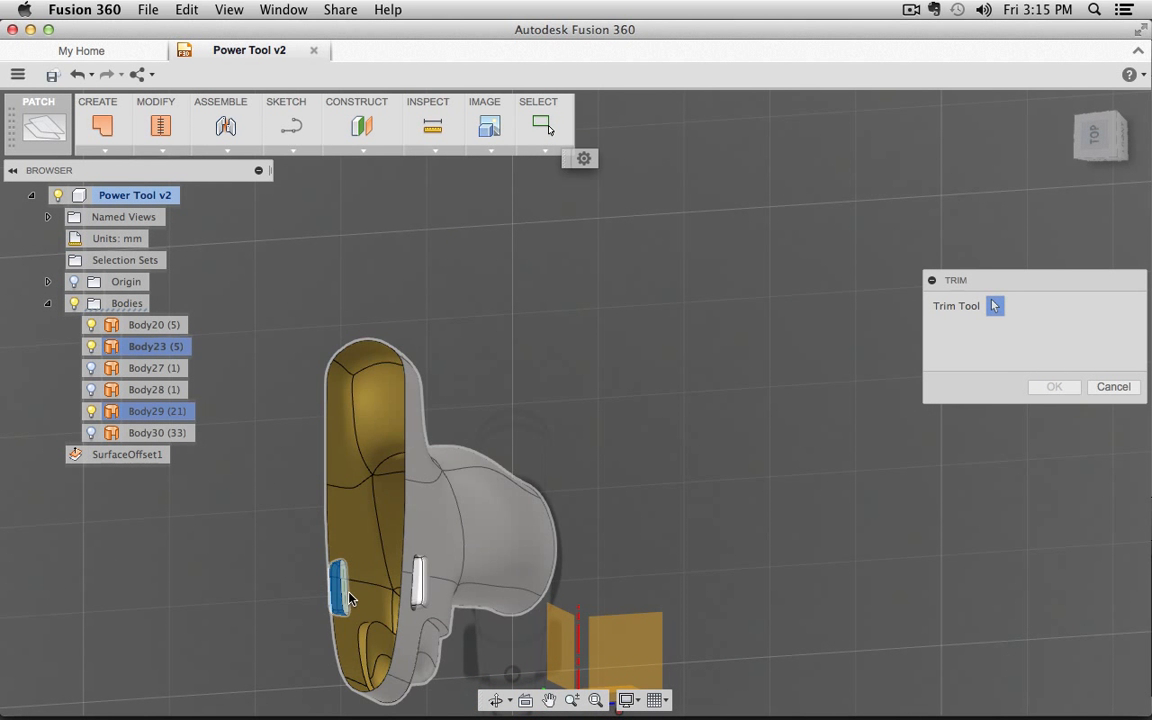
{"action": "left_click", "coordinate": [1054, 387]}
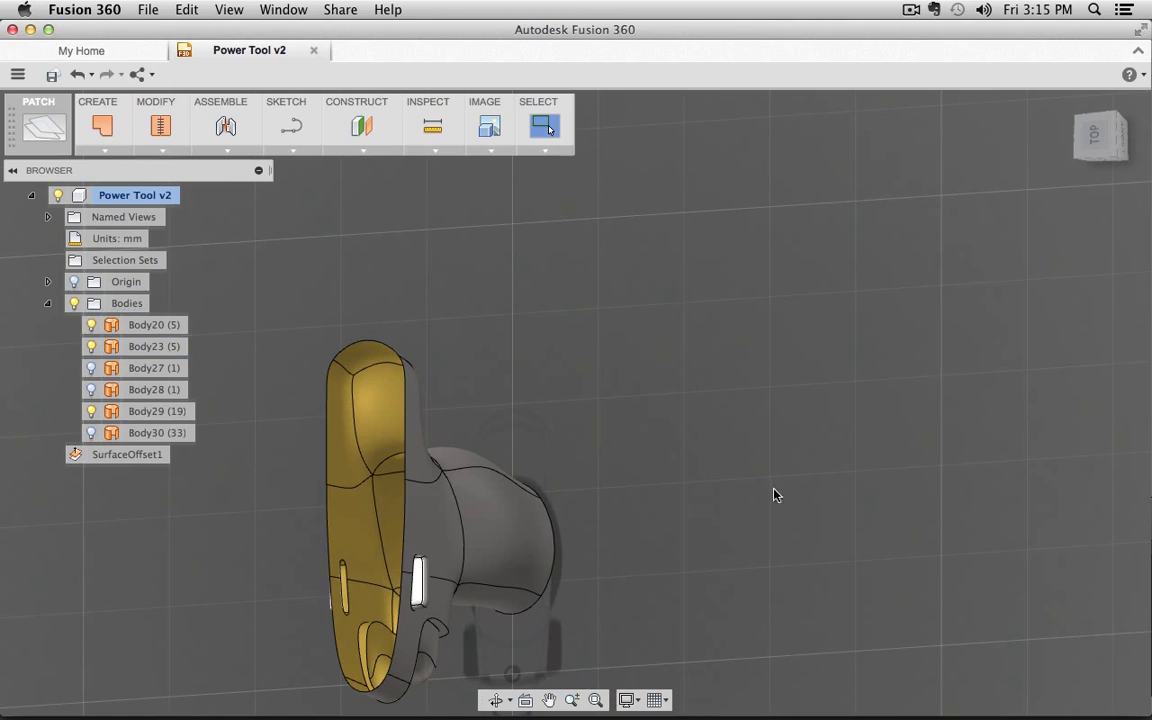
- Show the inner offset body Body30 and the two planar patches, Body27 and Body28, together with the handle
{"action": "middle_click_drag", "start_coordinate": [771, 494], "coordinate": [764, 419], "text": "shift"}
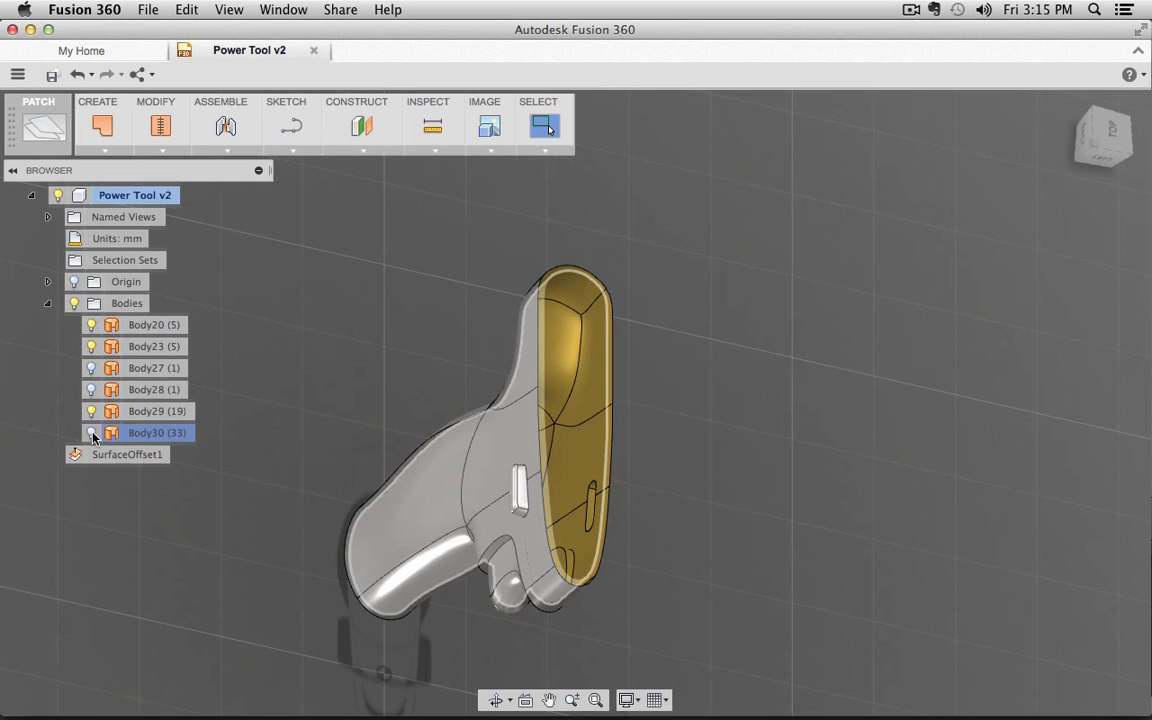
{"action": "left_click", "coordinate": [92, 434]}
{"action": "middle_click_drag", "start_coordinate": [746, 381], "coordinate": [565, 398], "text": "shift"}
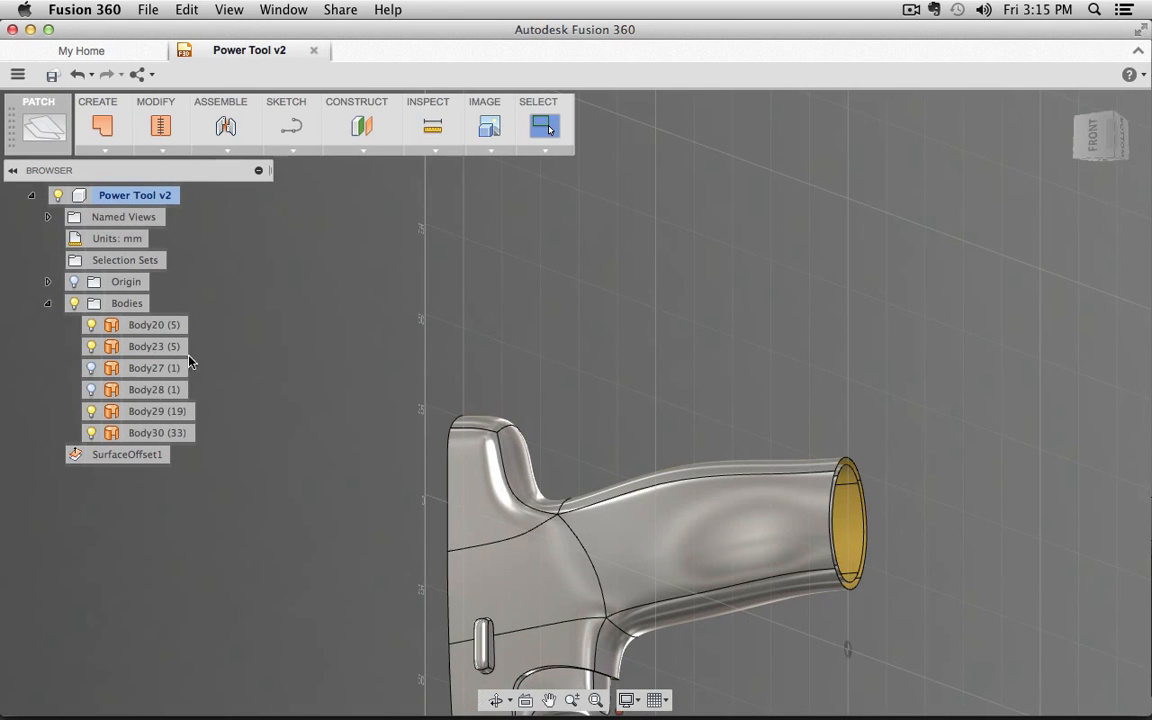
{"action": "left_click", "coordinate": [91, 368]}
{"action": "left_click", "coordinate": [91, 389]}
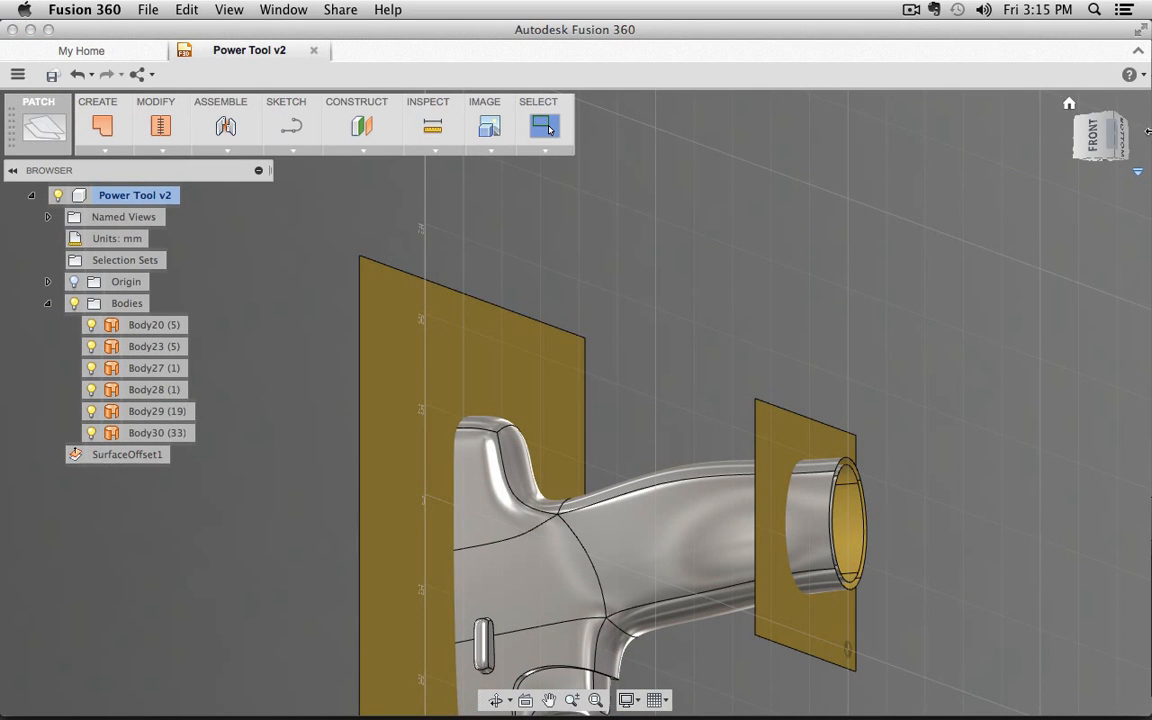
- Trim off the portions of the outer and inner handle walls above the upper planar patch, using Body28 as the trim tool
{"action": "left_click", "coordinate": [1097, 143]}
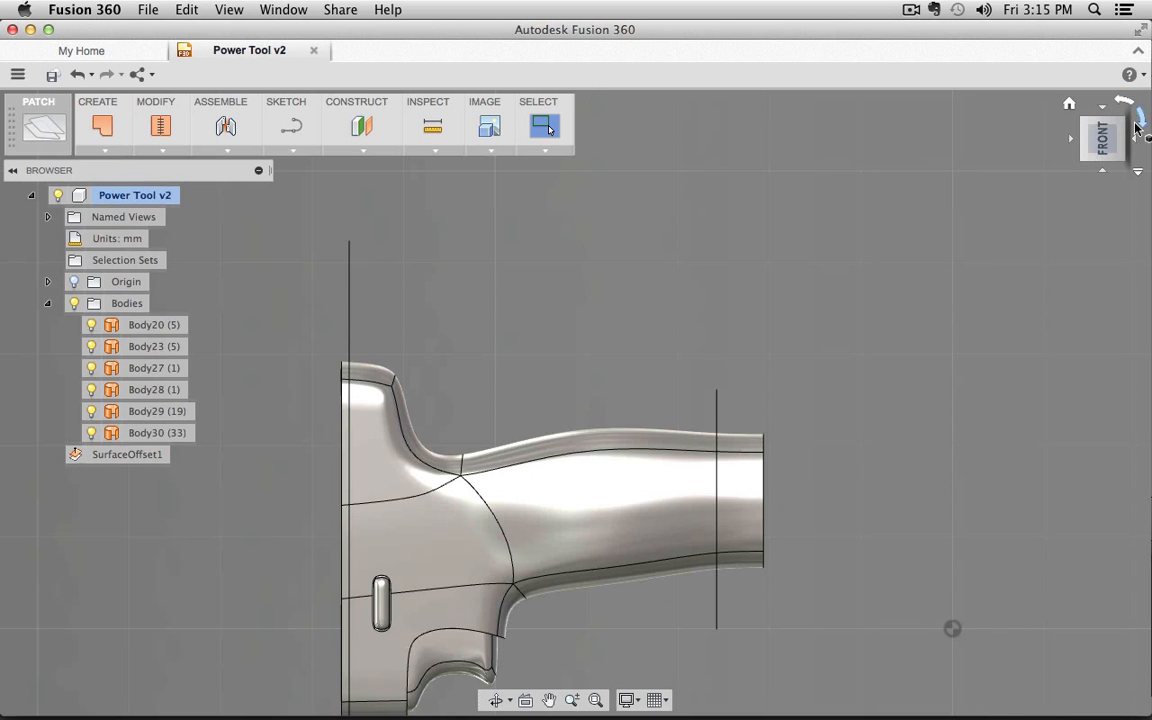
{"action": "left_click", "coordinate": [1140, 125]}
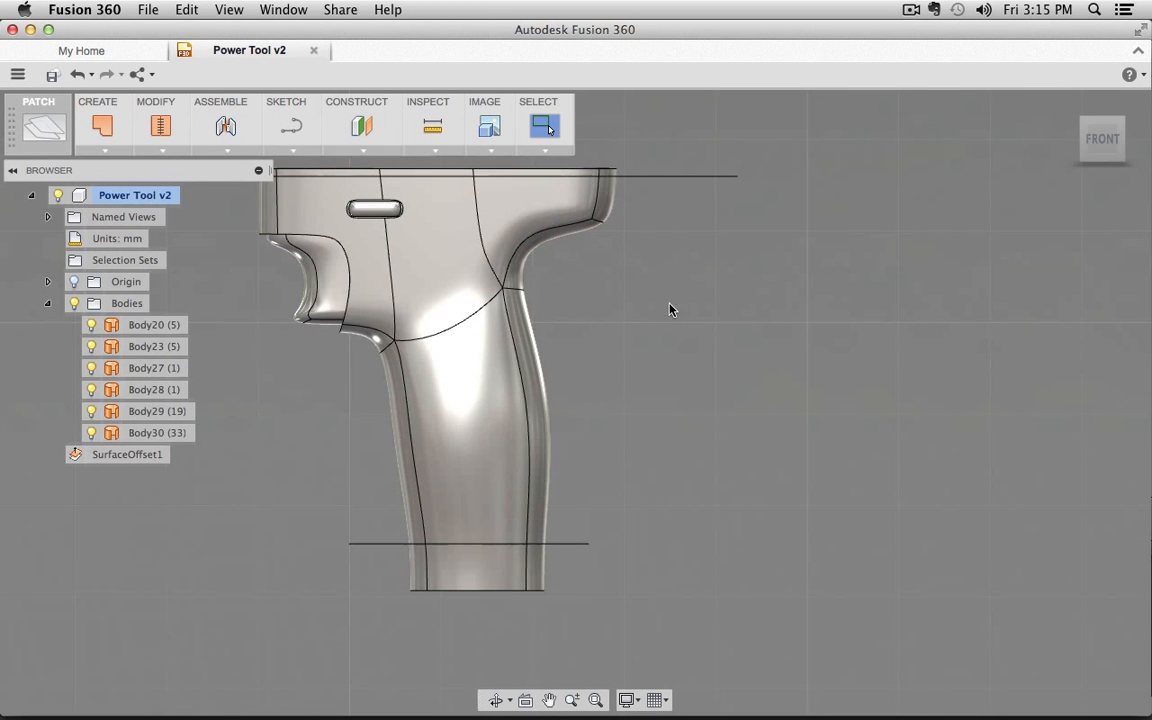
{"action": "middle_click_drag", "start_coordinate": [670, 310], "coordinate": [808, 472]}
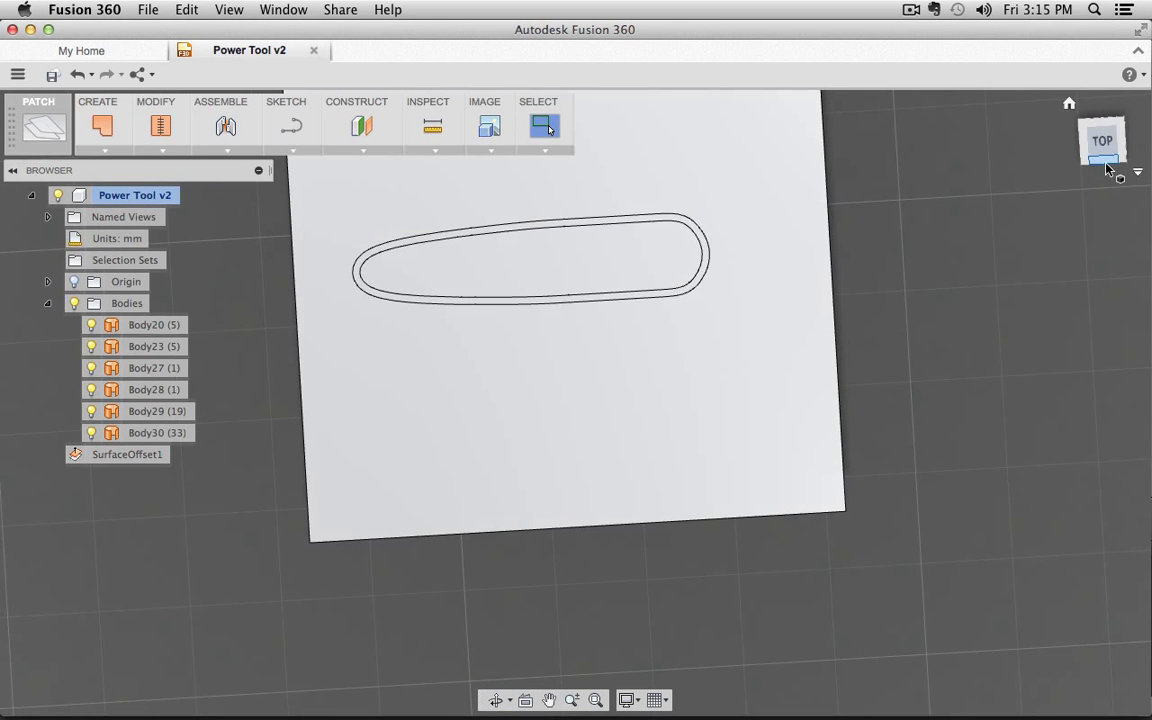
{"action": "left_click", "coordinate": [1106, 164]}
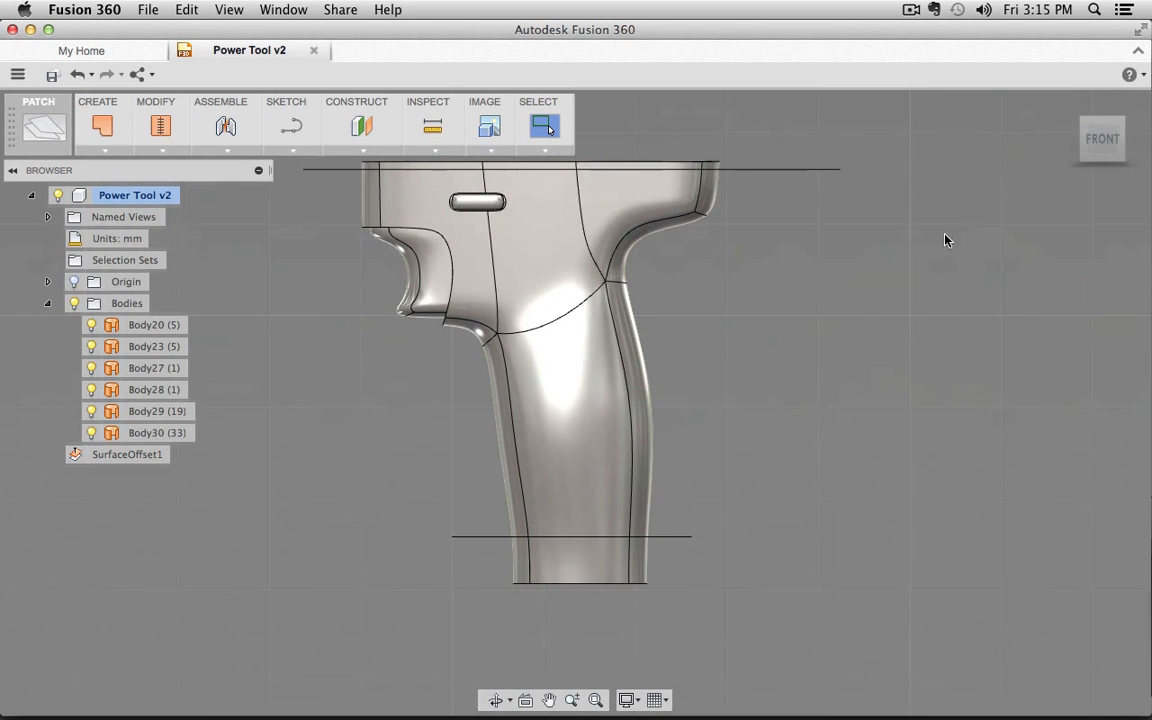
{"action": "middle_click_drag", "start_coordinate": [787, 248], "coordinate": [836, 404]}
{"action": "scroll", "coordinate": [824, 305], "scroll_direction": "down", "scroll_amount": 3}
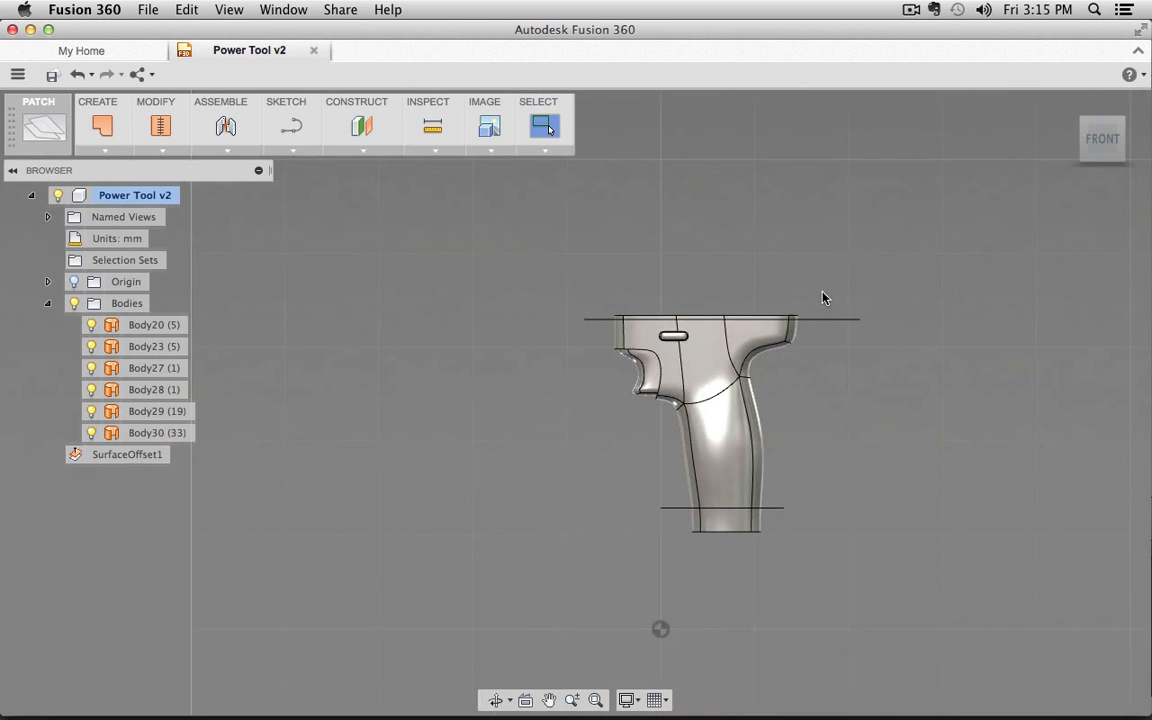
{"action": "scroll", "coordinate": [823, 298], "scroll_direction": "up", "scroll_amount": 5}
{"action": "left_click", "coordinate": [786, 367]}
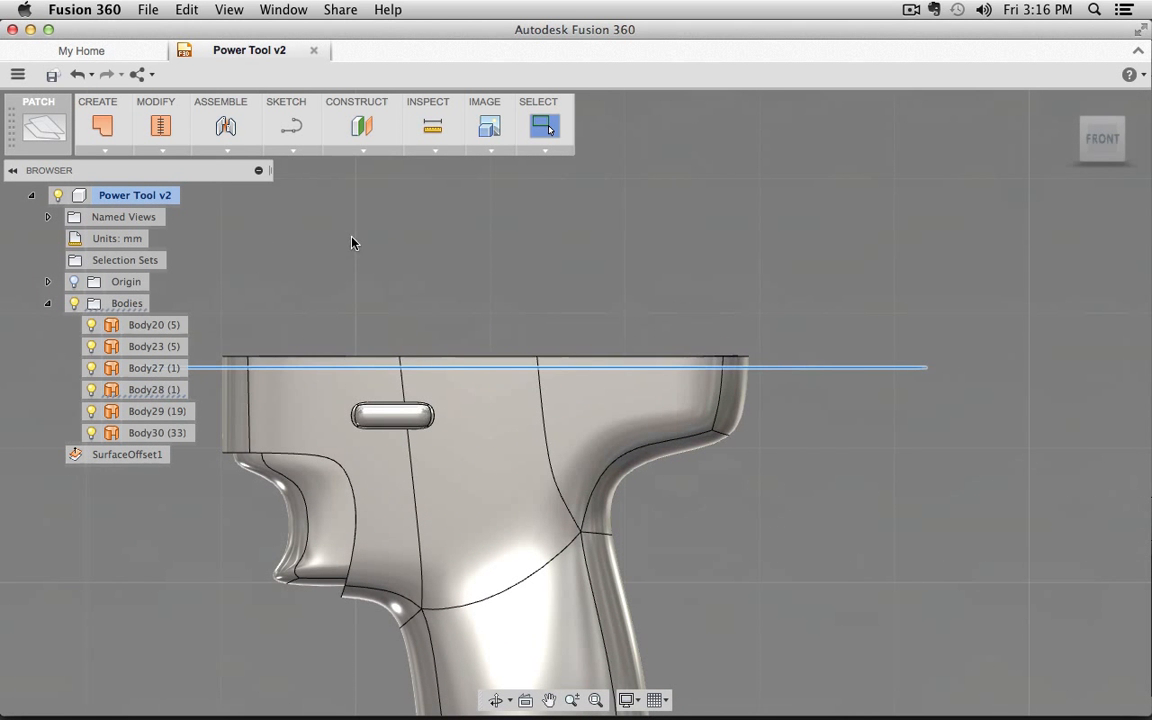
{"action": "left_click", "coordinate": [163, 150]}
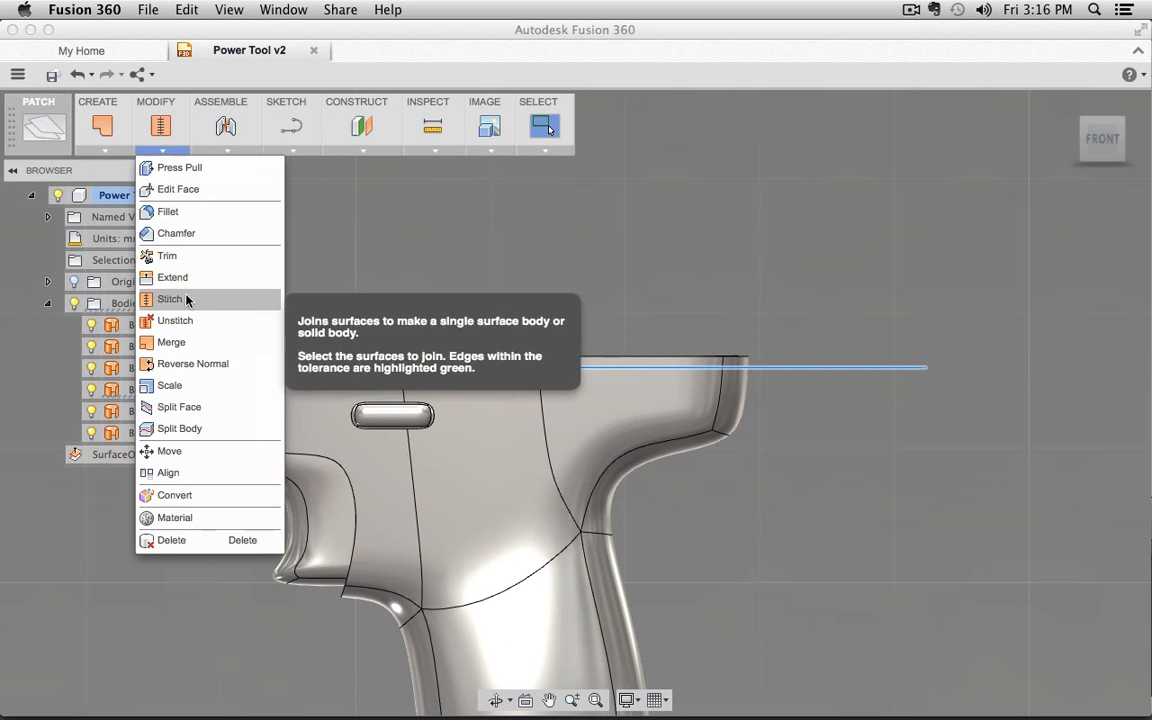
{"action": "left_click", "coordinate": [172, 255]}
{"action": "middle_click_drag", "start_coordinate": [806, 269], "coordinate": [770, 300], "text": "shift"}
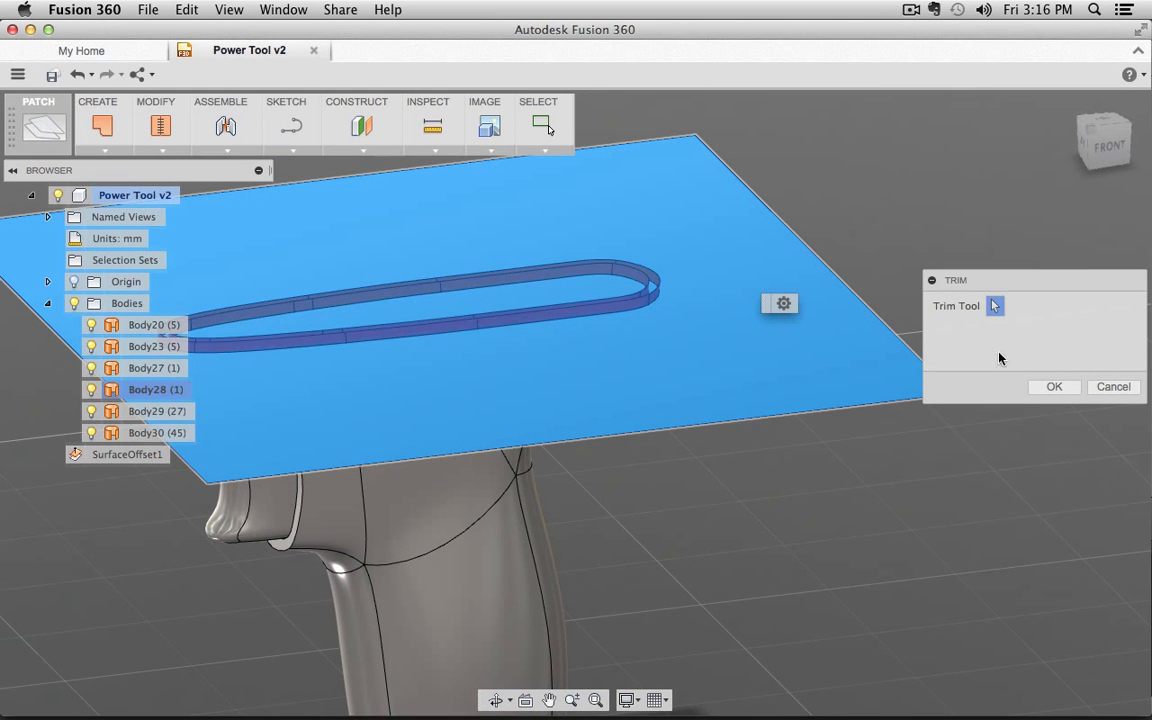
{"action": "left_click", "coordinate": [1047, 387]}
- Trim off the ends of both handle walls beyond the lower planar patch, using Body27 as the trim tool
{"action": "middle_click_drag", "start_coordinate": [1003, 386], "coordinate": [724, 525], "text": "shift"}
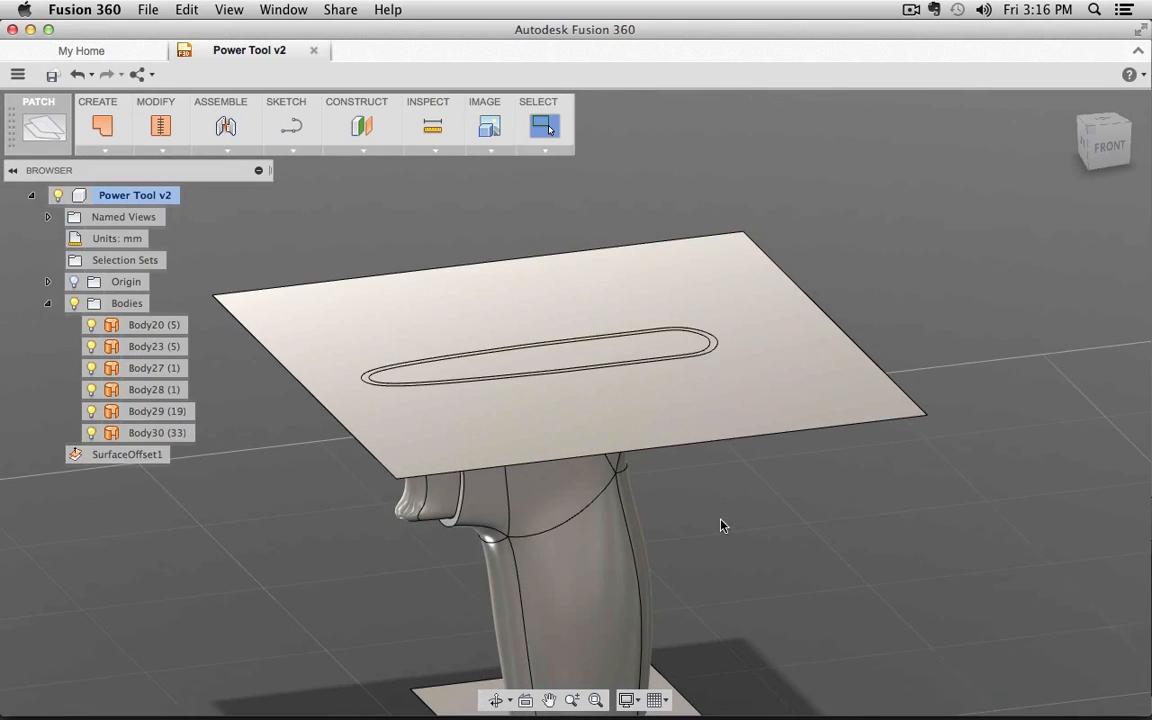
{"action": "middle_click_drag", "start_coordinate": [786, 596], "coordinate": [748, 553], "text": "shift"}
{"action": "left_click", "coordinate": [748, 553]}
{"action": "right_click", "coordinate": [836, 515]}
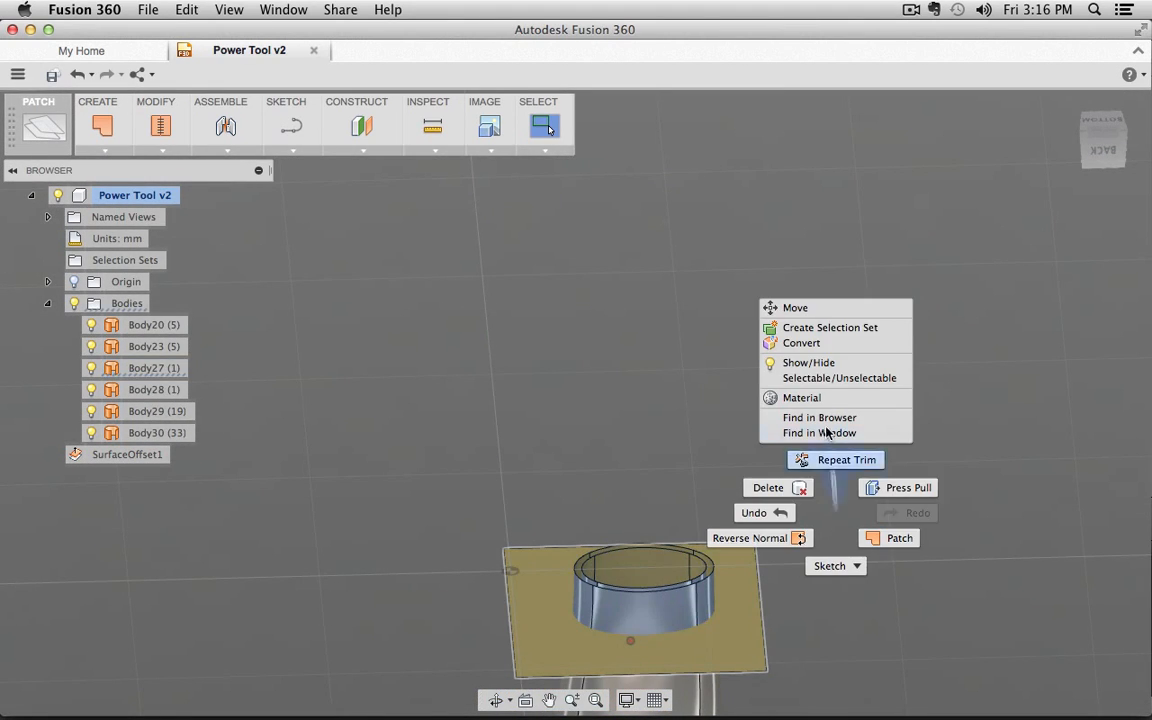
{"action": "left_click", "coordinate": [830, 464]}
{"action": "left_click", "coordinate": [661, 614]}
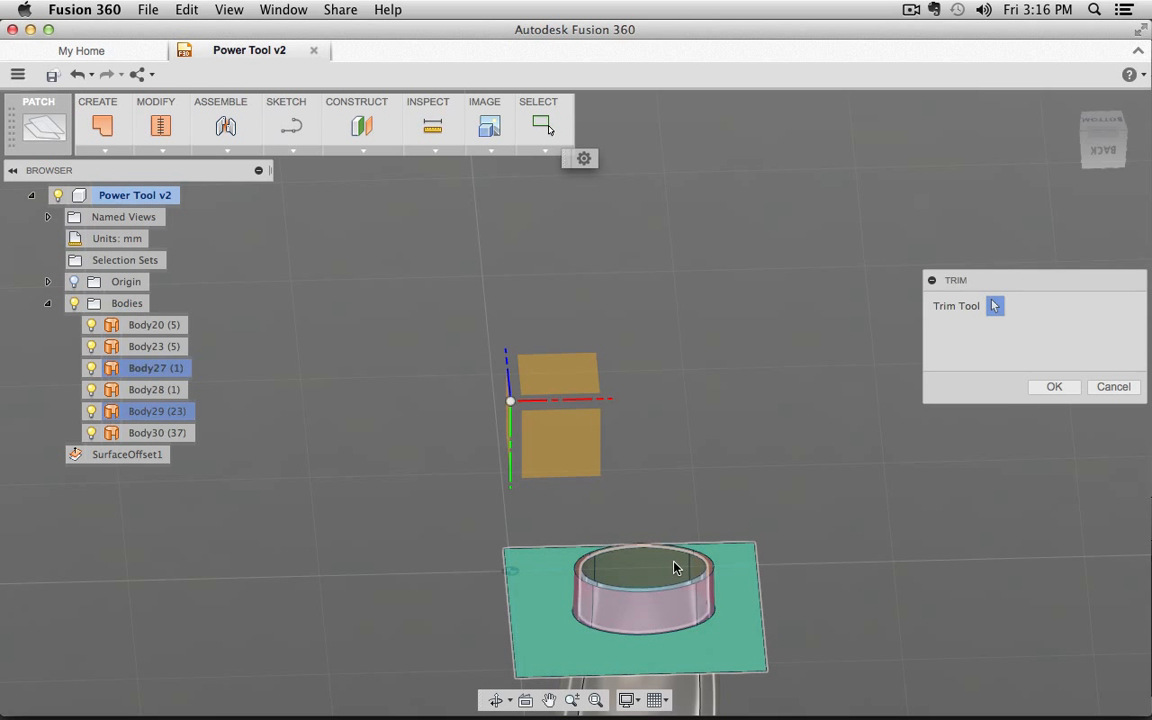
{"action": "left_click", "coordinate": [673, 562]}
{"action": "left_click", "coordinate": [1045, 386]}
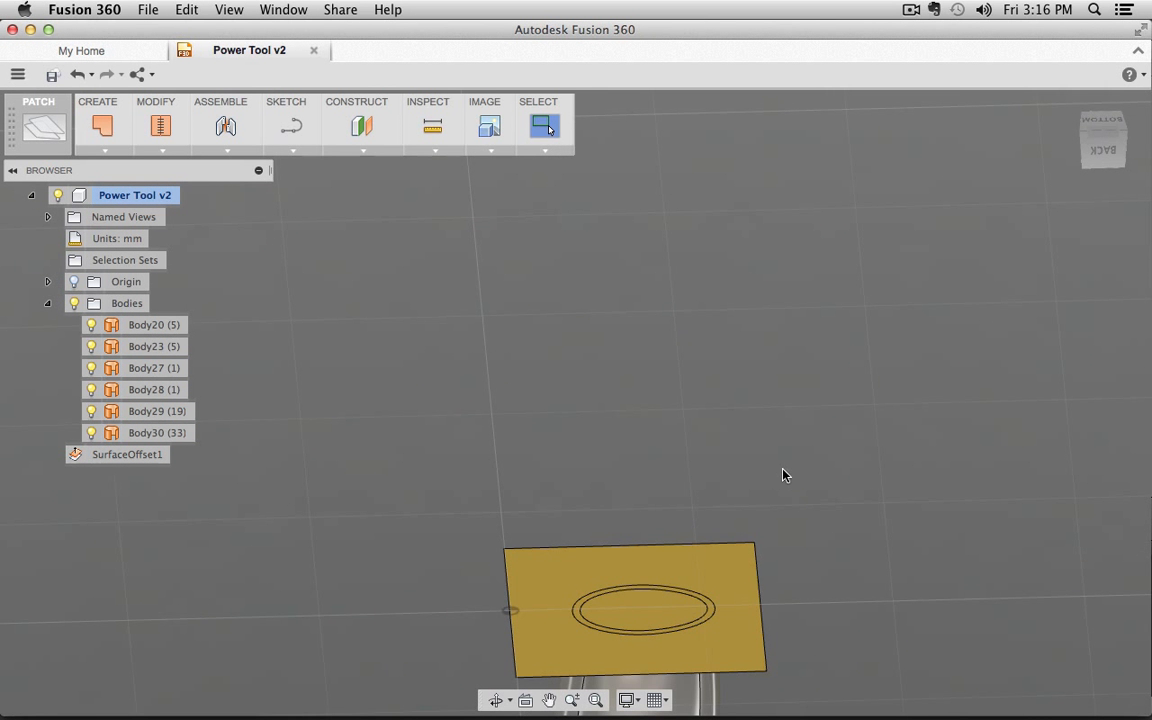
- Trim away the areas of both planar patches outside the handle, using the outer body Body29 as the trim tool
{"action": "scroll", "coordinate": [784, 475], "scroll_direction": "up", "scroll_amount": 2}
{"action": "scroll", "coordinate": [790, 495], "scroll_direction": "down", "scroll_amount": 3}
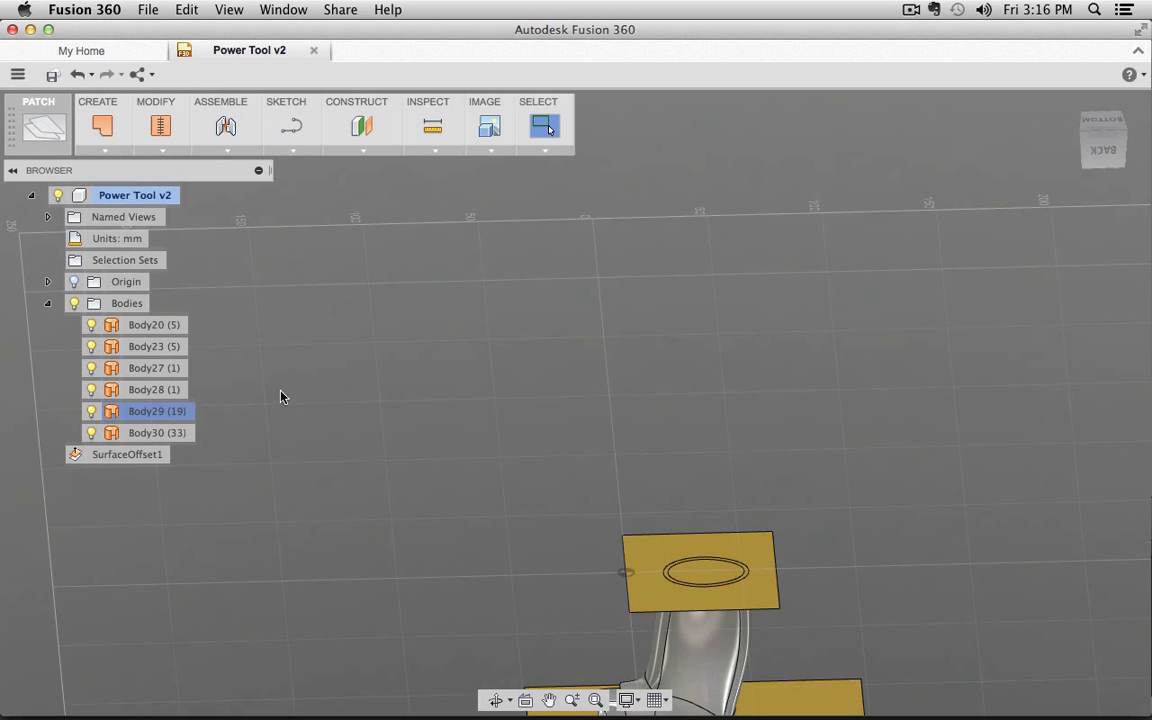
{"action": "left_click", "coordinate": [158, 411]}
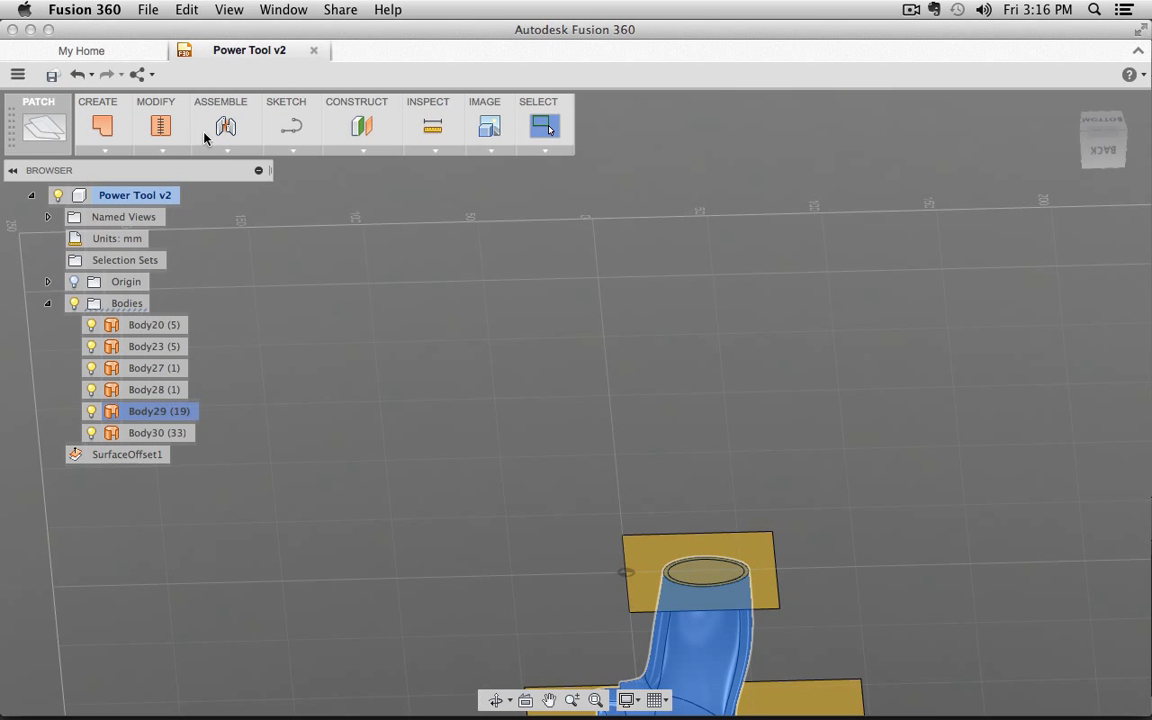
{"action": "left_click", "coordinate": [158, 148]}
{"action": "left_click", "coordinate": [183, 277]}
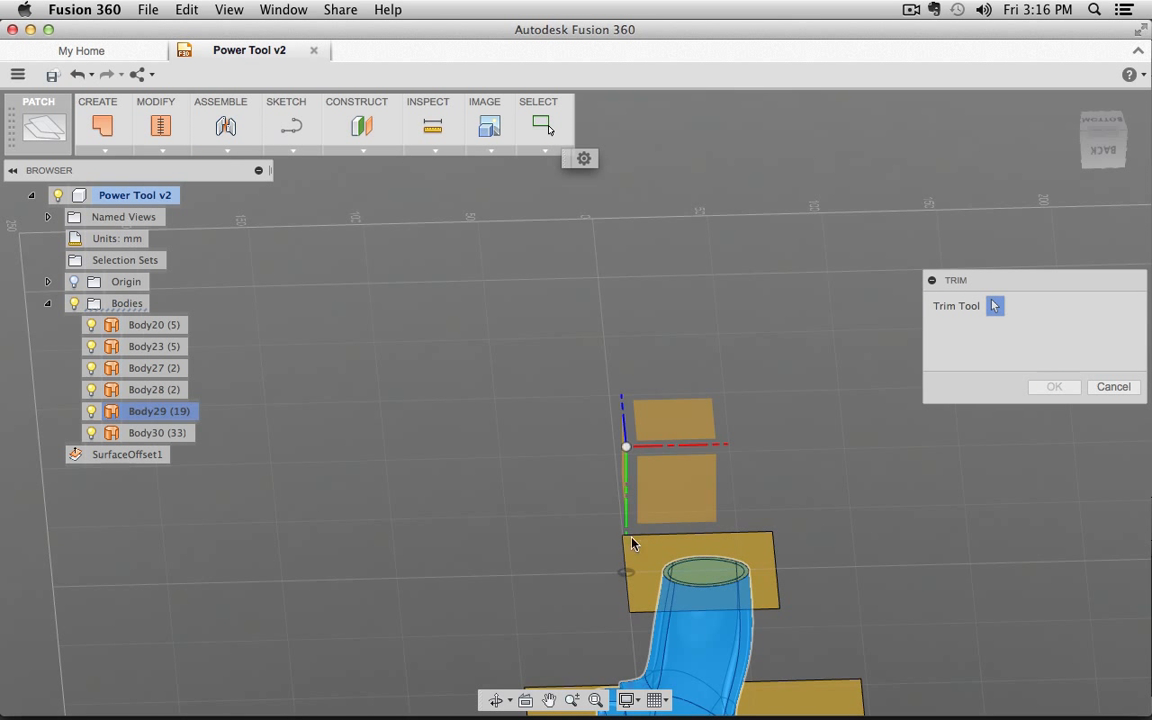
{"action": "left_click", "coordinate": [646, 557]}
{"action": "middle_click_drag", "start_coordinate": [818, 478], "coordinate": [836, 660], "text": "shift"}
{"action": "middle_click_drag", "start_coordinate": [728, 375], "coordinate": [764, 481], "text": "shift"}
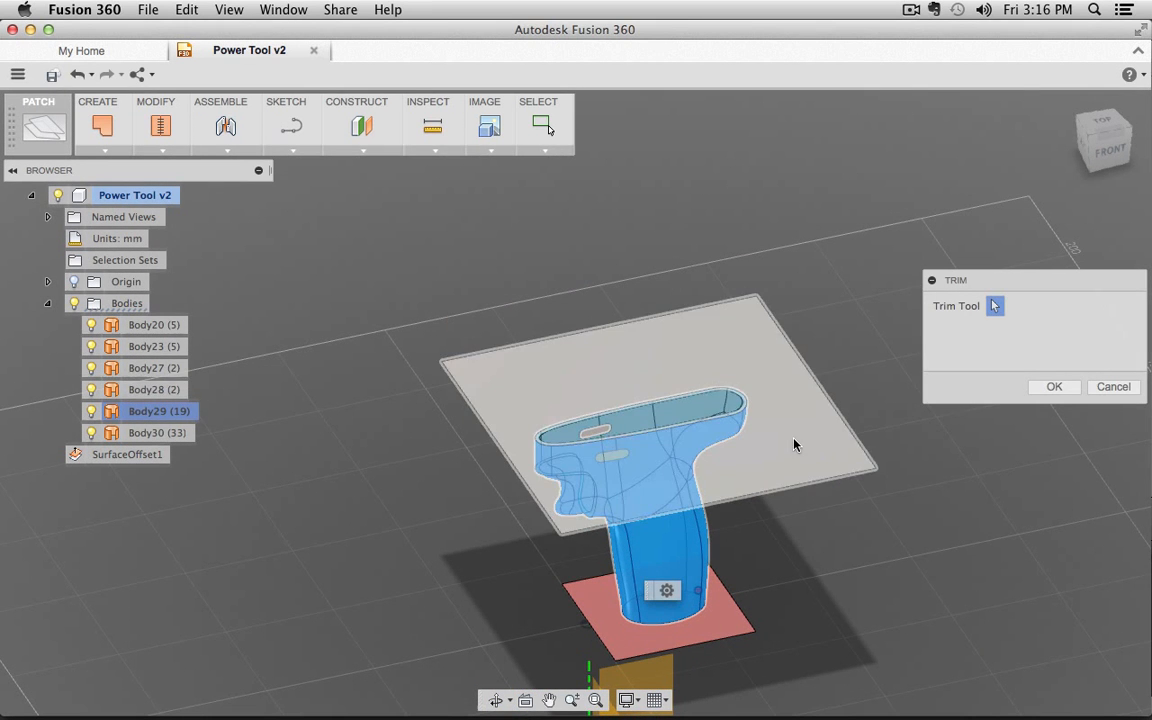
{"action": "left_click", "coordinate": [795, 445]}
{"action": "left_click", "coordinate": [1054, 386]}
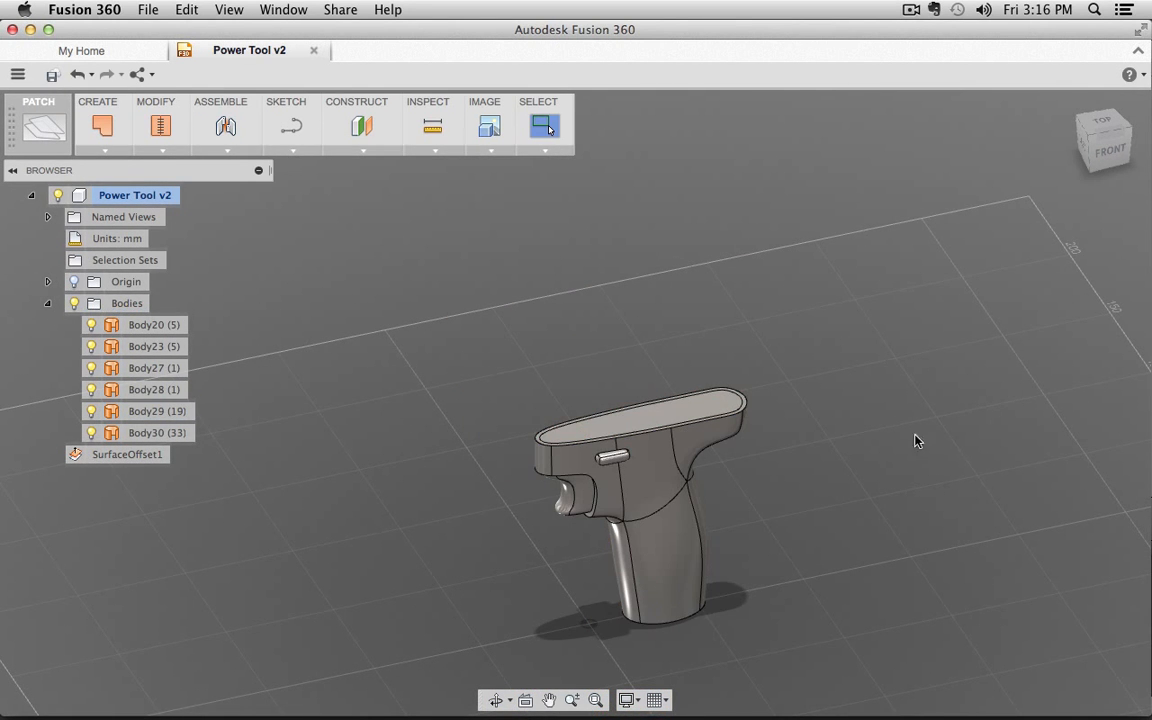
- Hide Body29 and trim out the areas of both planar patches inside the inner wall, using Body30 as the trim tool
{"action": "left_click", "coordinate": [92, 411]}
{"action": "left_click", "coordinate": [155, 433]}
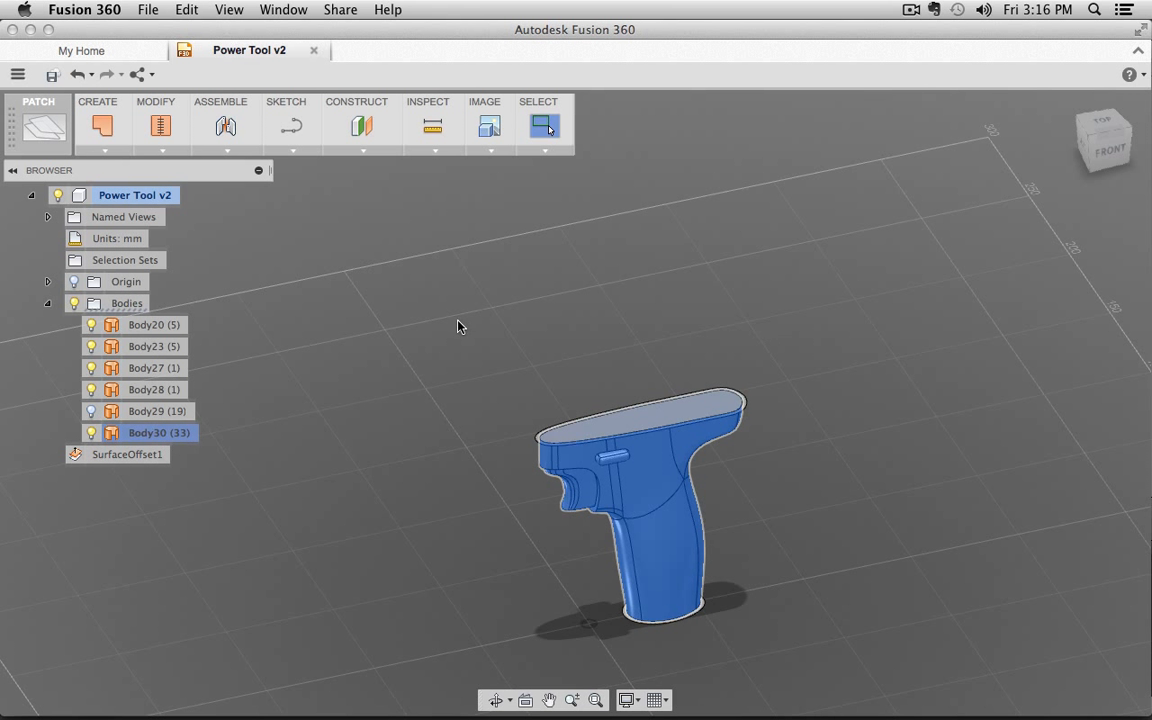
{"action": "left_click", "coordinate": [176, 153]}
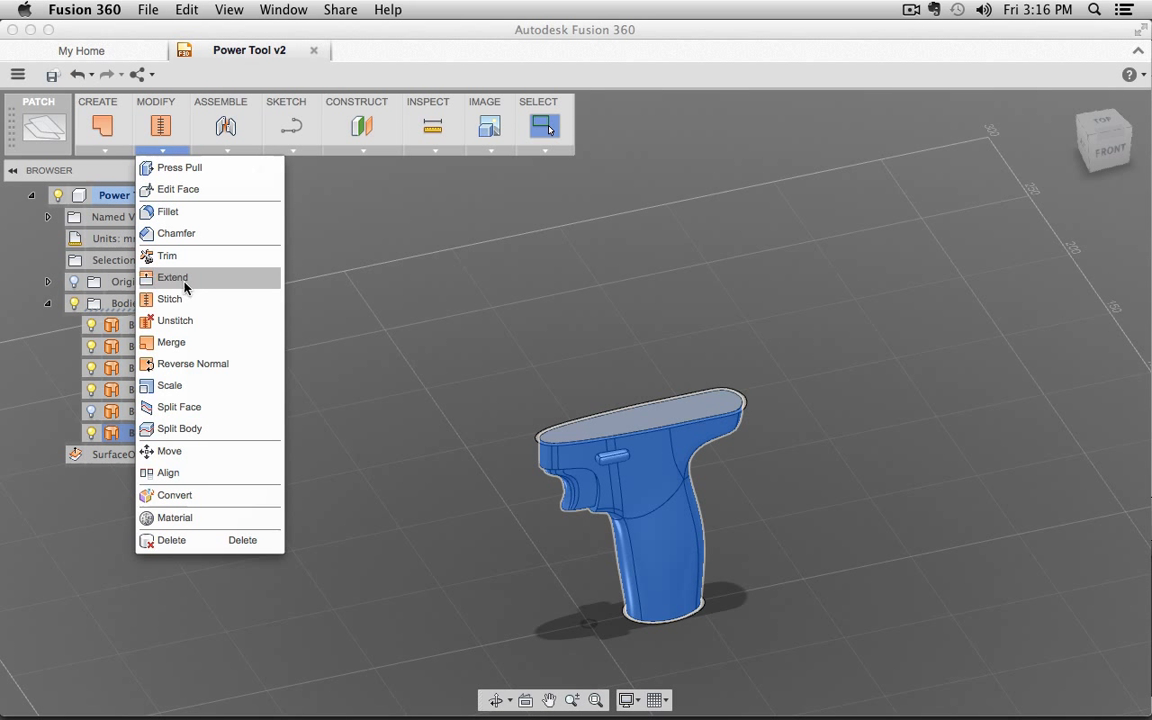
{"action": "left_click", "coordinate": [220, 272]}
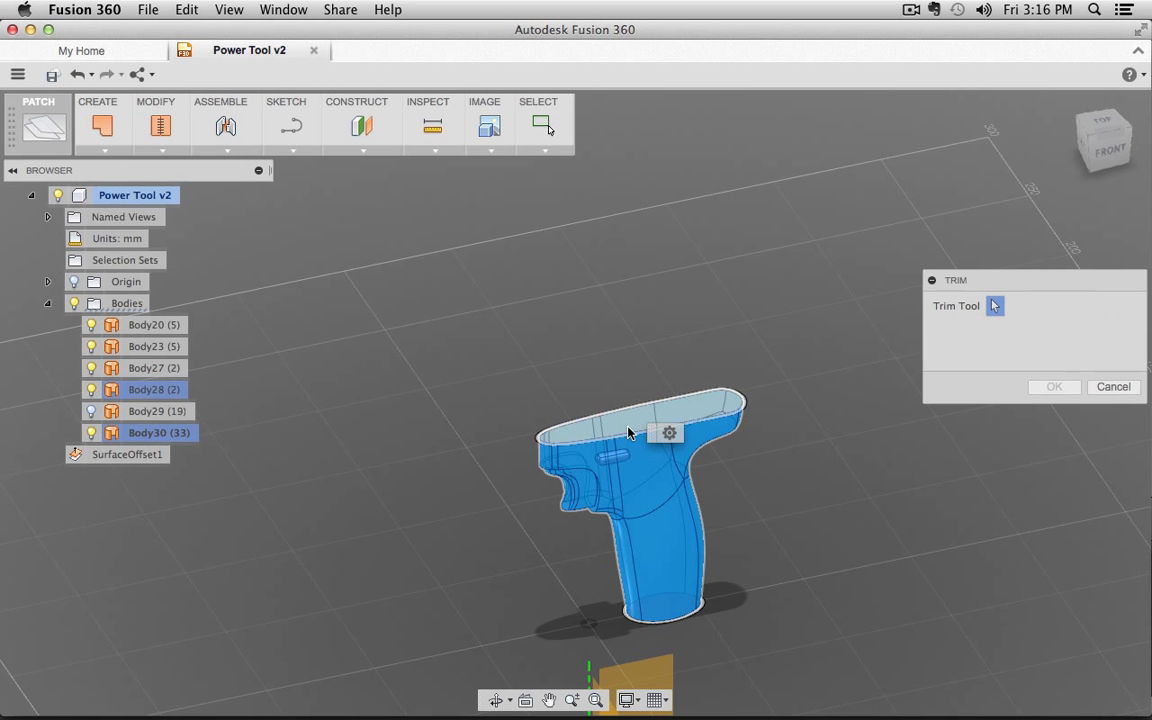
{"action": "left_click", "coordinate": [600, 425]}
{"action": "middle_click_drag", "start_coordinate": [780, 607], "coordinate": [800, 356], "text": "shift"}
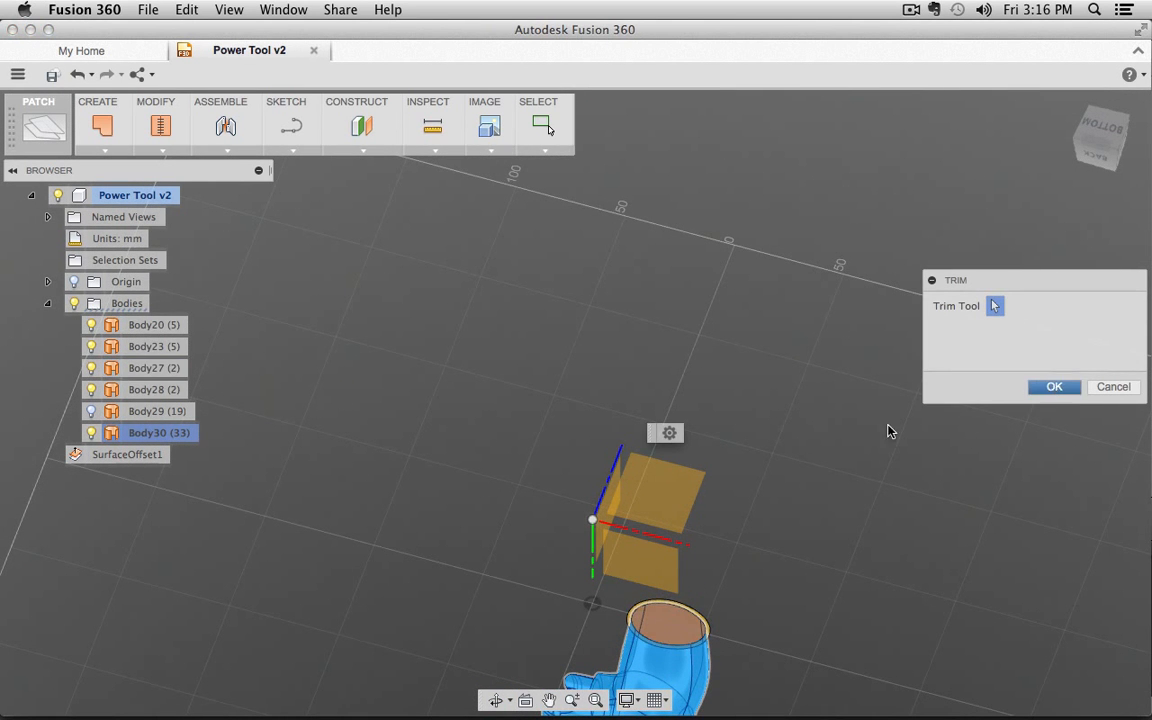
{"action": "middle_click_drag", "start_coordinate": [749, 407], "coordinate": [764, 634], "text": "shift"}
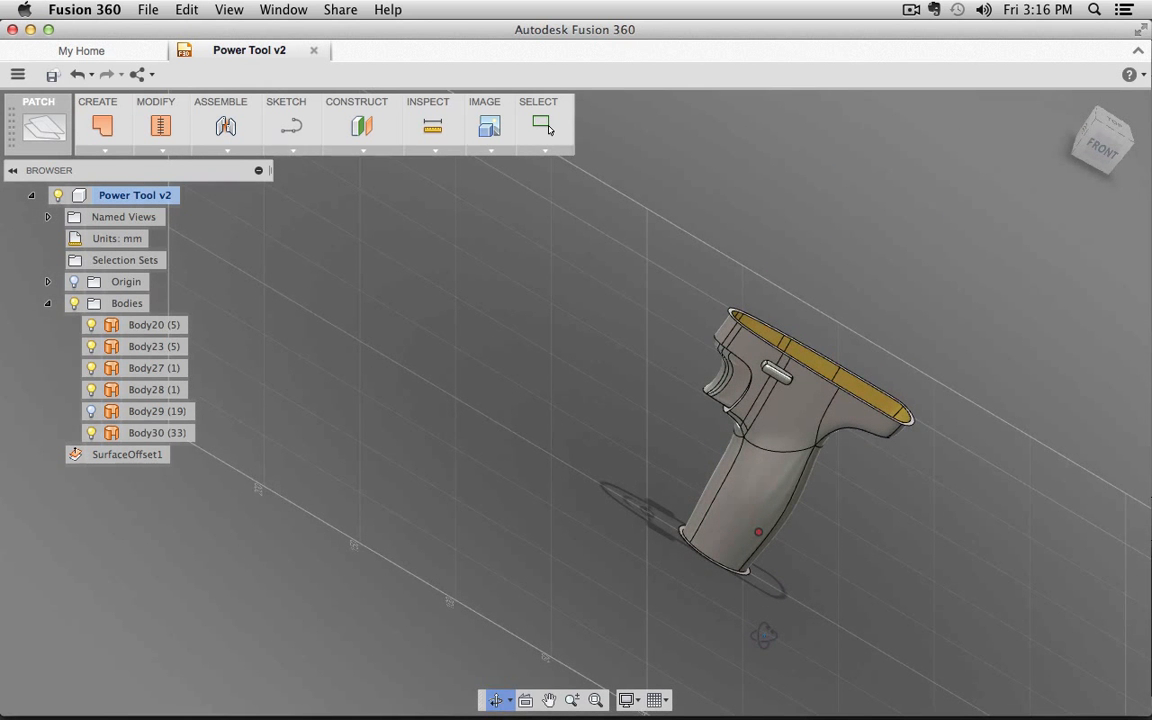
- Show Body29 again and stitch all six surface bodies into a new body with a 0.01 mm tolerance
{"action": "left_click", "coordinate": [91, 411]}
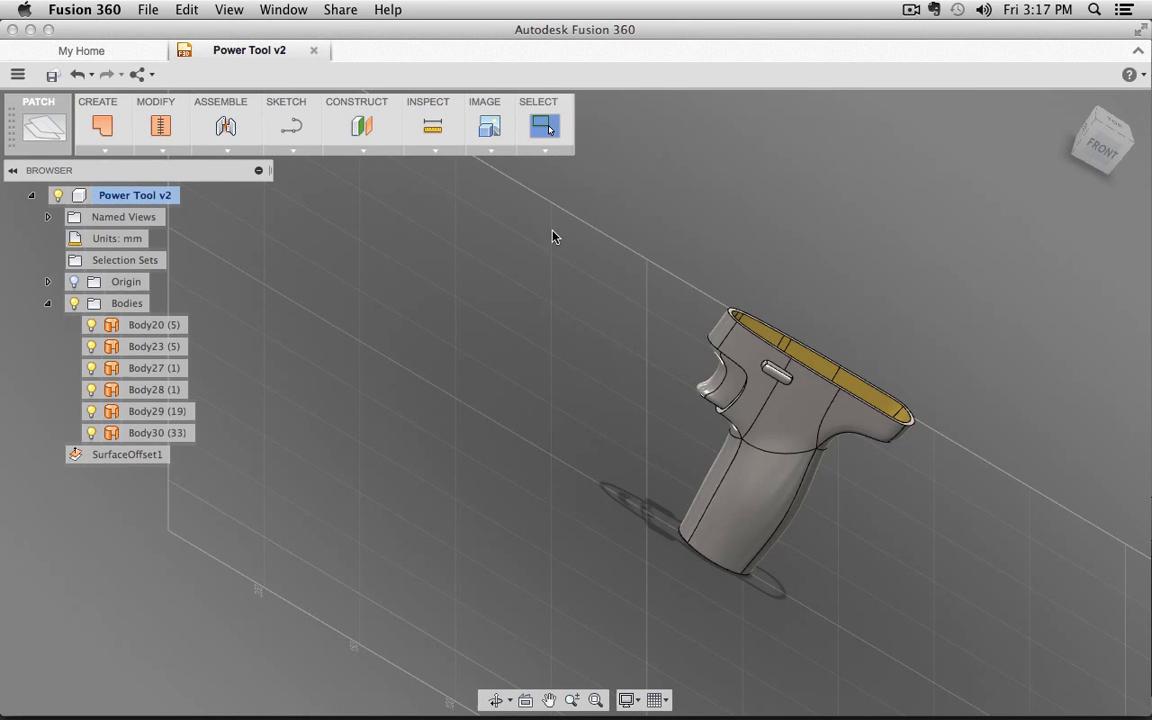
{"action": "left_click_drag", "start_coordinate": [555, 236], "coordinate": [959, 617]}
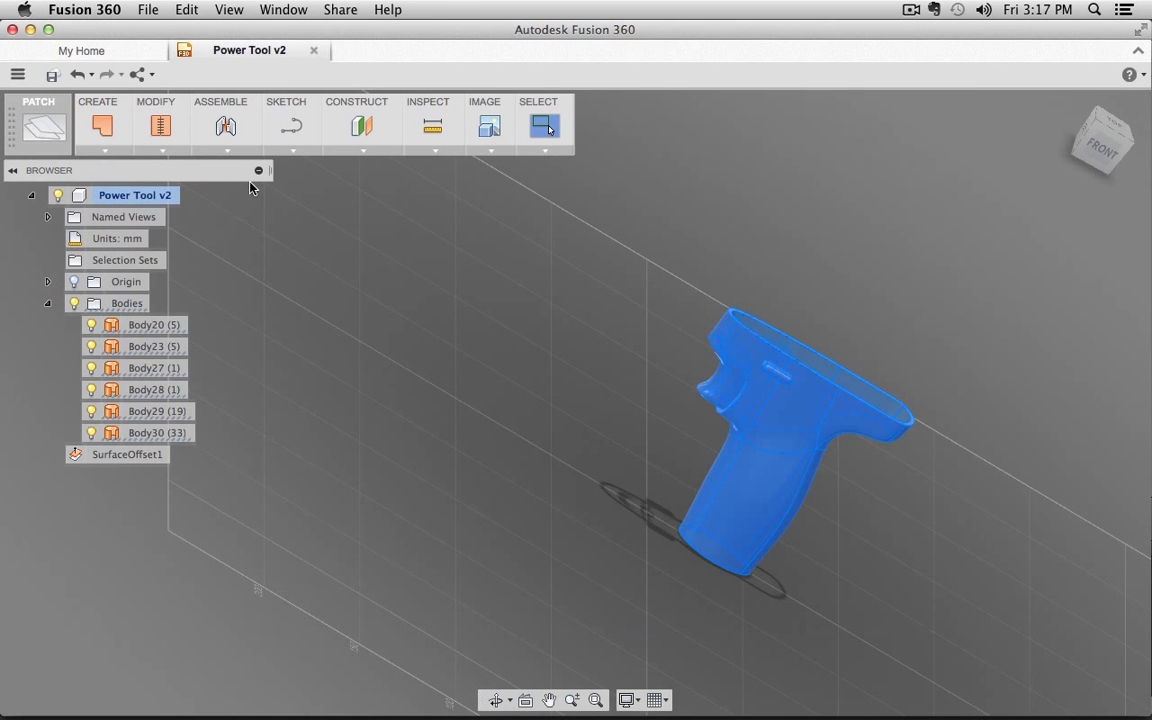
{"action": "left_click", "coordinate": [152, 150]}
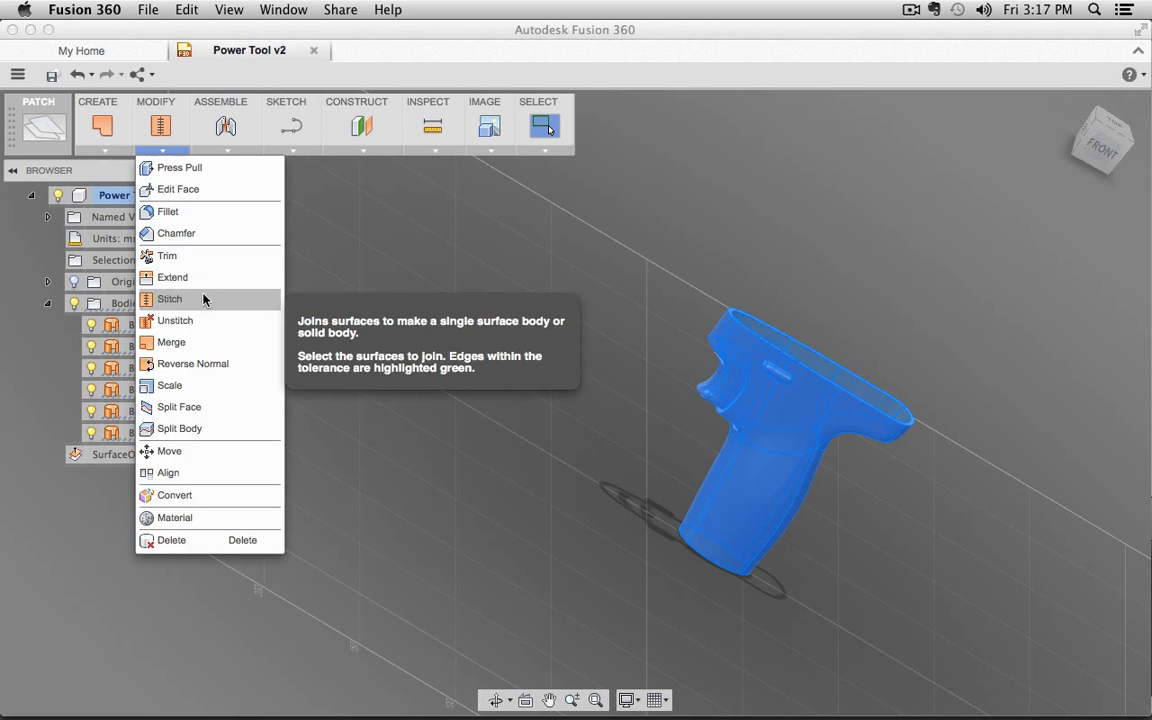
{"action": "left_click", "coordinate": [170, 299]}
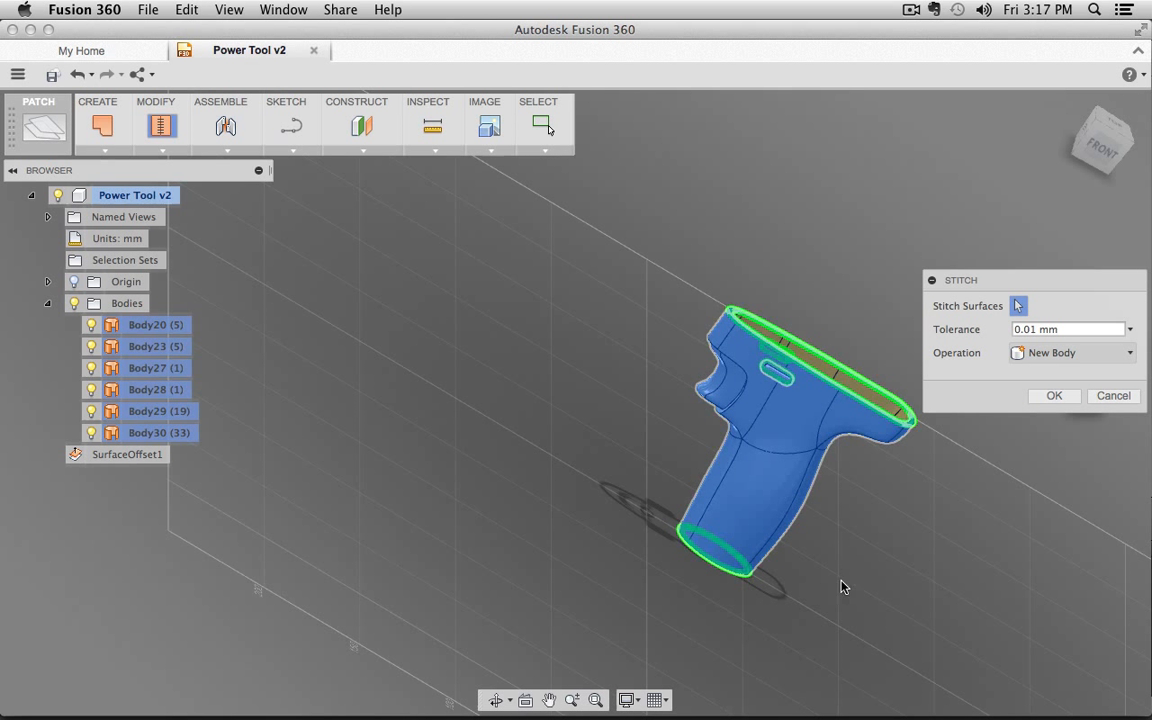
{"action": "left_click", "coordinate": [1062, 398]}
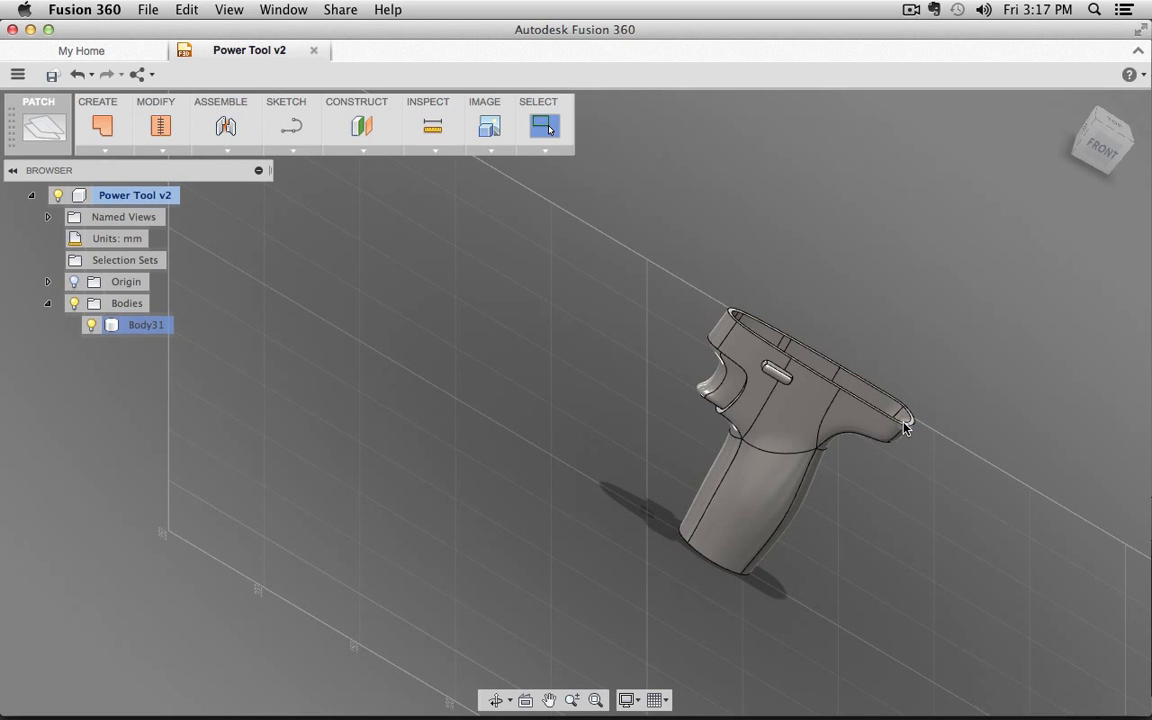
- Examine the hollow interior and wall rims of the stitched handle from its open ends
{"action": "middle_click_drag", "start_coordinate": [885, 374], "coordinate": [832, 341], "text": "shift"}
{"action": "middle_click_drag", "start_coordinate": [802, 537], "coordinate": [695, 487], "text": "shift"}
{"action": "scroll", "coordinate": [692, 486], "scroll_direction": "up", "scroll_amount": 5}
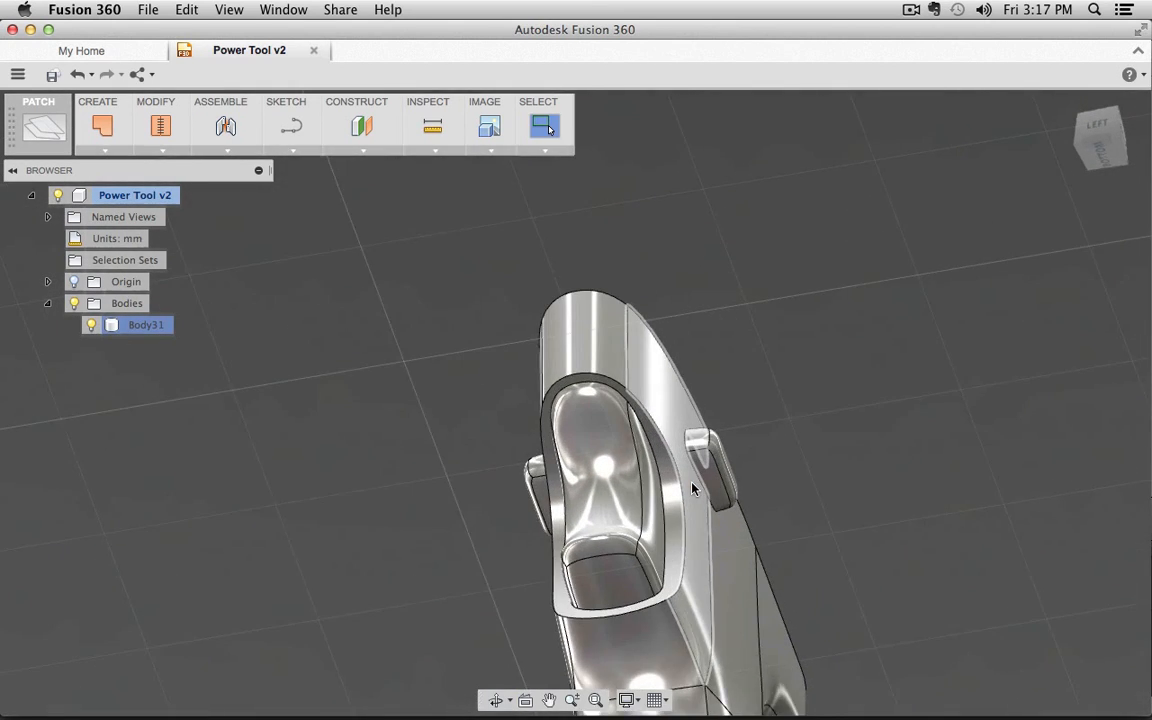
{"action": "scroll", "coordinate": [660, 628], "scroll_direction": "down", "scroll_amount": 3}
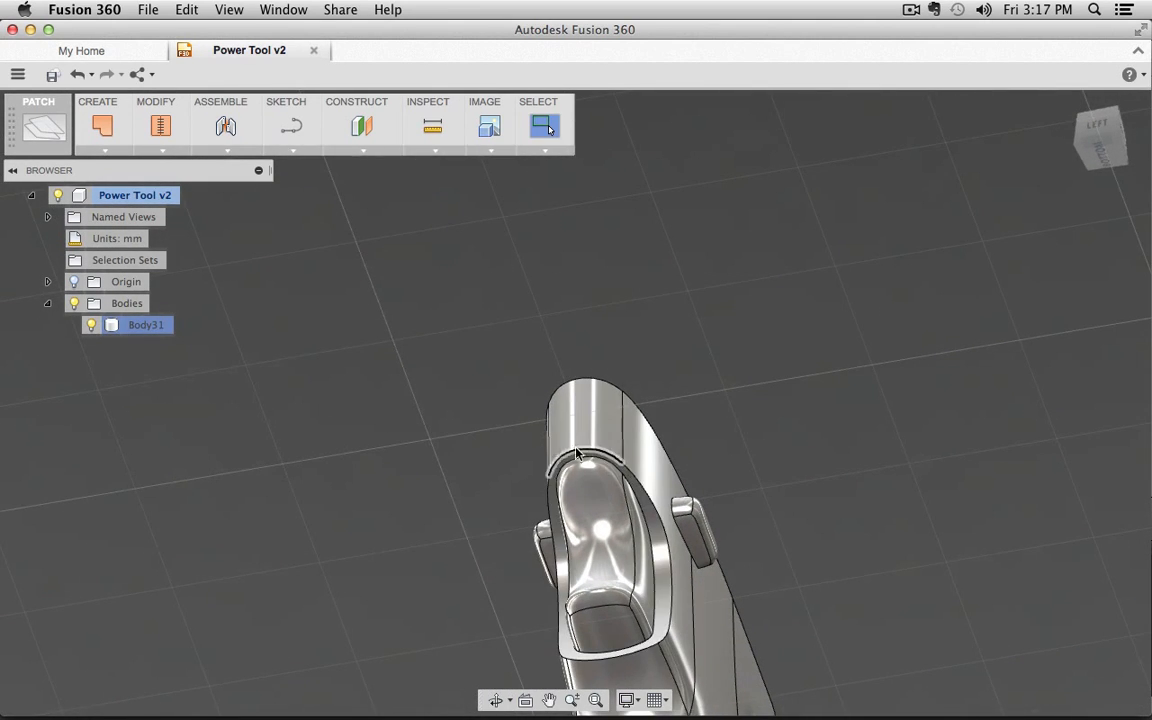
- Fillet the outer edge loop around the trigger recess at the front of the handle with a 1 mm radius
{"action": "left_click", "coordinate": [106, 148]}
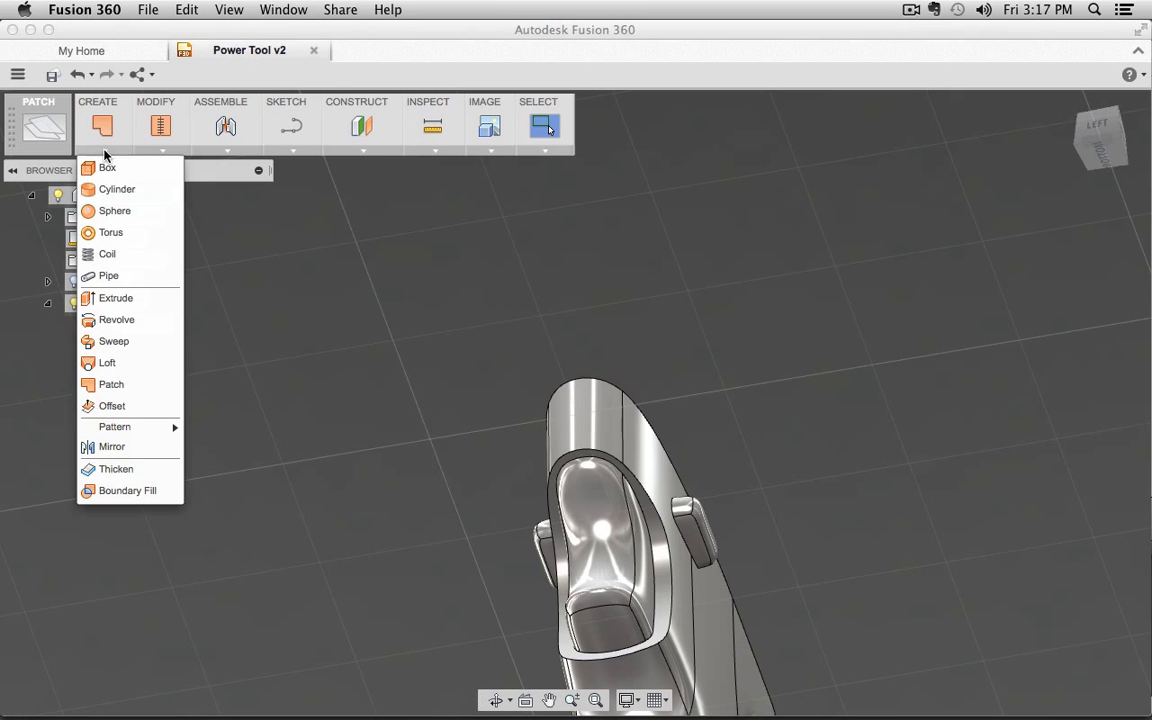
{"action": "left_click", "coordinate": [40, 133]}
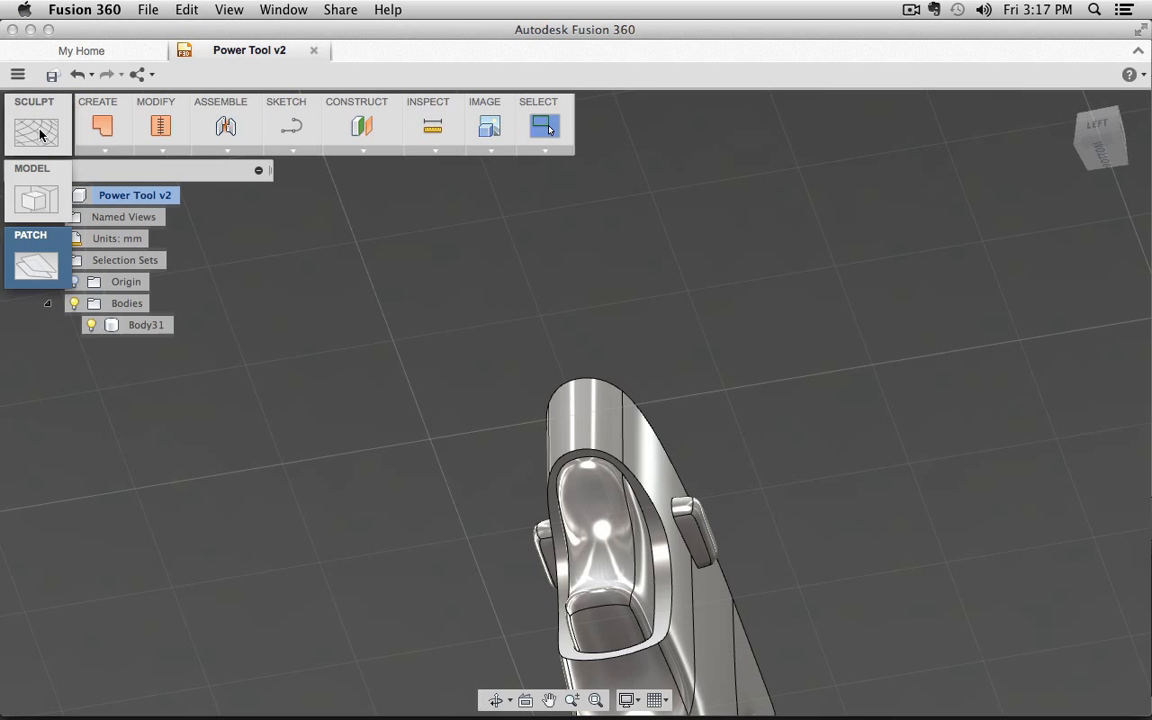
{"action": "left_click", "coordinate": [162, 148]}
{"action": "left_click", "coordinate": [172, 212]}
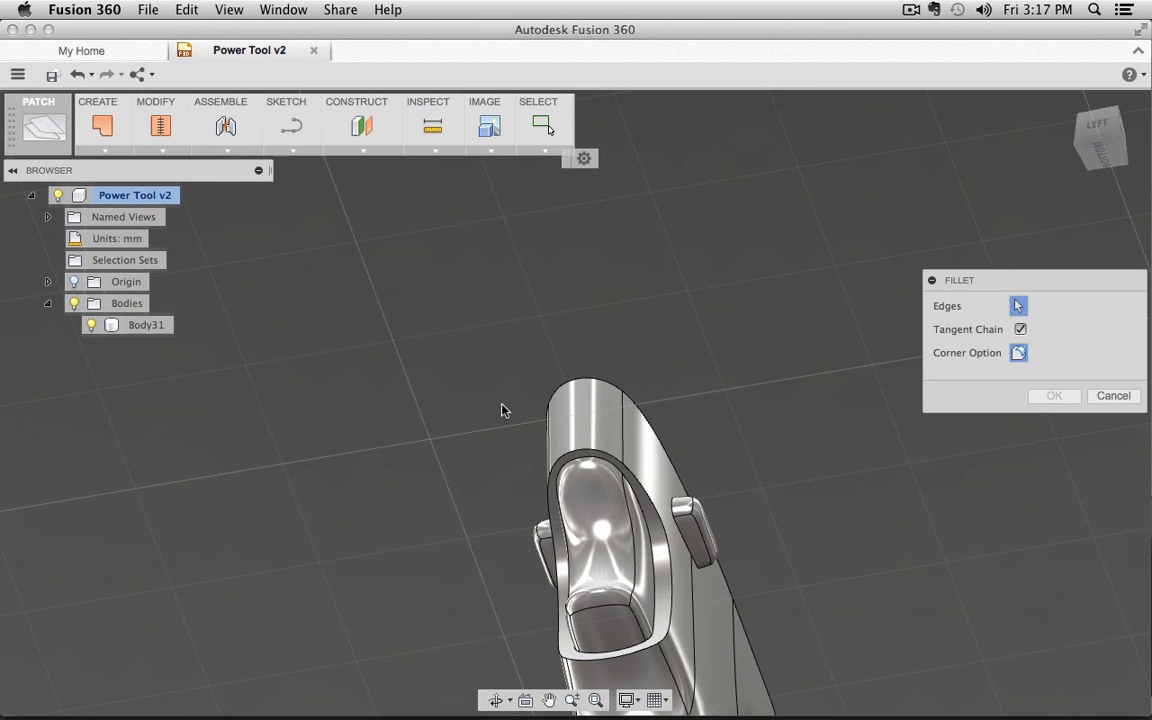
{"action": "left_click", "coordinate": [598, 453]}
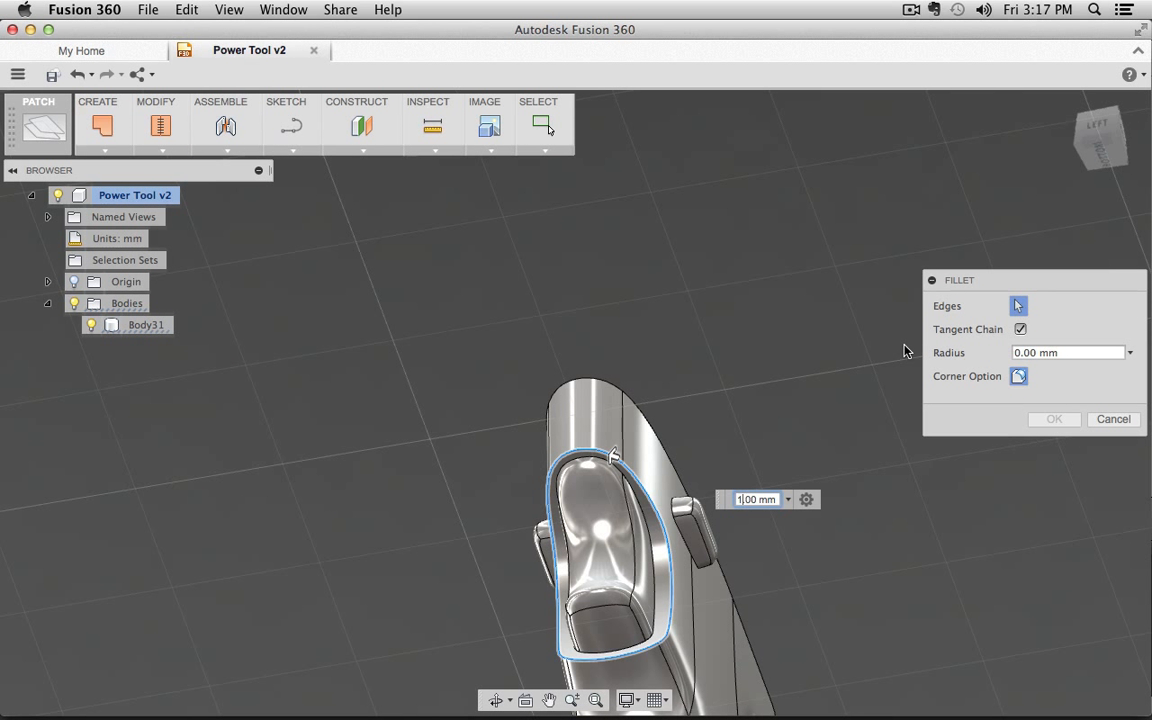
{"action": "type", "text": "1"}
{"action": "key", "text": "Return"}
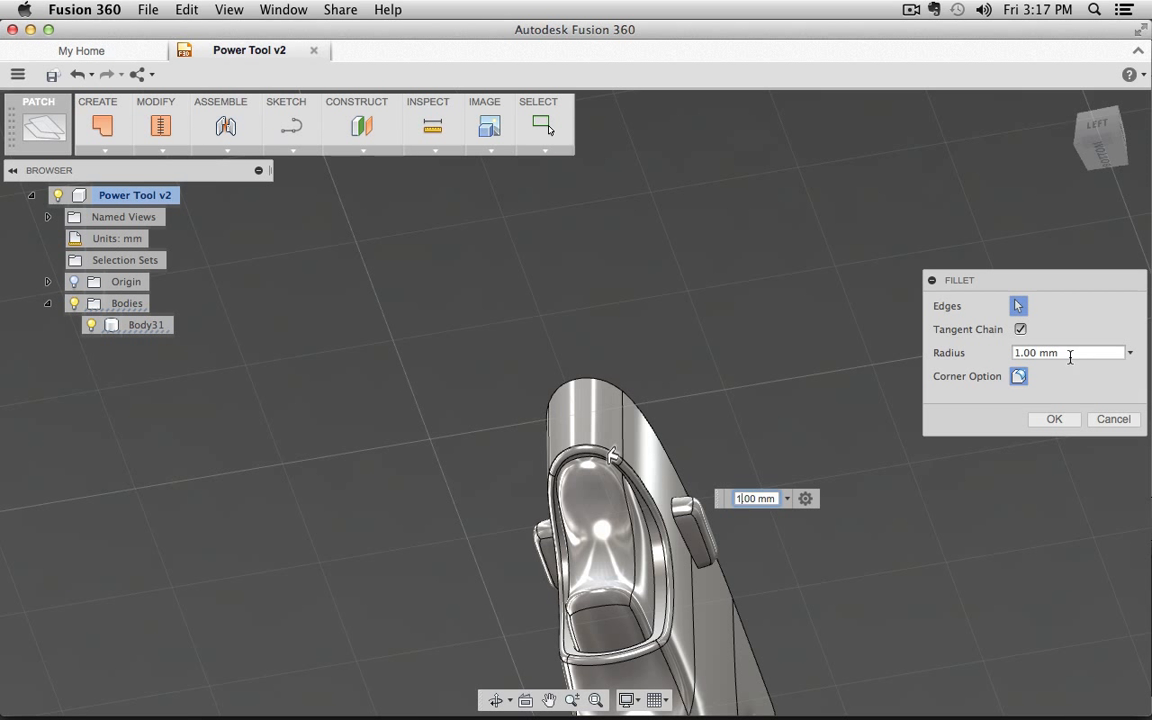
{"action": "left_click", "coordinate": [1054, 419]}
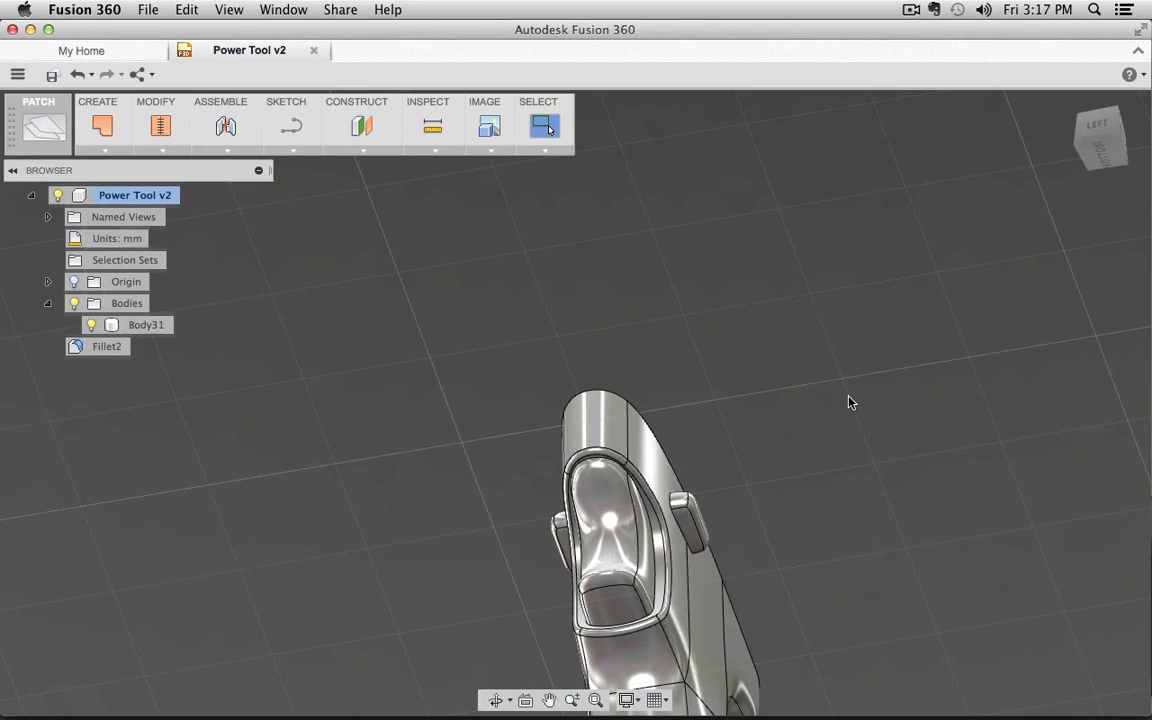
- Examine the filleted handle body from above, from the front and in the top view
{"action": "middle_click_drag", "start_coordinate": [849, 399], "coordinate": [660, 560], "text": "shift"}
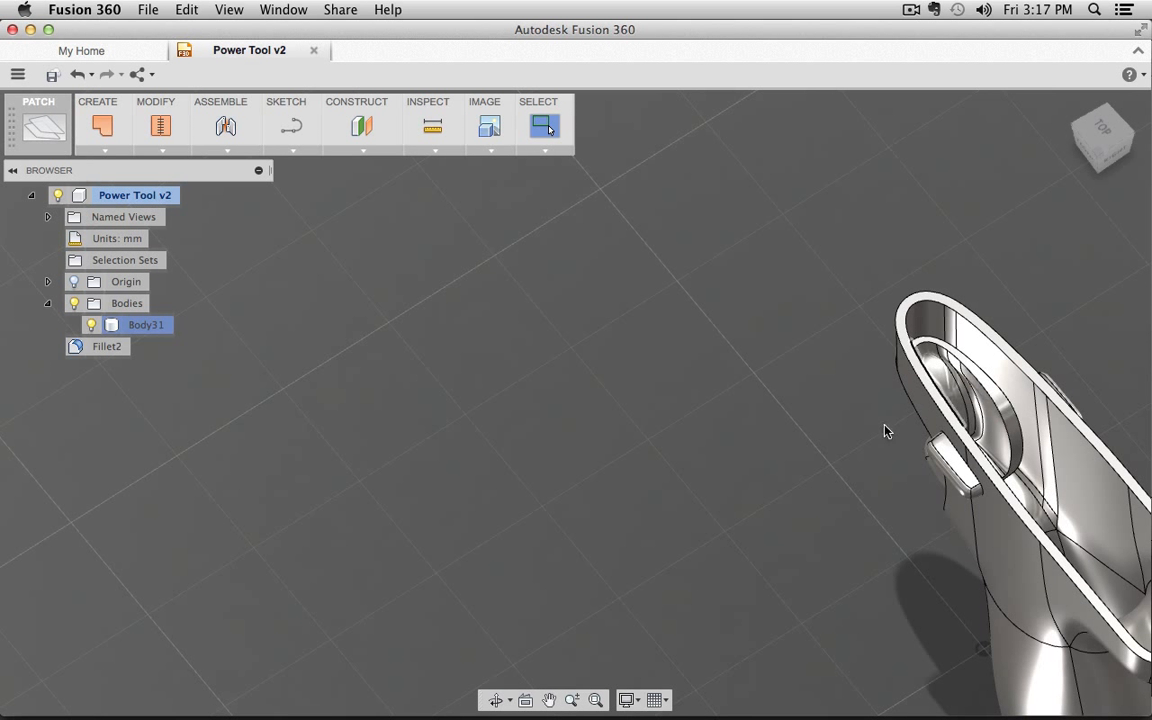
{"action": "scroll", "coordinate": [852, 471], "scroll_direction": "down", "scroll_amount": 5}
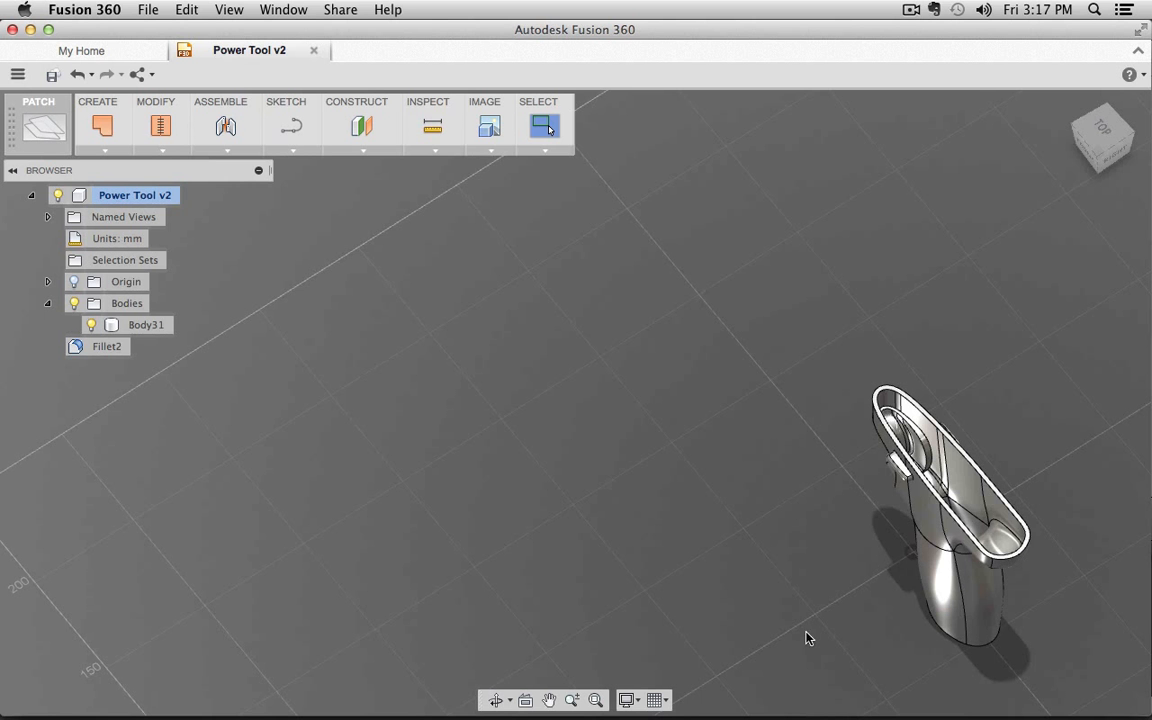
{"action": "middle_click_drag", "start_coordinate": [807, 638], "coordinate": [718, 623]}
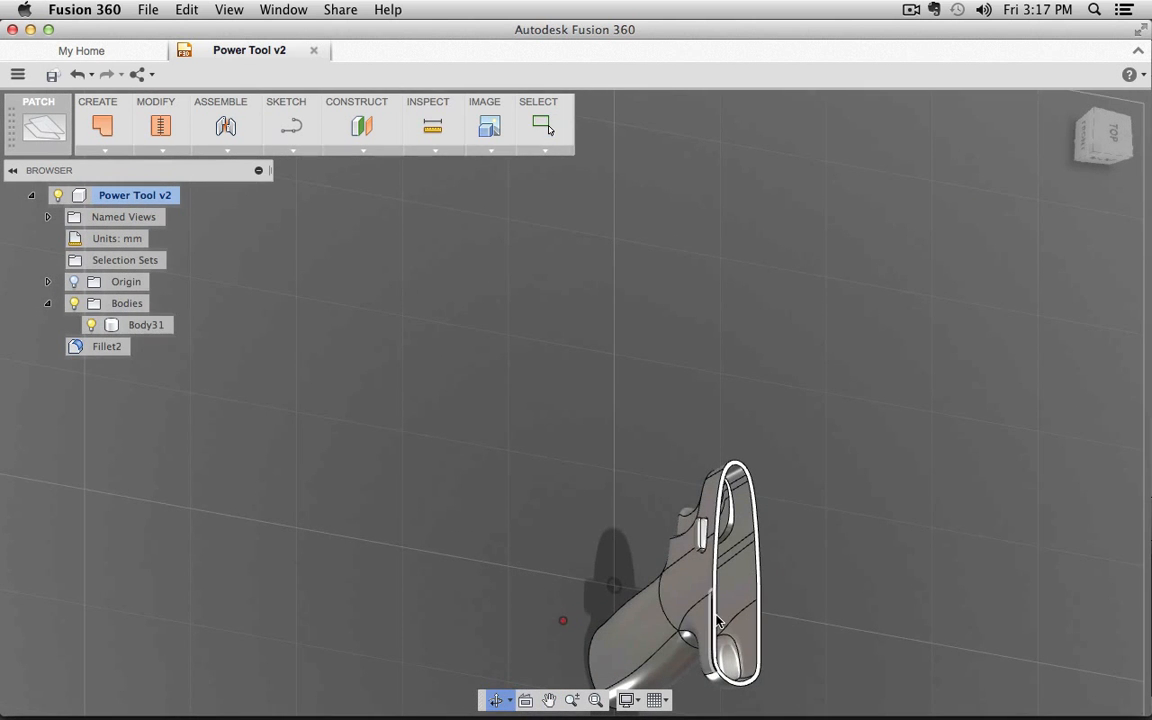
{"action": "left_click", "coordinate": [1096, 142]}
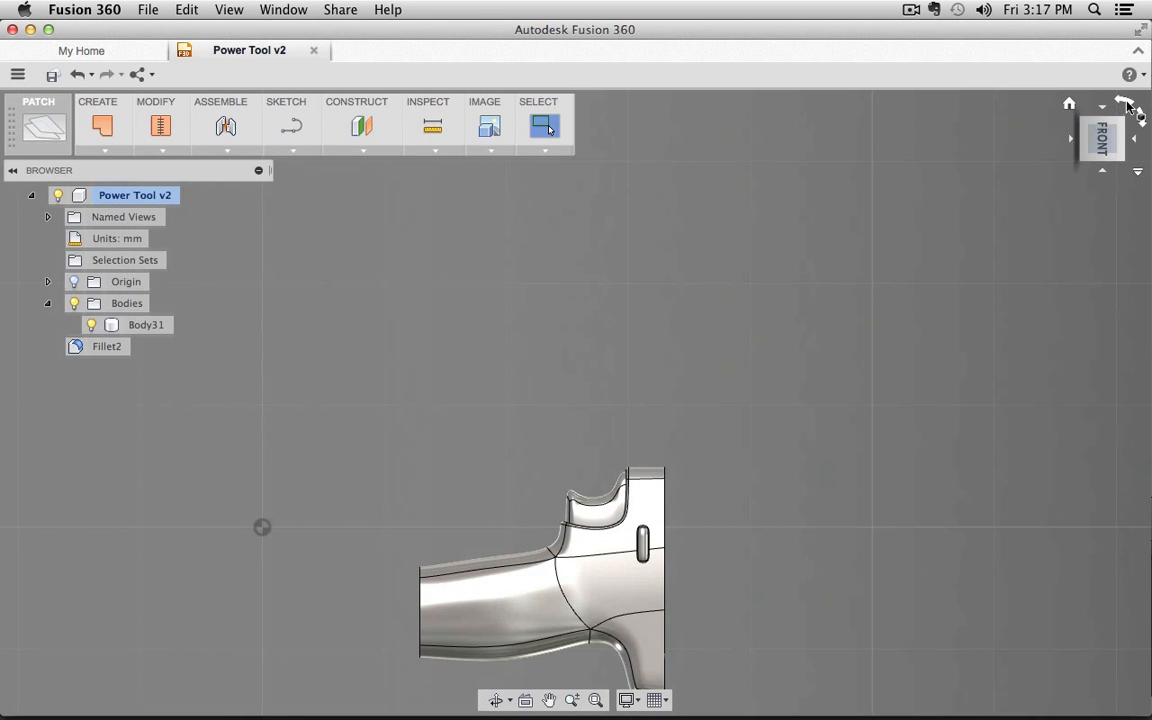
{"action": "left_click", "coordinate": [1127, 107]}
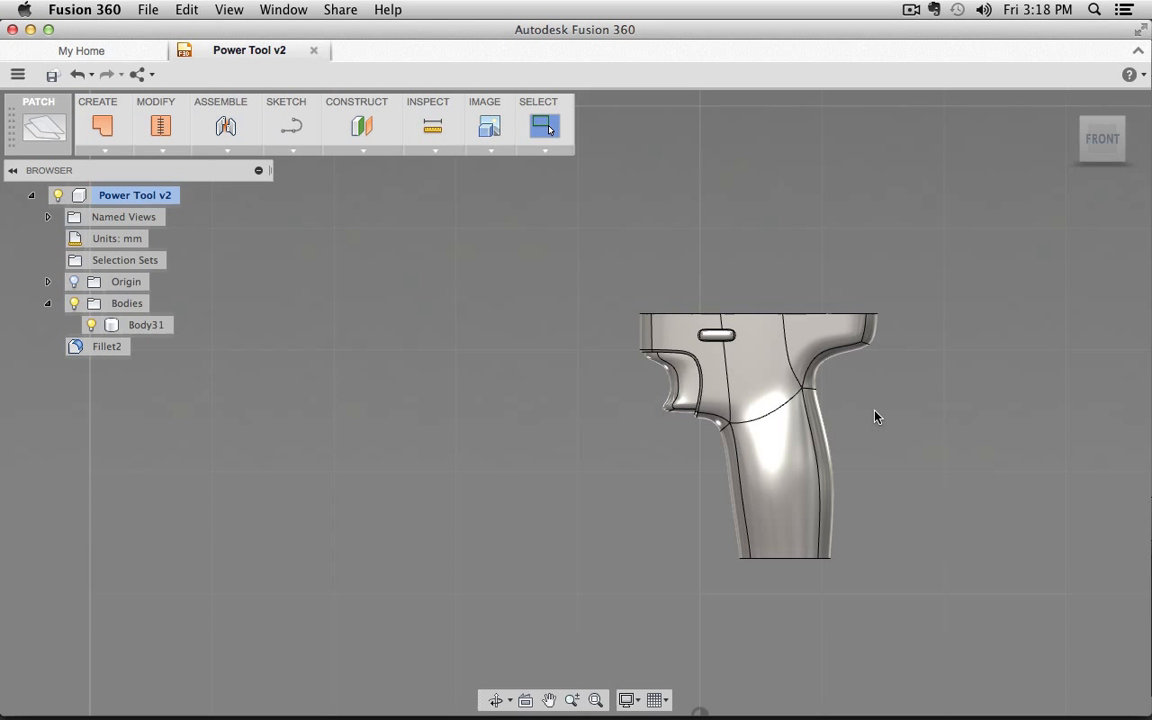
{"action": "middle_click_drag", "start_coordinate": [895, 393], "coordinate": [931, 514]}
{"action": "left_click", "coordinate": [1101, 139]}
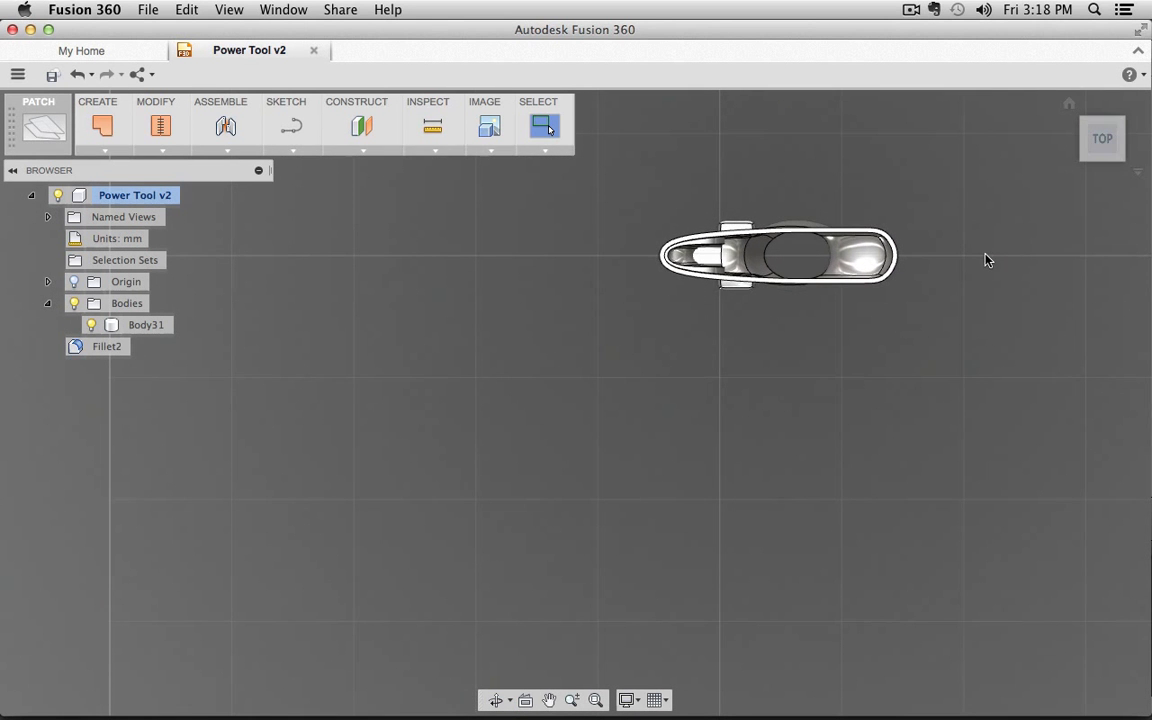
{"action": "middle_click_drag", "start_coordinate": [987, 257], "coordinate": [905, 399]}
- Switch to the Model workspace
{"action": "left_click", "coordinate": [35, 140]}
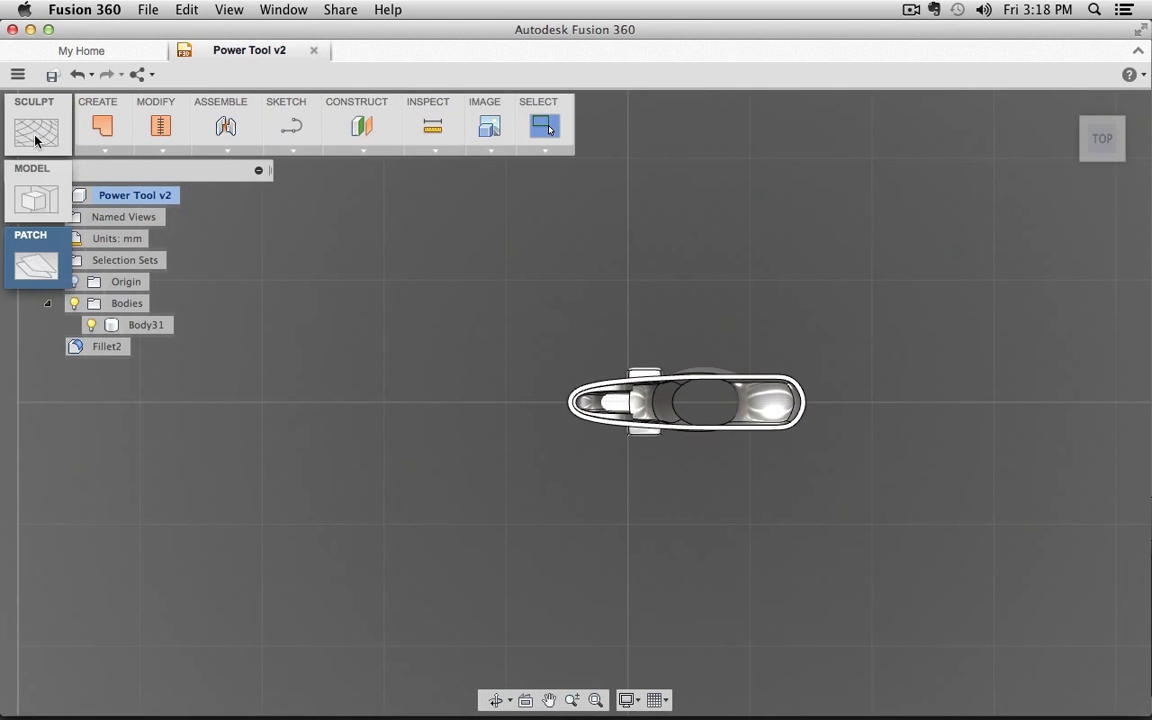
{"action": "left_click", "coordinate": [35, 190]}
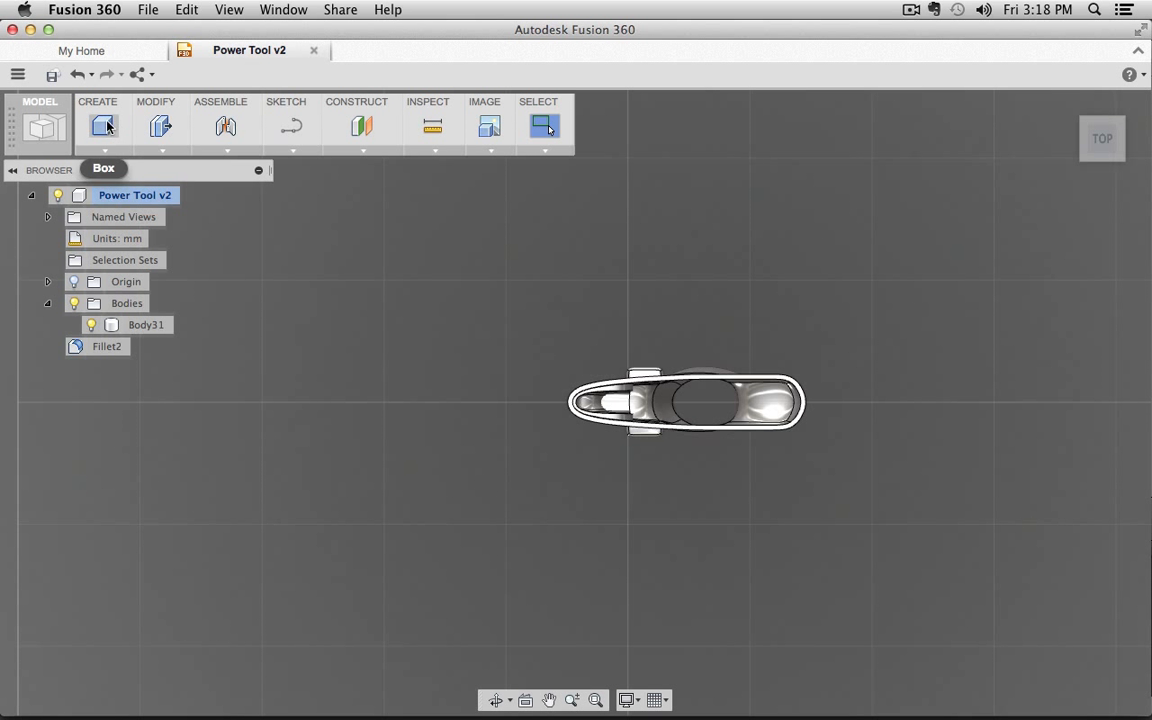
{"action": "key", "text": "l"}
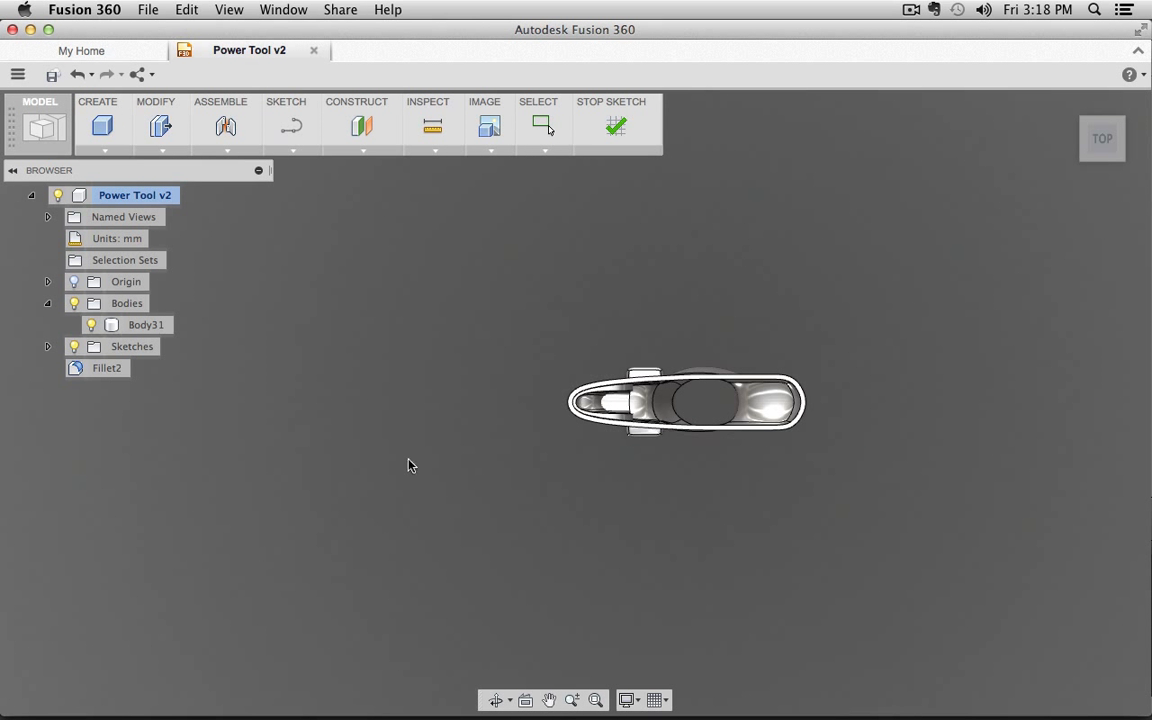
{"action": "middle_click_drag", "start_coordinate": [800, 507], "coordinate": [825, 463], "text": "shift"}
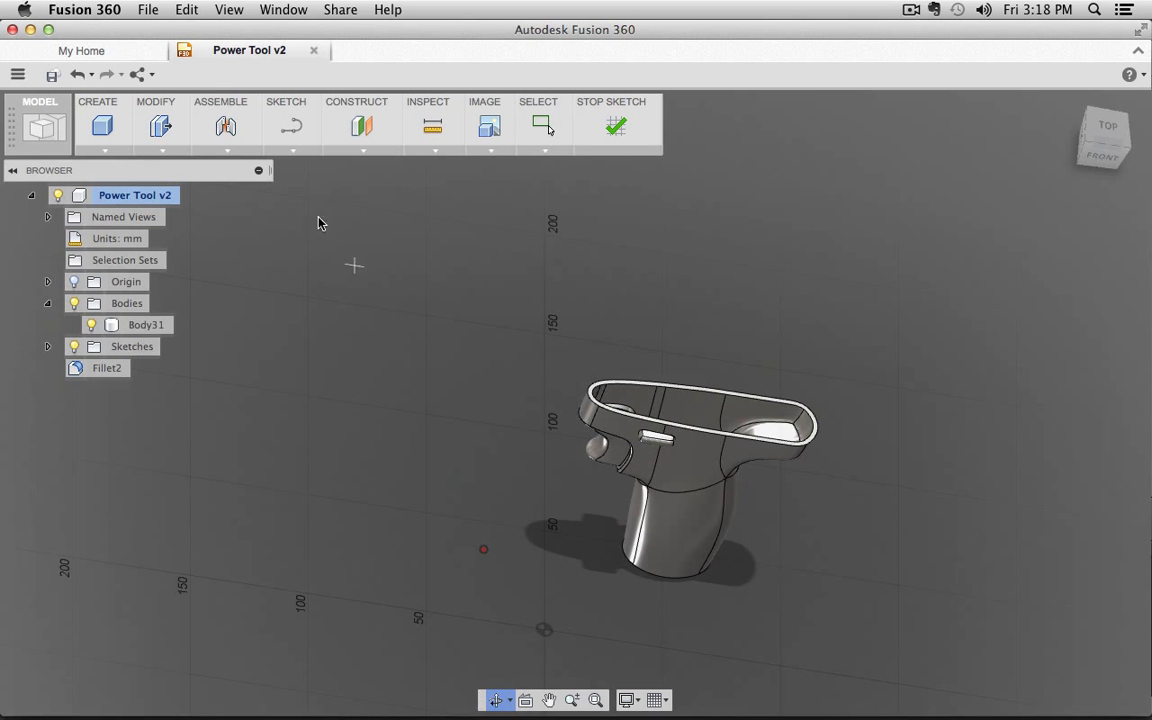
- Place a box with a 200 by 50 mm base on the horizontal origin plane, spanning the handle's length
{"action": "left_click", "coordinate": [103, 125]}
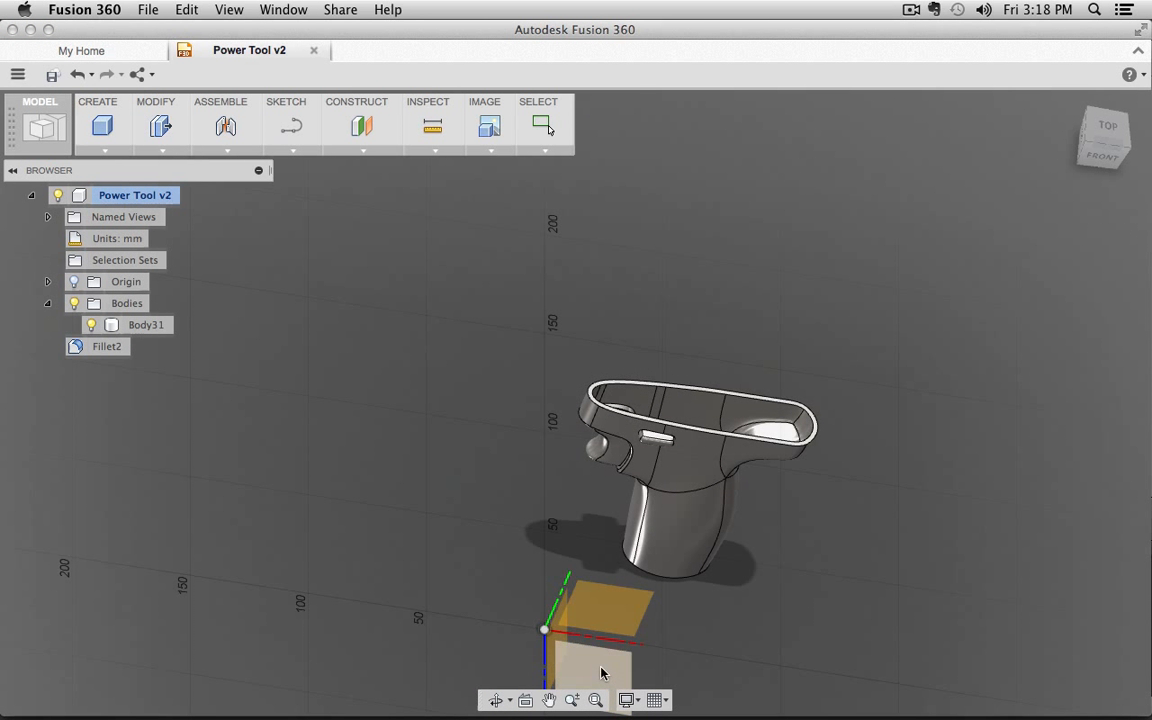
{"action": "left_click", "coordinate": [568, 662]}
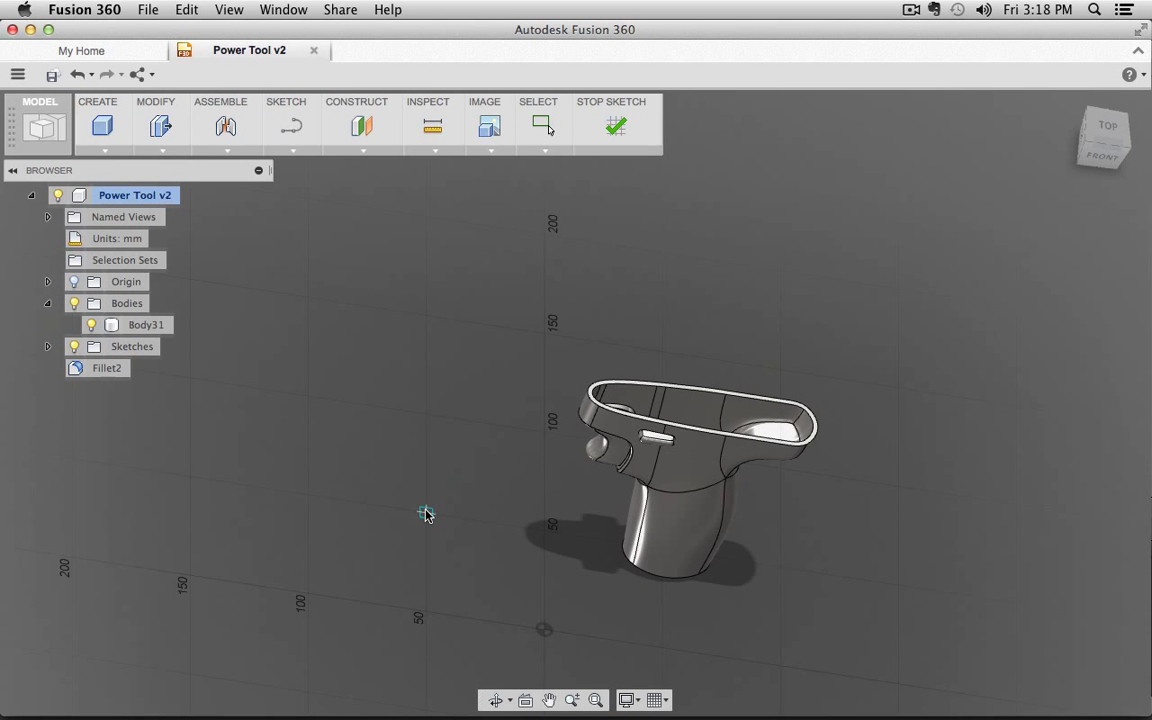
{"action": "left_click", "coordinate": [427, 512]}
{"action": "left_click", "coordinate": [900, 484]}
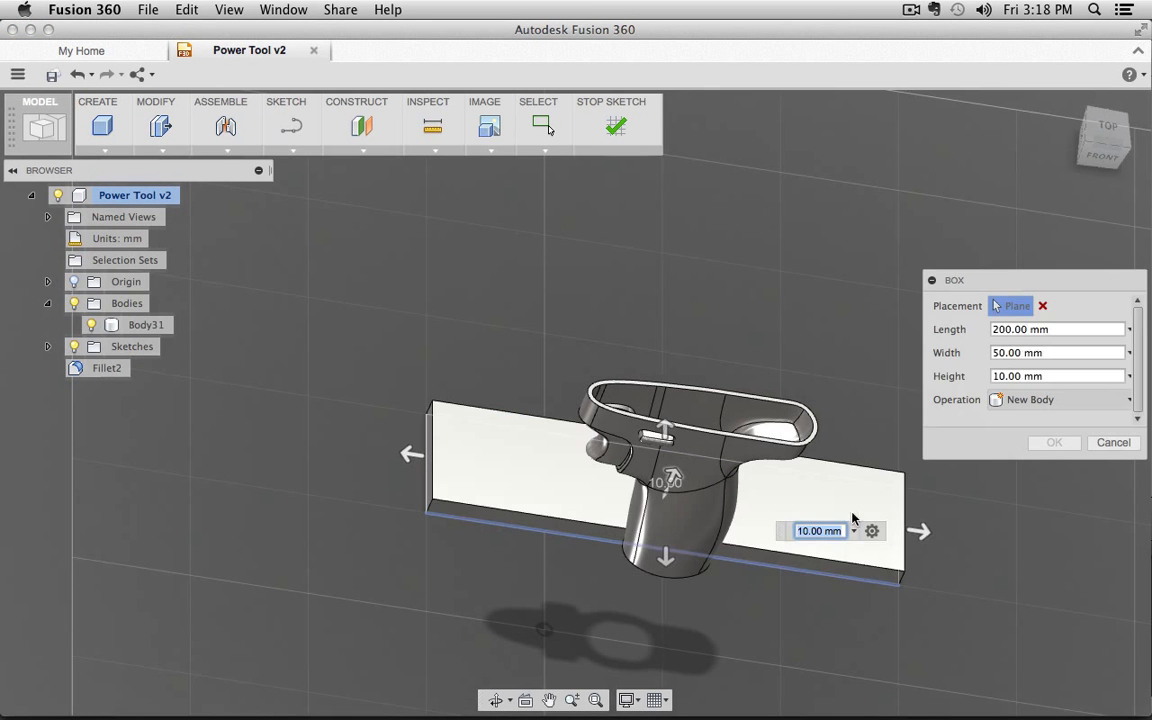
{"action": "middle_click_drag", "start_coordinate": [932, 533], "coordinate": [934, 520], "text": "shift"}
{"action": "scroll", "coordinate": [848, 553], "scroll_direction": "up", "scroll_amount": 3}
{"action": "scroll", "coordinate": [848, 556], "scroll_direction": "down", "scroll_amount": 5}
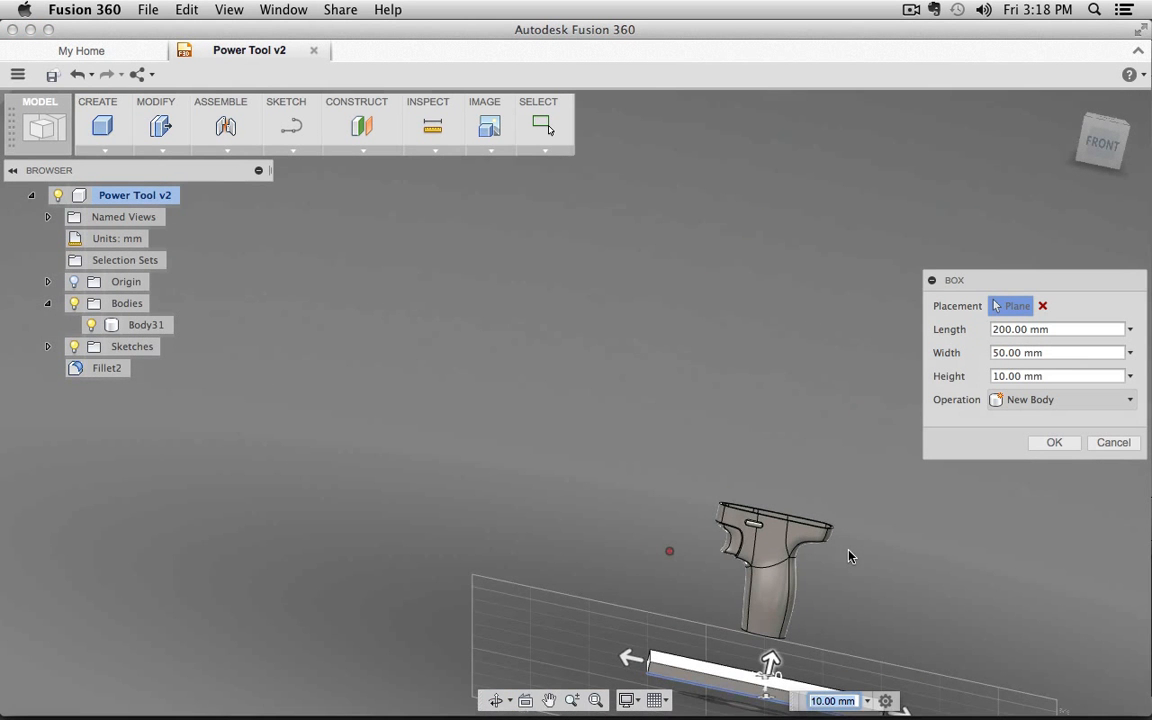
- Extend the box to a height of 220 mm and try to cut it from the handle body
{"action": "left_click_drag", "start_coordinate": [770, 663], "coordinate": [1016, 432]}
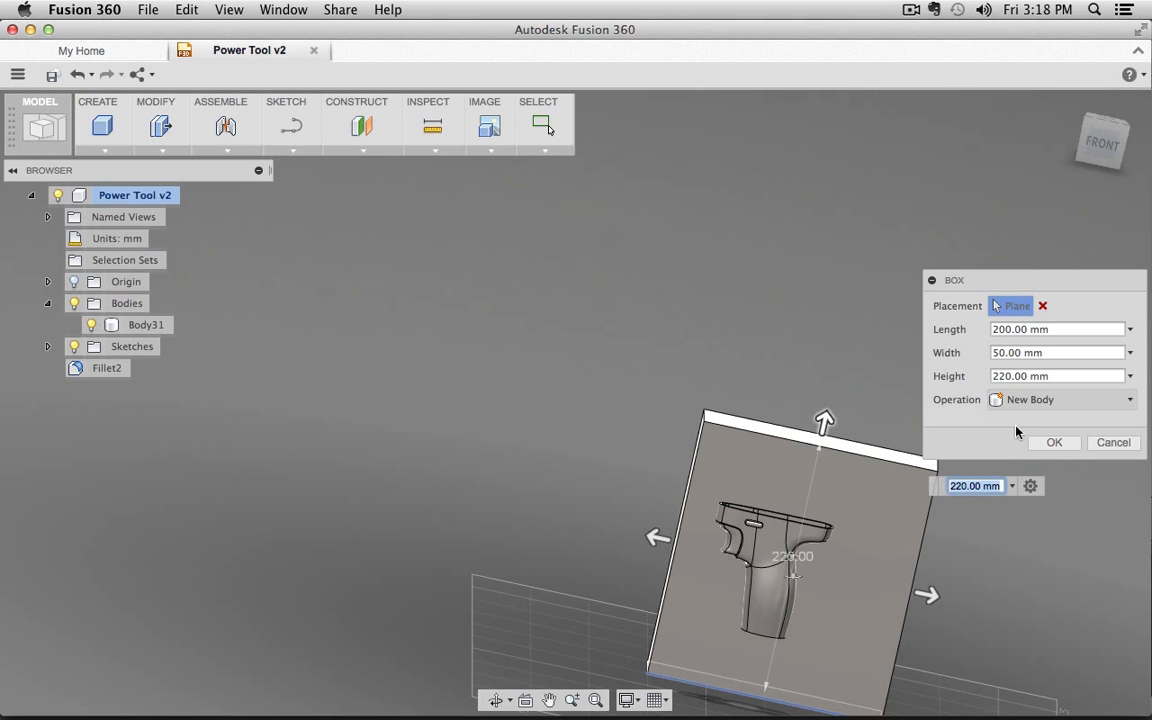
{"action": "left_click", "coordinate": [1050, 399]}
{"action": "left_click", "coordinate": [1036, 445]}
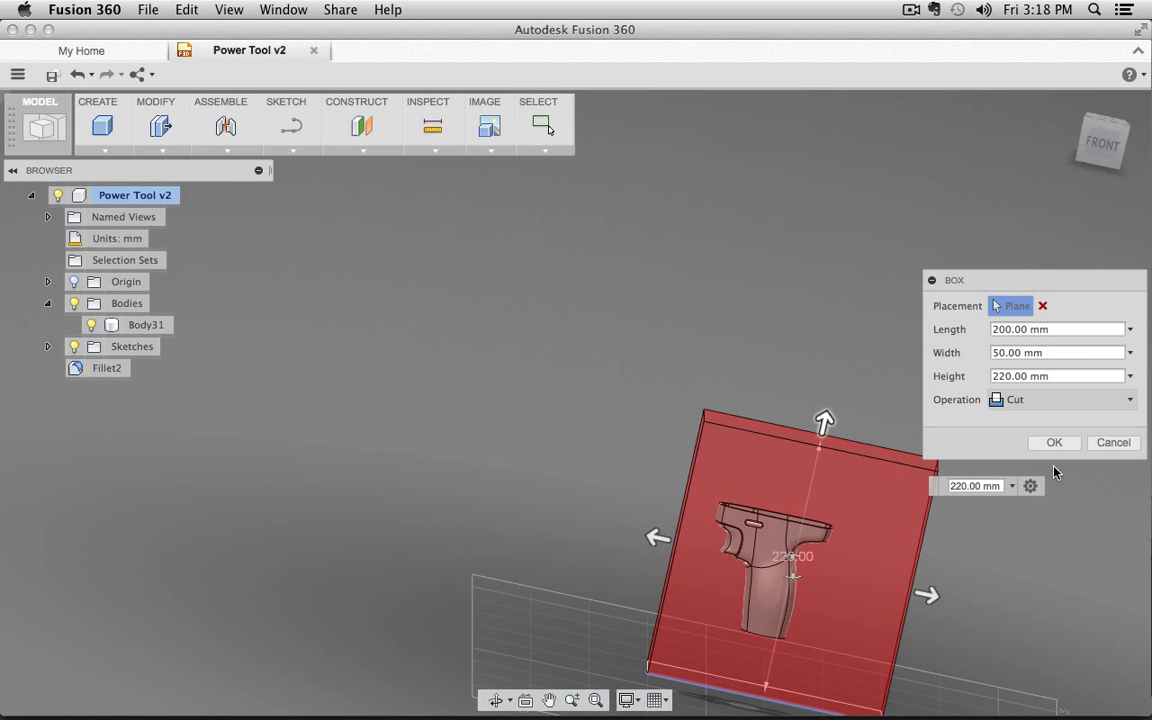
{"action": "left_click", "coordinate": [1058, 446]}
{"action": "middle_click_drag", "start_coordinate": [766, 345], "coordinate": [756, 475], "text": "shift"}
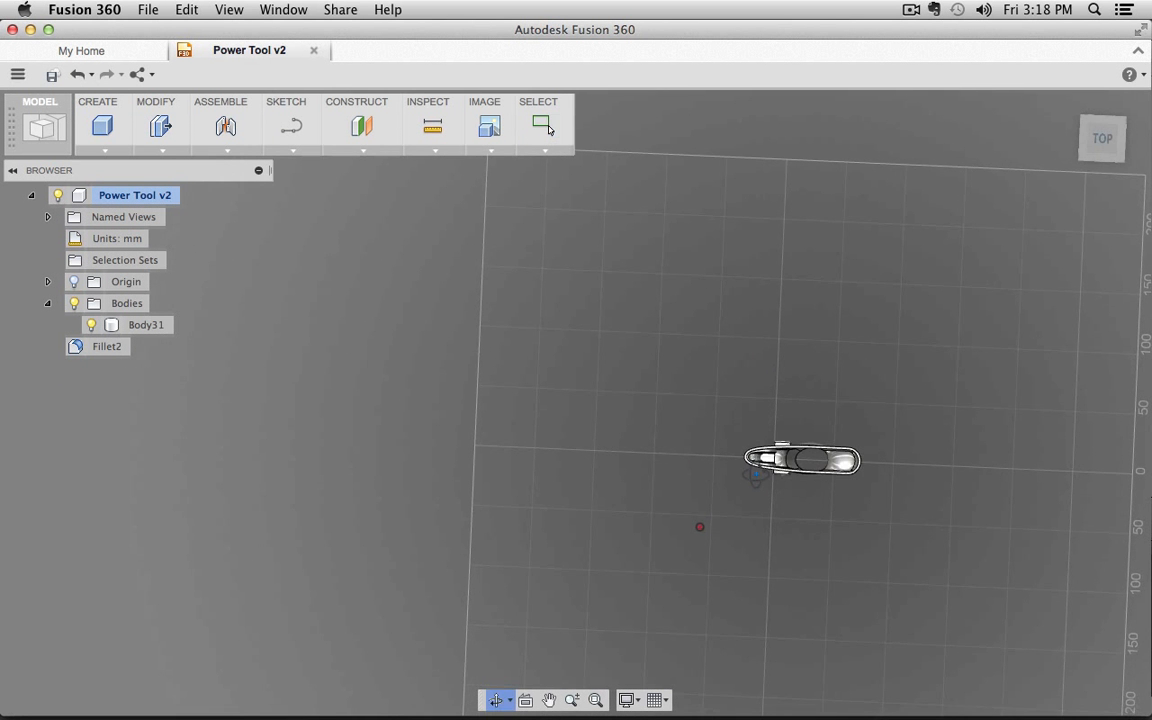
{"action": "key", "text": "Escape"}
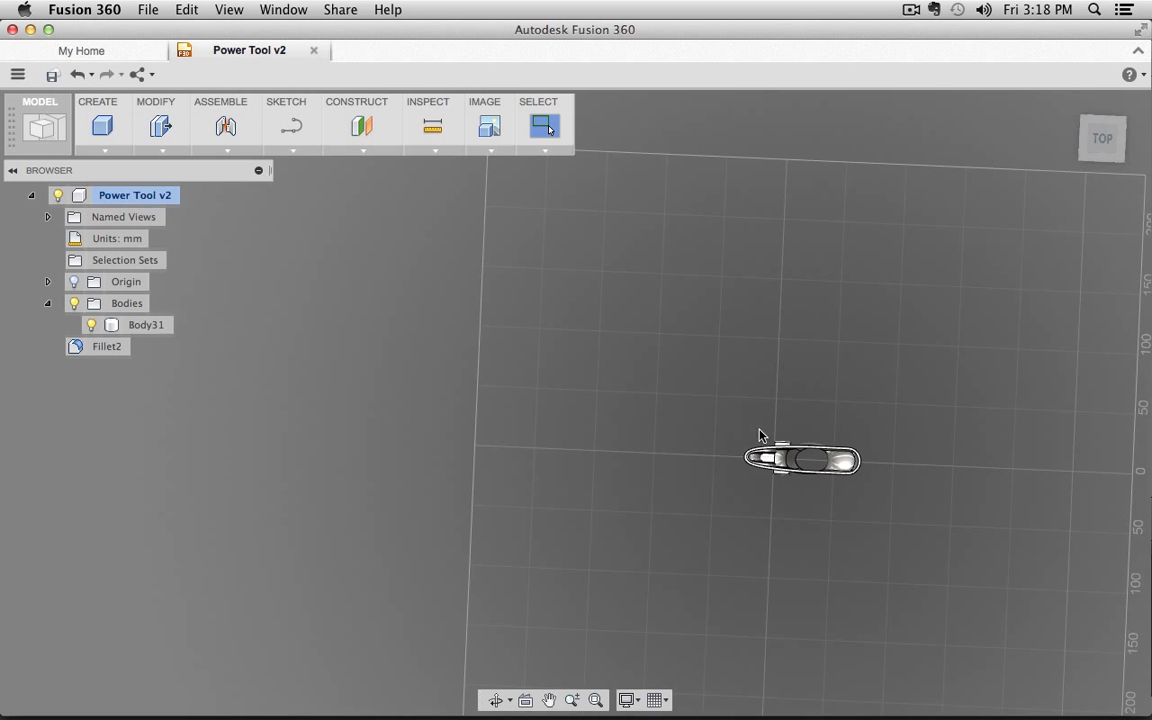
{"action": "middle_click_drag", "start_coordinate": [687, 392], "coordinate": [892, 327], "text": "shift"}
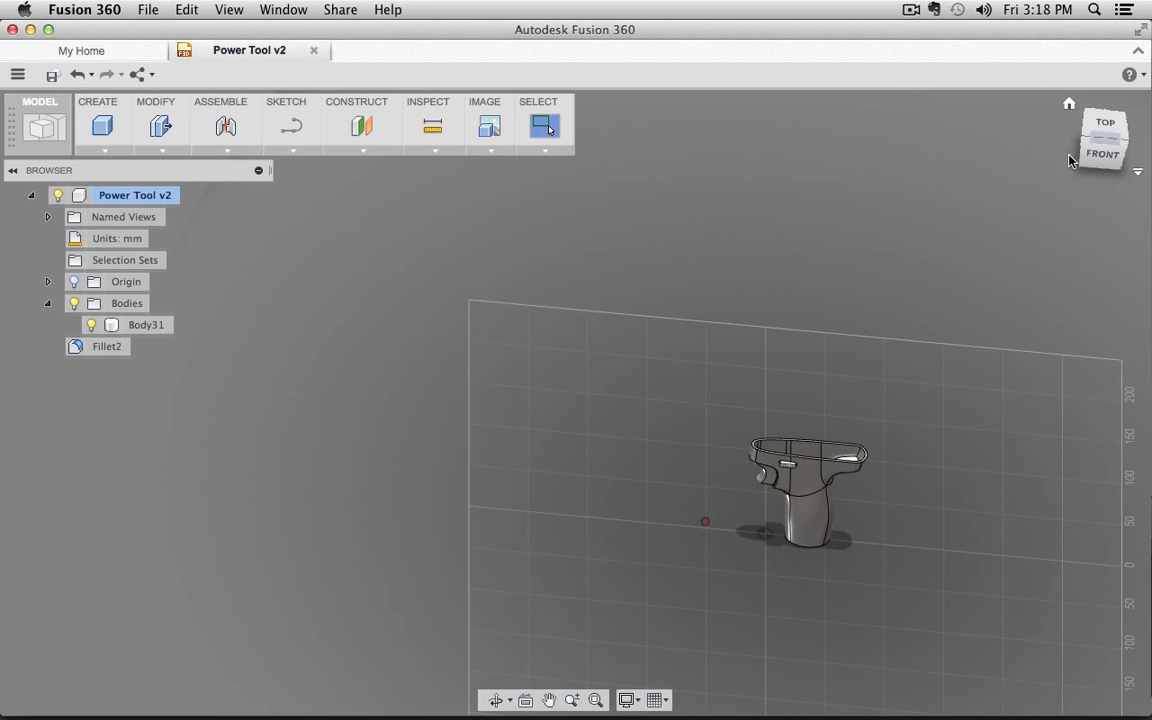
{"action": "left_click", "coordinate": [1104, 126]}
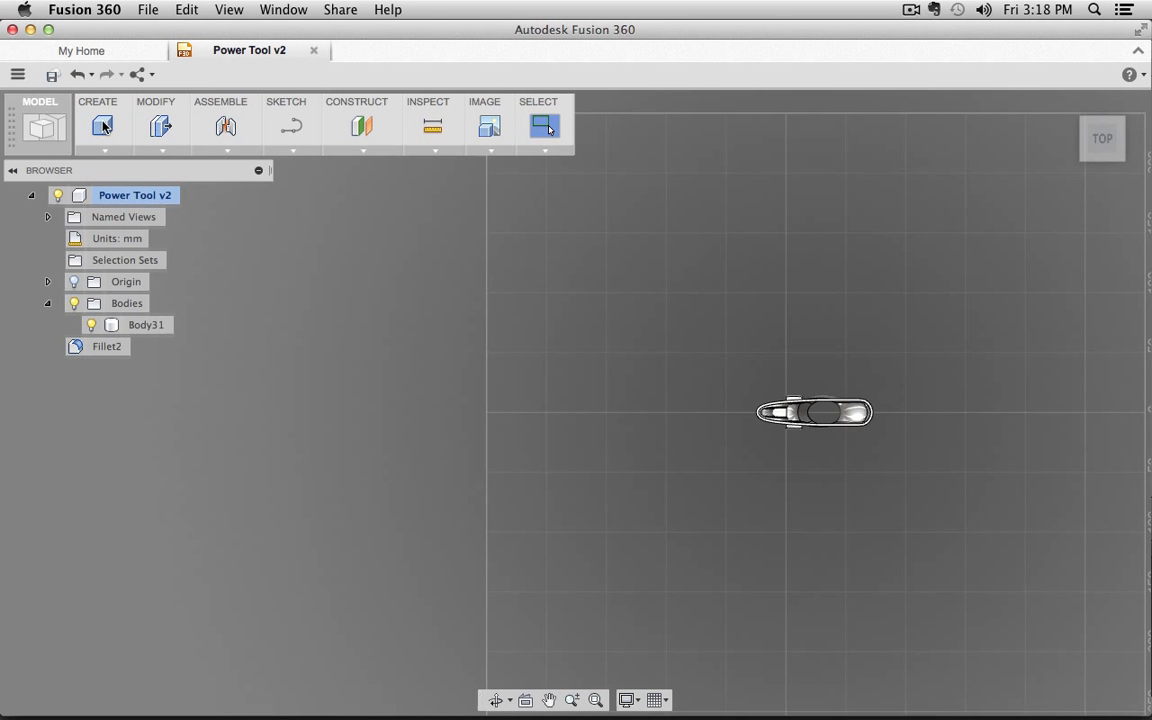
{"action": "middle_click_drag", "start_coordinate": [879, 478], "coordinate": [882, 438], "text": "shift"}
{"action": "left_click", "coordinate": [803, 590]}
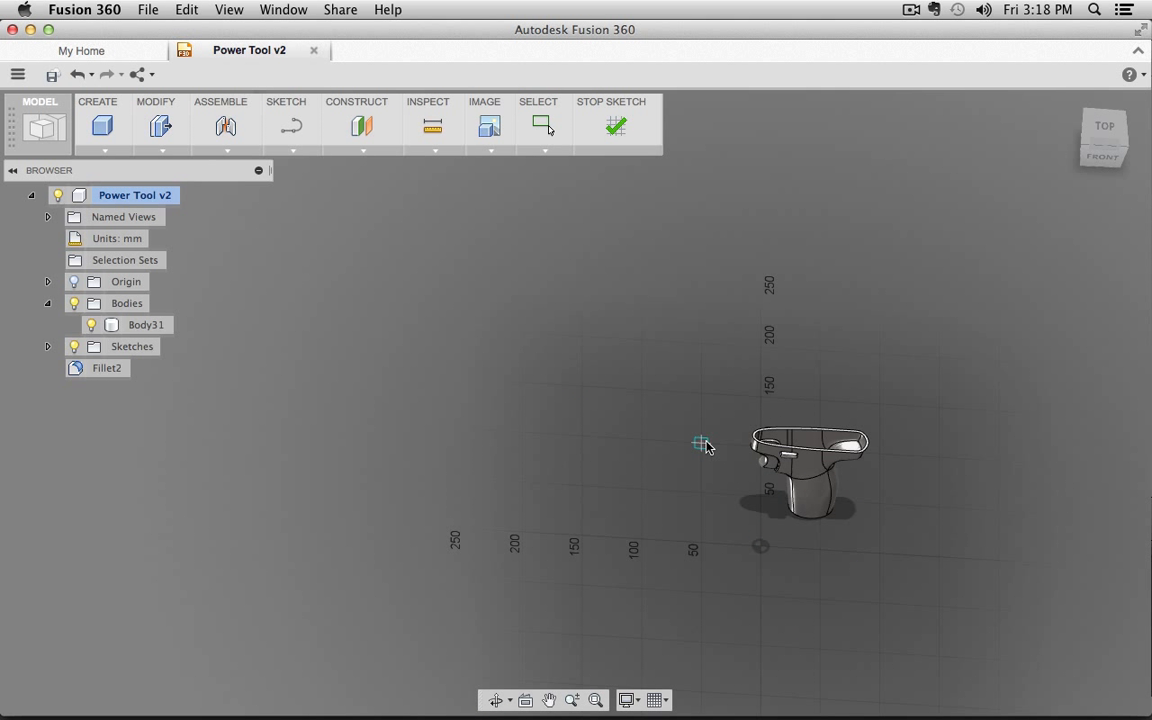
{"action": "left_click", "coordinate": [702, 443]}
{"action": "left_click", "coordinate": [938, 509]}
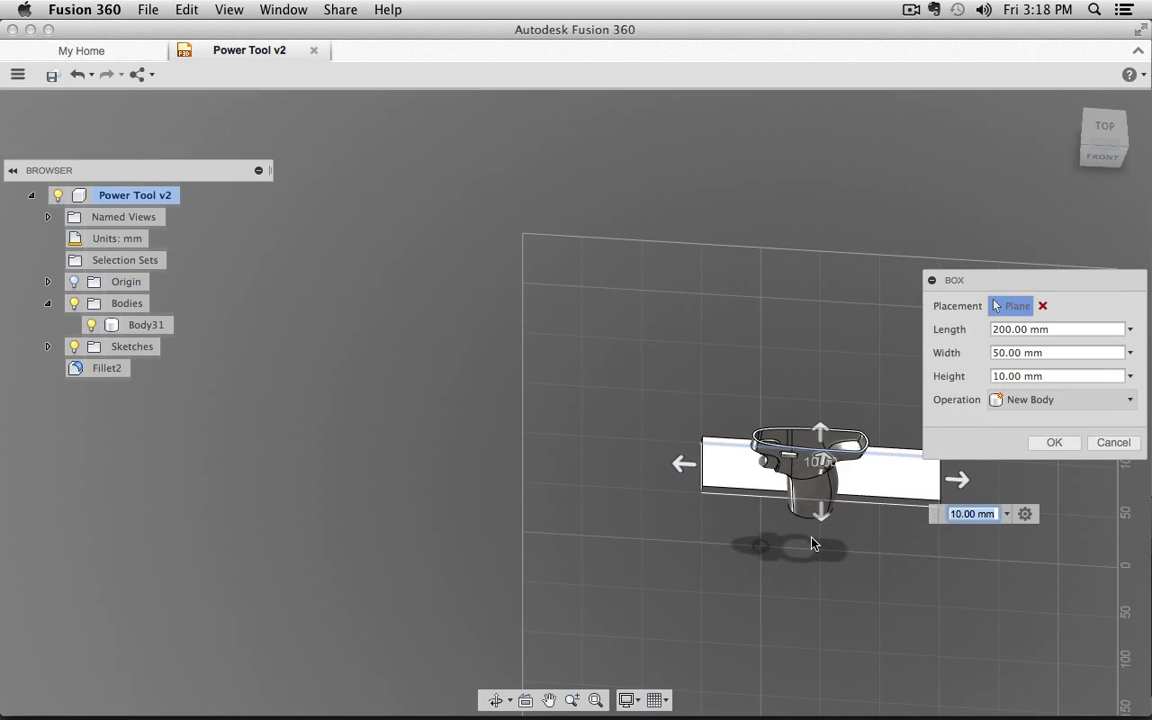
{"action": "middle_click_drag", "start_coordinate": [812, 543], "coordinate": [840, 589], "text": "shift"}
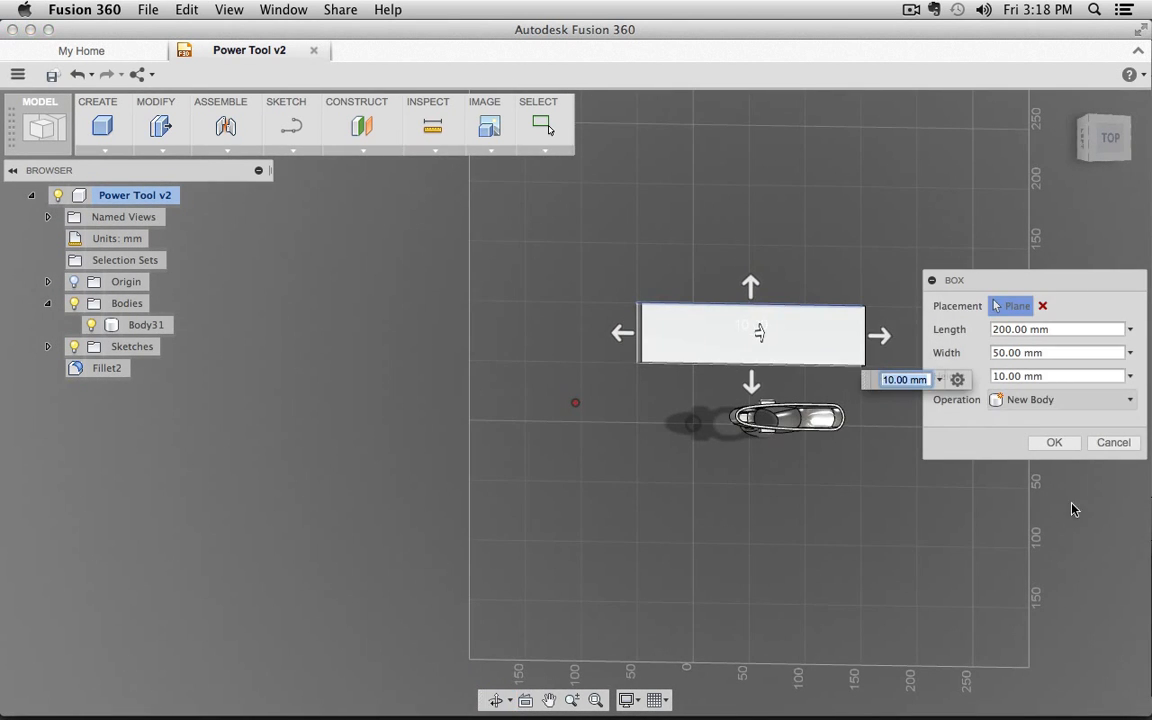
{"action": "left_click", "coordinate": [1113, 442]}
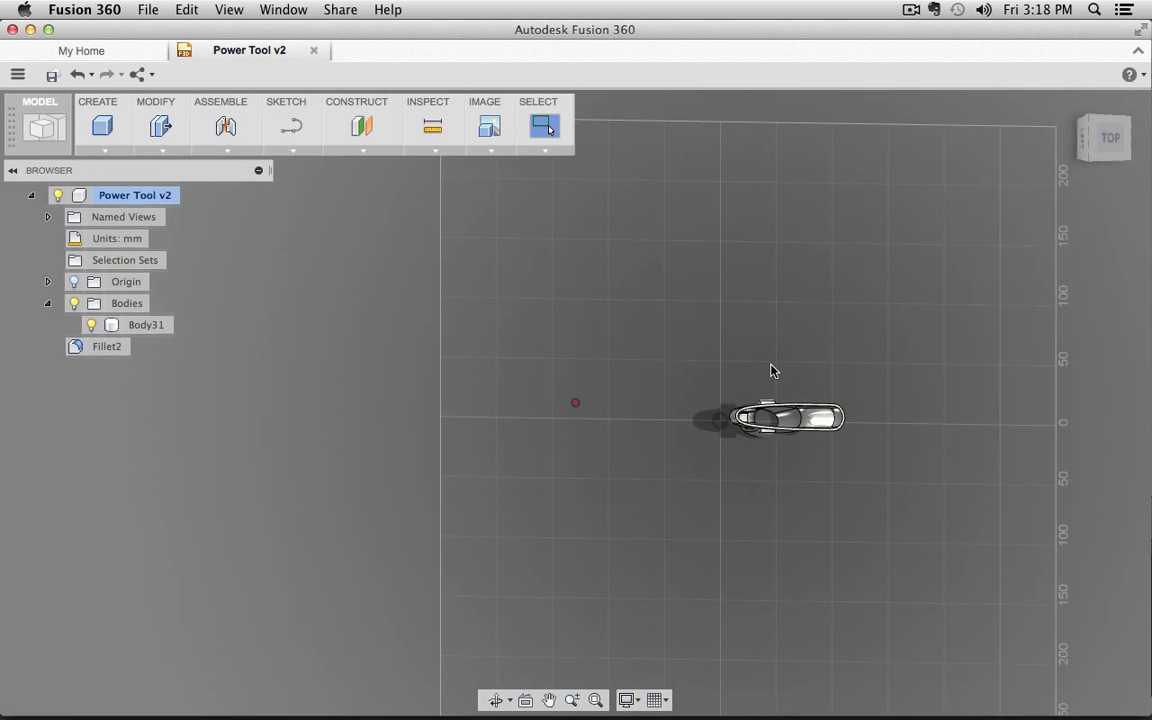
- Create a box on the horizontal origin plane along one side of the handle's centerline, 200 mm long, 50 mm wide and 190 mm high
{"action": "left_click", "coordinate": [103, 128]}
{"action": "left_click", "coordinate": [745, 485]}
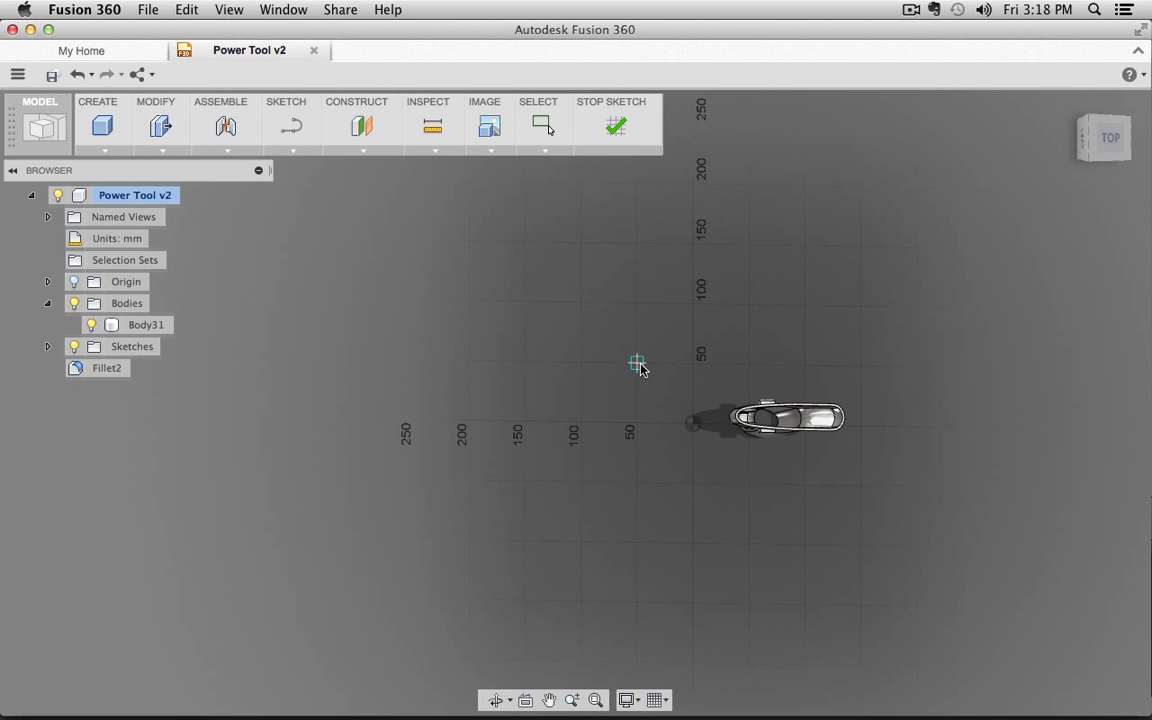
{"action": "left_click", "coordinate": [637, 363]}
{"action": "left_click", "coordinate": [865, 427]}
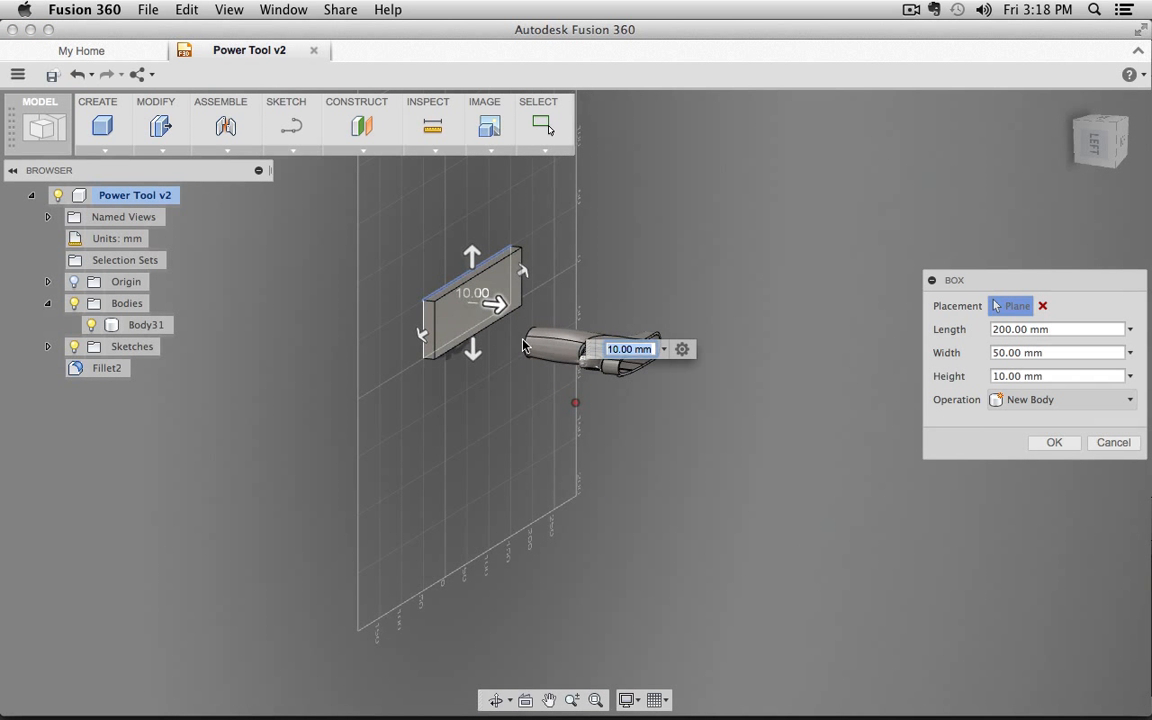
{"action": "left_click_drag", "start_coordinate": [496, 304], "coordinate": [683, 325]}
{"action": "middle_click_drag", "start_coordinate": [725, 458], "coordinate": [713, 427], "text": "shift"}
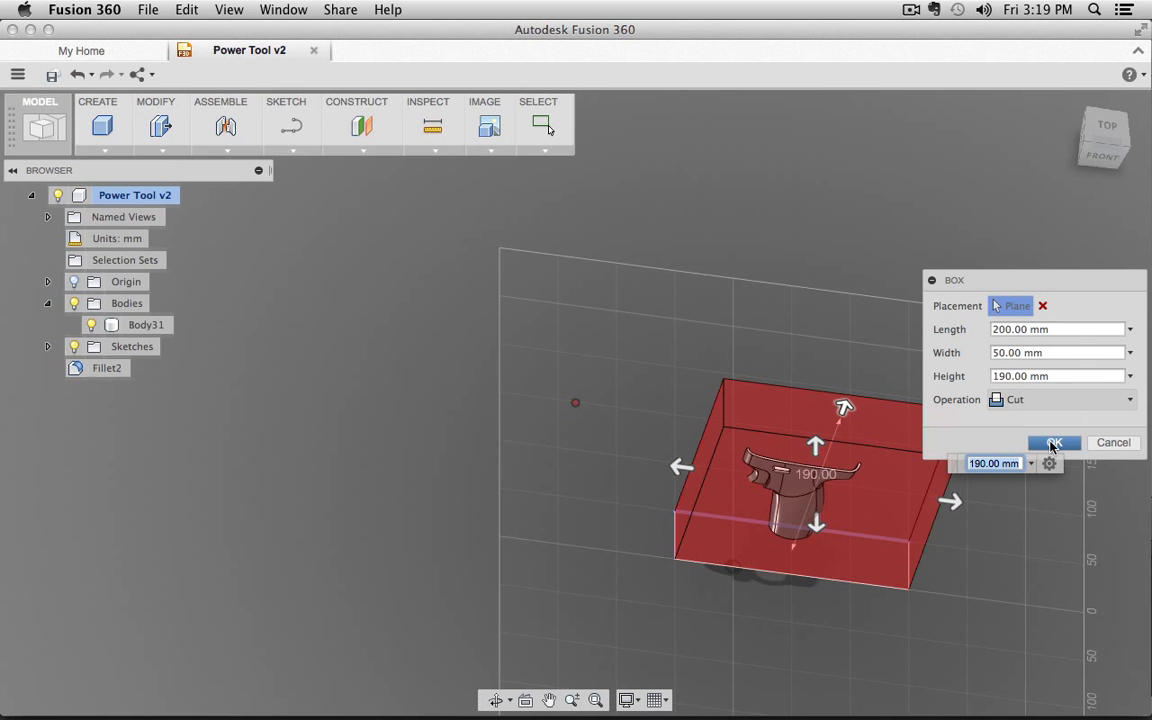
- Apply the box as a cut to remove one lengthwise half of the handle, exposing its wall section
{"action": "left_click", "coordinate": [1014, 400]}
{"action": "left_click", "coordinate": [1019, 444]}
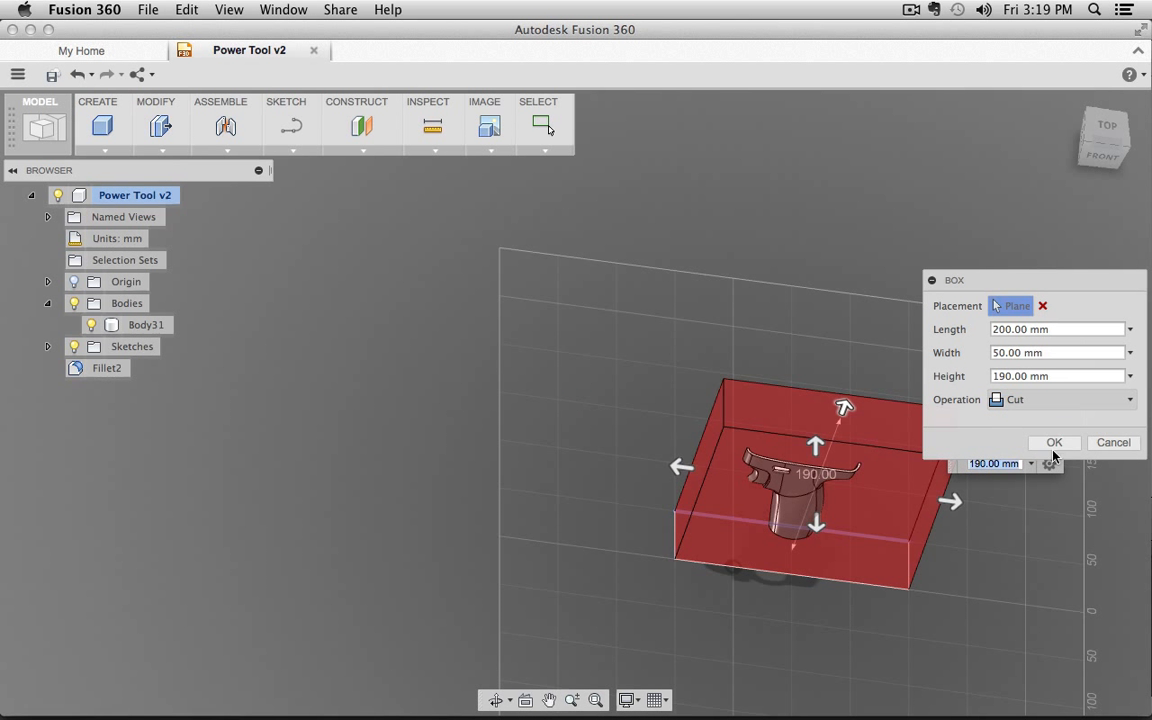
{"action": "left_click", "coordinate": [1054, 443]}
{"action": "middle_click_drag", "start_coordinate": [846, 393], "coordinate": [835, 425], "text": "shift"}
{"action": "scroll", "coordinate": [833, 424], "scroll_direction": "up", "scroll_amount": 4}
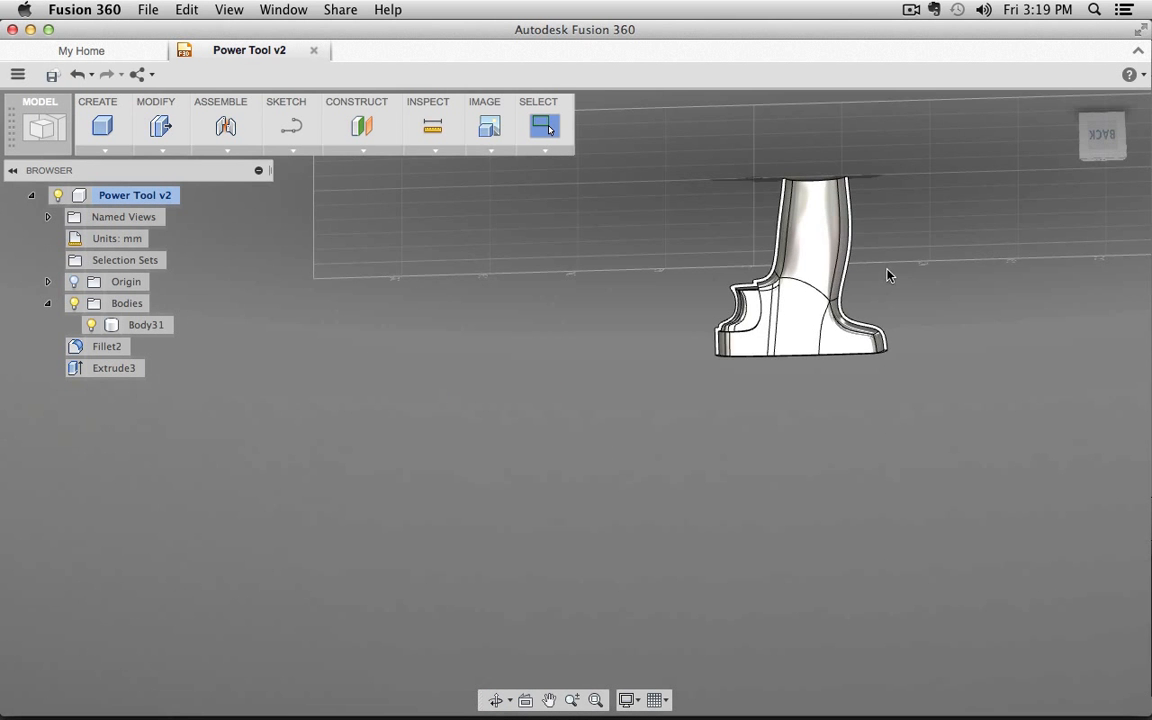
- Duplicate the halved handle body in place without offset or rotation, and hide the copy
{"action": "middle_click_drag", "start_coordinate": [887, 275], "coordinate": [870, 385], "text": "shift"}
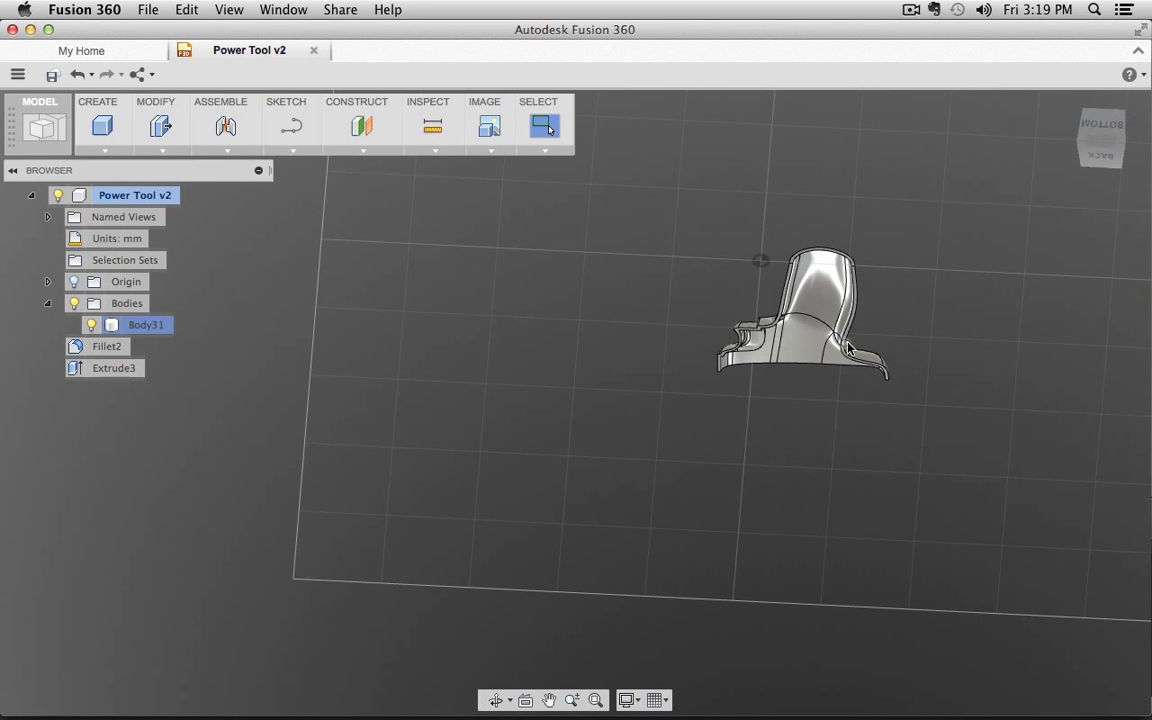
{"action": "middle_click_drag", "start_coordinate": [886, 443], "coordinate": [877, 212], "text": "shift"}
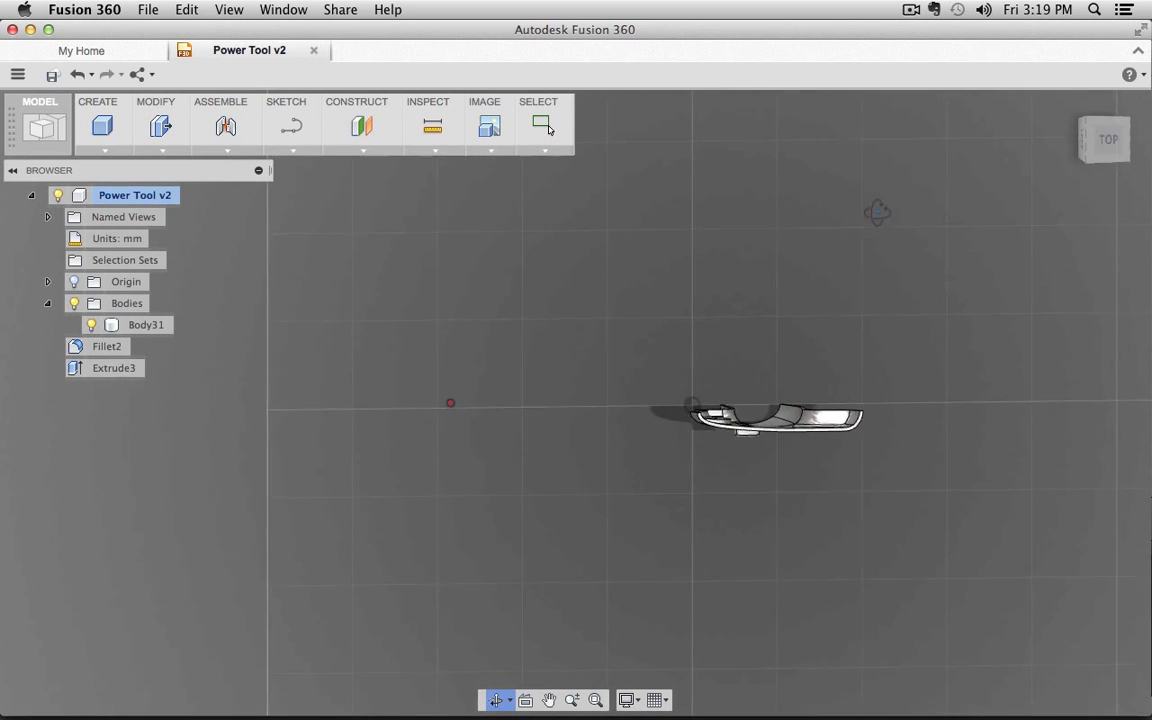
{"action": "left_click", "coordinate": [1106, 139]}
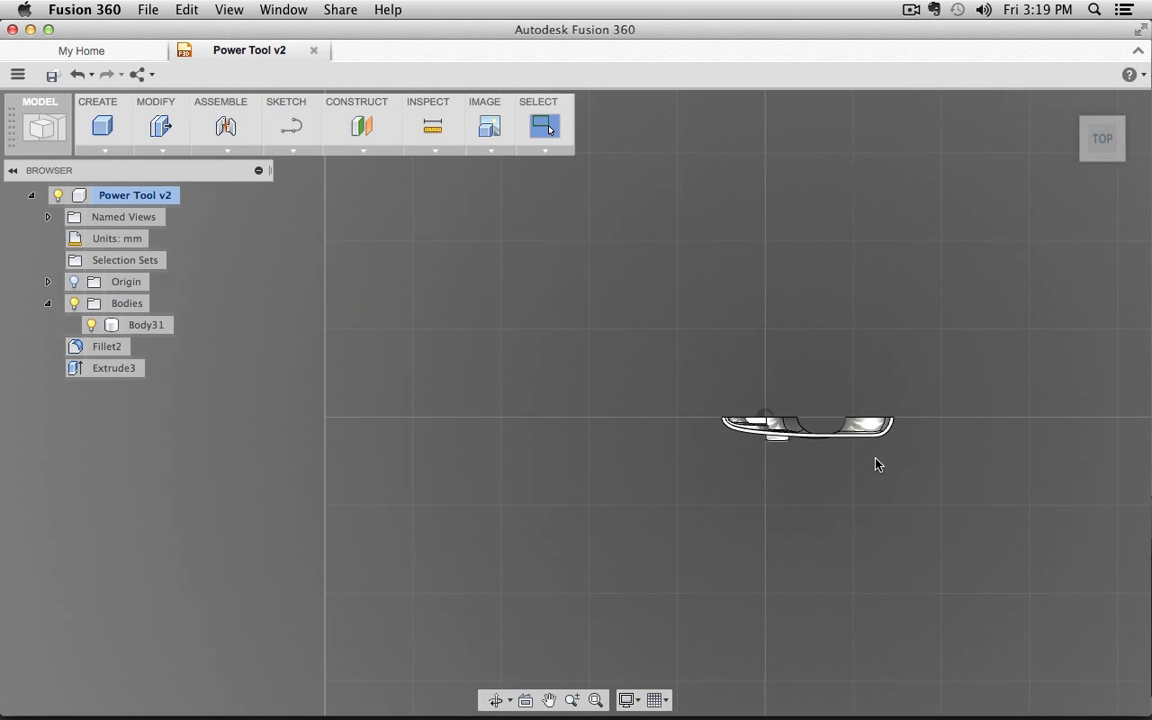
{"action": "middle_click_drag", "start_coordinate": [841, 483], "coordinate": [840, 439], "text": "shift"}
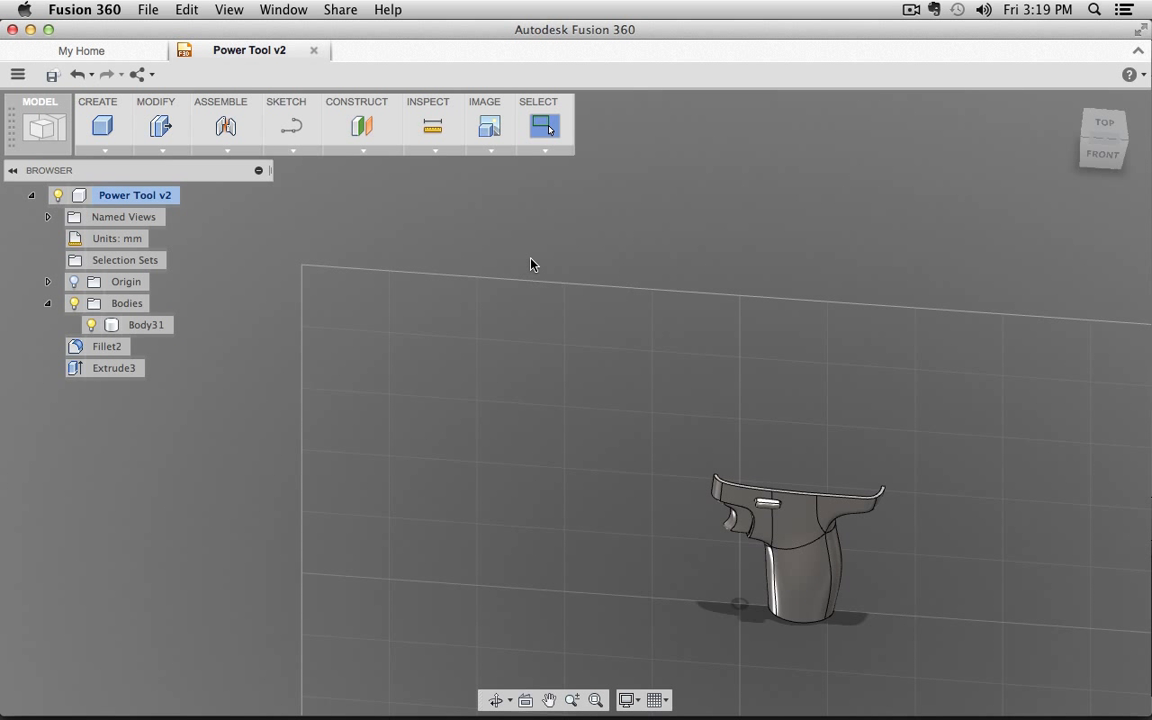
{"action": "left_click", "coordinate": [140, 328]}
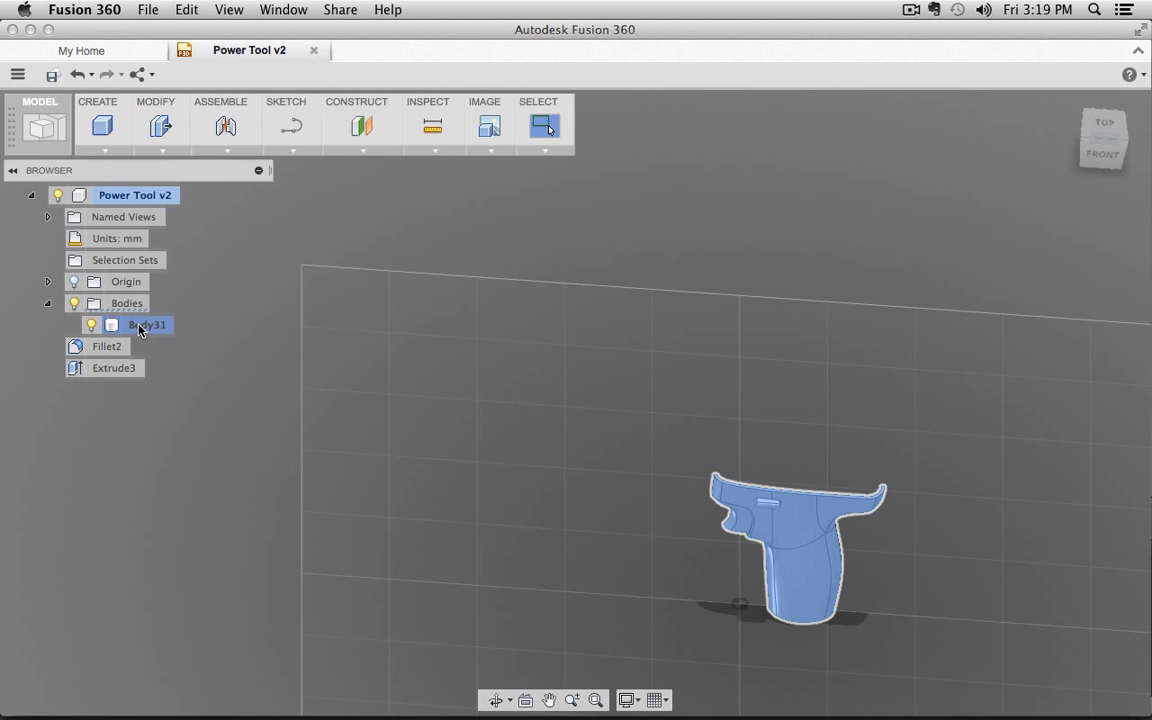
{"action": "key", "text": "super+c"}
{"action": "key", "text": "super+v"}
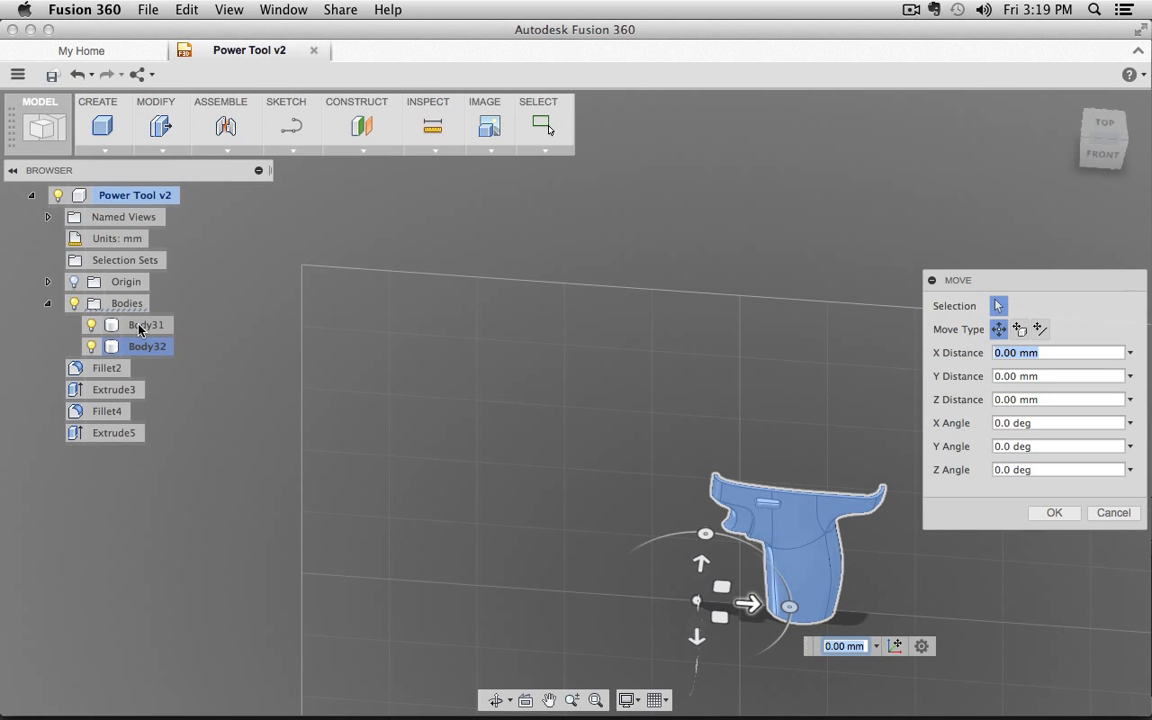
{"action": "left_click", "coordinate": [1052, 513]}
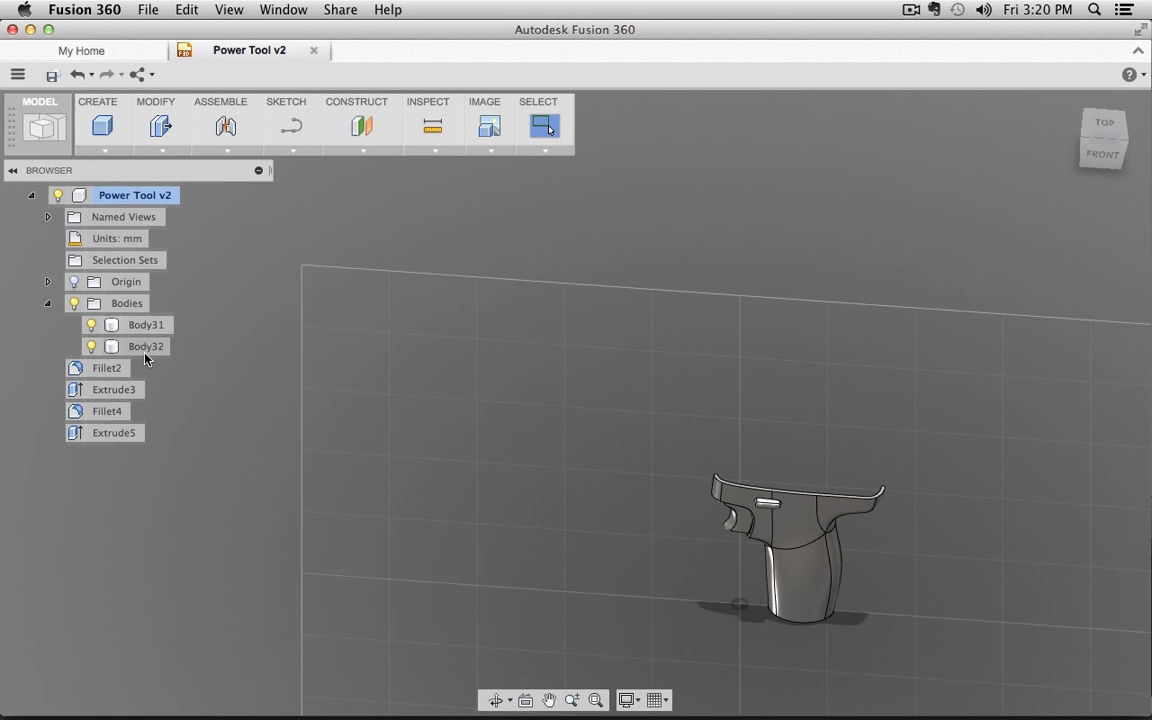
{"action": "left_click", "coordinate": [91, 346]}
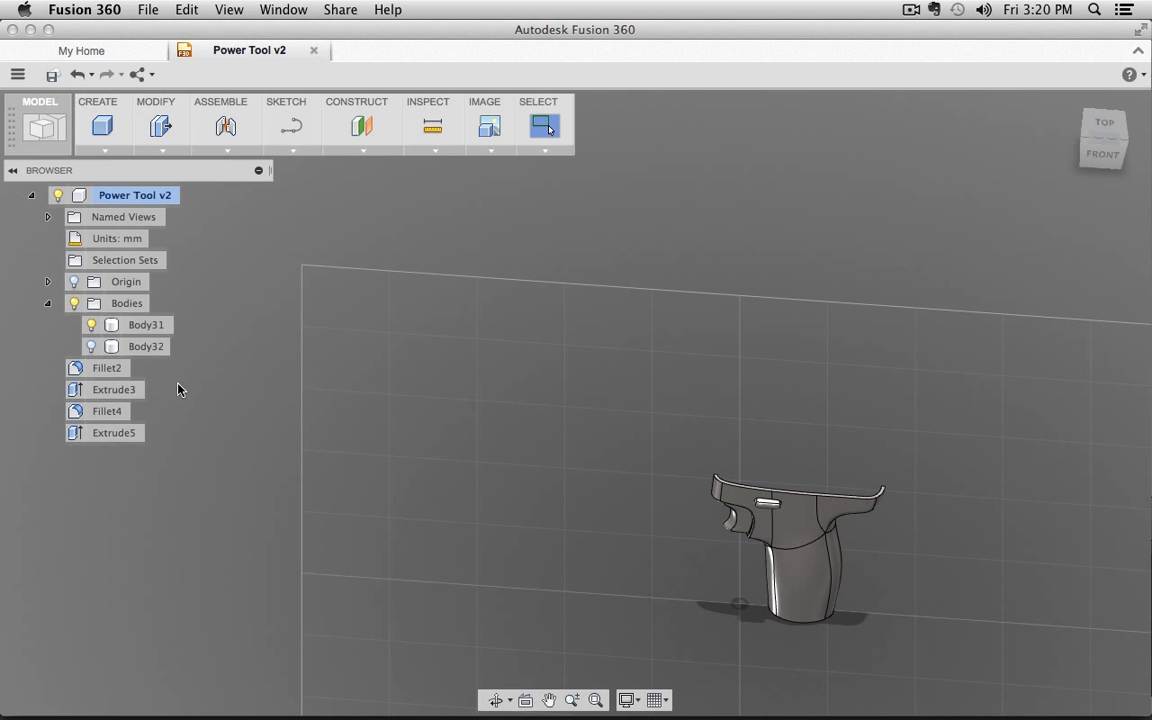
- Unstitch the visible half-handle body into separate surfaces with the Patch workspace's Unstitch command
{"action": "left_click", "coordinate": [152, 325]}
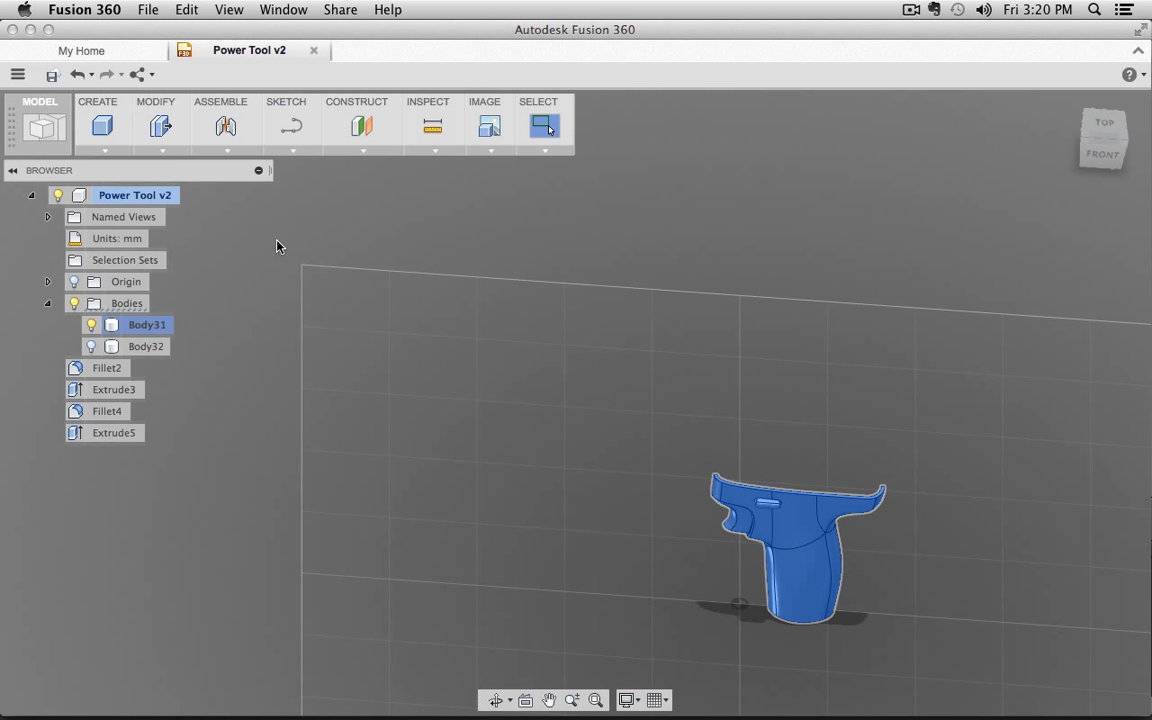
{"action": "left_click", "coordinate": [51, 136]}
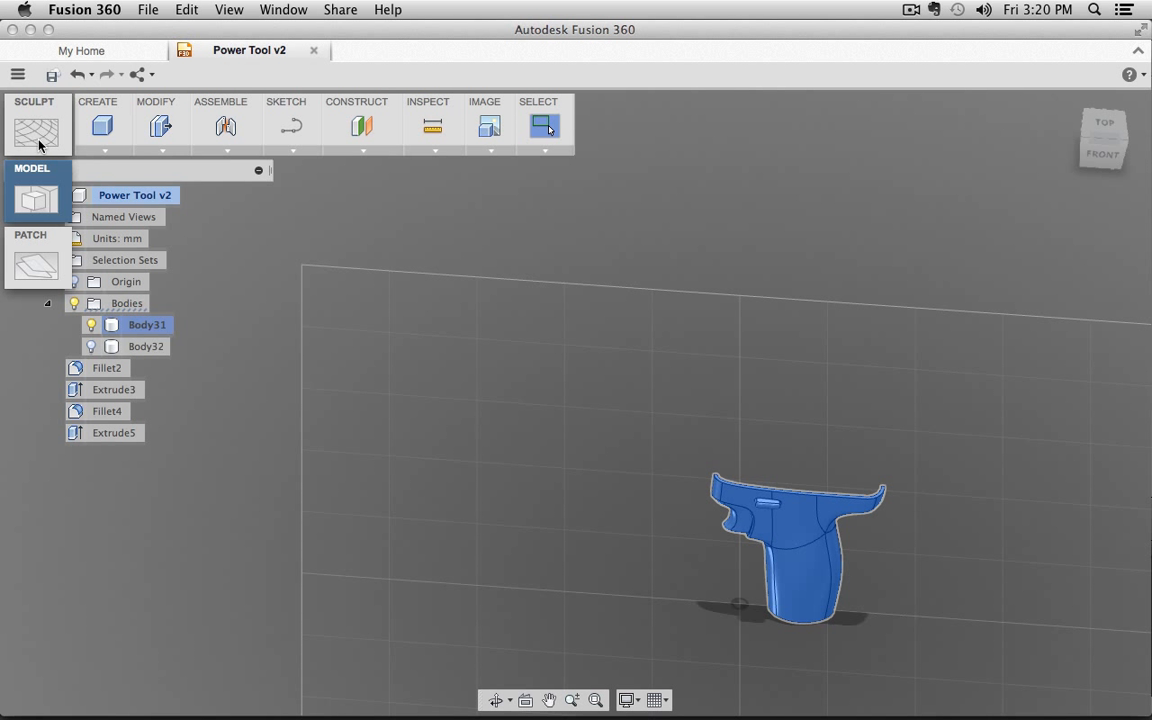
{"action": "left_click", "coordinate": [33, 249]}
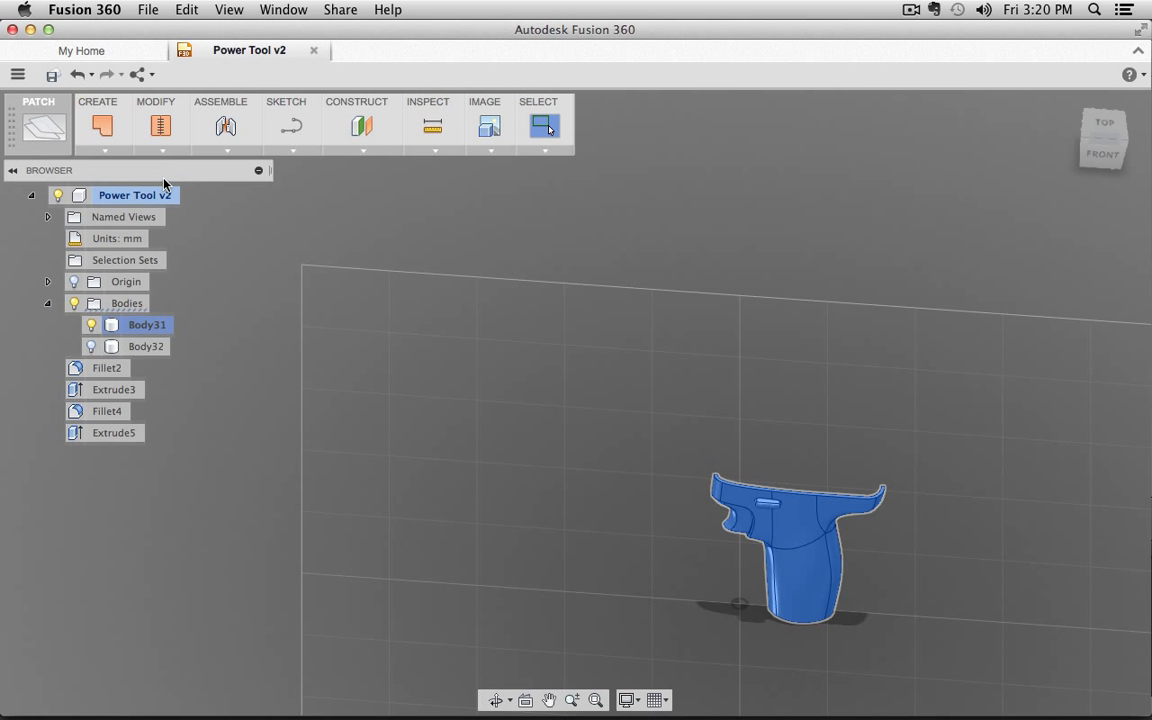
{"action": "left_click", "coordinate": [160, 150]}
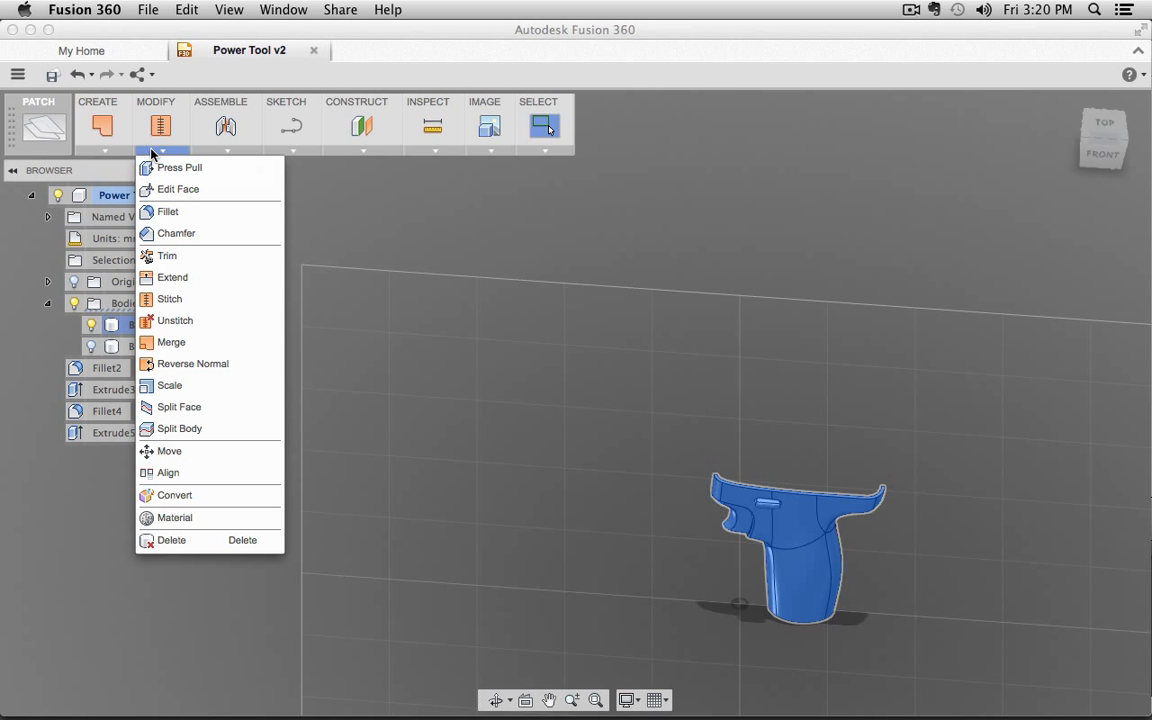
{"action": "left_click", "coordinate": [197, 320]}
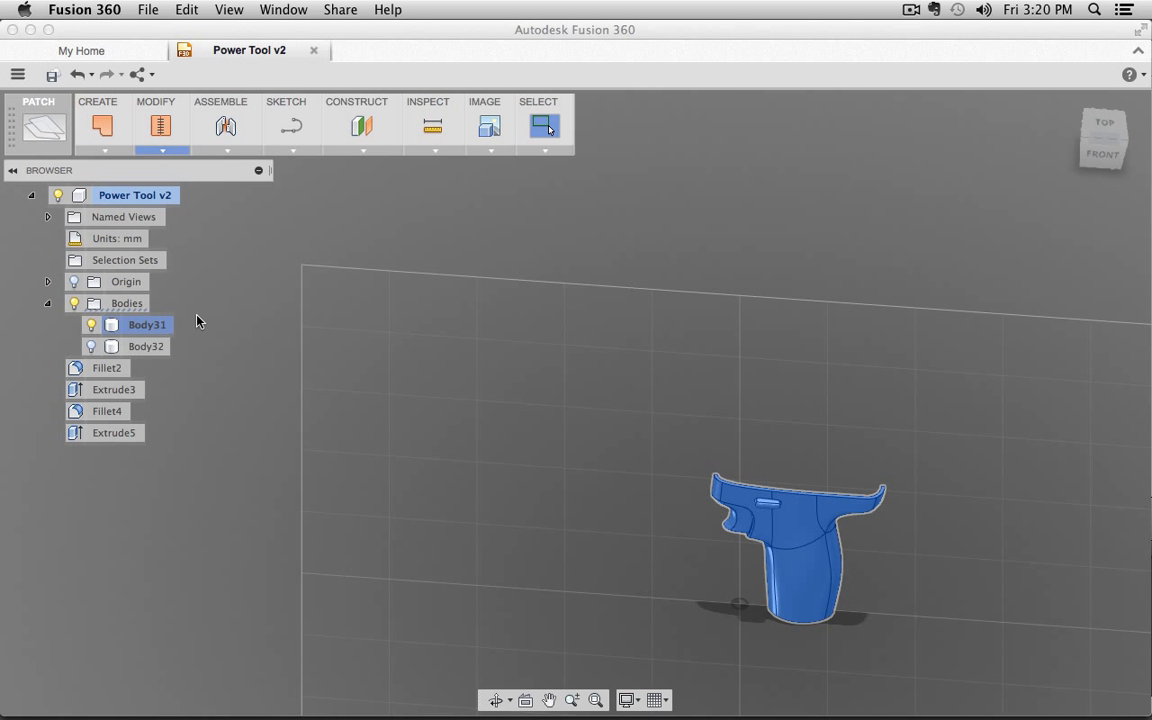
{"action": "left_click", "coordinate": [1050, 392]}
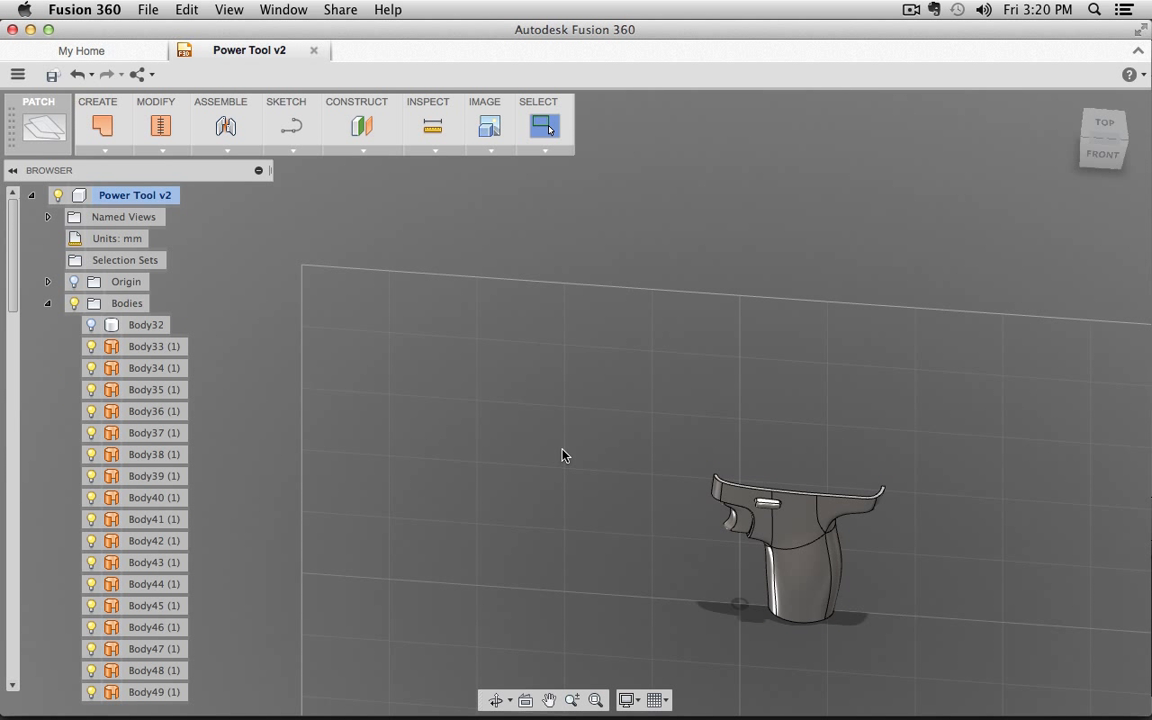
- Stitch all of the half handle's separate surfaces back together into one body
{"action": "left_click_drag", "start_coordinate": [607, 381], "coordinate": [1078, 654]}
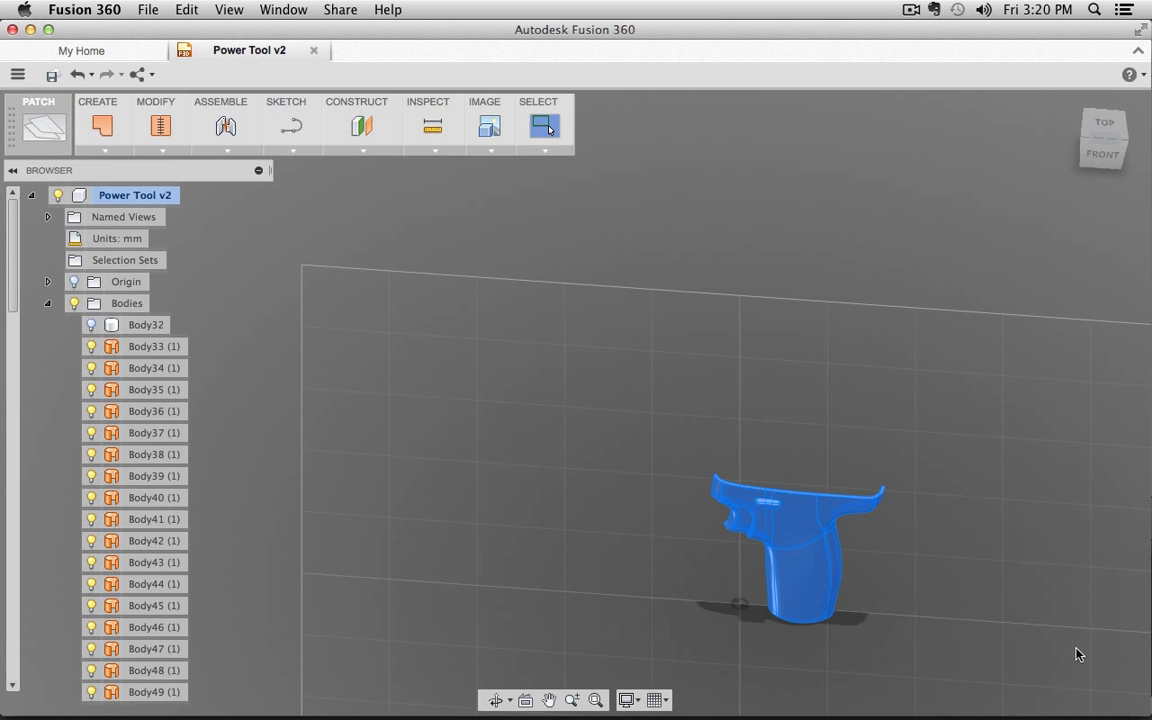
{"action": "left_click", "coordinate": [160, 125]}
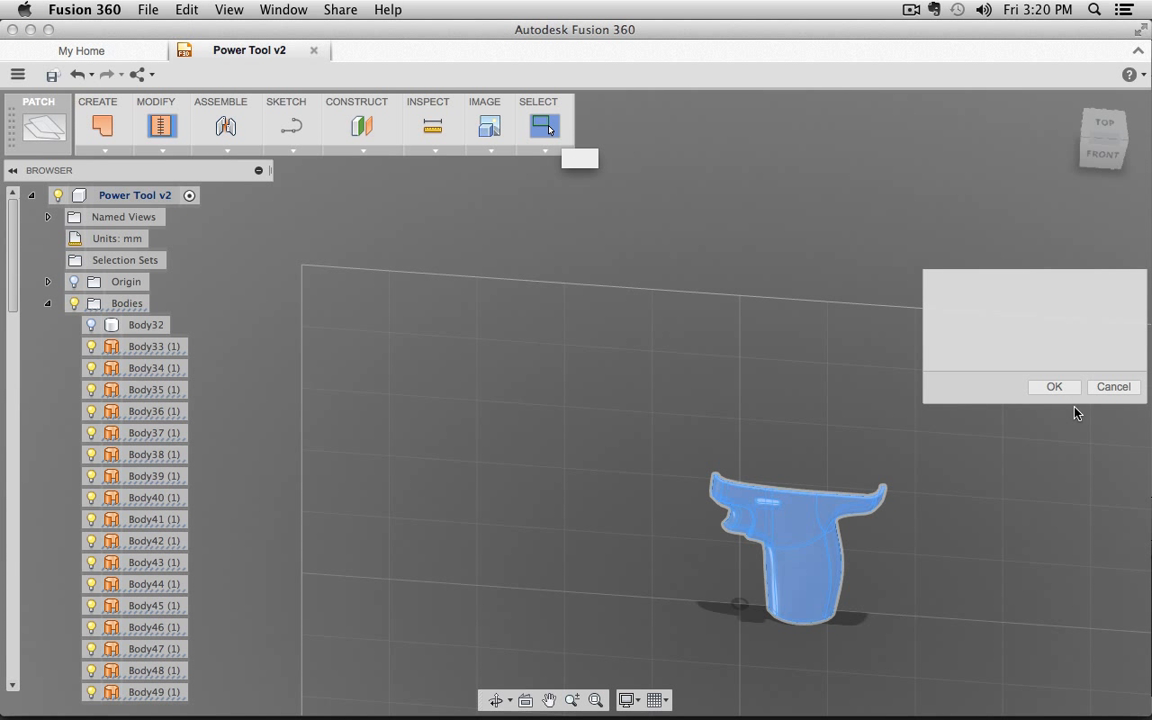
{"action": "left_click", "coordinate": [1050, 390]}
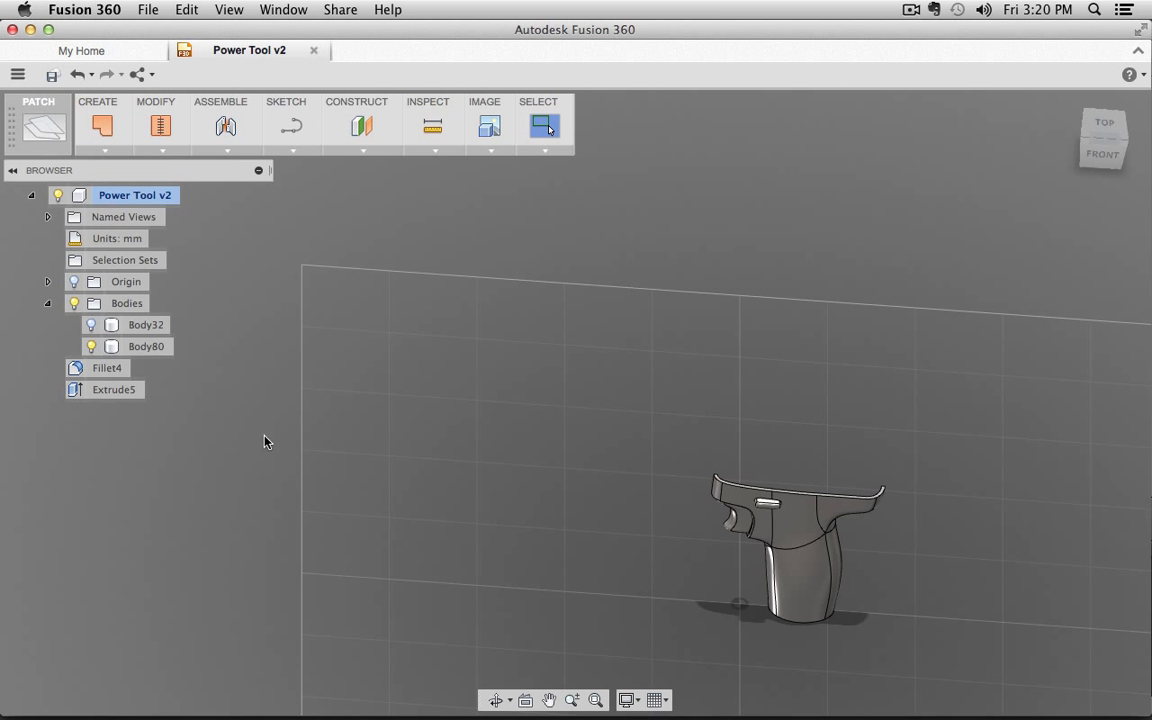
{"action": "left_click", "coordinate": [138, 347]}
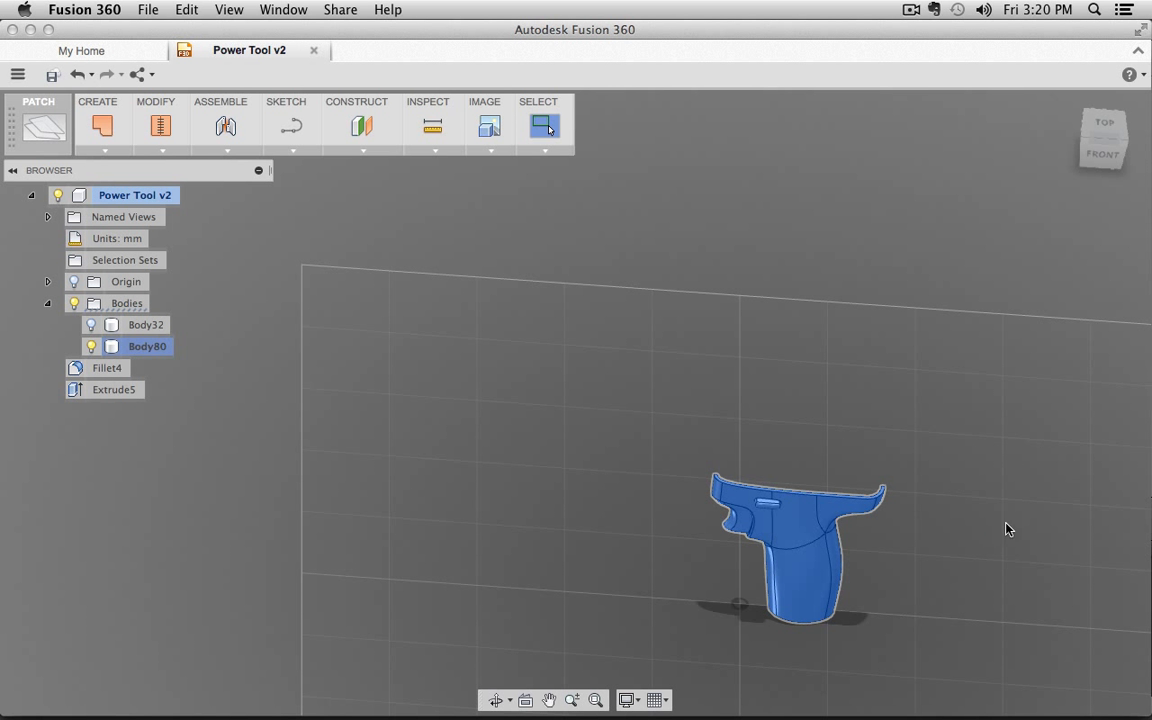
{"action": "left_click", "coordinate": [1122, 152]}
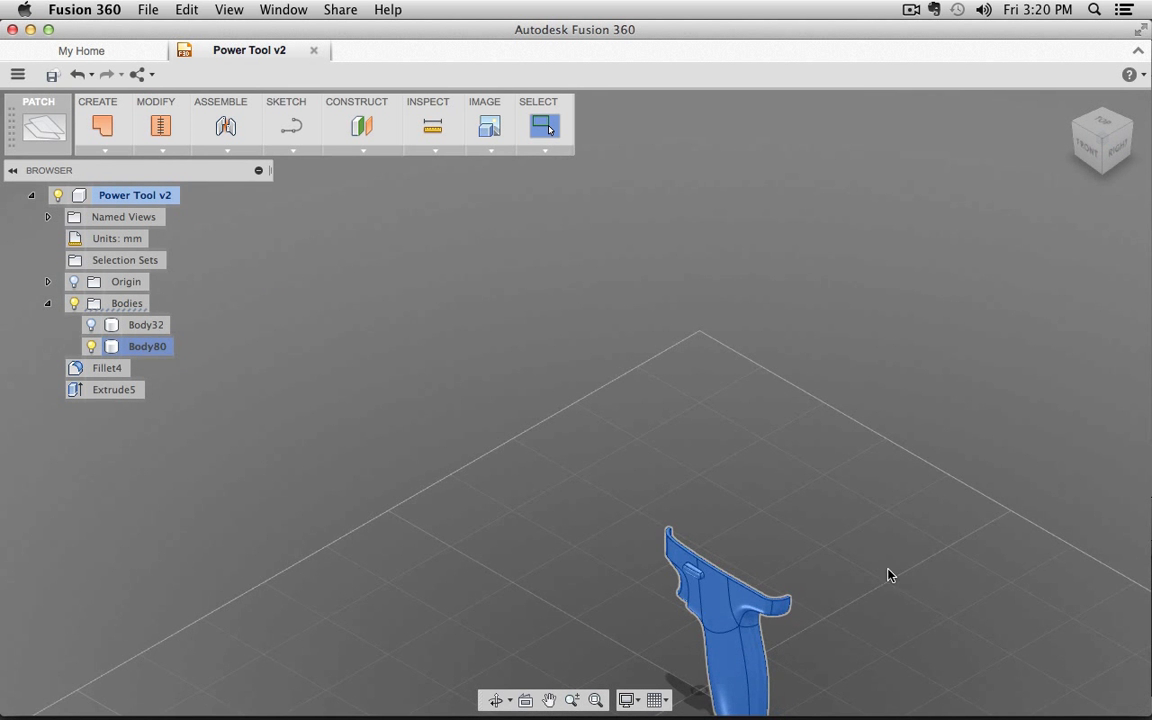
{"action": "middle_click_drag", "start_coordinate": [845, 567], "coordinate": [717, 350]}
{"action": "left_click_drag", "start_coordinate": [647, 565], "coordinate": [599, 561]}
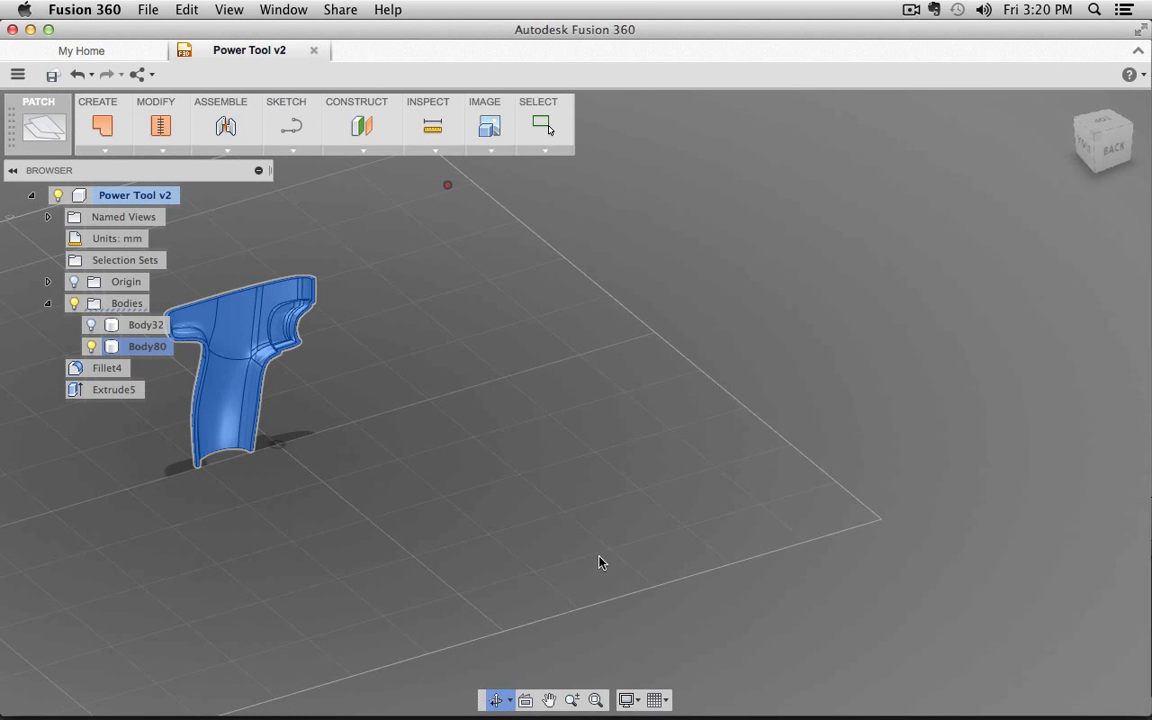
{"action": "key", "text": "Escape"}
{"action": "middle_click_drag", "start_coordinate": [424, 357], "coordinate": [648, 404], "text": "shift"}
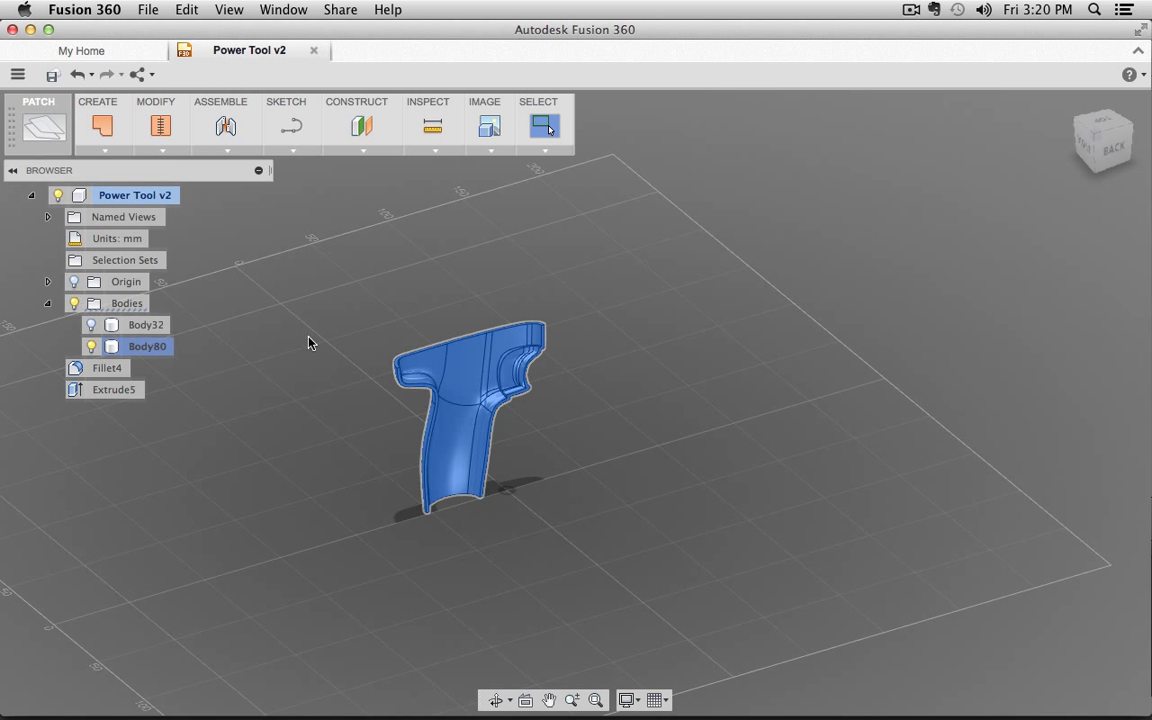
{"action": "left_click", "coordinate": [162, 151]}
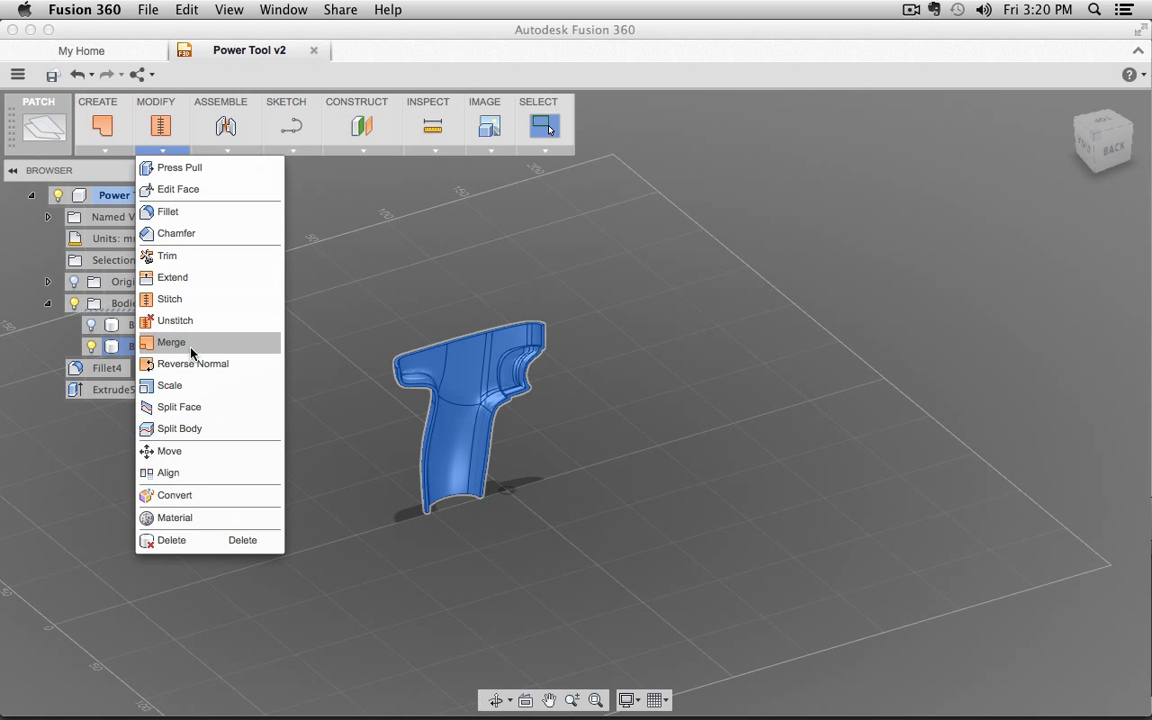
{"action": "left_click", "coordinate": [104, 151]}
{"action": "left_click", "coordinate": [104, 151]}
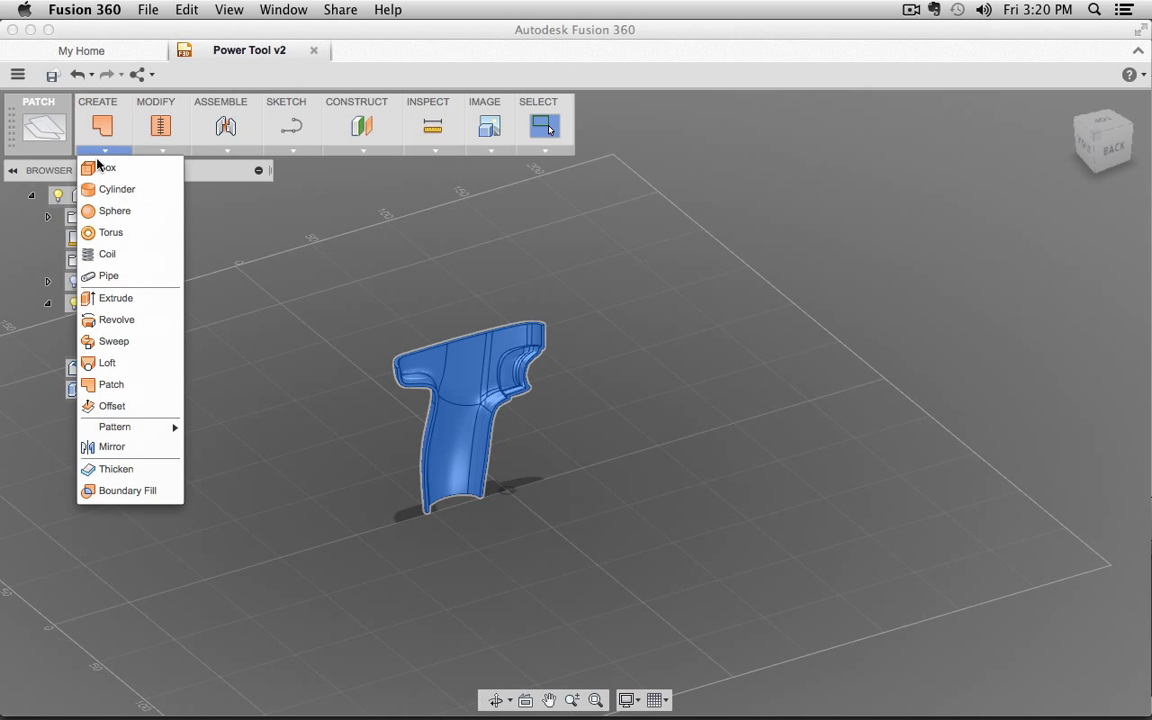
{"action": "left_click", "coordinate": [267, 320]}
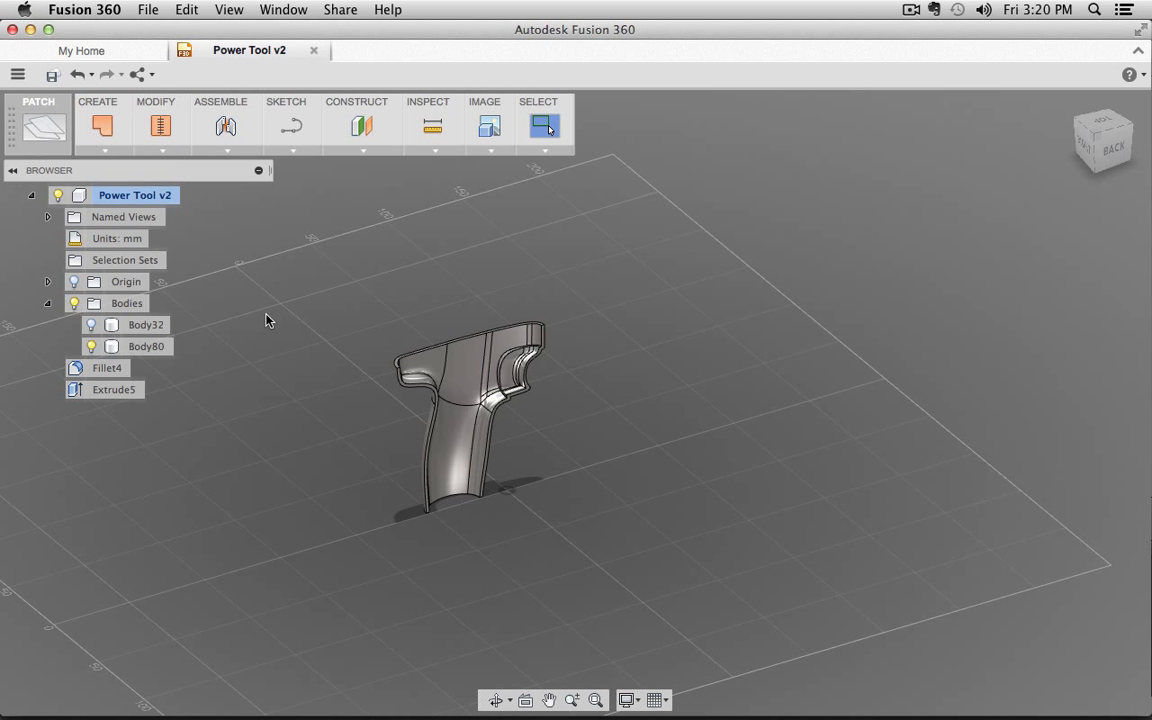
- Mirror the restitched half-handle body across the vertical origin plane along its cut face, using the Model workspace's Mirror command
{"action": "left_click", "coordinate": [45, 128]}
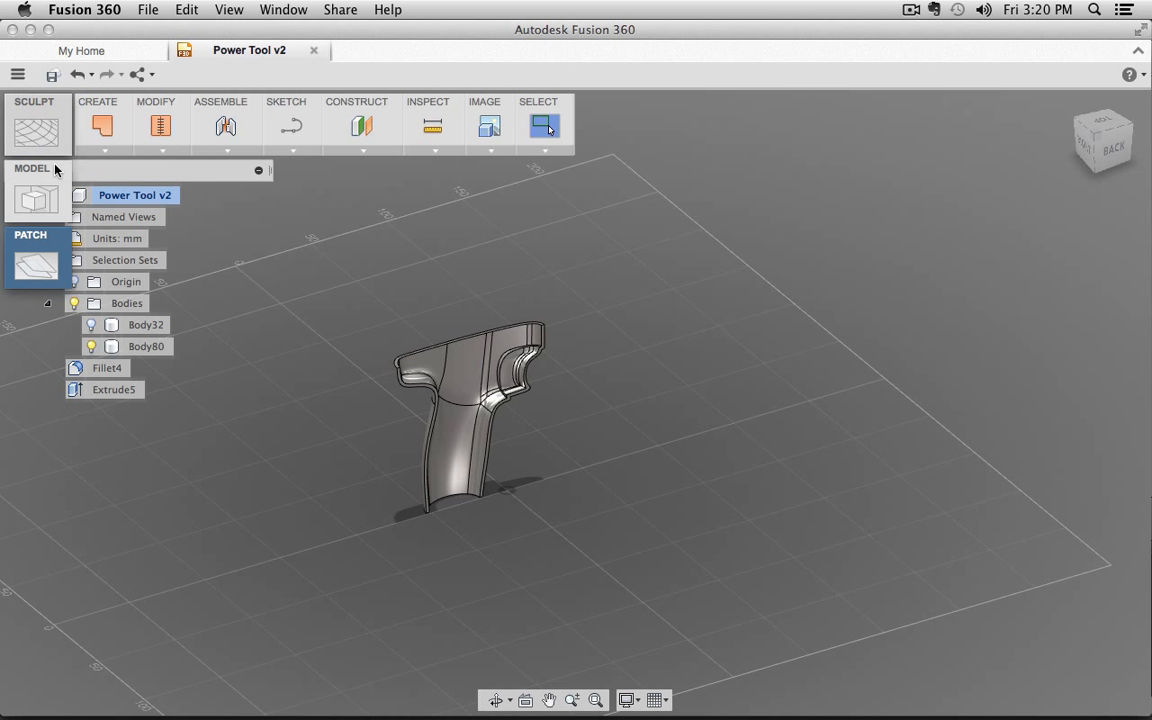
{"action": "left_click", "coordinate": [31, 198]}
{"action": "left_click", "coordinate": [98, 150]}
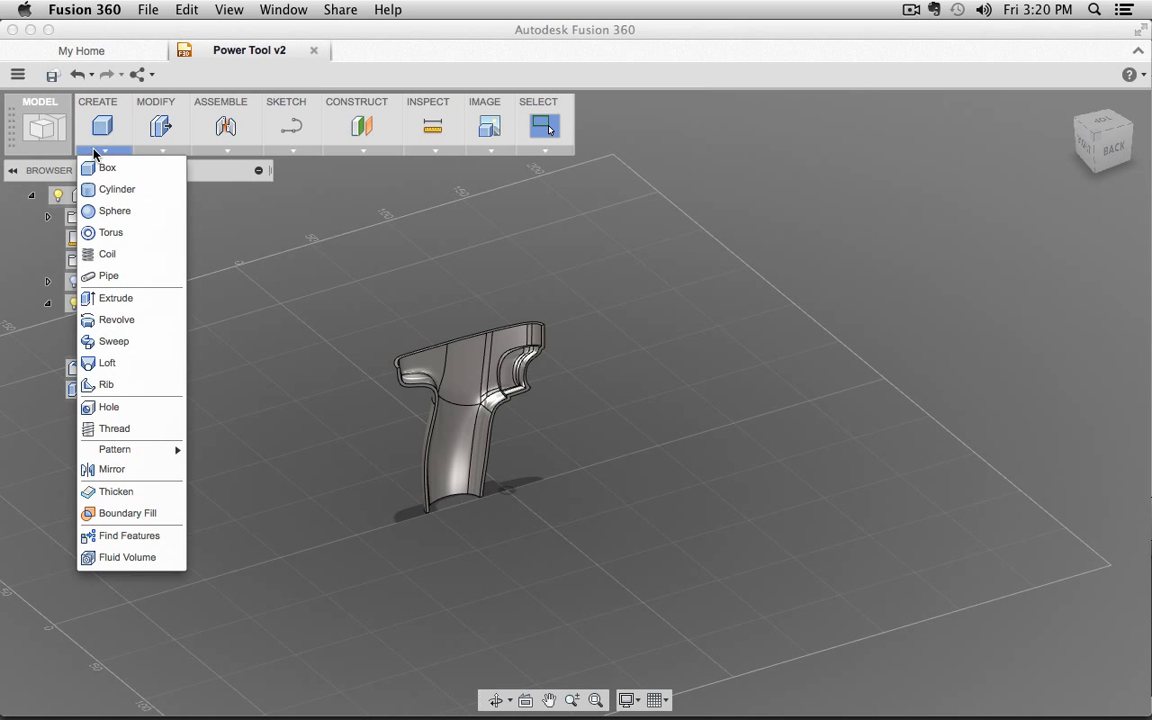
{"action": "left_click", "coordinate": [112, 470]}
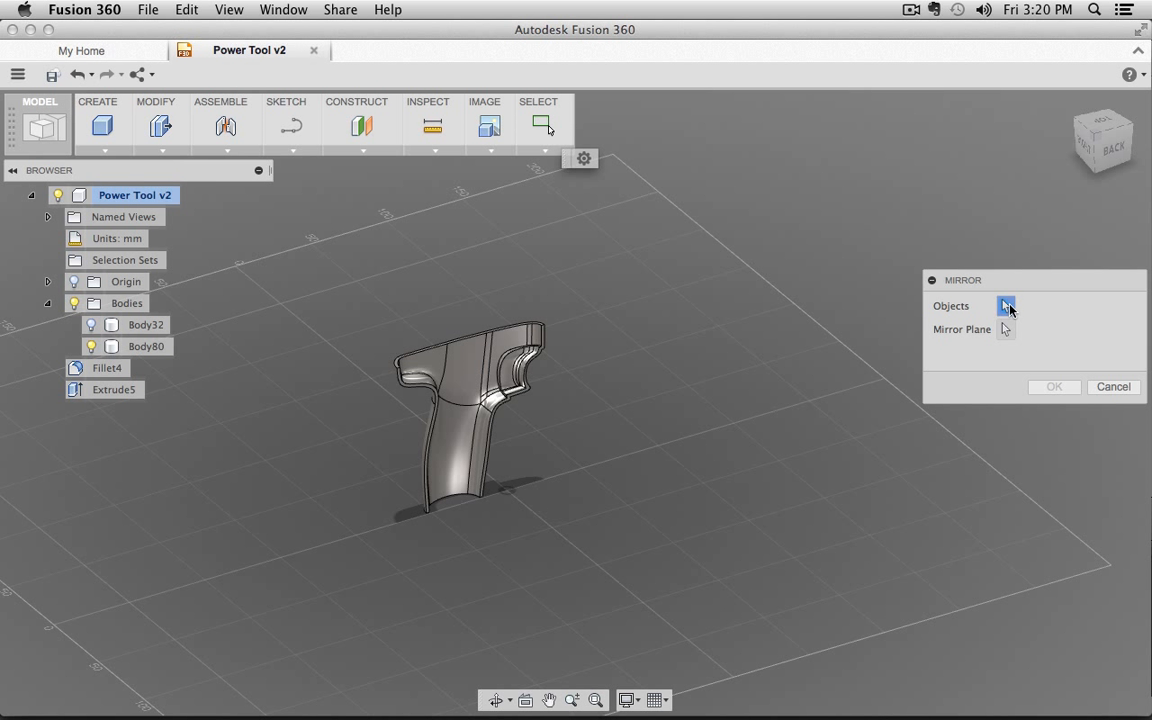
{"action": "left_click", "coordinate": [468, 432]}
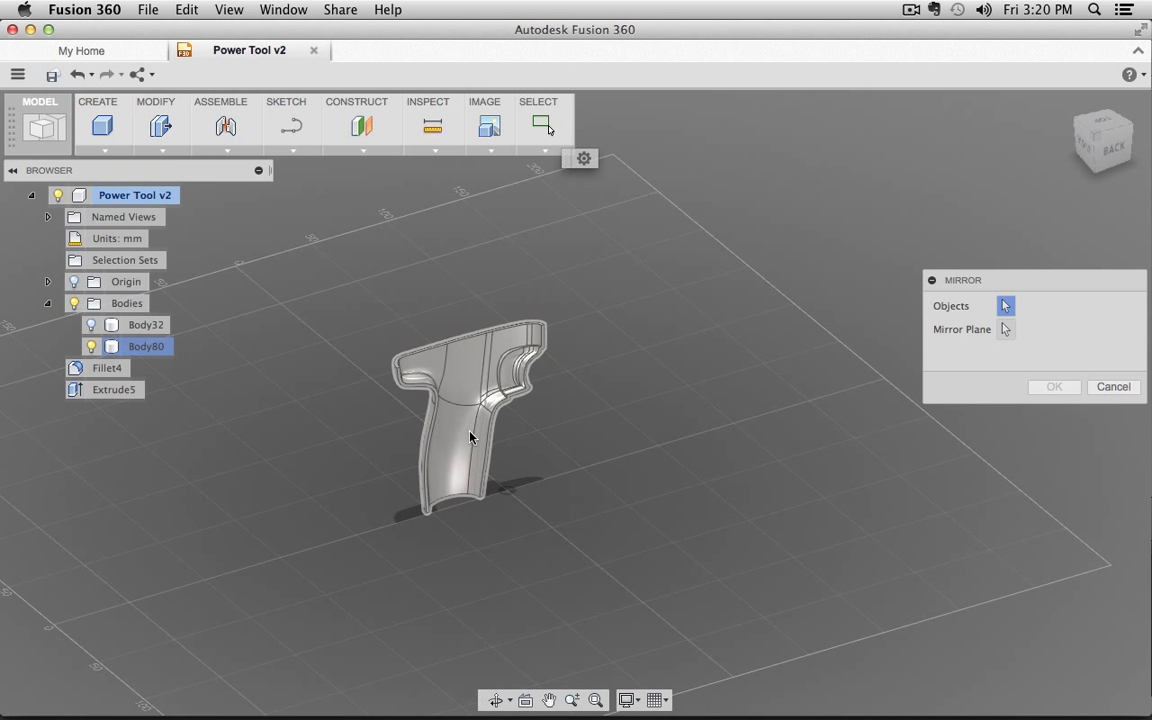
{"action": "left_click", "coordinate": [1006, 331]}
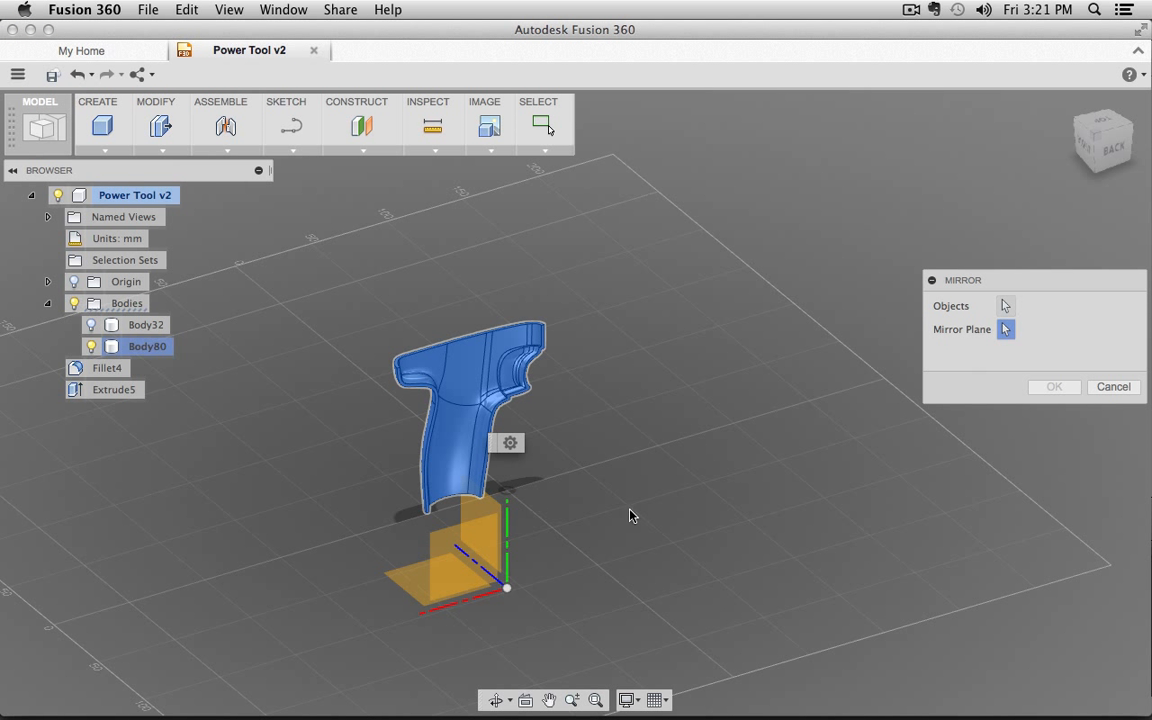
{"action": "middle_click_drag", "start_coordinate": [442, 545], "coordinate": [409, 550], "text": "shift"}
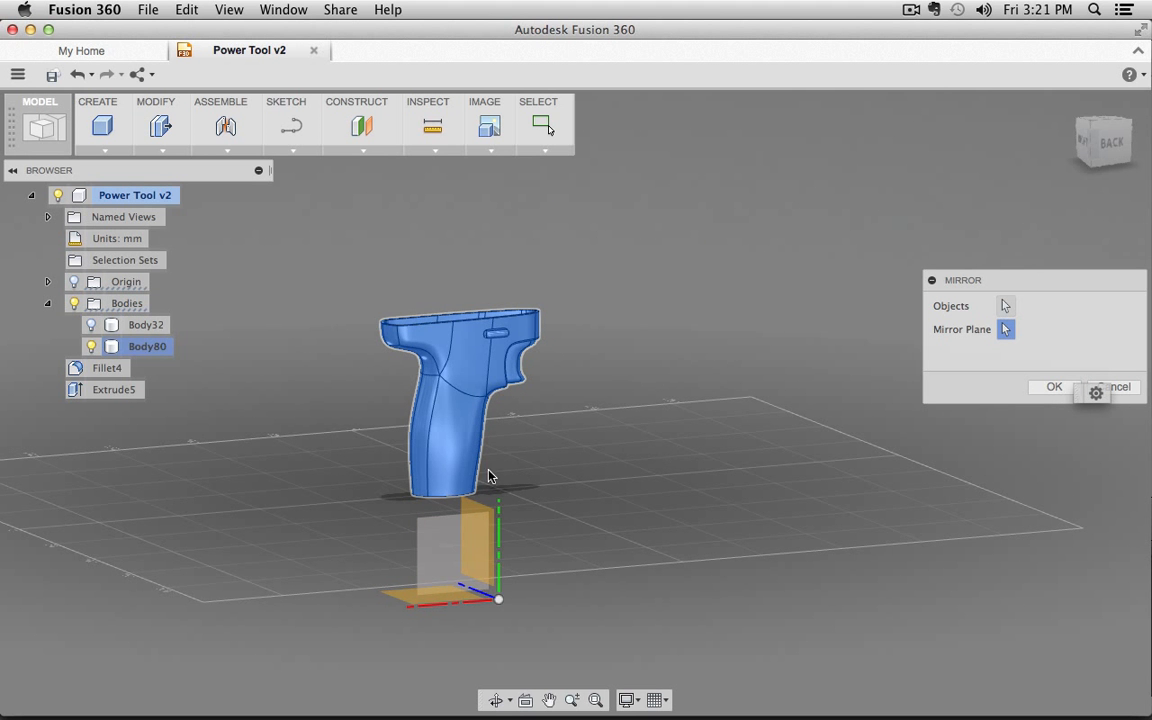
{"action": "middle_click_drag", "start_coordinate": [488, 475], "coordinate": [1043, 410], "text": "shift"}
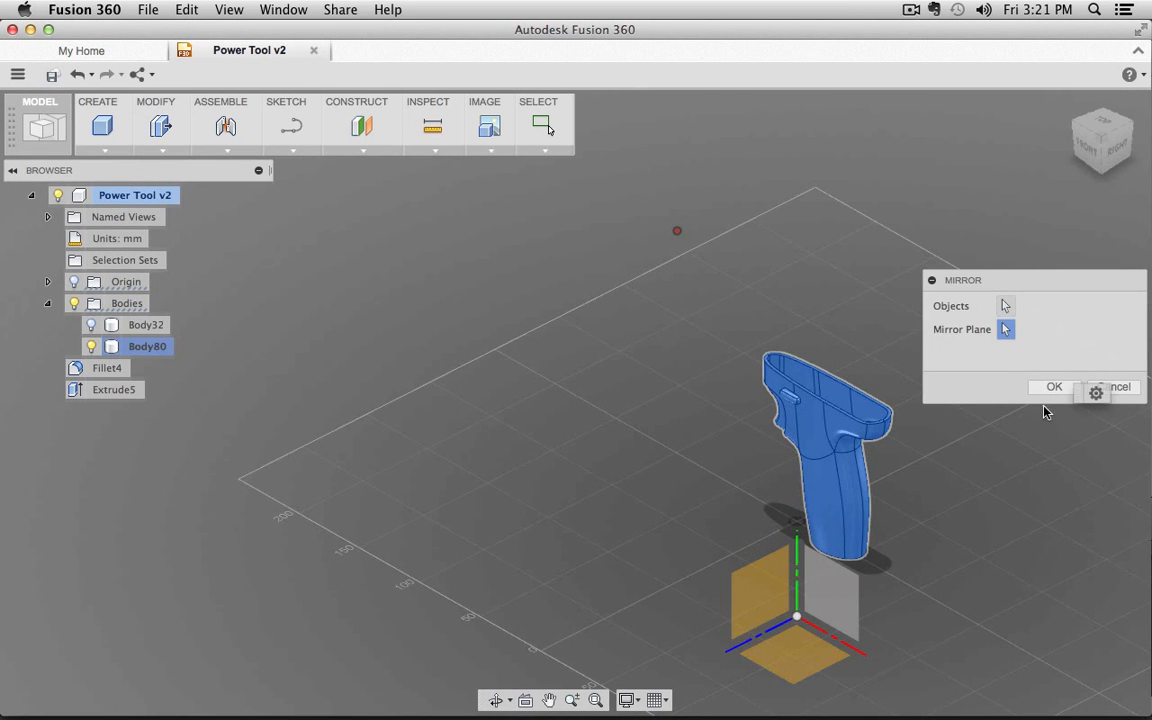
{"action": "key", "text": "Return"}
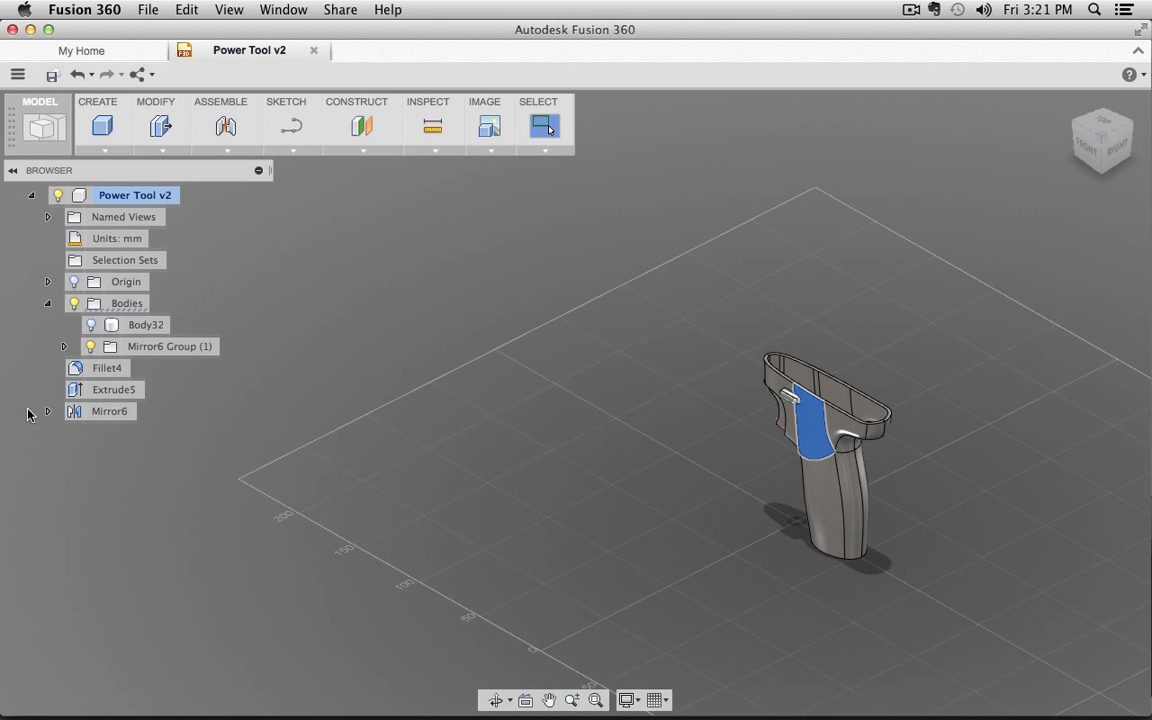
- Examine the occurrences of the mirror feature and the face sets they contain
{"action": "left_click", "coordinate": [46, 412]}
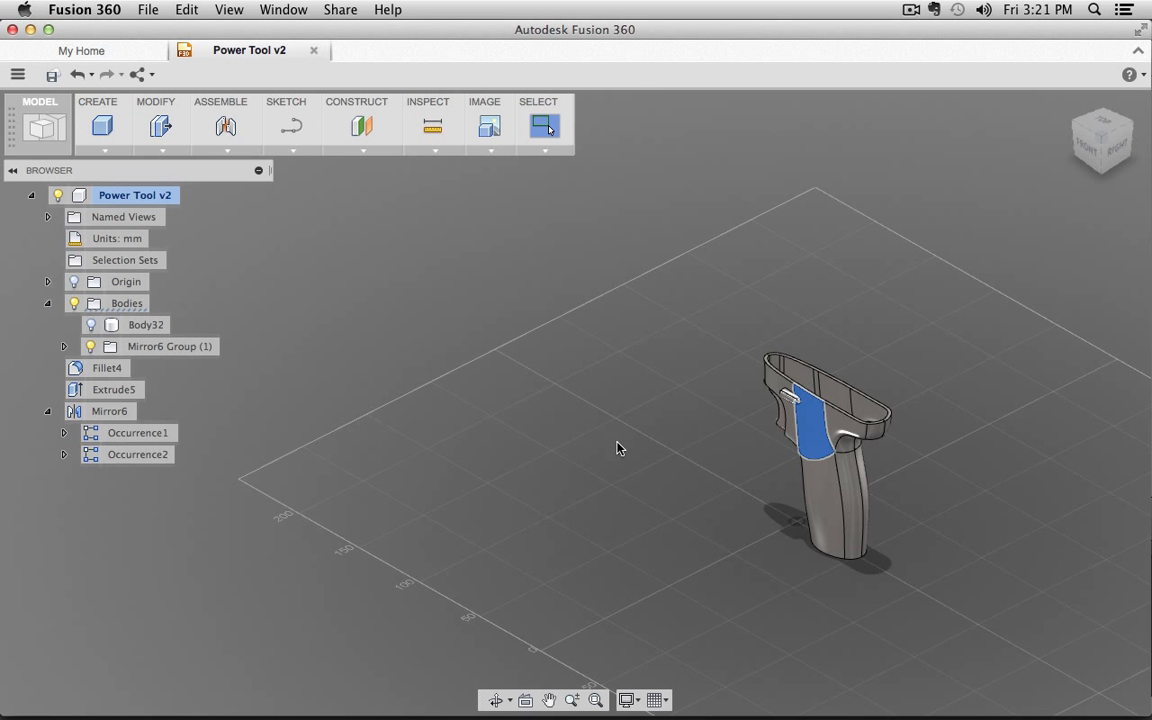
{"action": "left_click", "coordinate": [63, 454]}
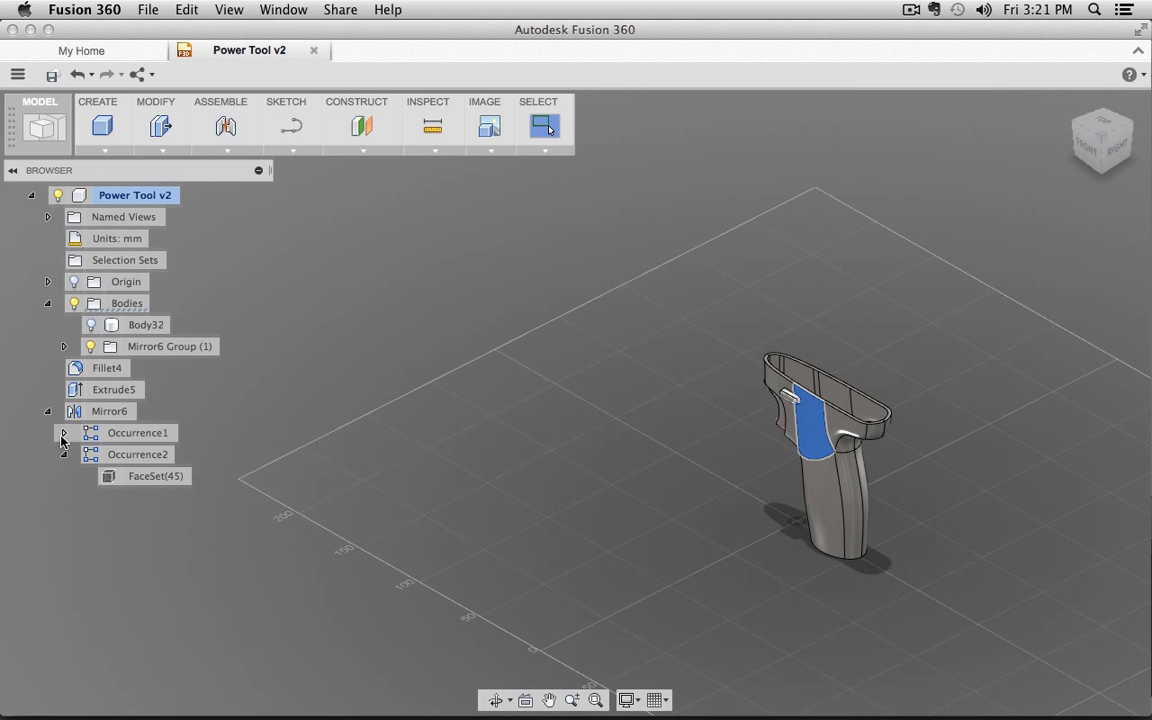
{"action": "left_click", "coordinate": [63, 433]}
{"action": "left_click", "coordinate": [63, 433]}
{"action": "left_click", "coordinate": [63, 455]}
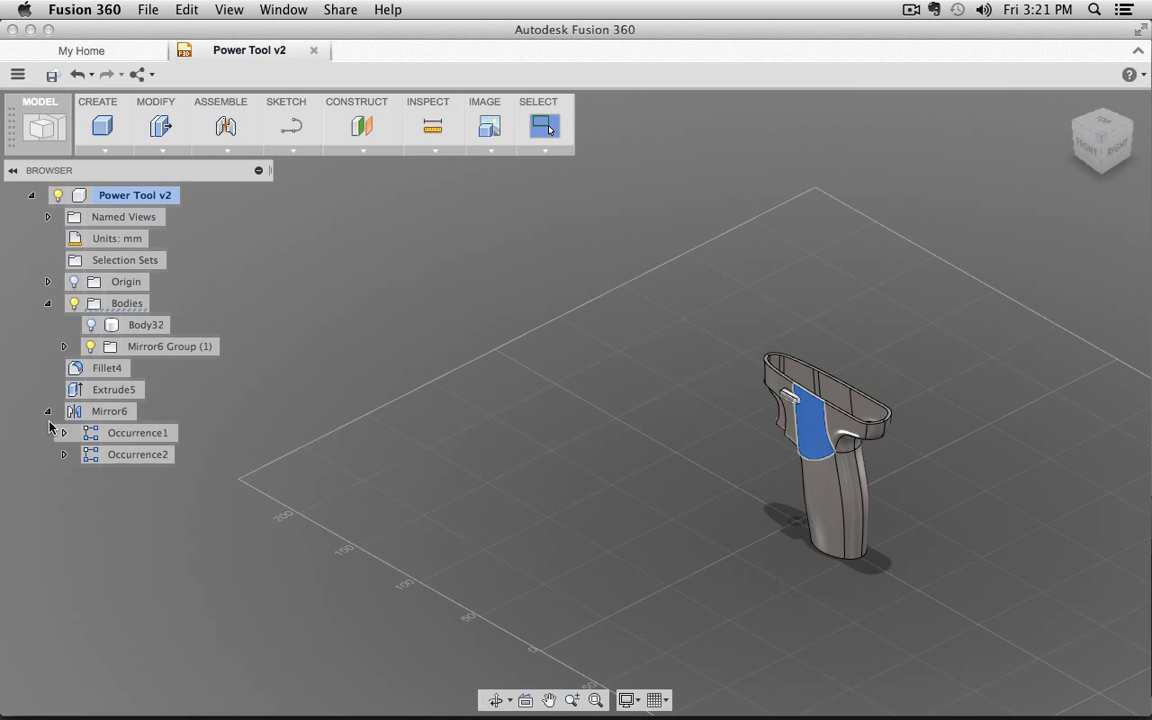
- Inspect the faces covered by the mirror feature on the full handle and the face set under each of its two occurrences
{"action": "left_click", "coordinate": [47, 411]}
{"action": "middle_click_drag", "start_coordinate": [605, 505], "coordinate": [480, 468], "text": "shift"}
{"action": "left_click", "coordinate": [97, 413]}
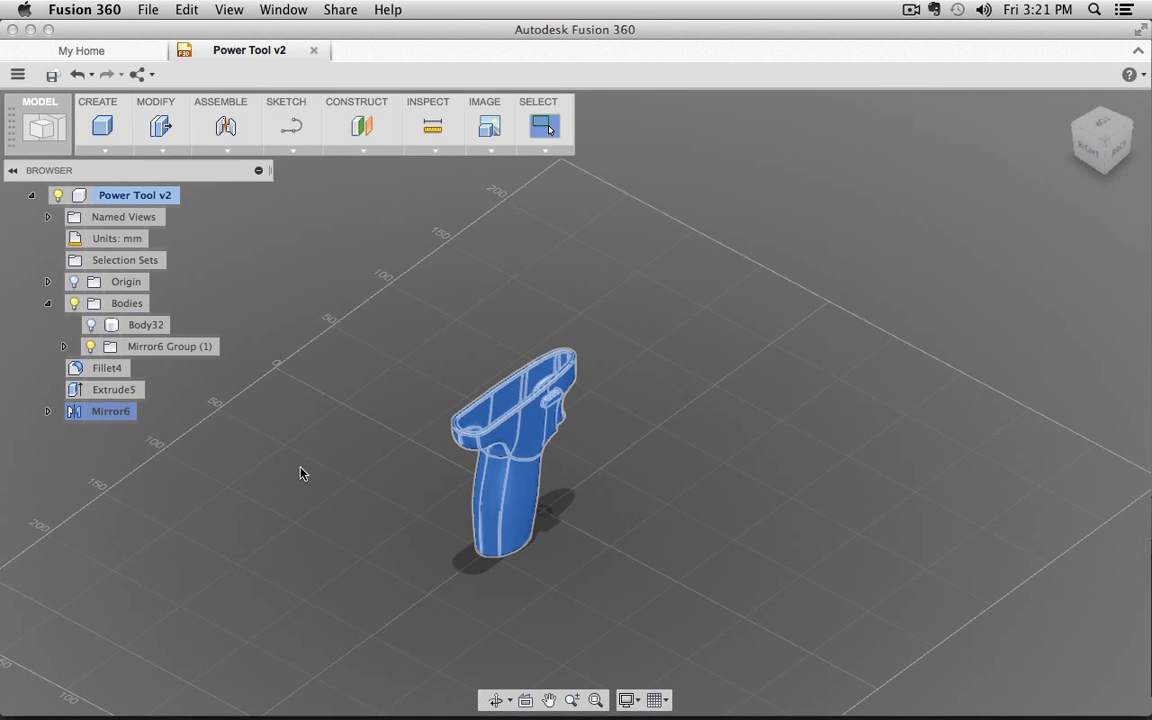
{"action": "middle_click_drag", "start_coordinate": [301, 470], "coordinate": [548, 363], "text": "shift"}
{"action": "scroll", "coordinate": [548, 363], "scroll_direction": "up", "scroll_amount": 10}
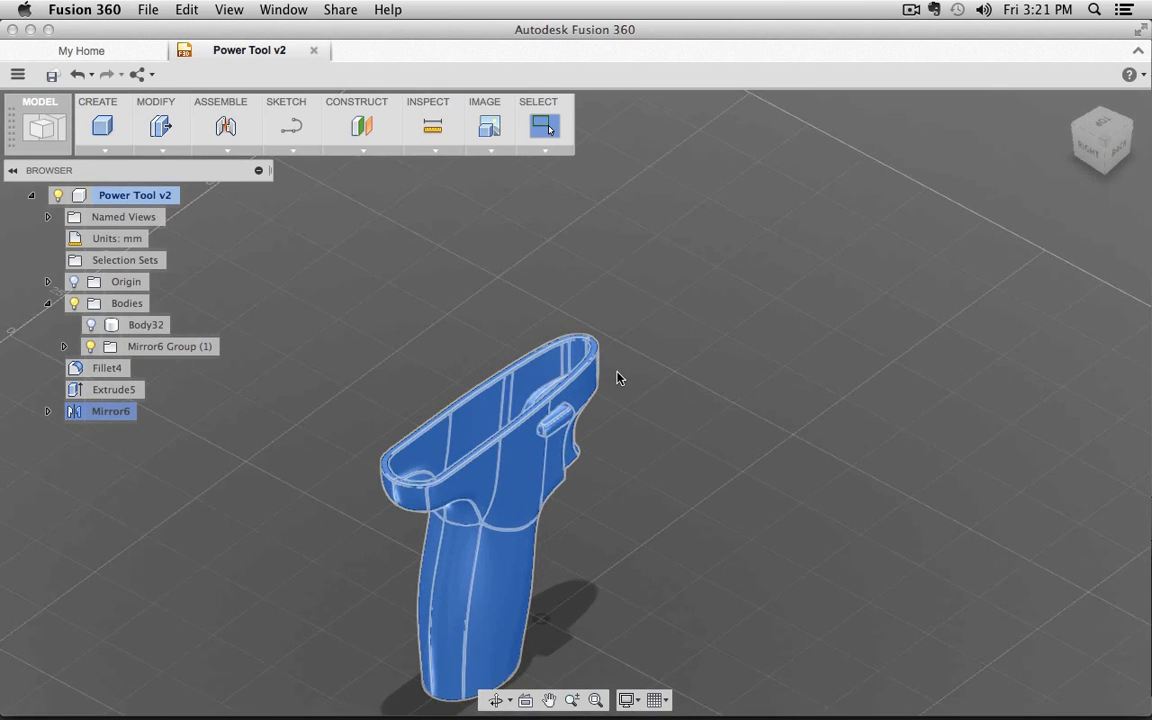
{"action": "left_click", "coordinate": [836, 368]}
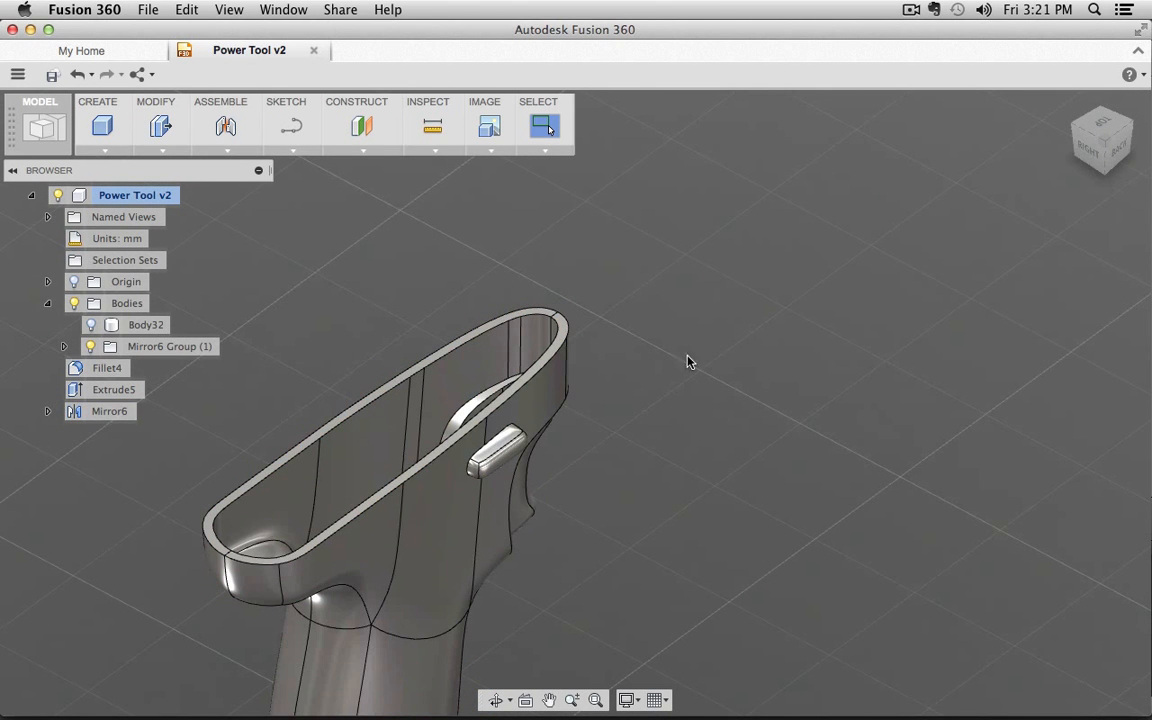
{"action": "left_click", "coordinate": [47, 411]}
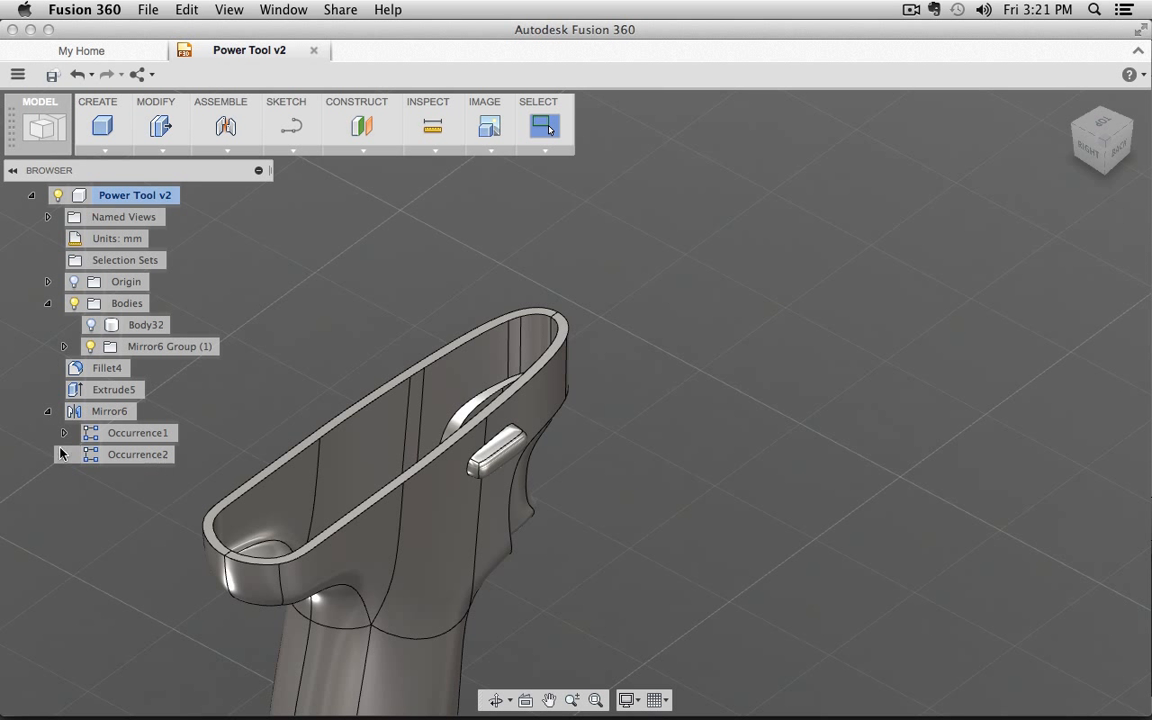
{"action": "left_click", "coordinate": [64, 454]}
{"action": "left_click", "coordinate": [64, 433]}
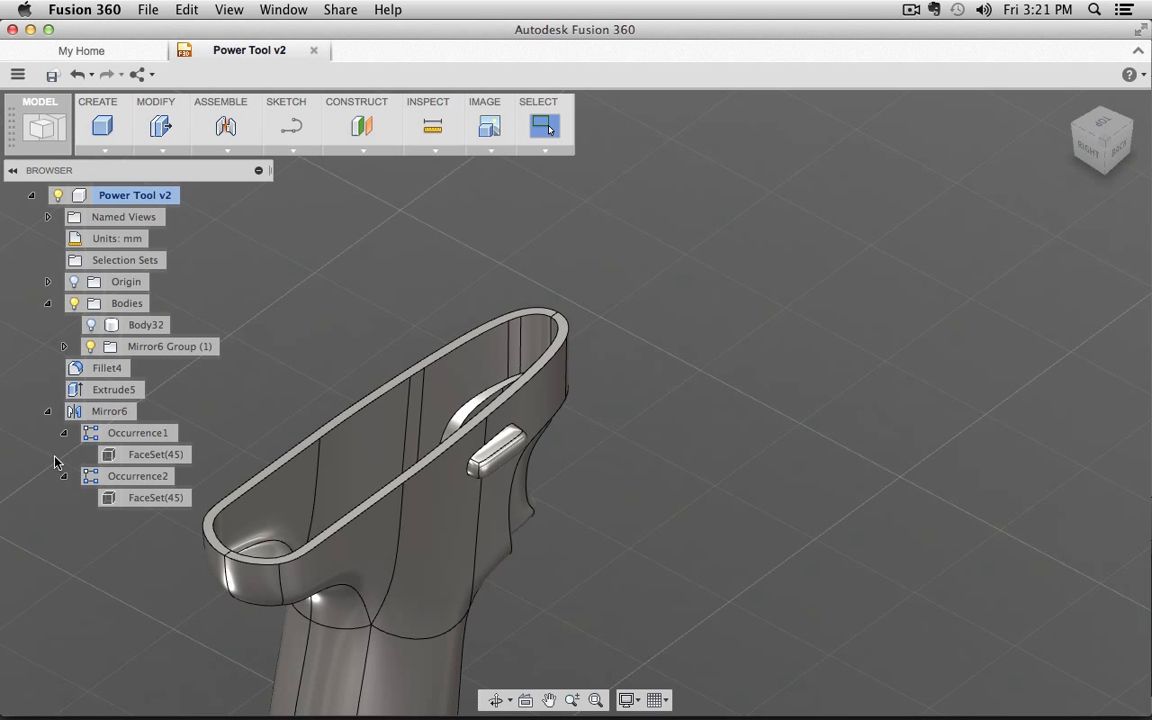
- Toggle the visibility of the mirror group and its single body on and off to check what each one contains
{"action": "left_click", "coordinate": [63, 346]}
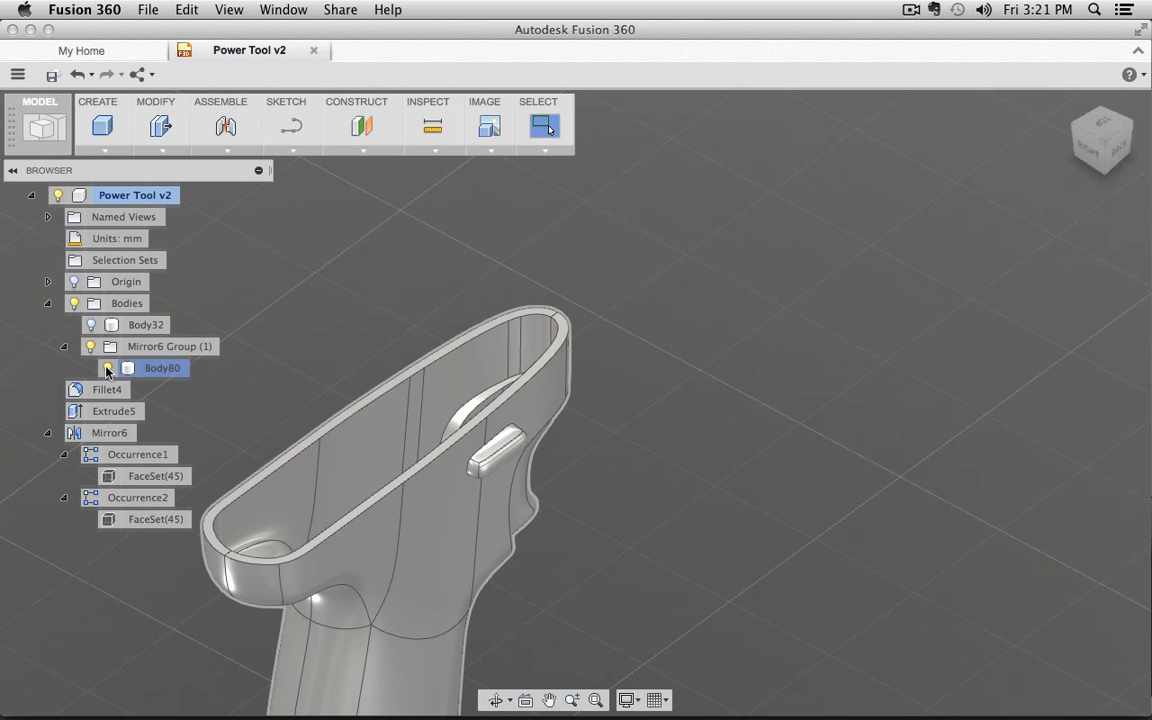
{"action": "left_click", "coordinate": [107, 369]}
{"action": "left_click", "coordinate": [107, 369]}
{"action": "left_click", "coordinate": [90, 346]}
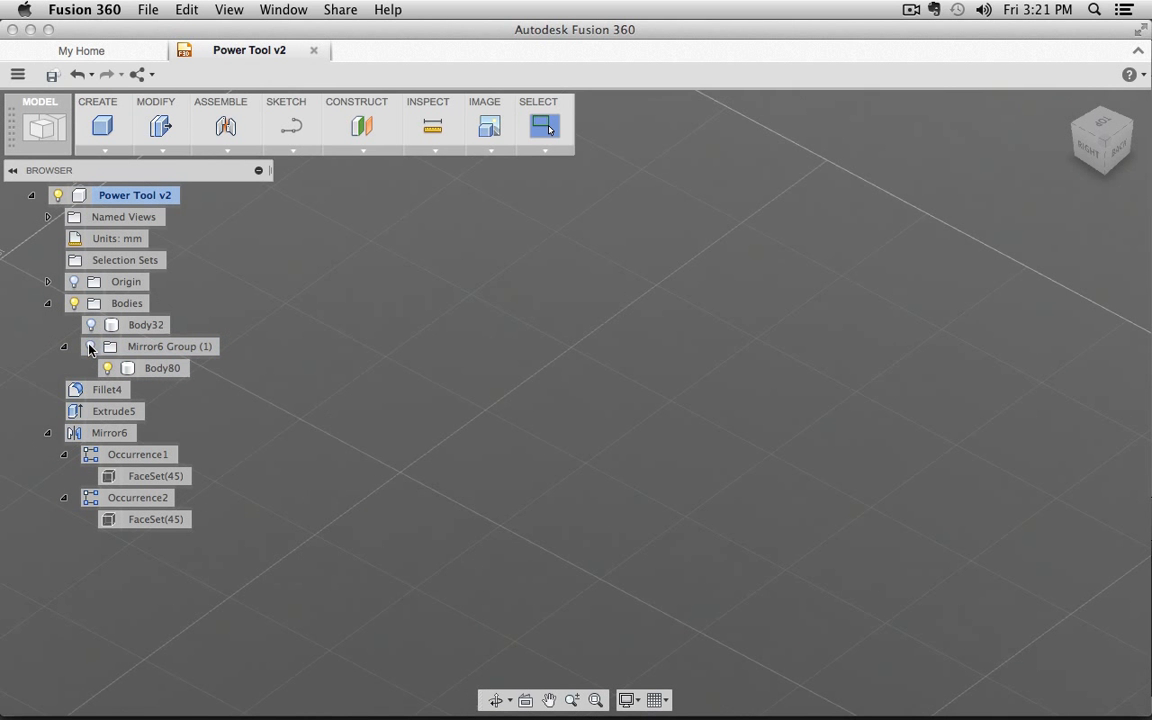
{"action": "left_click", "coordinate": [90, 346]}
{"action": "left_click", "coordinate": [90, 346]}
{"action": "left_click", "coordinate": [90, 346]}
{"action": "left_click", "coordinate": [90, 346]}
{"action": "left_click", "coordinate": [90, 346]}
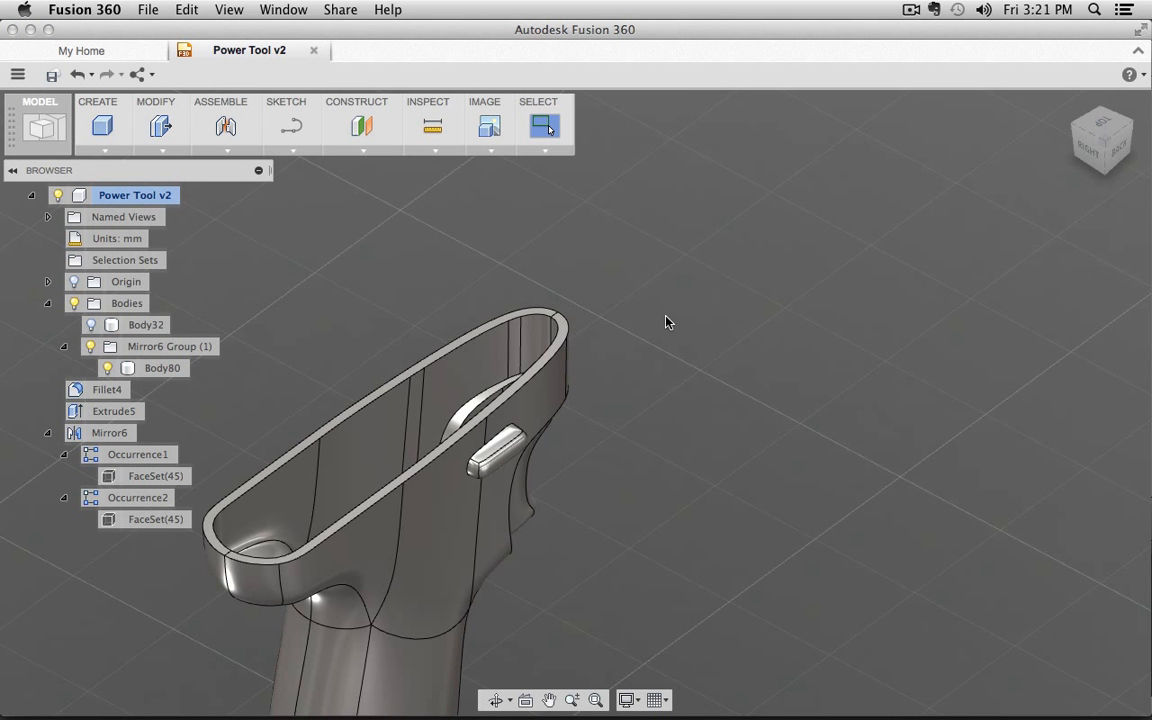
{"action": "scroll", "coordinate": [666, 322], "scroll_direction": "down", "scroll_amount": 5}
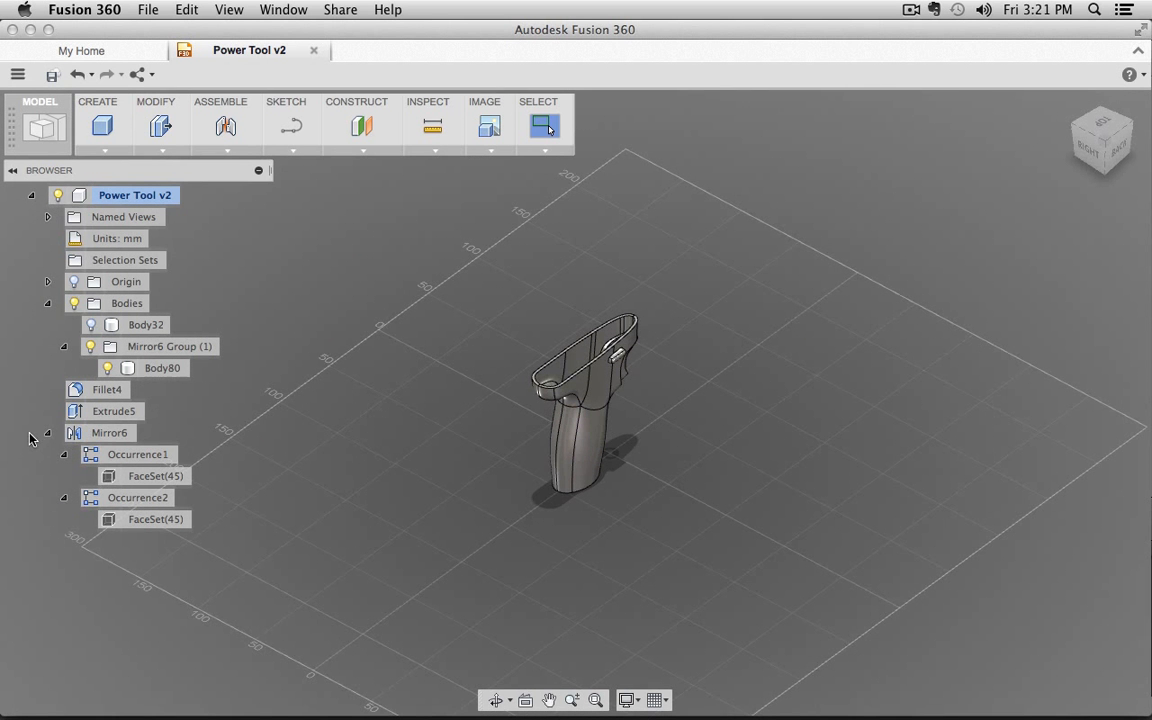
{"action": "left_click", "coordinate": [48, 433]}
{"action": "left_click", "coordinate": [108, 368]}
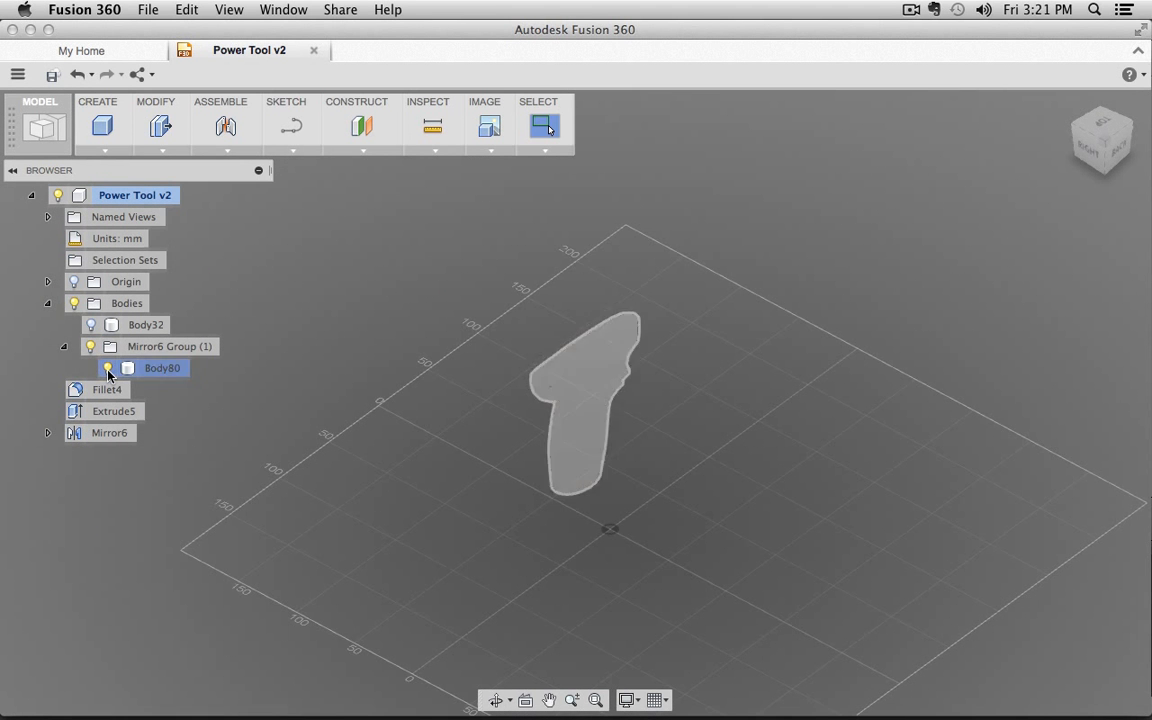
{"action": "left_click", "coordinate": [108, 368]}
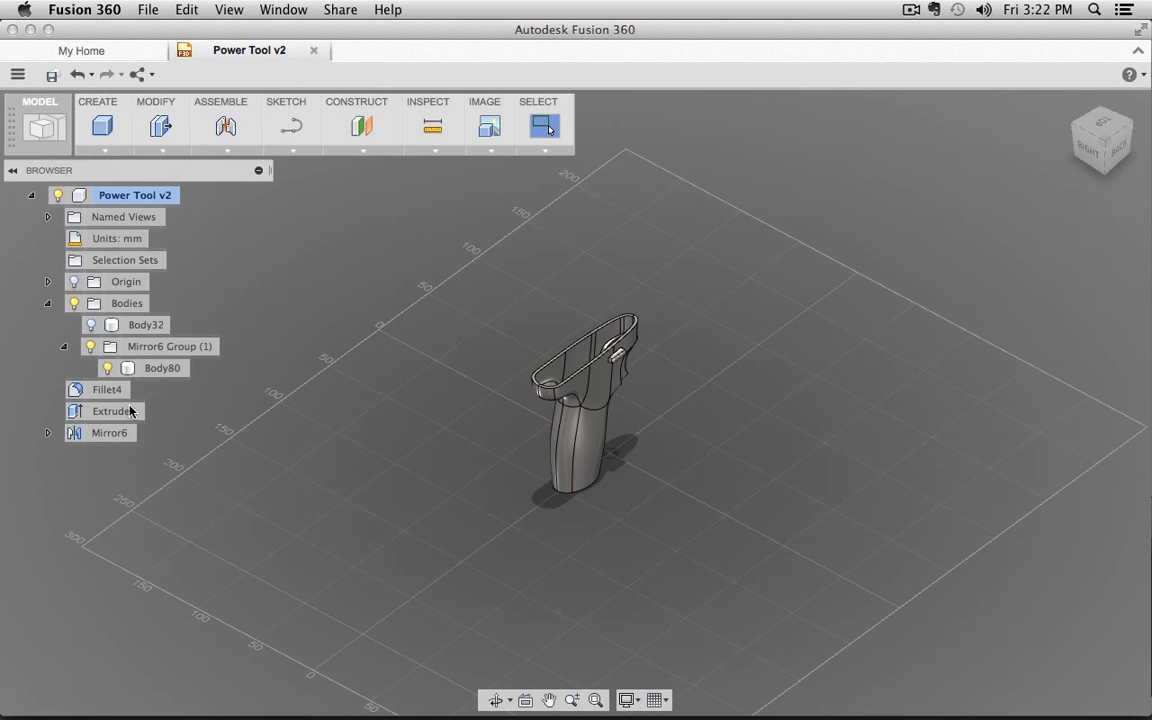
{"action": "left_click", "coordinate": [47, 432]}
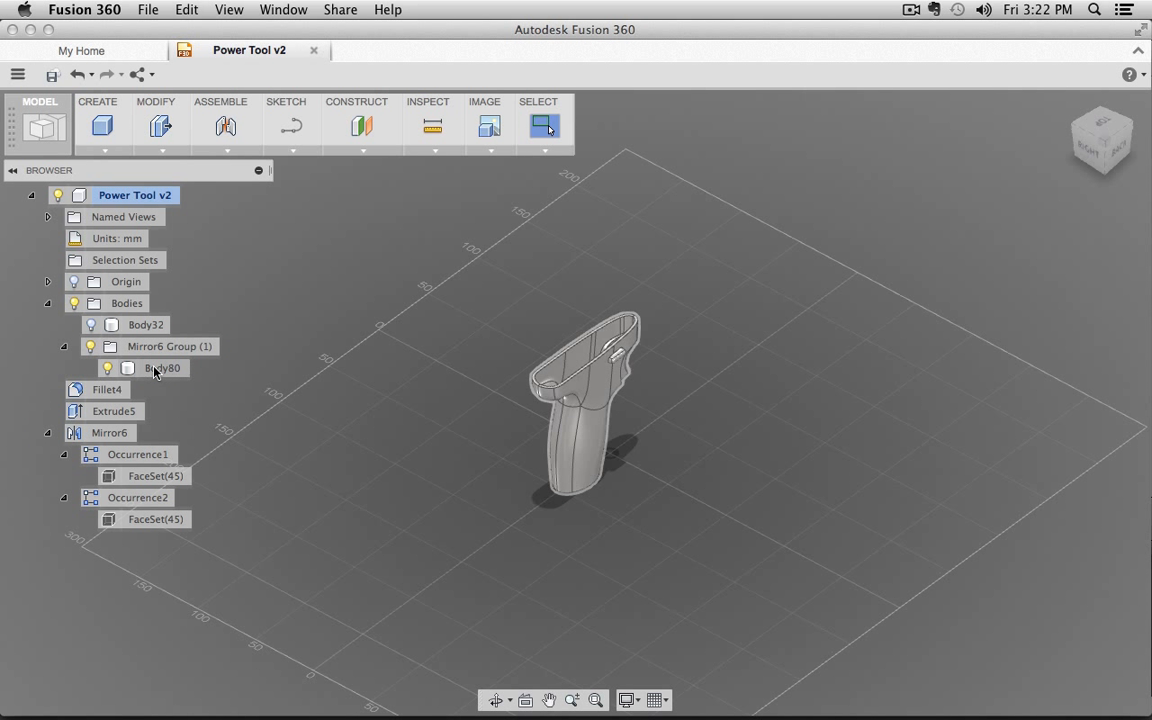
- Unstitch the mirrored full-handle body, Body80, into separate surfaces using the Patch workspace
{"action": "left_click", "coordinate": [160, 350]}
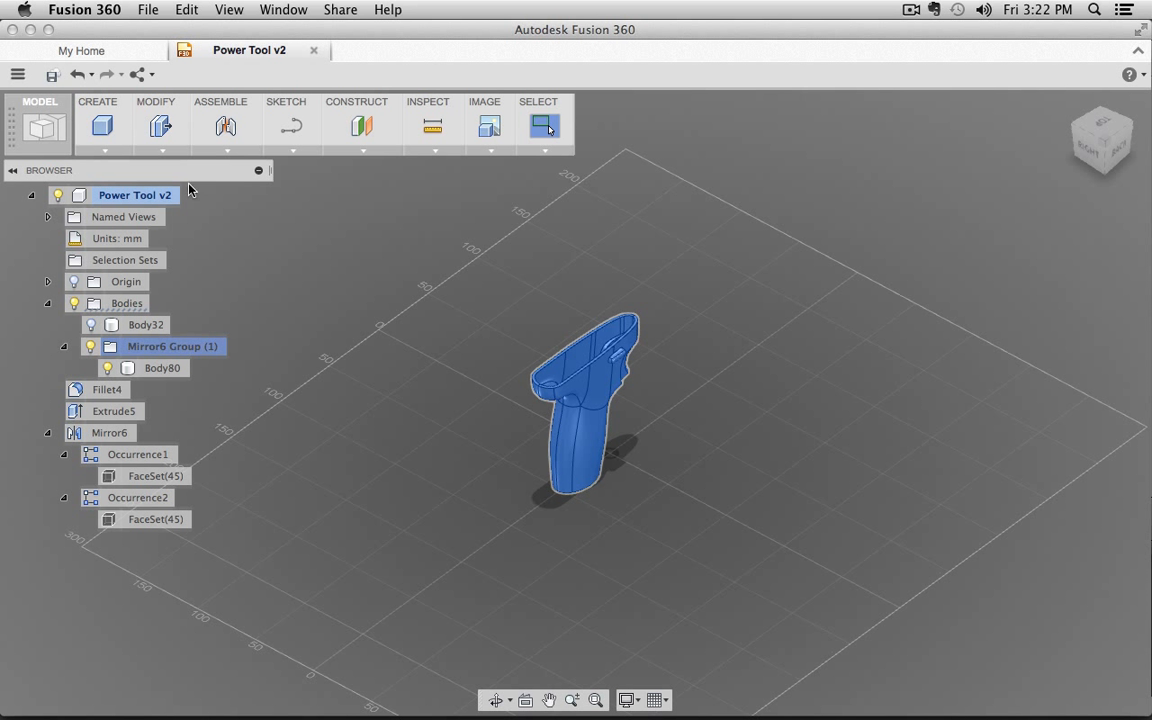
{"action": "left_click", "coordinate": [36, 128]}
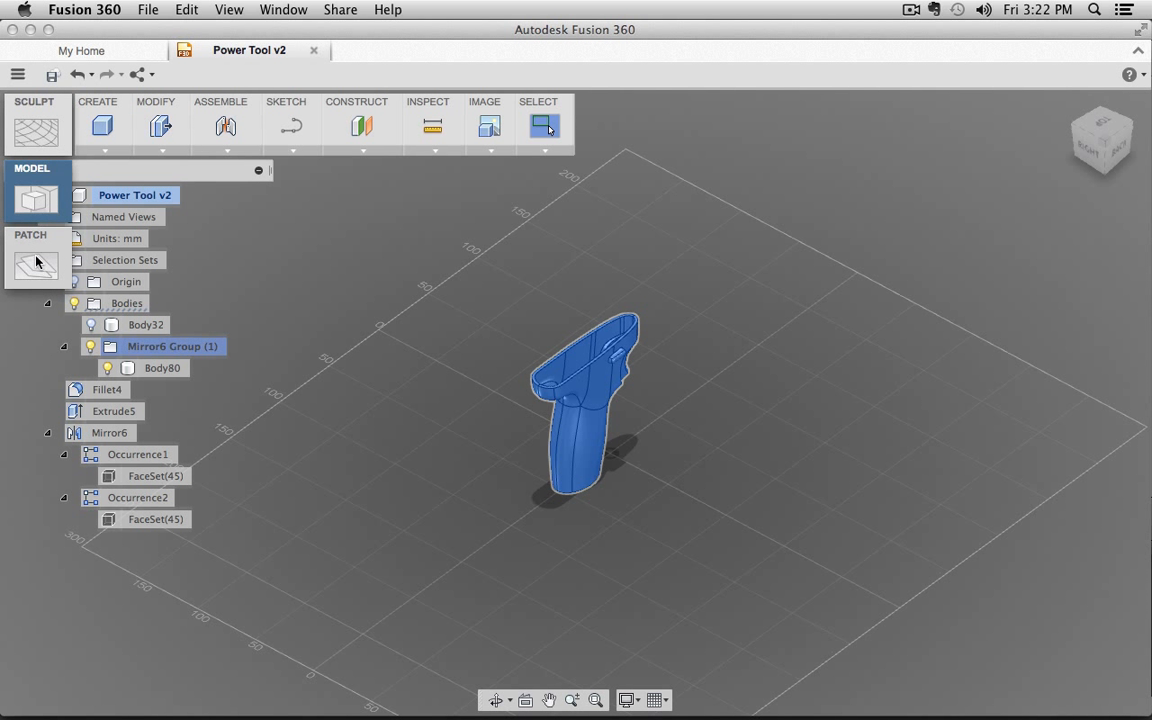
{"action": "left_click", "coordinate": [34, 250]}
{"action": "left_click", "coordinate": [163, 148]}
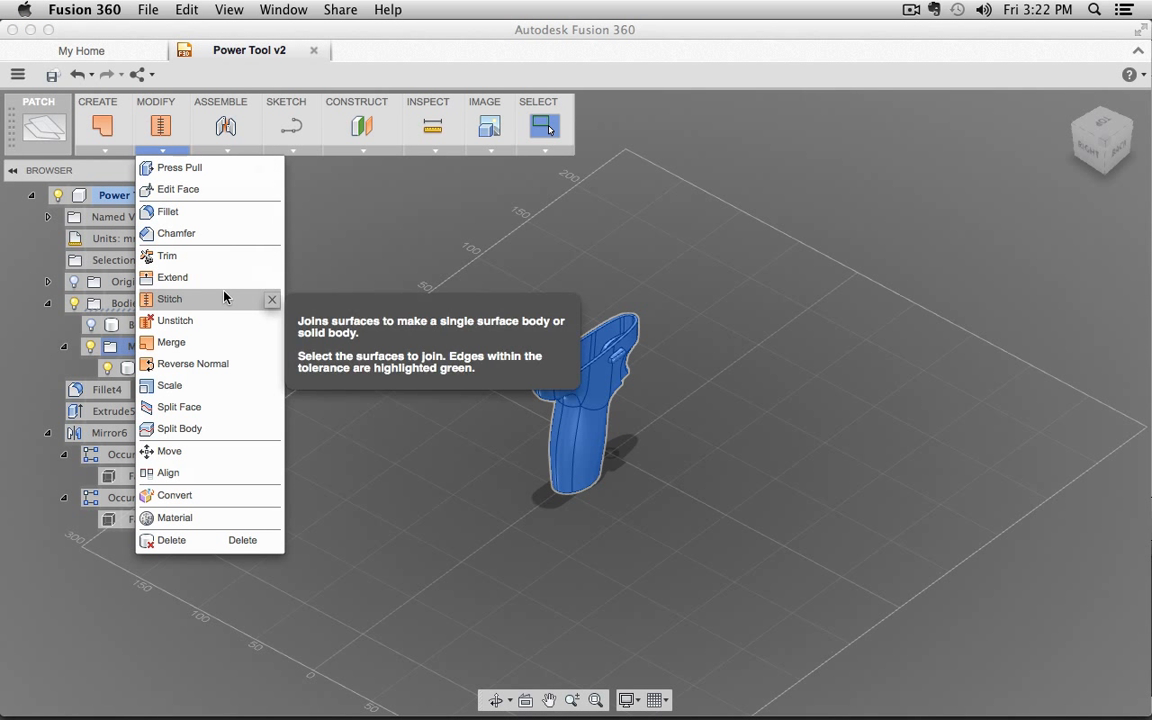
{"action": "left_click", "coordinate": [215, 320]}
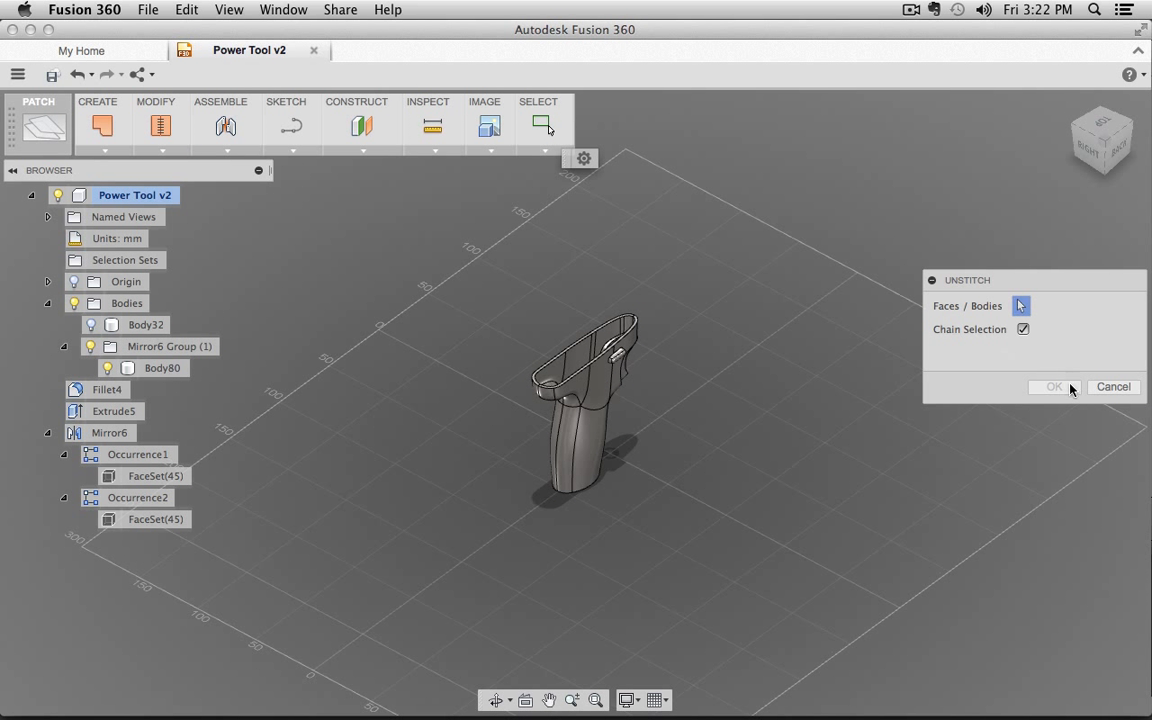
{"action": "left_click", "coordinate": [158, 371]}
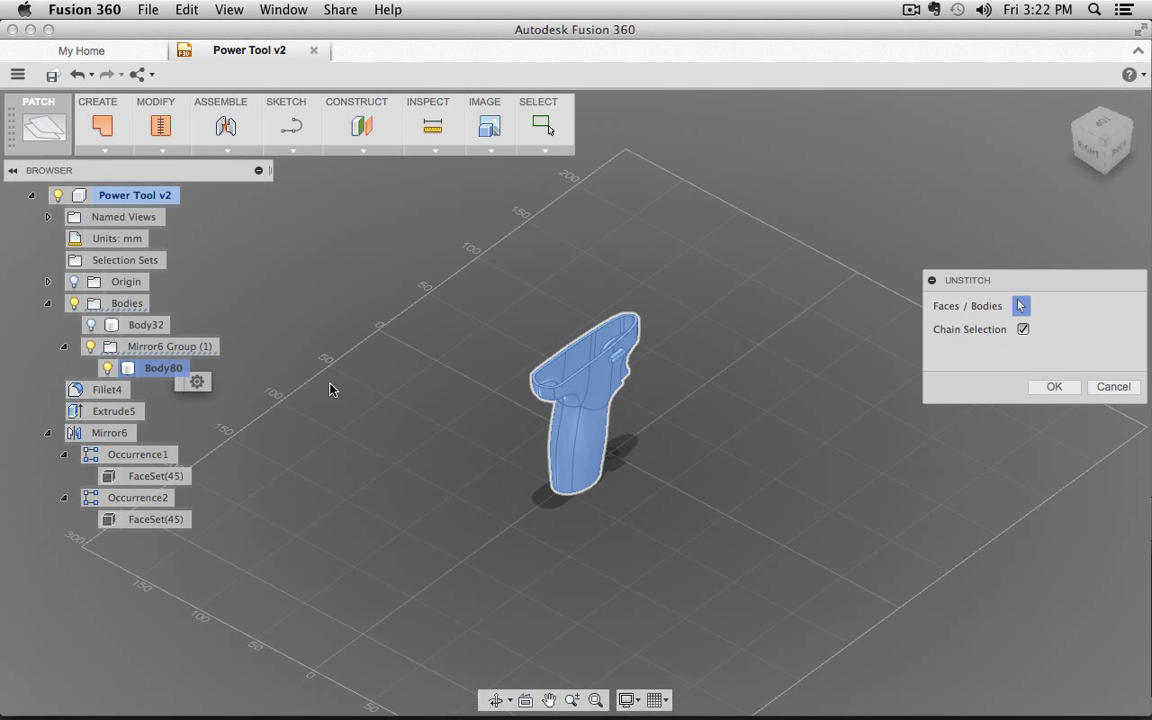
{"action": "left_click", "coordinate": [1052, 386]}
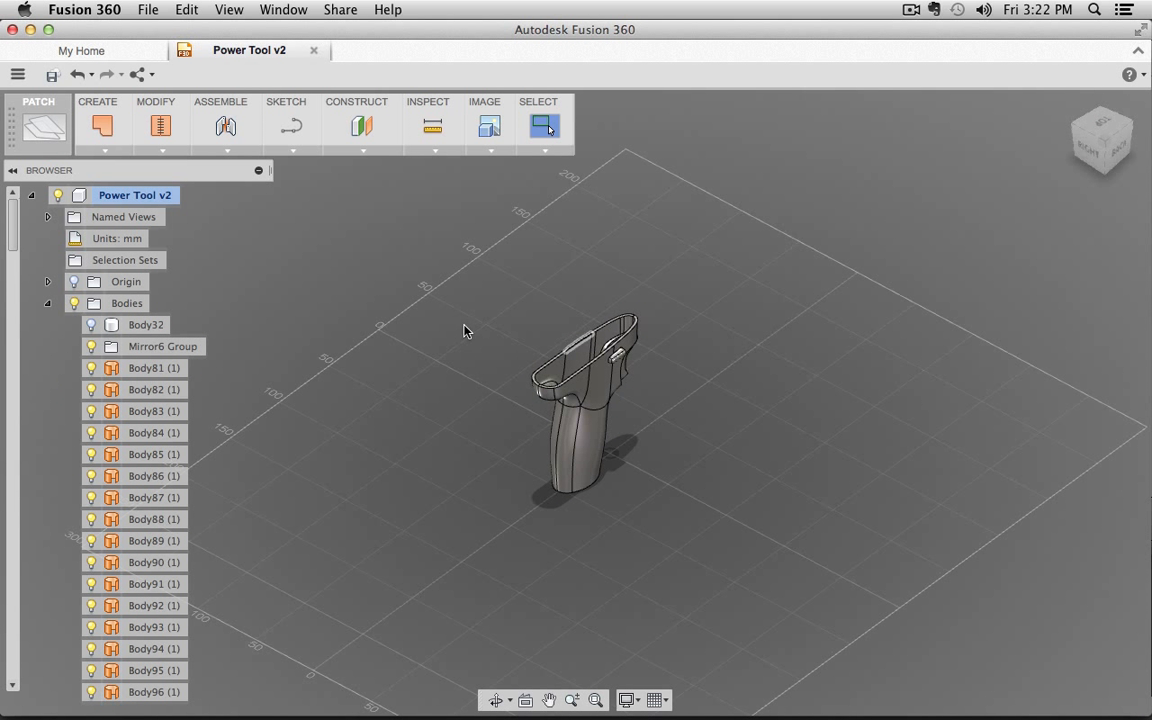
- Stitch all surfaces of the full handle into a new body with a 0.01 mm tolerance
{"action": "left_click_drag", "start_coordinate": [422, 262], "coordinate": [771, 566]}
{"action": "left_click", "coordinate": [161, 128]}
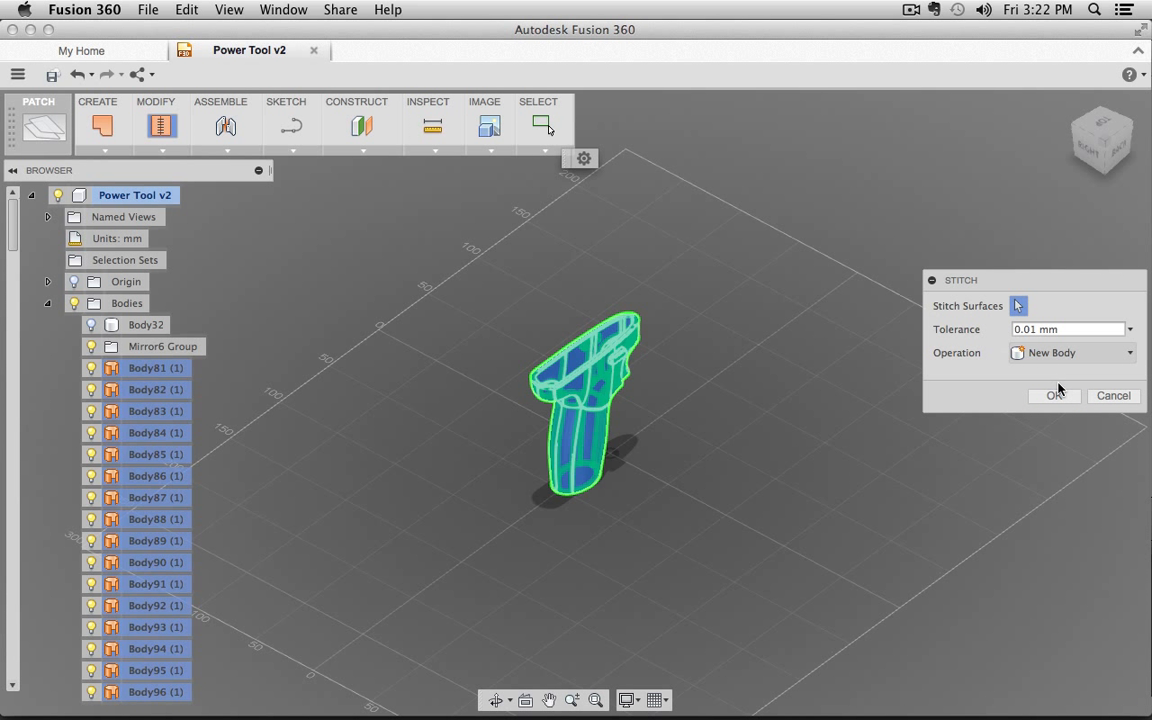
{"action": "left_click", "coordinate": [1055, 395]}
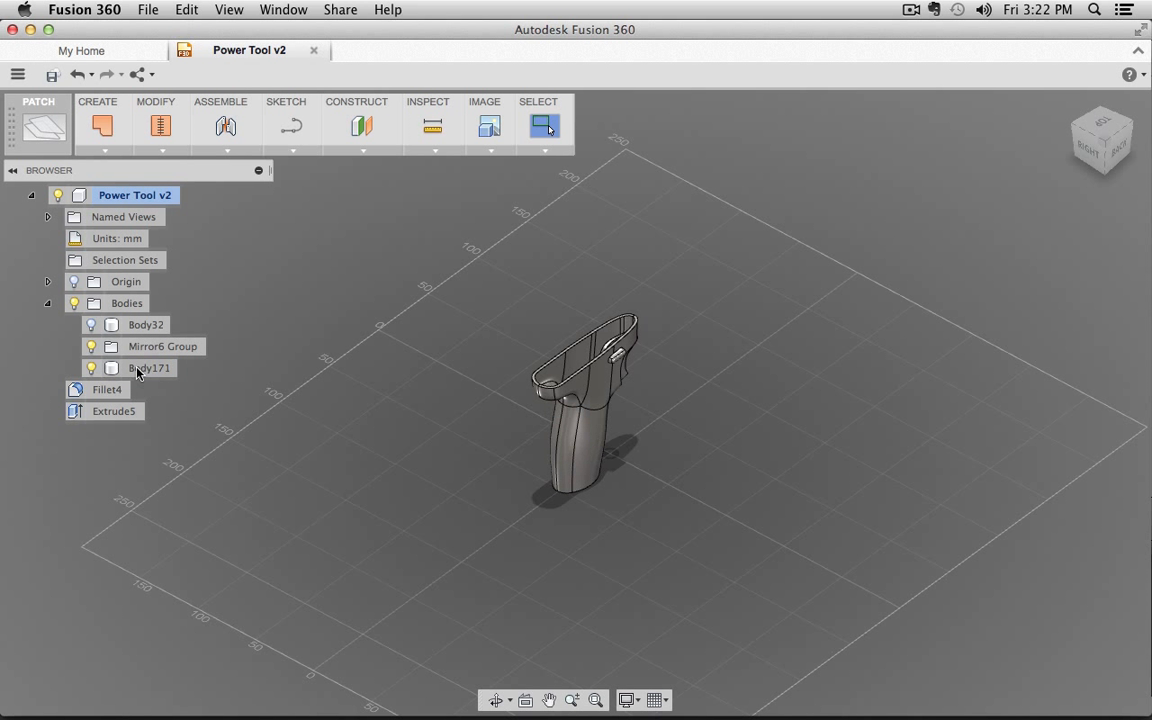
- Hide the Mirror6 Group and check the restitched handle body by toggling its visibility, leaving the body shown
{"action": "left_click", "coordinate": [138, 369]}
{"action": "left_click", "coordinate": [295, 337]}
{"action": "left_click", "coordinate": [90, 347]}
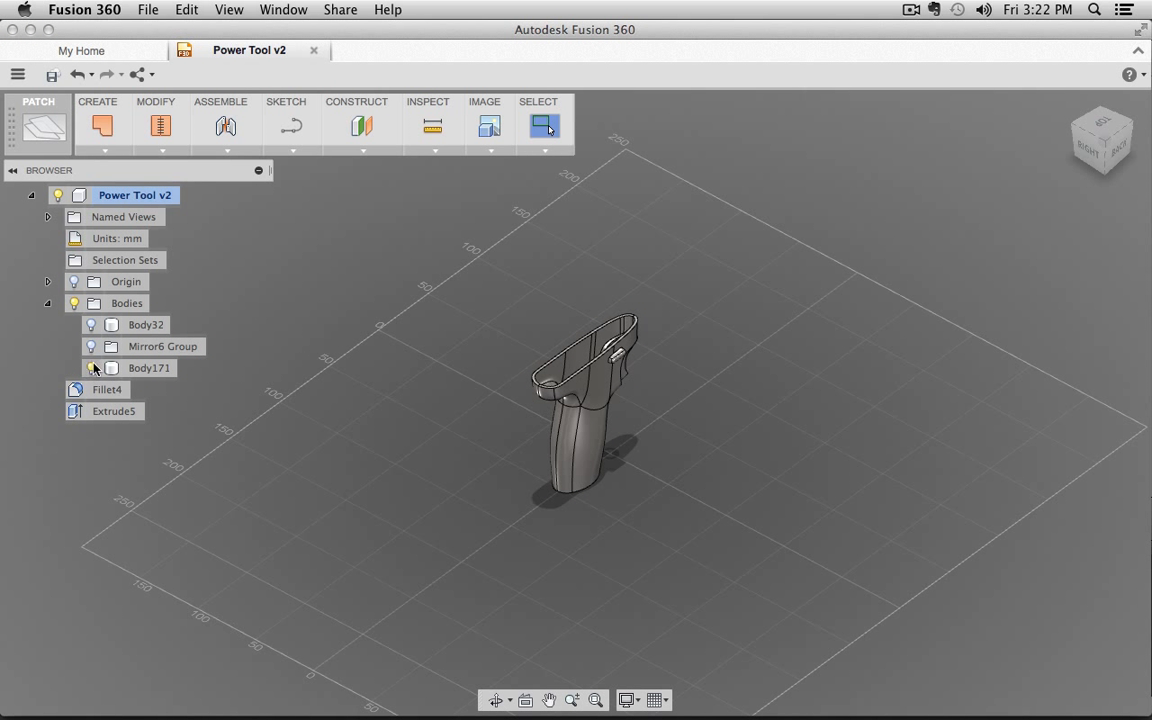
{"action": "left_click", "coordinate": [92, 368]}
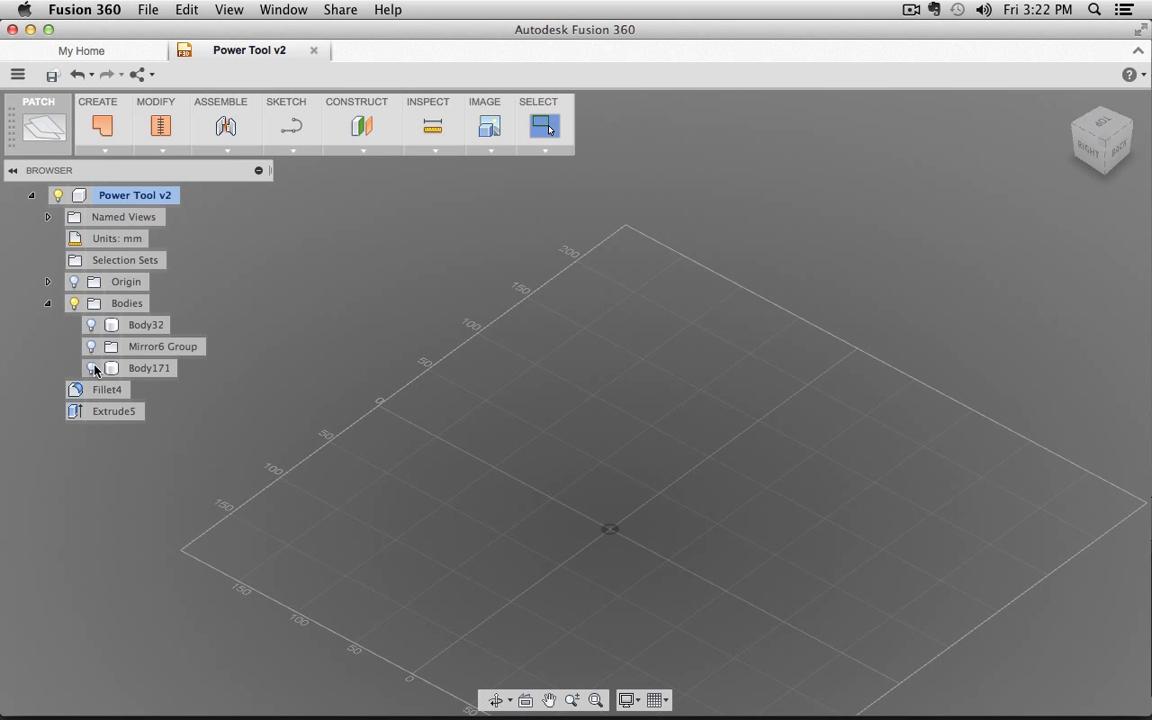
{"action": "left_click", "coordinate": [91, 368]}
{"action": "left_click", "coordinate": [91, 368]}
{"action": "left_click", "coordinate": [91, 368]}
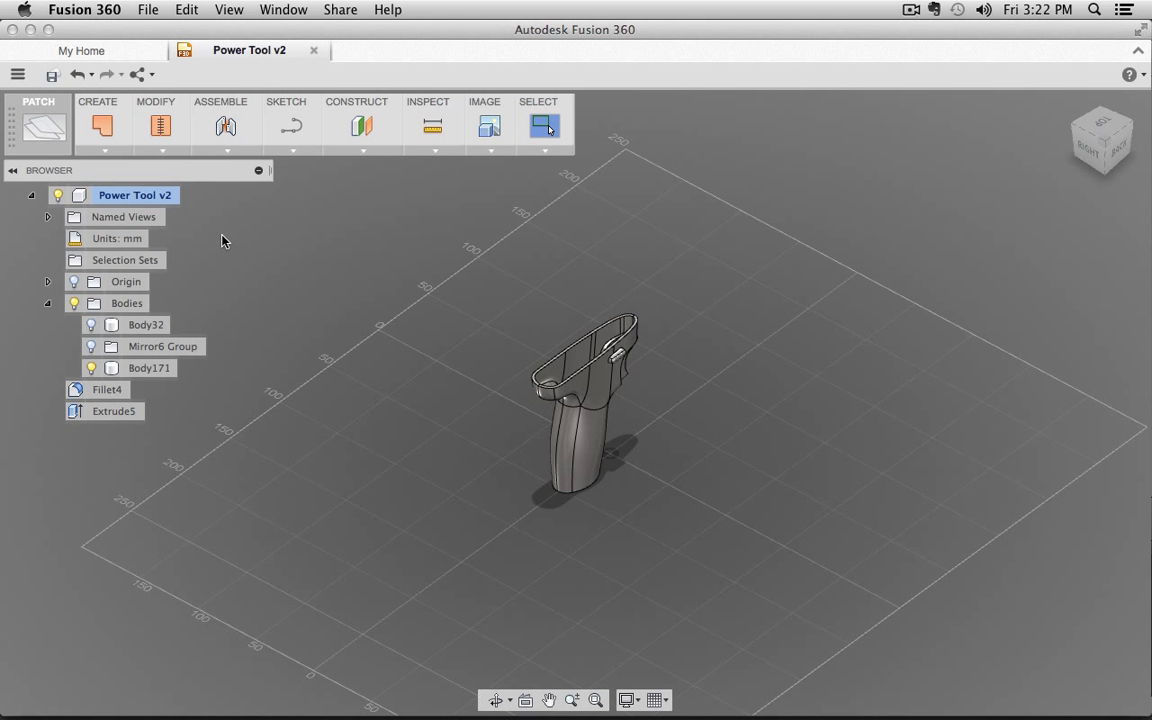
- Unstitch the restitched full-handle body, Body171, into separate surfaces again
{"action": "left_click", "coordinate": [145, 368]}
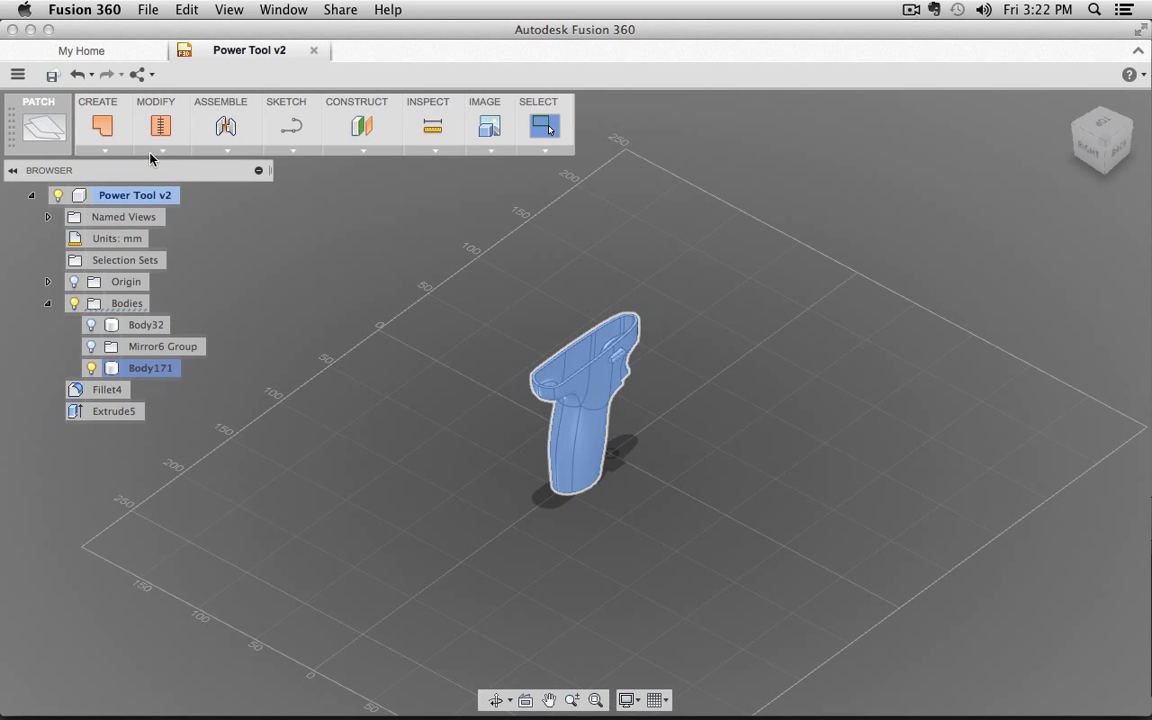
{"action": "left_click", "coordinate": [162, 151]}
{"action": "left_click", "coordinate": [180, 320]}
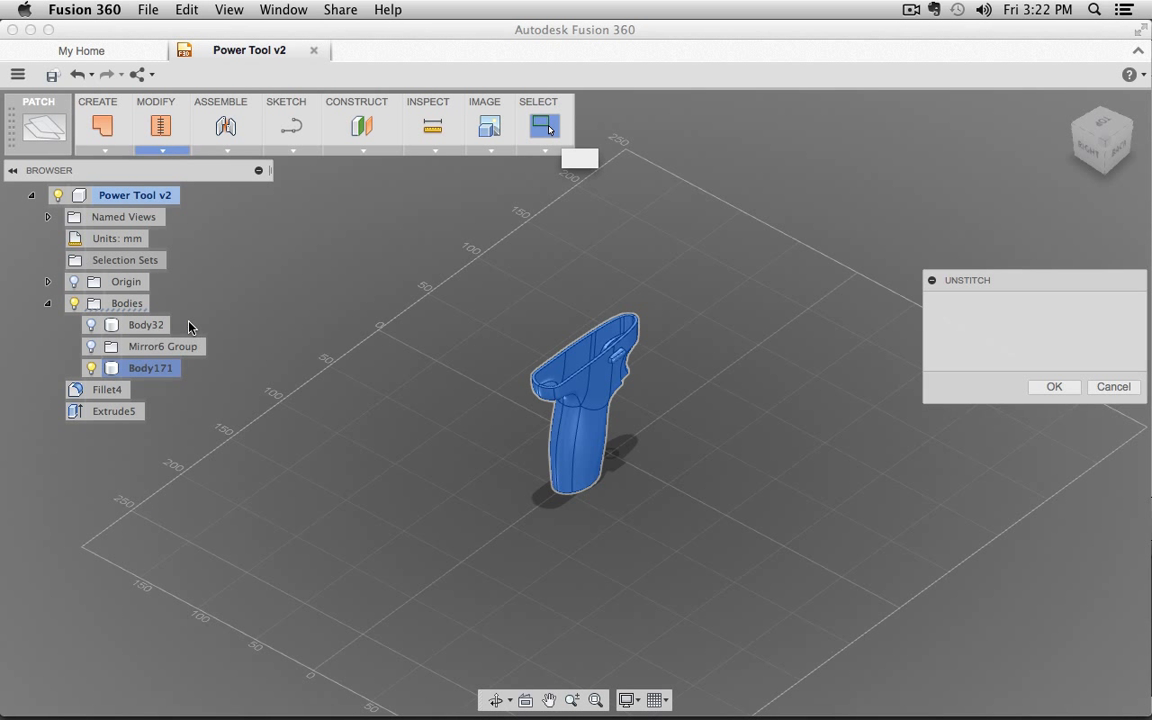
{"action": "left_click", "coordinate": [1055, 387]}
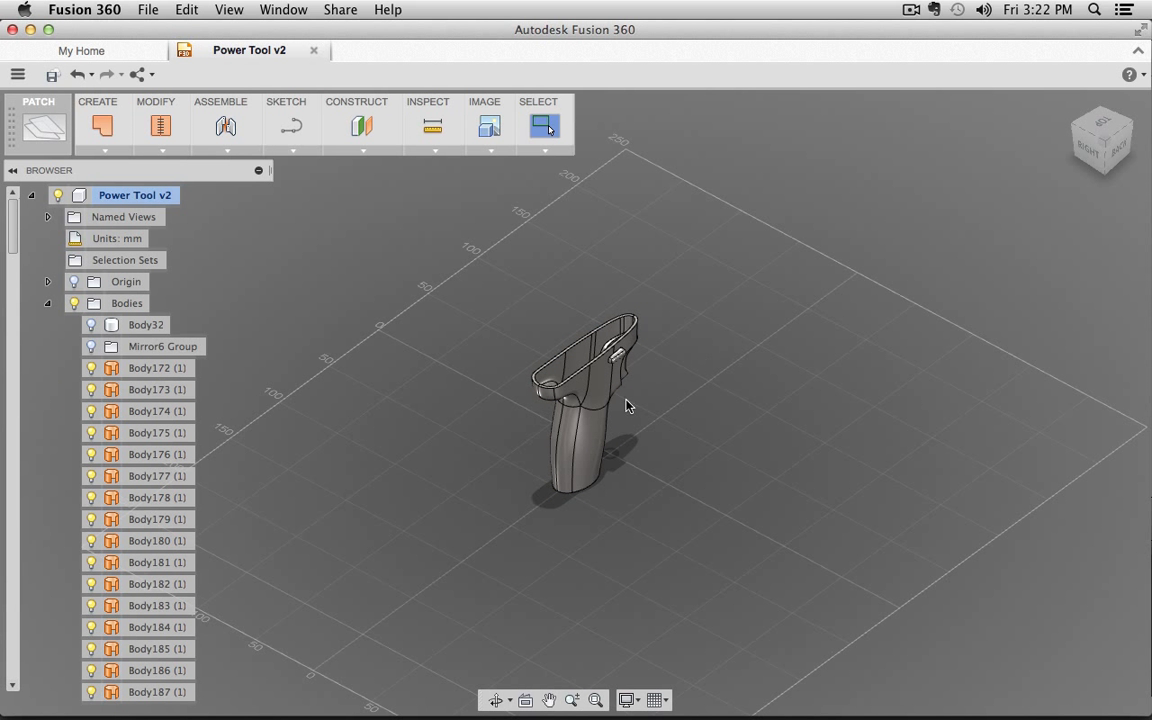
- Select the surfaces of the handle's right half as seen from above the centre line and hide them, exposing the interior
{"action": "left_click", "coordinate": [1098, 124]}
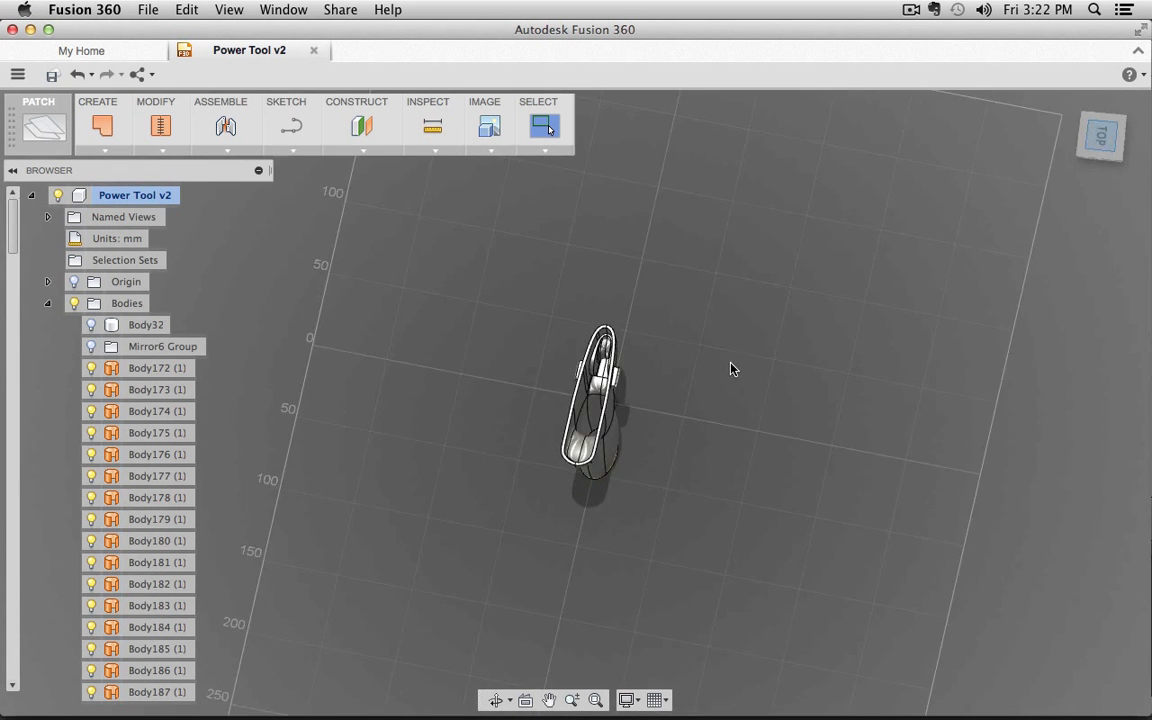
{"action": "left_click_drag", "start_coordinate": [688, 249], "coordinate": [586, 545]}
{"action": "scroll", "coordinate": [630, 365], "scroll_direction": "up", "scroll_amount": 5}
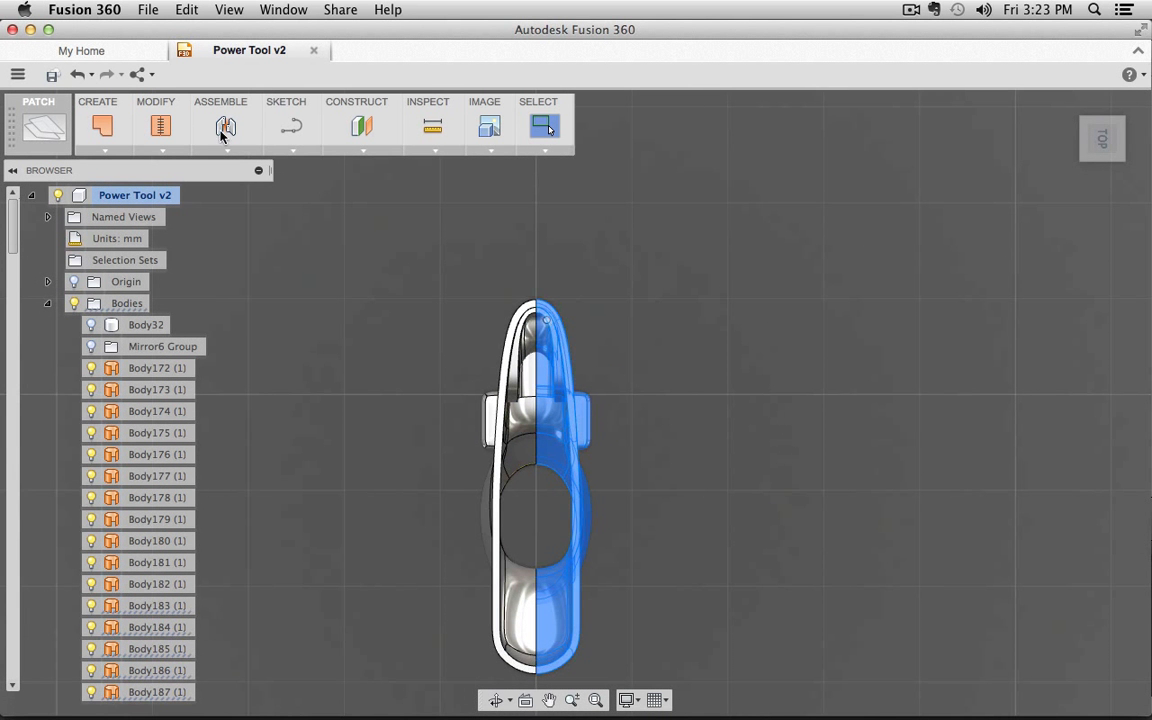
{"action": "left_click", "coordinate": [161, 150]}
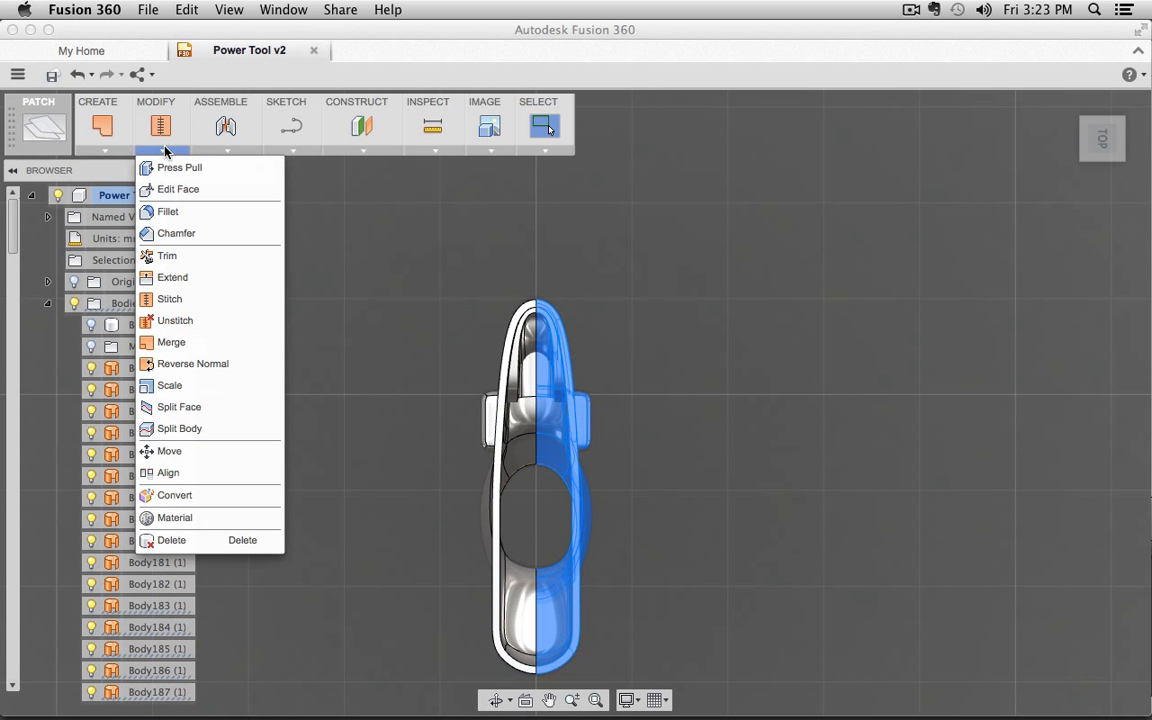
{"action": "left_click", "coordinate": [140, 157]}
{"action": "left_click", "coordinate": [141, 156]}
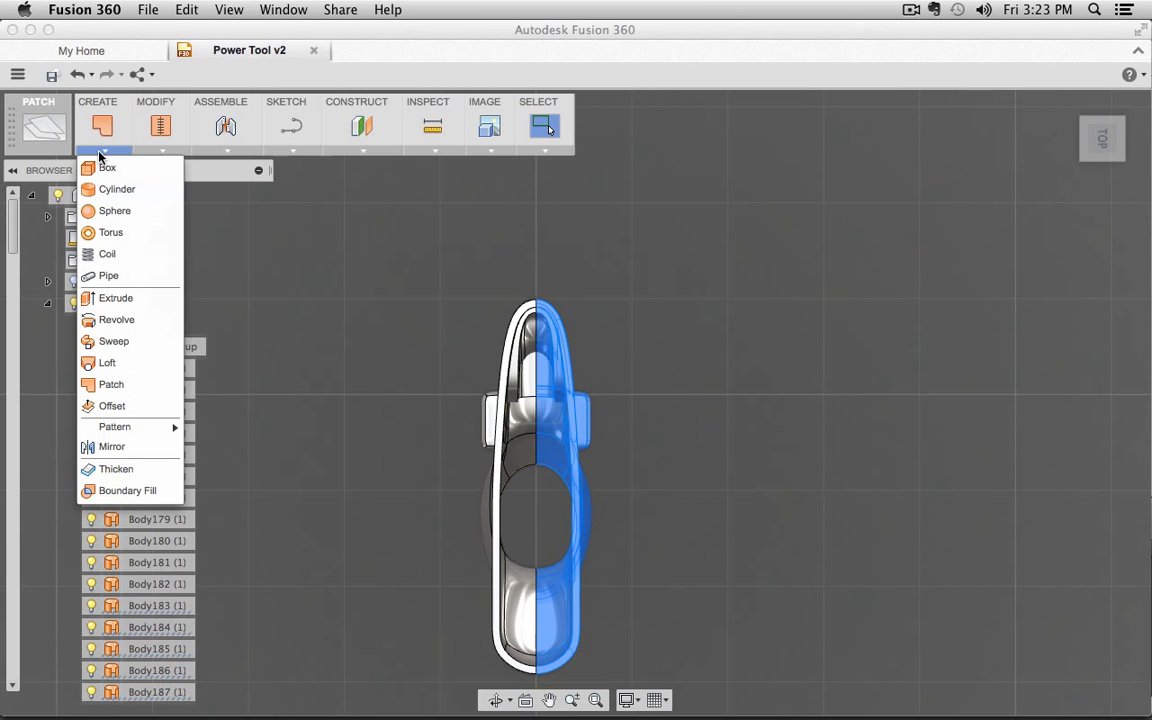
{"action": "left_click", "coordinate": [101, 152]}
{"action": "middle_click_drag", "start_coordinate": [709, 592], "coordinate": [622, 496], "text": "shift"}
{"action": "right_click", "coordinate": [594, 468]}
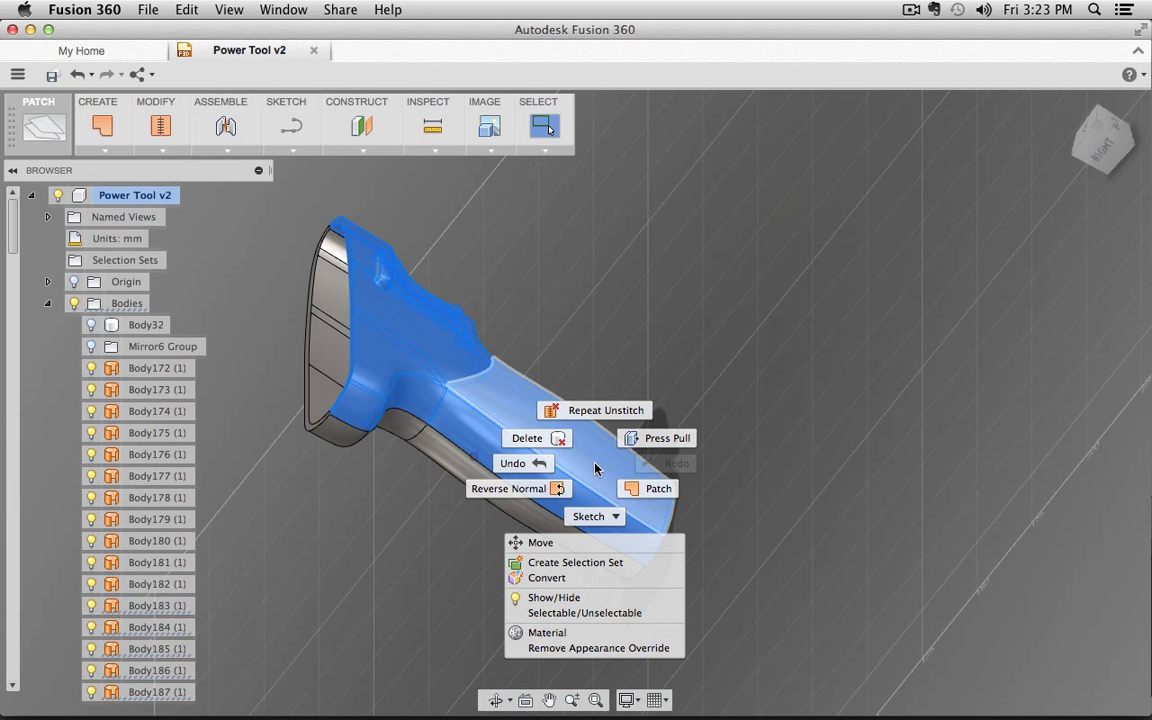
{"action": "left_click", "coordinate": [549, 598]}
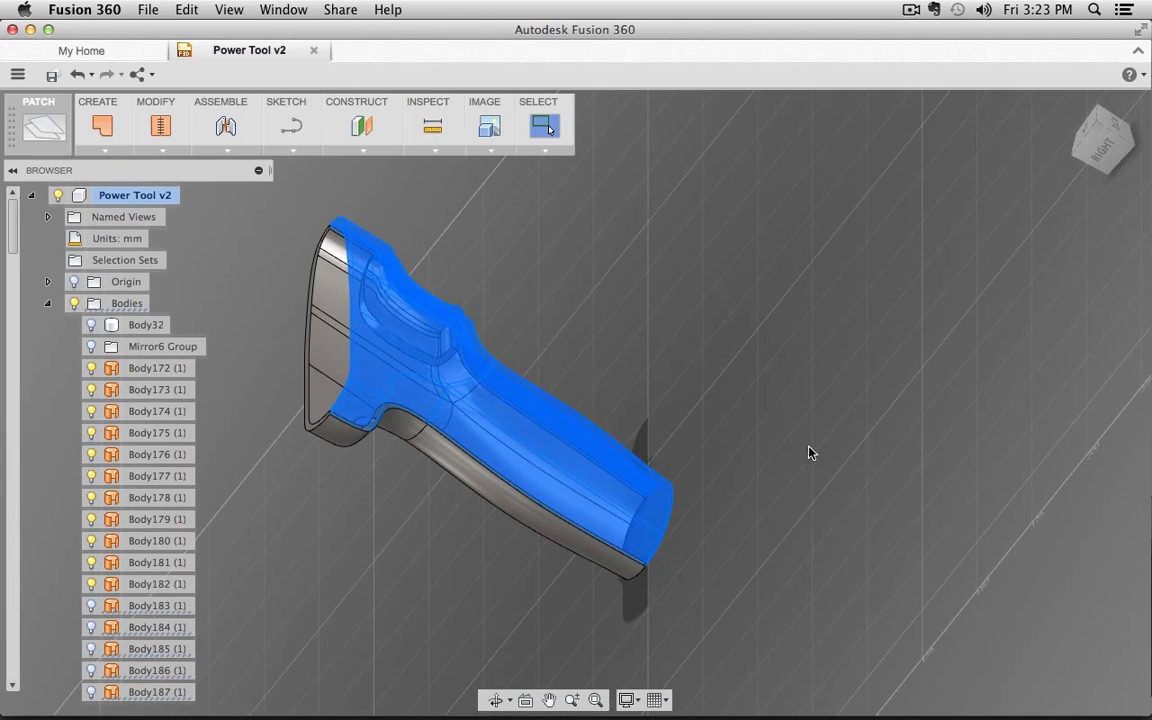
{"action": "left_click", "coordinate": [771, 391]}
{"action": "middle_click_drag", "start_coordinate": [771, 391], "coordinate": [848, 435], "text": "shift"}
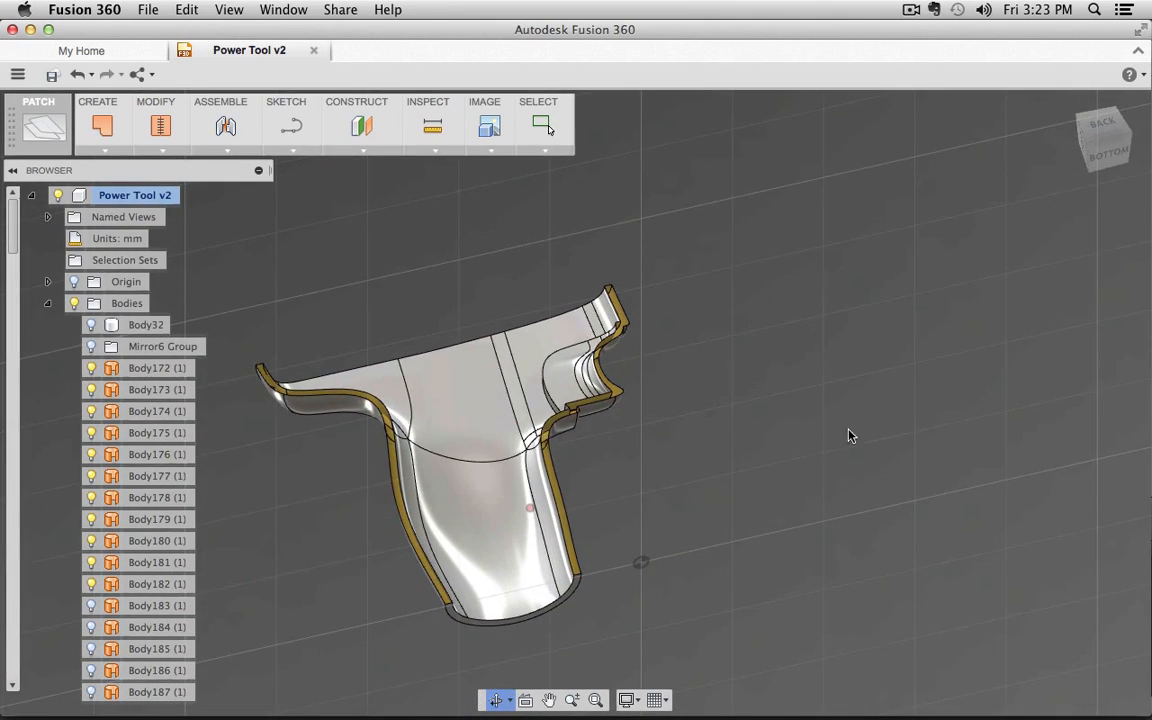
{"action": "key", "text": "Escape"}
{"action": "left_click_drag", "start_coordinate": [248, 215], "coordinate": [727, 648]}
{"action": "left_click", "coordinate": [160, 125]}
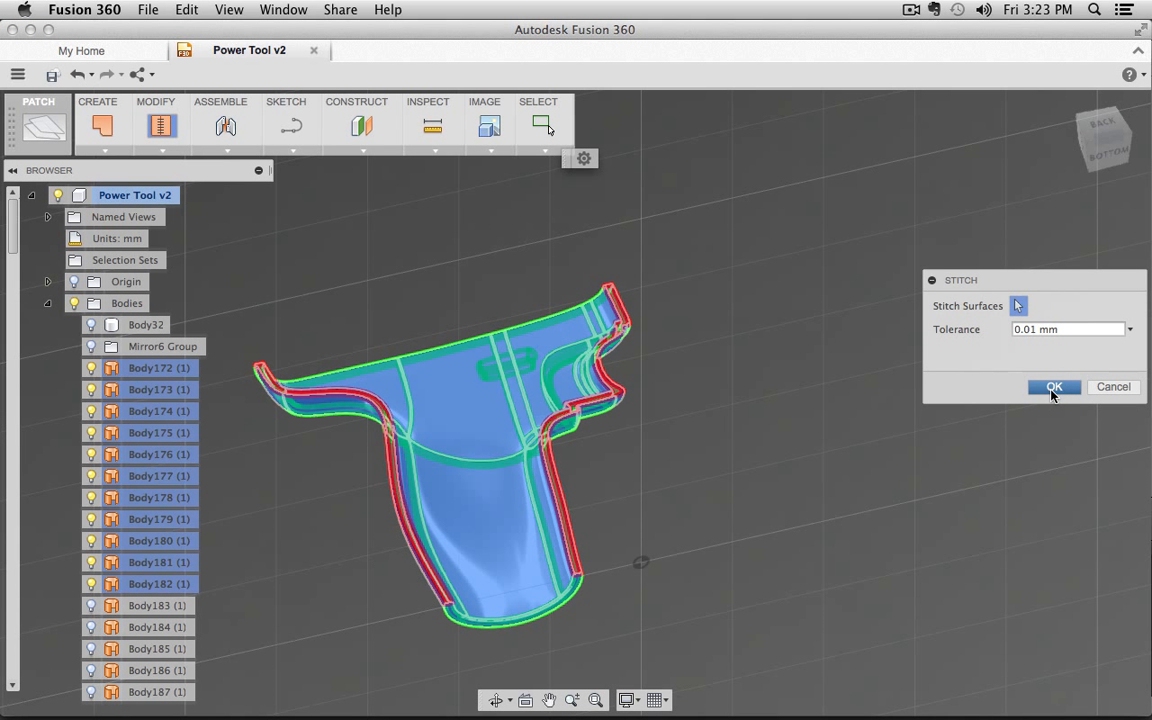
{"action": "left_click", "coordinate": [1115, 388]}
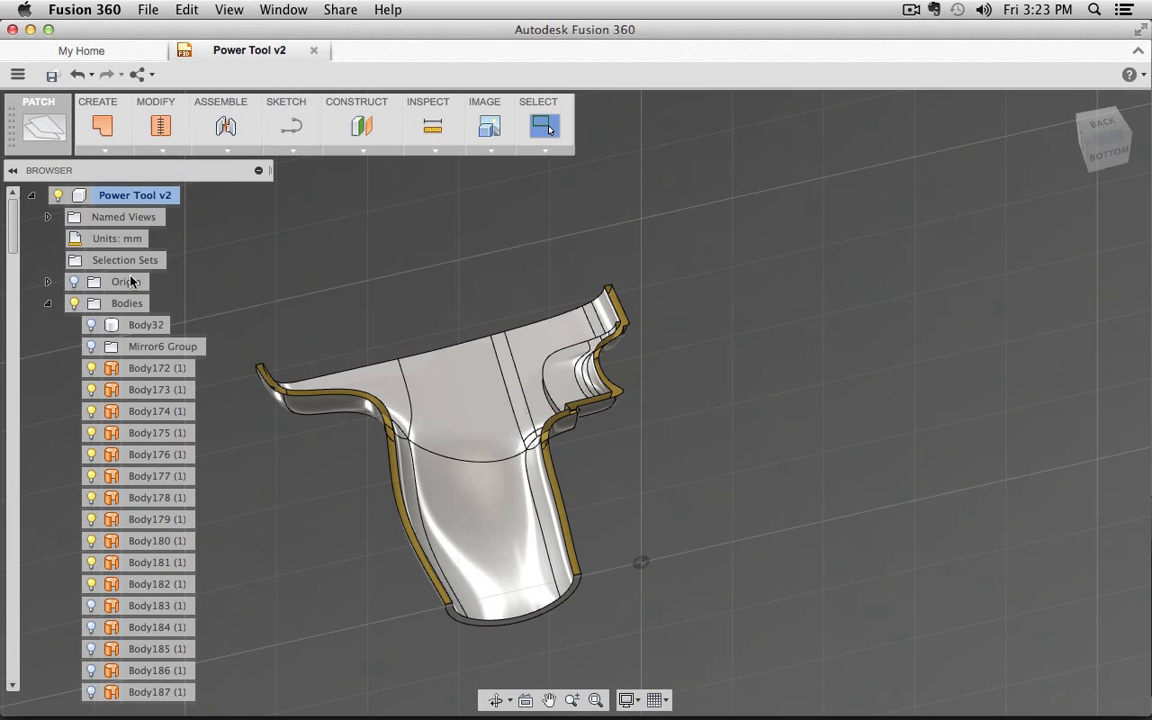
- Select all visible surfaces of the remaining handle half and stitch them together
{"action": "left_click", "coordinate": [104, 130]}
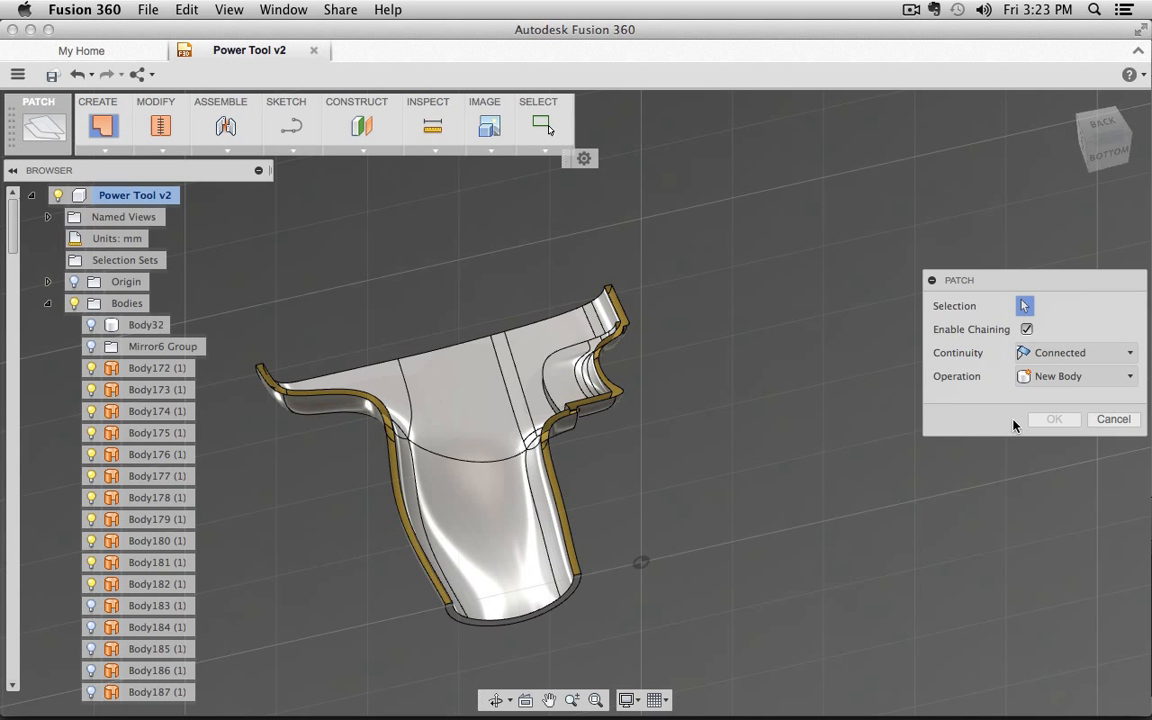
{"action": "left_click", "coordinate": [1106, 419]}
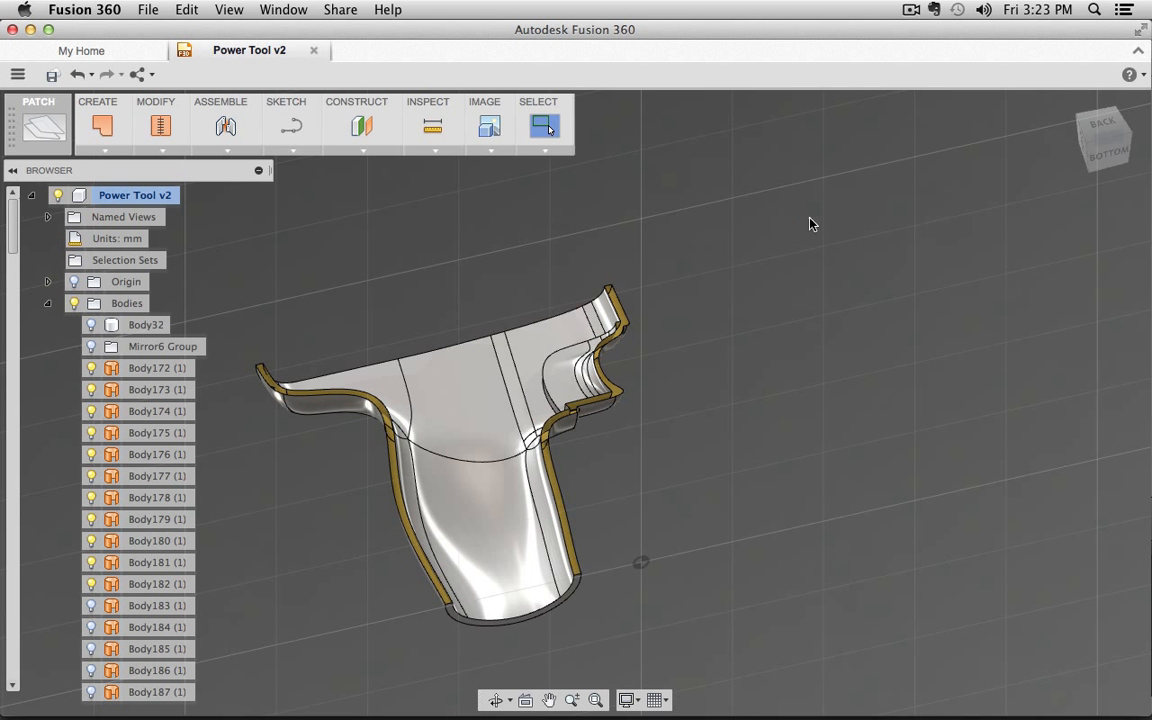
{"action": "left_click_drag", "start_coordinate": [845, 220], "coordinate": [218, 305]}
{"action": "left_click", "coordinate": [157, 131]}
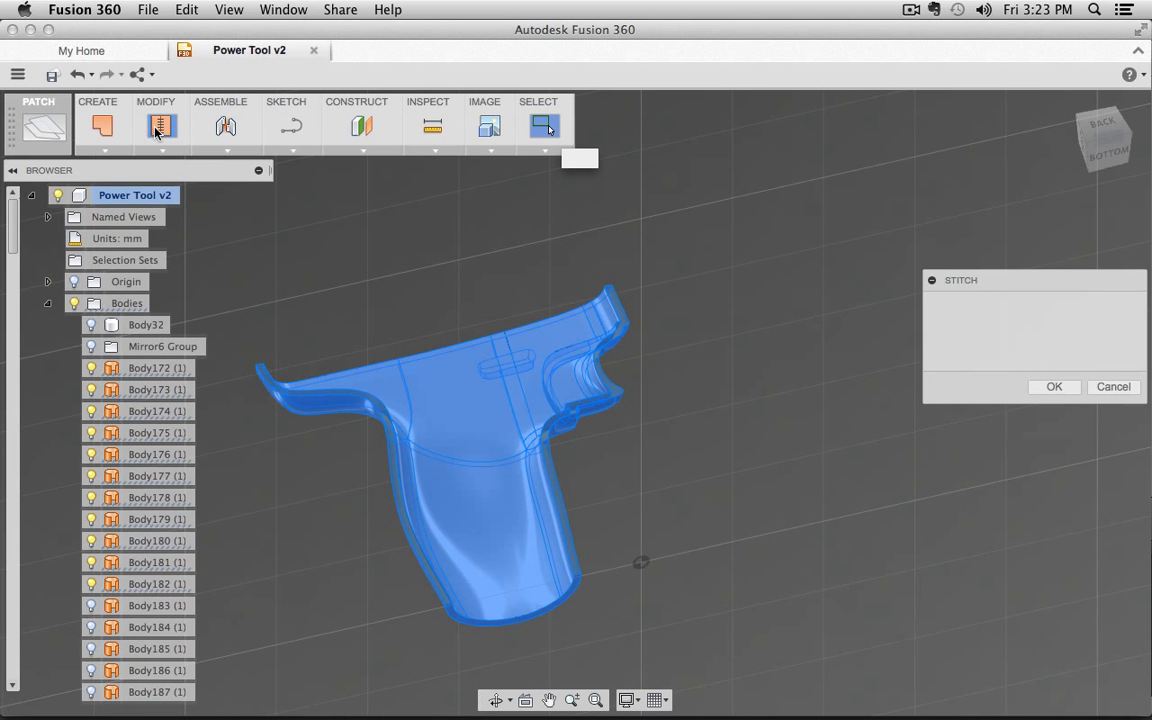
{"action": "left_click", "coordinate": [1054, 388]}
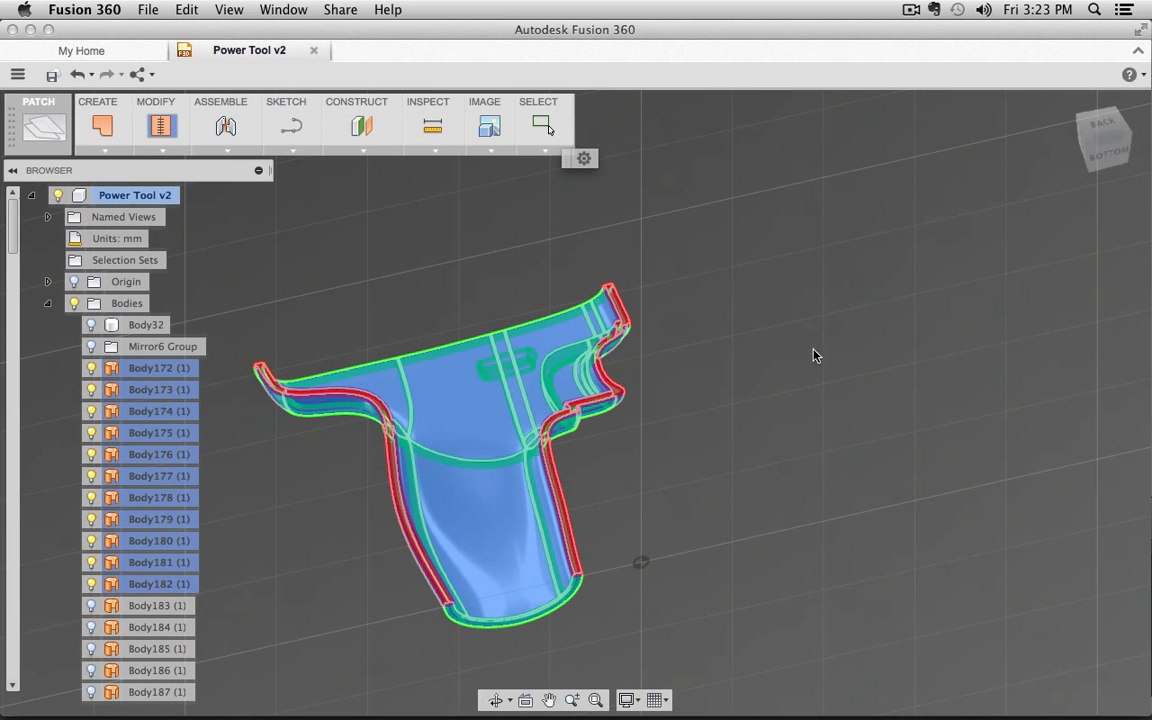
- Patch the two open wall edge loops of the visible handle half with Connected continuity as new bodies
{"action": "left_click", "coordinate": [101, 126]}
{"action": "left_click", "coordinate": [375, 400]}
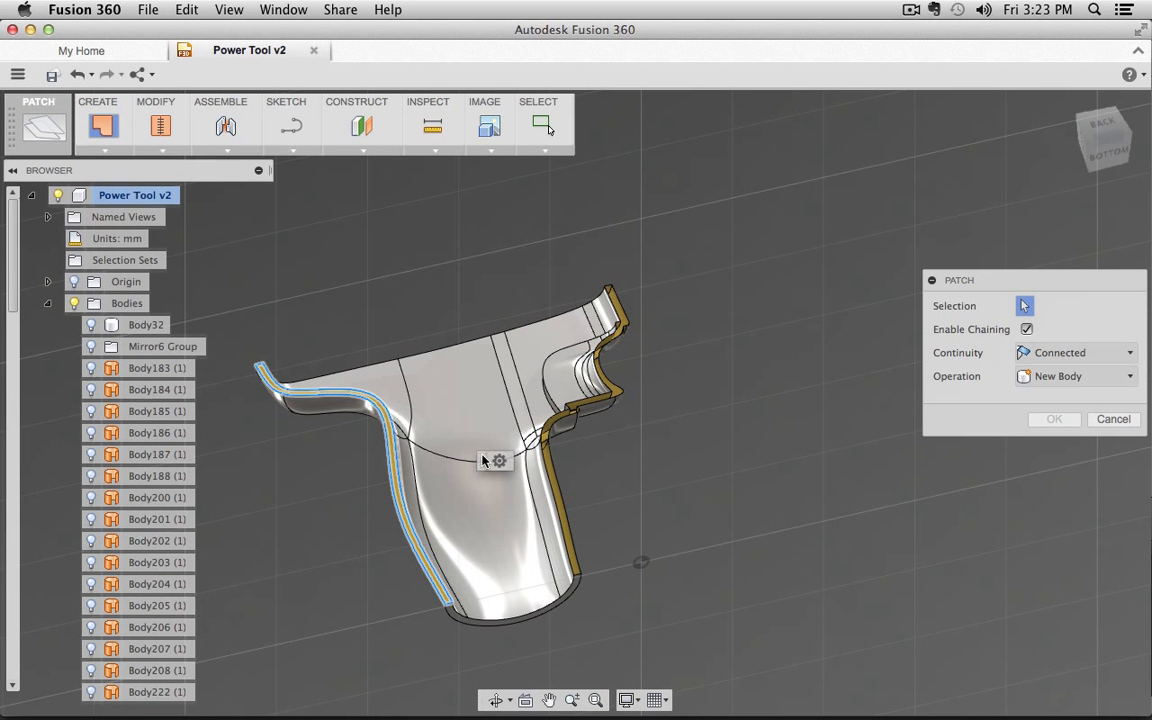
{"action": "left_click", "coordinate": [1068, 419]}
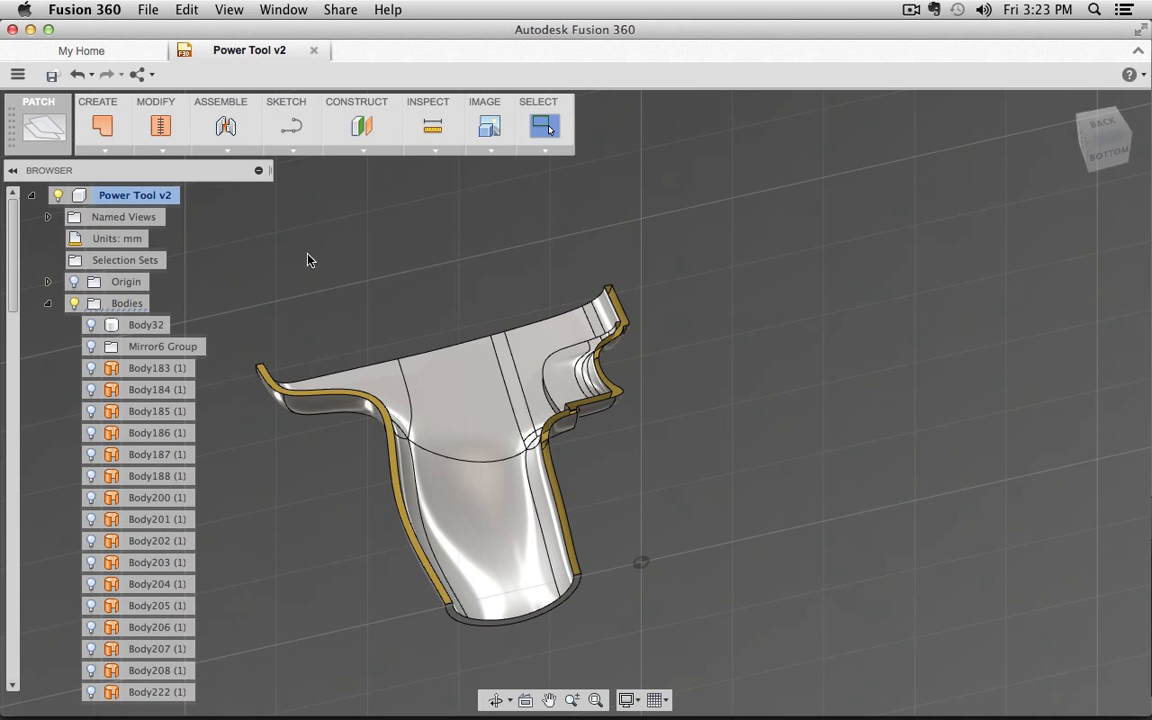
{"action": "left_click", "coordinate": [101, 126]}
{"action": "left_click", "coordinate": [583, 345]}
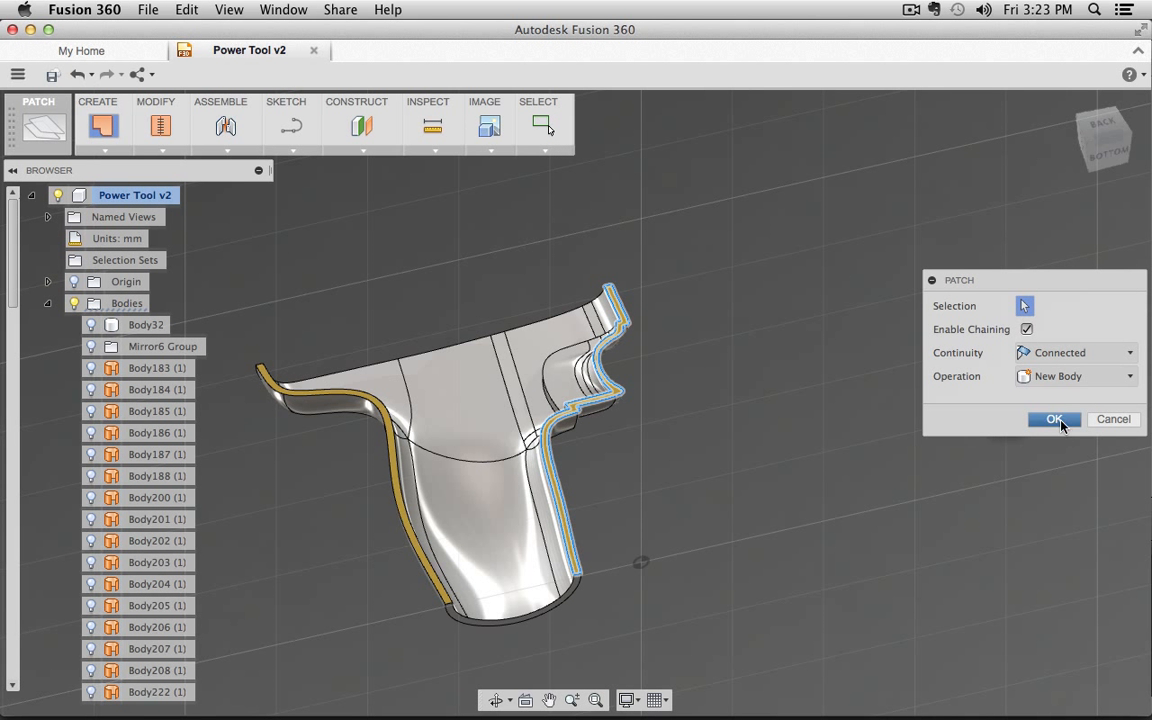
{"action": "left_click", "coordinate": [1051, 419]}
- Stitch the visible half and its two edge patches into a new body with a 0.01 mm tolerance
{"action": "left_click_drag", "start_coordinate": [668, 196], "coordinate": [203, 603]}
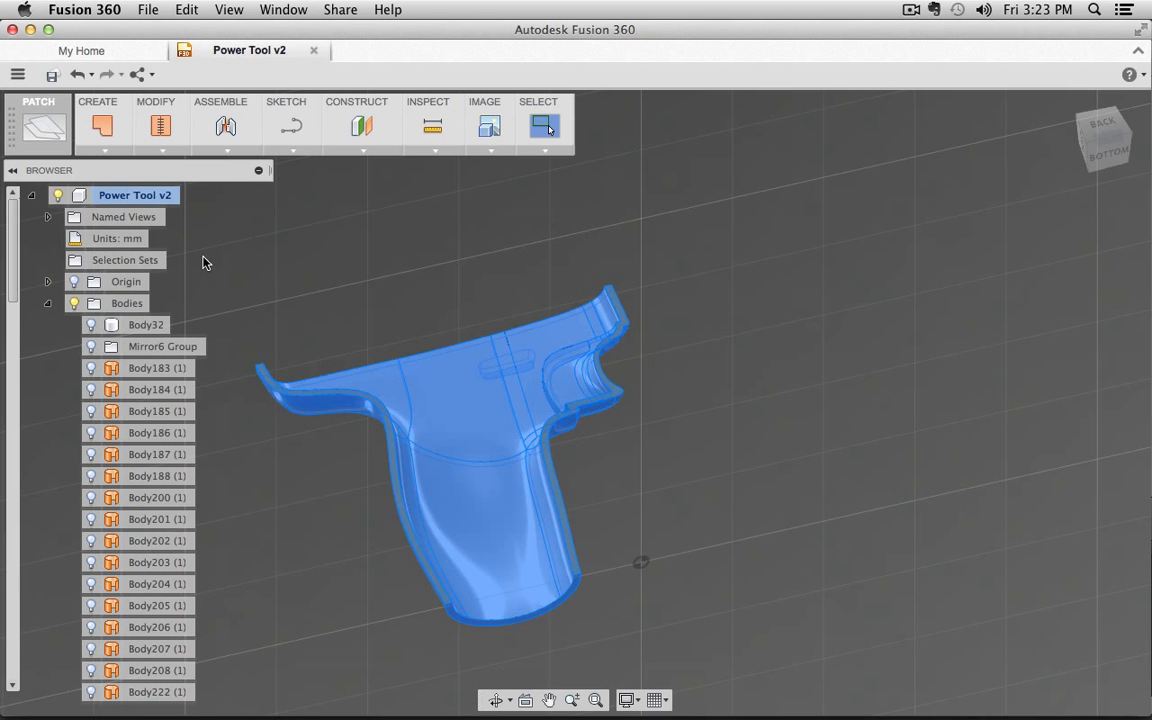
{"action": "left_click", "coordinate": [159, 122]}
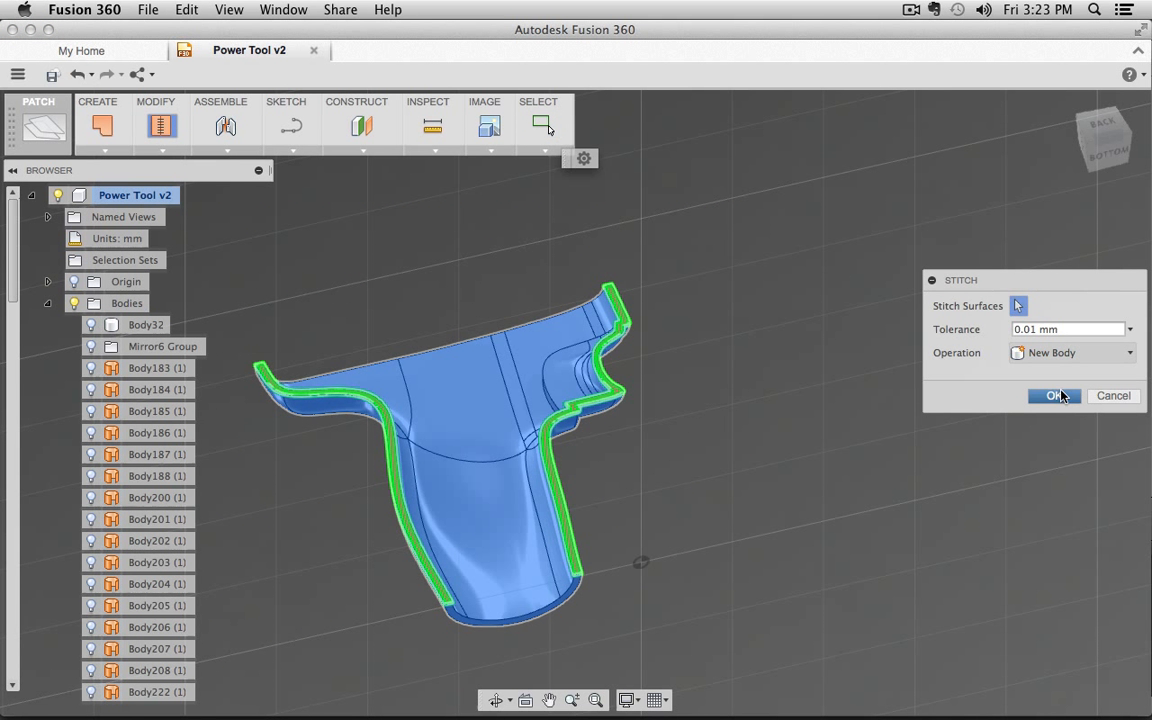
{"action": "left_click", "coordinate": [1054, 387]}
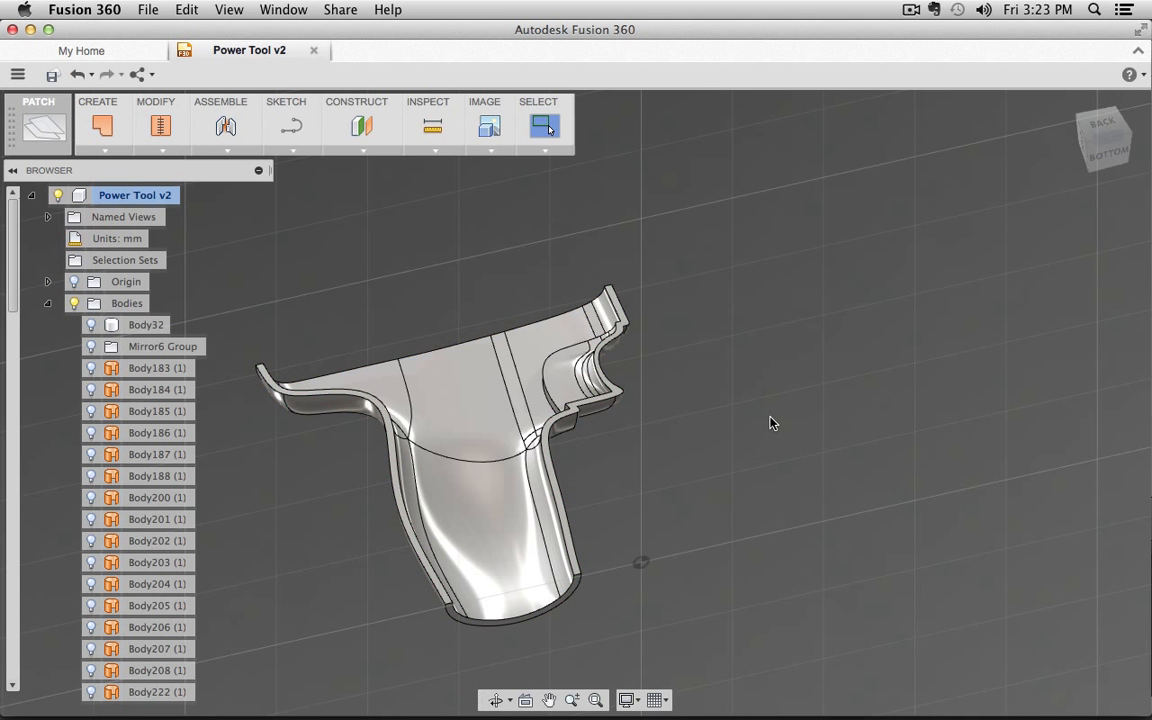
{"action": "left_click", "coordinate": [457, 402]}
{"action": "left_click", "coordinate": [237, 391]}
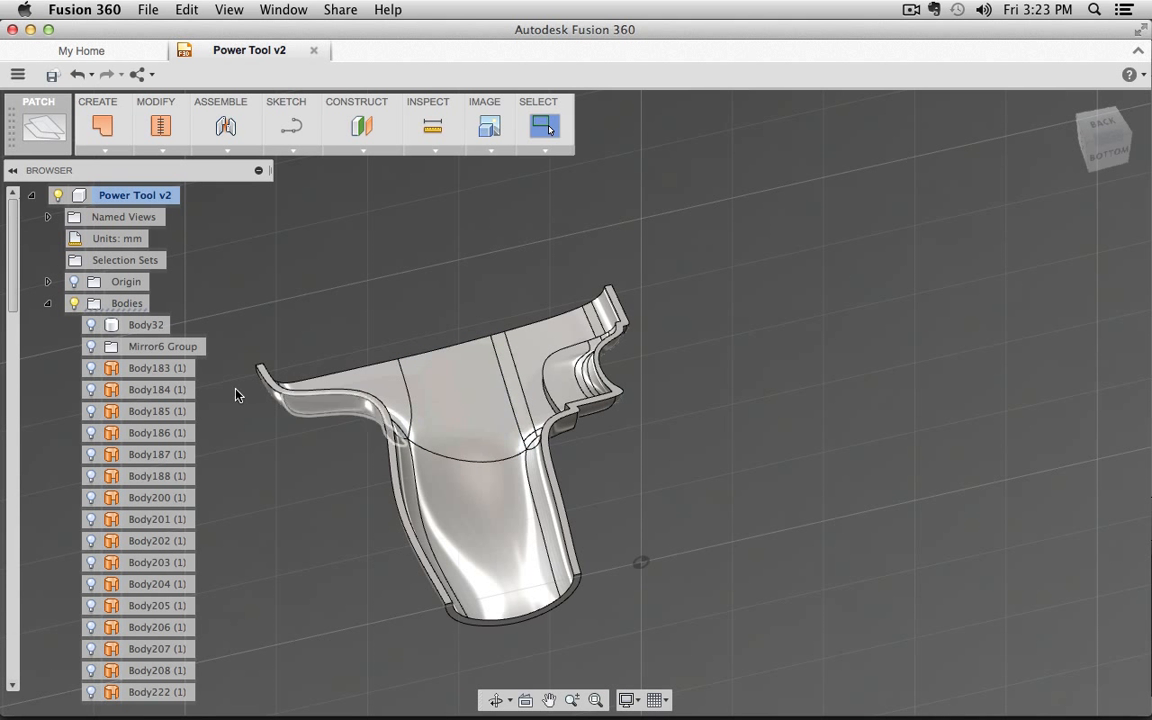
- Hide the closed solid handle half, Body265, at the end of the bodies list
{"action": "scroll", "coordinate": [322, 545], "scroll_direction": "down", "scroll_amount": 5}
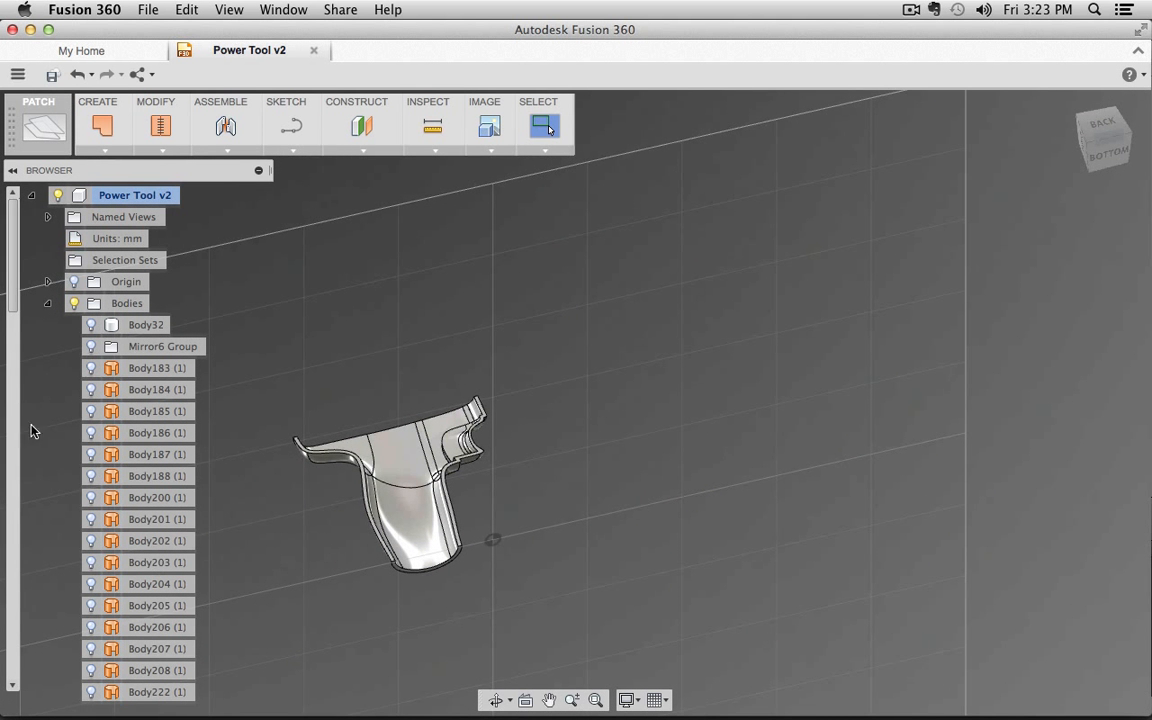
{"action": "scroll", "coordinate": [12, 403], "scroll_direction": "down", "scroll_amount": 3}
{"action": "left_click_drag", "start_coordinate": [14, 632], "coordinate": [13, 702]}
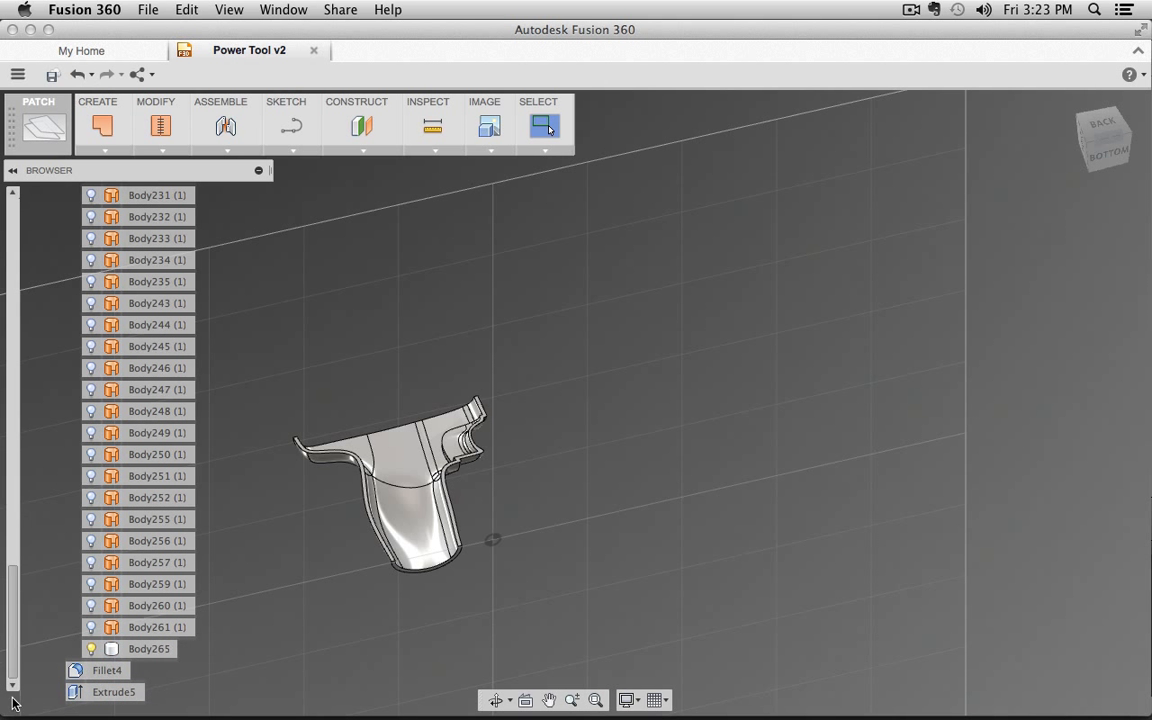
{"action": "left_click", "coordinate": [90, 649]}
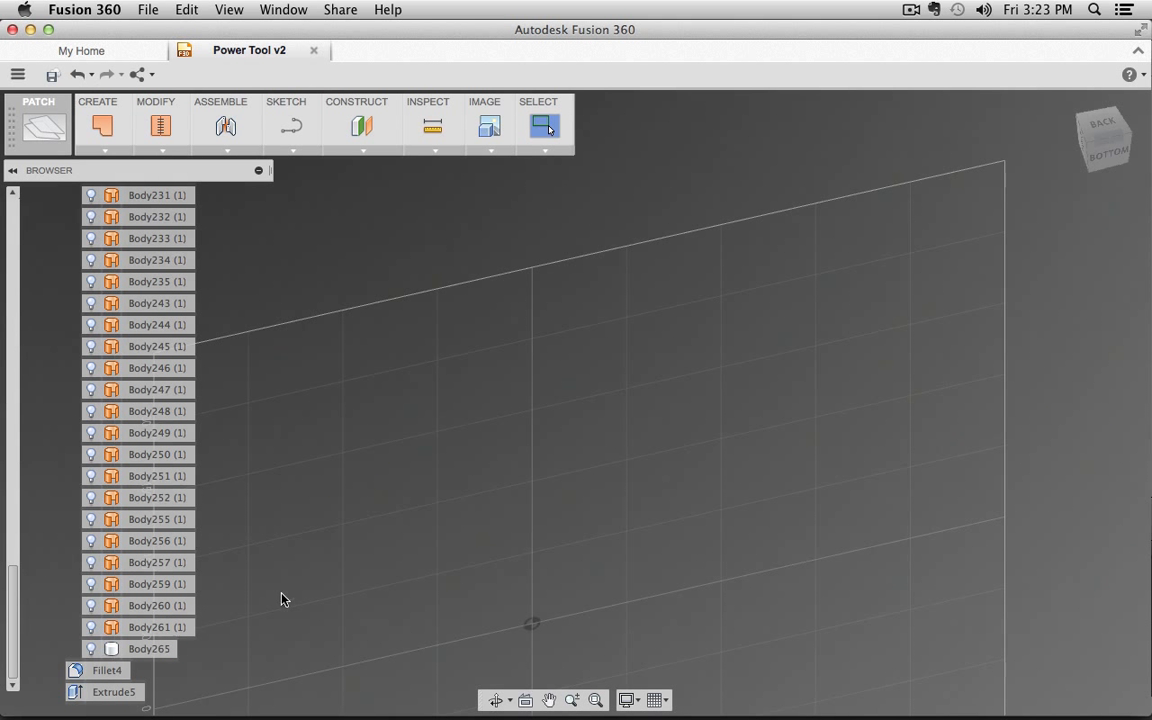
- Show the hidden surface bodies from Body183 through Body261 and stitch them into one surface body
{"action": "left_click", "coordinate": [154, 627]}
{"action": "scroll", "coordinate": [198, 378], "scroll_direction": "up", "scroll_amount": 3}
{"action": "scroll", "coordinate": [196, 376], "scroll_direction": "up", "scroll_amount": 6}
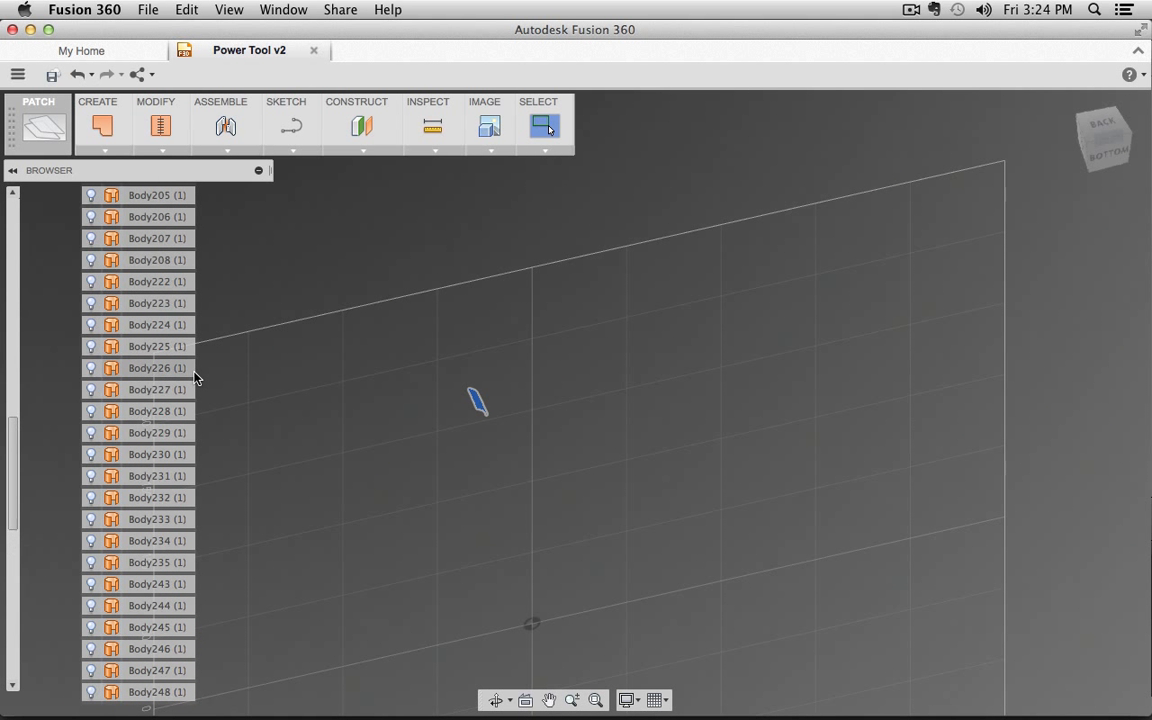
{"action": "scroll", "coordinate": [193, 378], "scroll_direction": "up", "scroll_amount": 1}
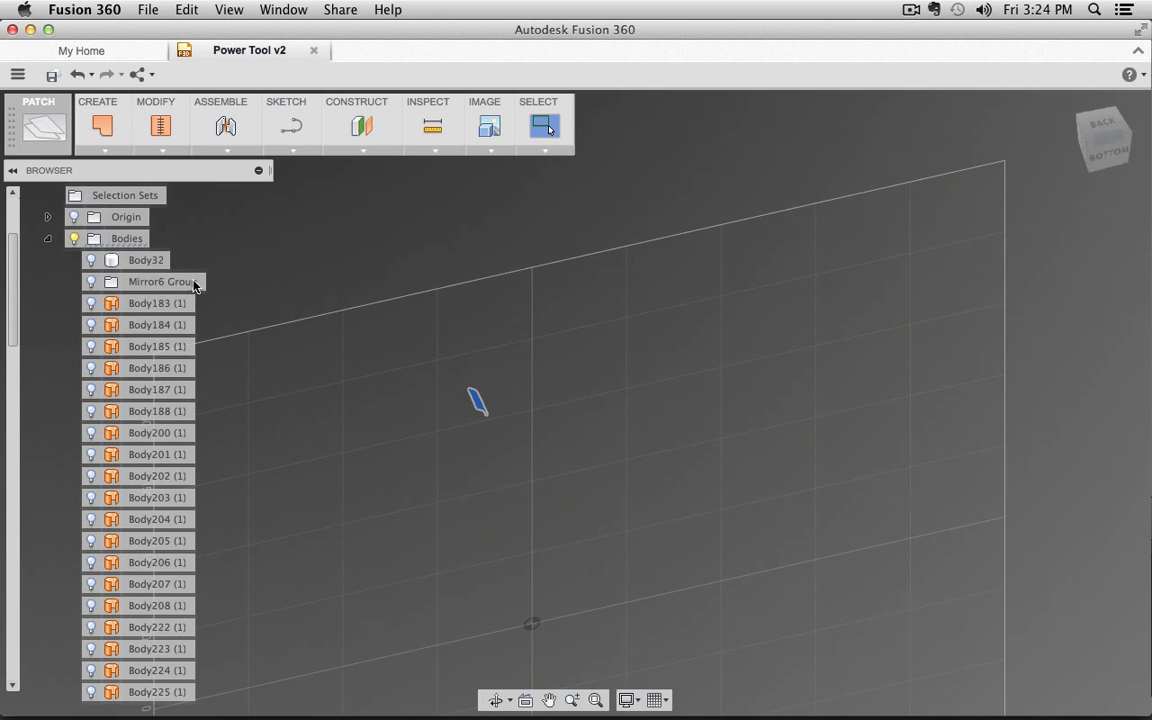
{"action": "left_click", "coordinate": [158, 308], "text": "shift"}
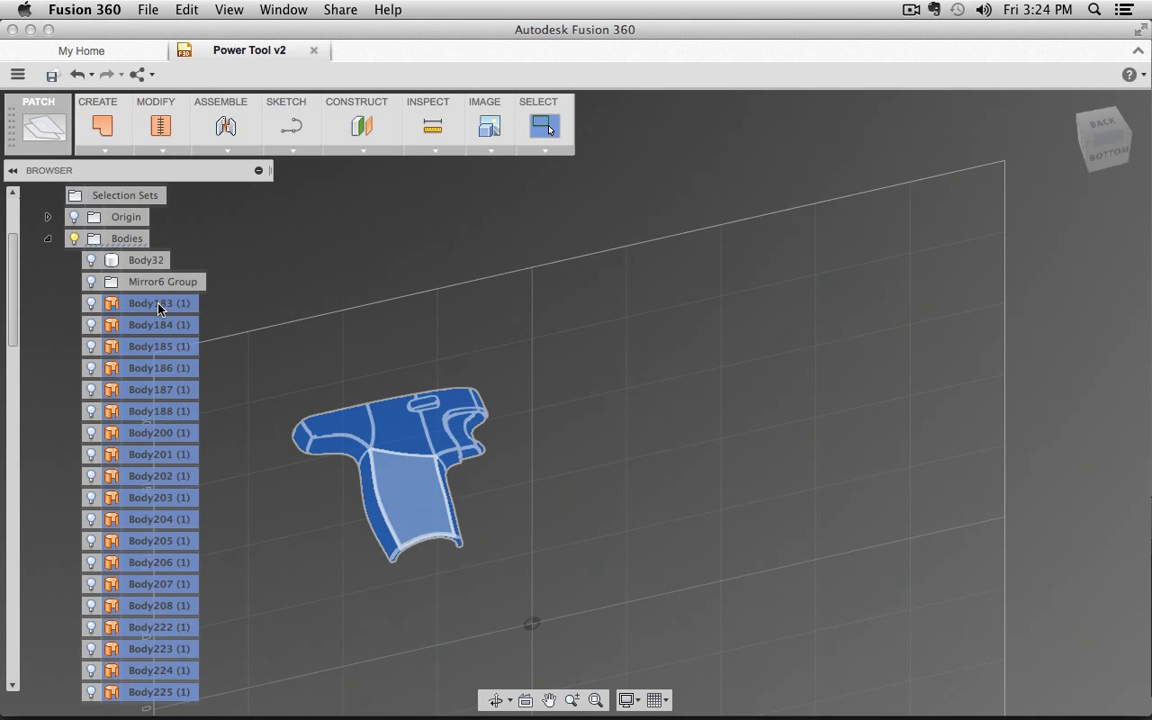
{"action": "right_click", "coordinate": [158, 308]}
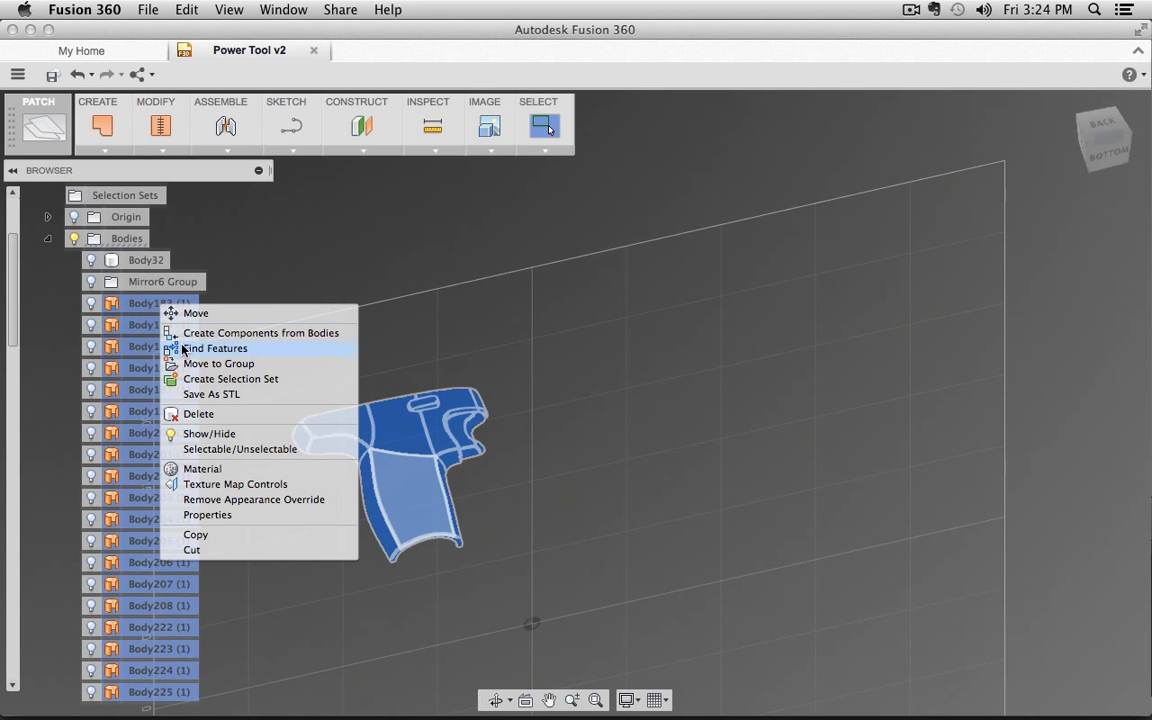
{"action": "left_click", "coordinate": [212, 434]}
{"action": "left_click", "coordinate": [147, 127]}
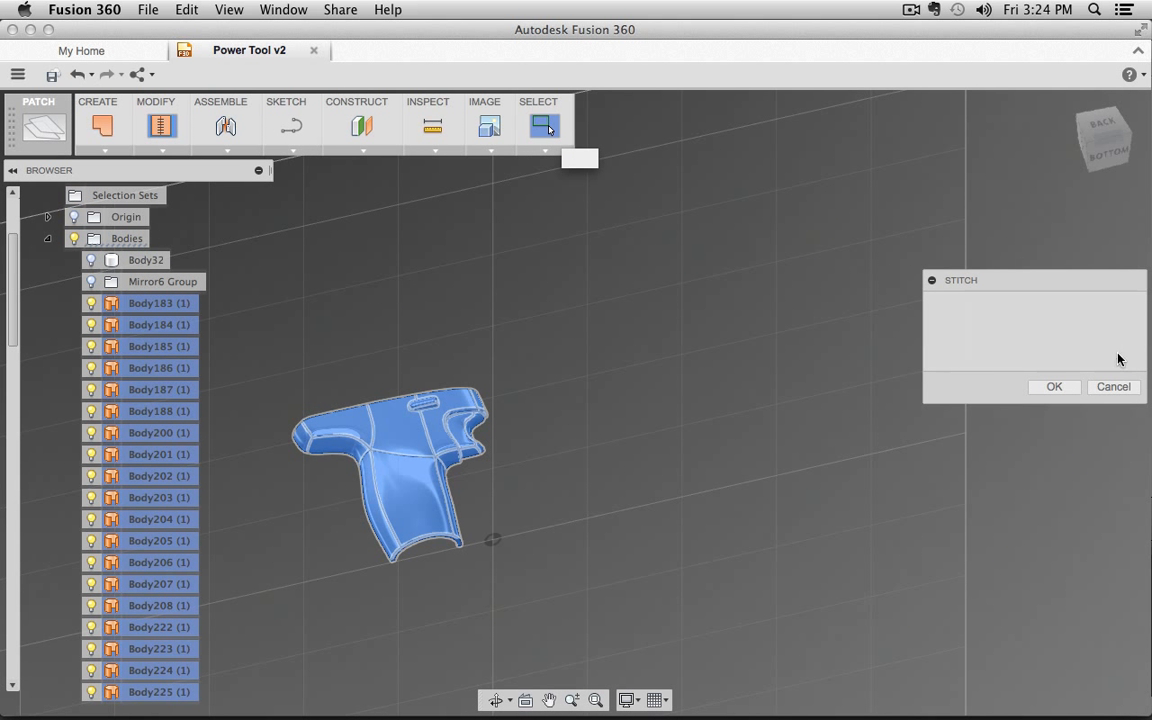
{"action": "left_click", "coordinate": [1054, 387]}
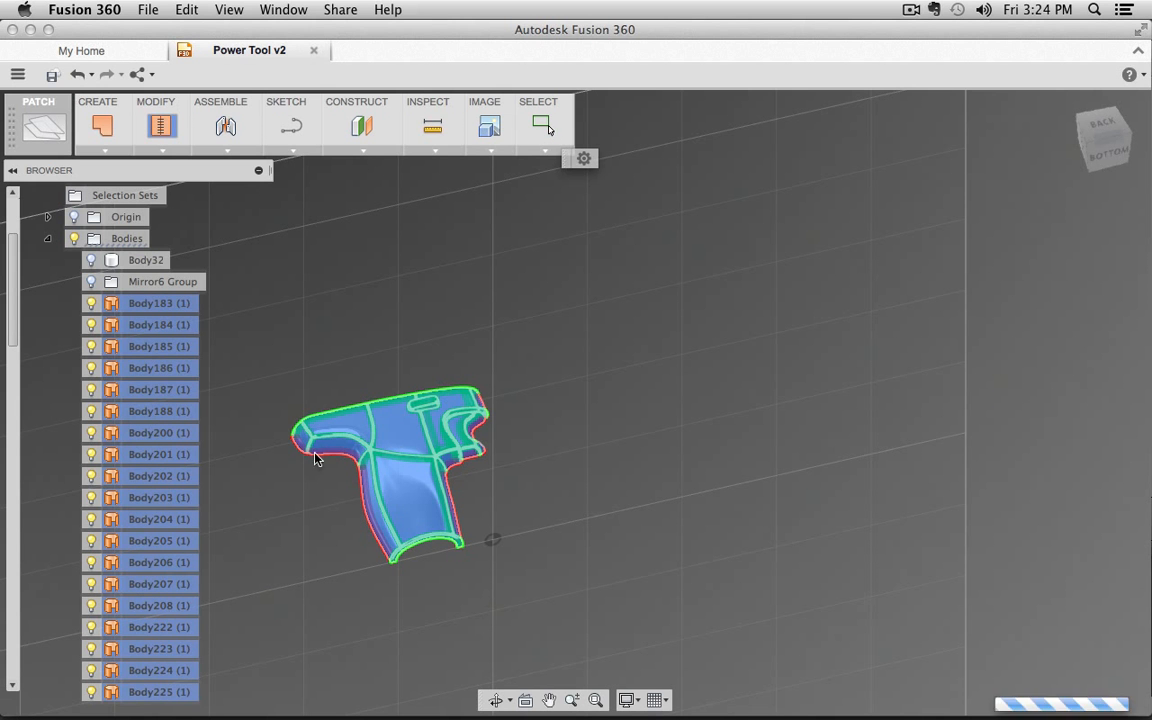
- Patch both open wall edge loops of the second handle half with Connected continuity as new bodies
{"action": "middle_click_drag", "start_coordinate": [253, 504], "coordinate": [542, 303], "text": "shift"}
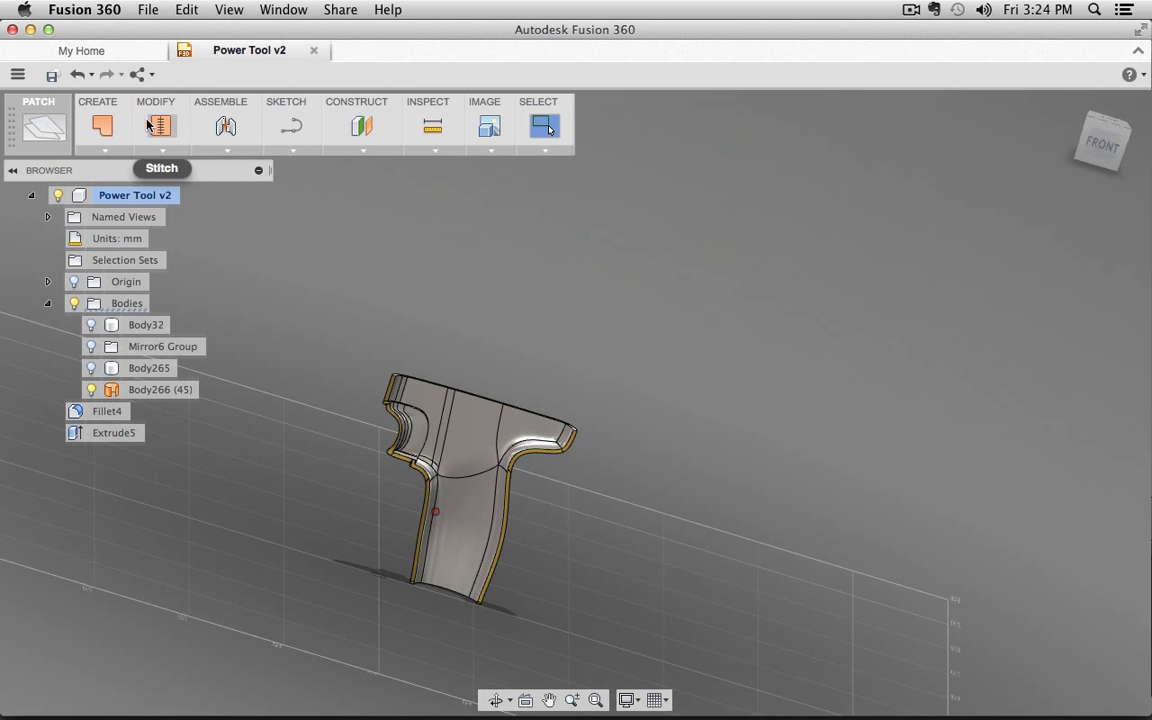
{"action": "left_click", "coordinate": [101, 125]}
{"action": "left_click", "coordinate": [430, 507]}
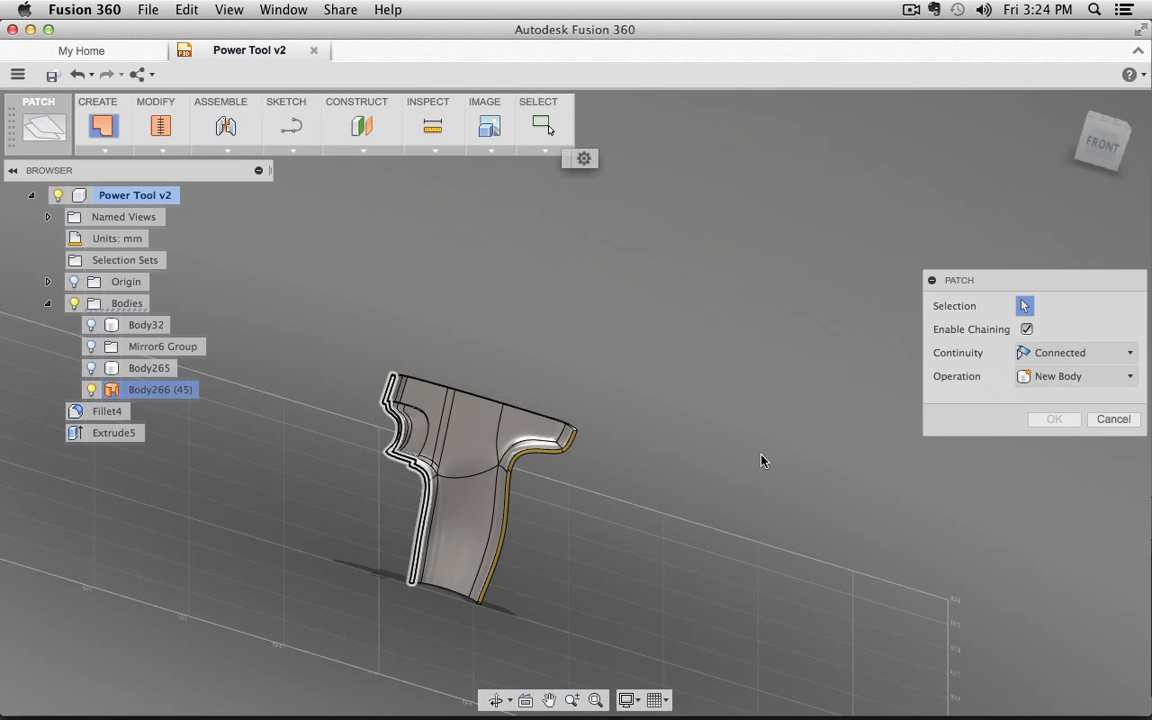
{"action": "left_click", "coordinate": [1054, 419]}
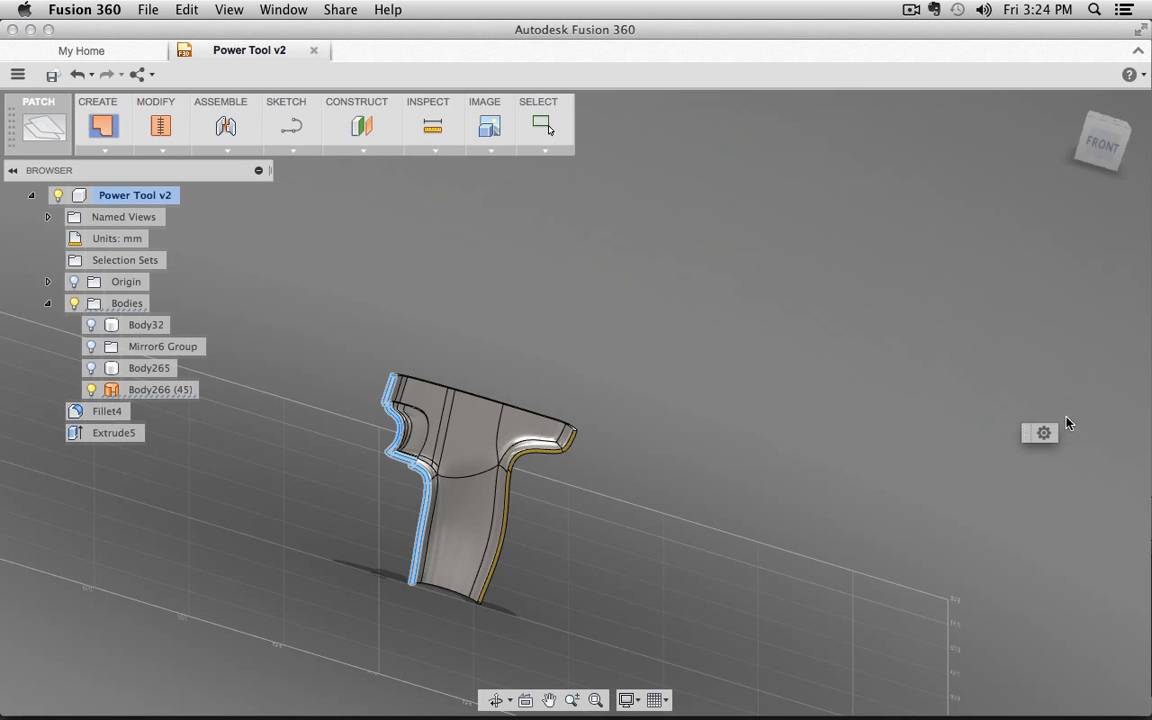
{"action": "left_click", "coordinate": [101, 117]}
{"action": "left_click", "coordinate": [520, 459]}
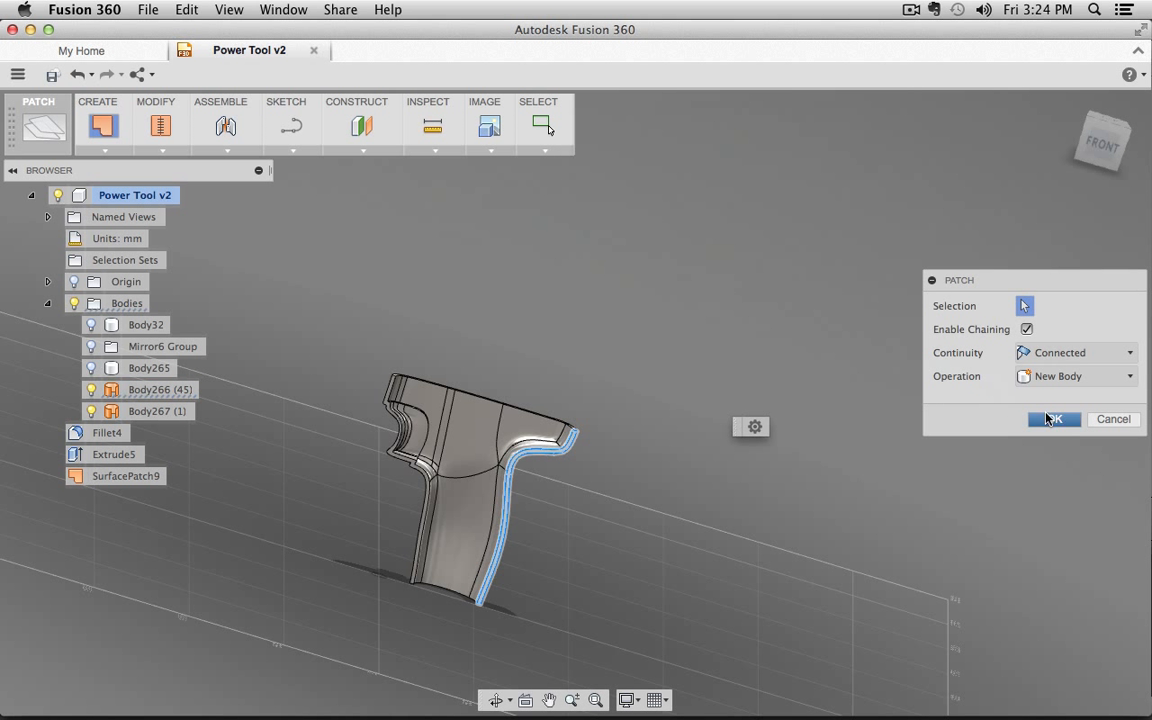
{"action": "left_click", "coordinate": [1054, 419]}
- Stitch the second handle half together with its two edge patches into a closed body
{"action": "left_click_drag", "start_coordinate": [527, 607], "coordinate": [660, 590]}
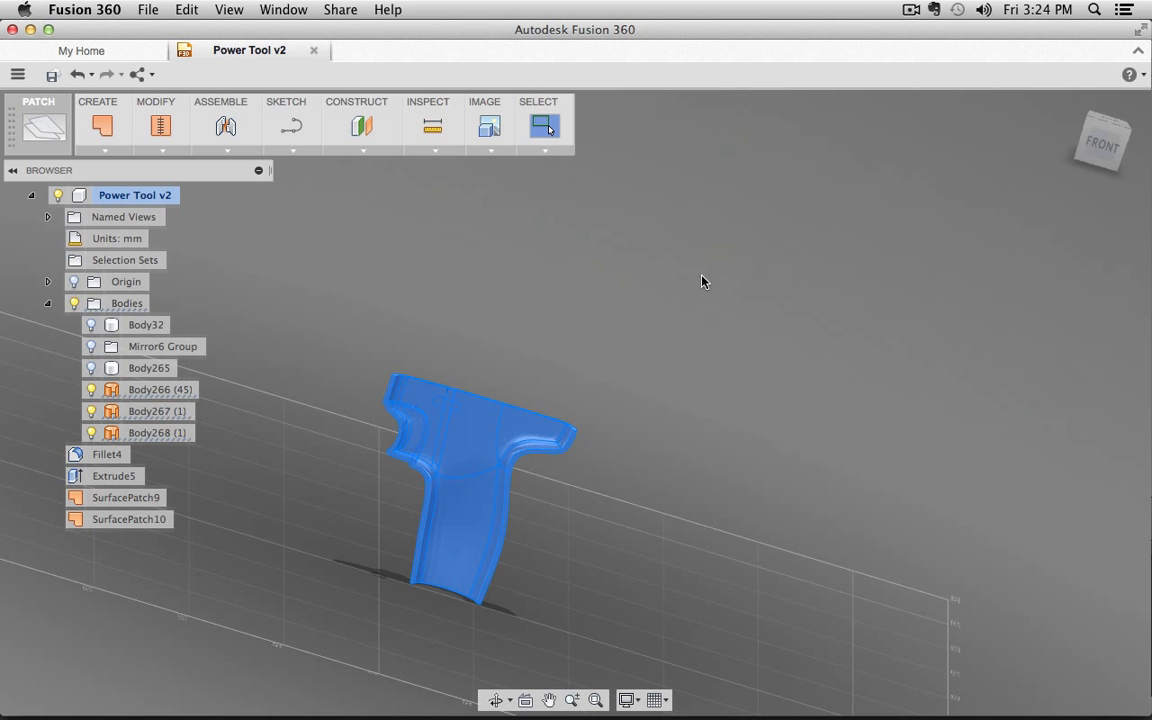
{"action": "left_click", "coordinate": [163, 133]}
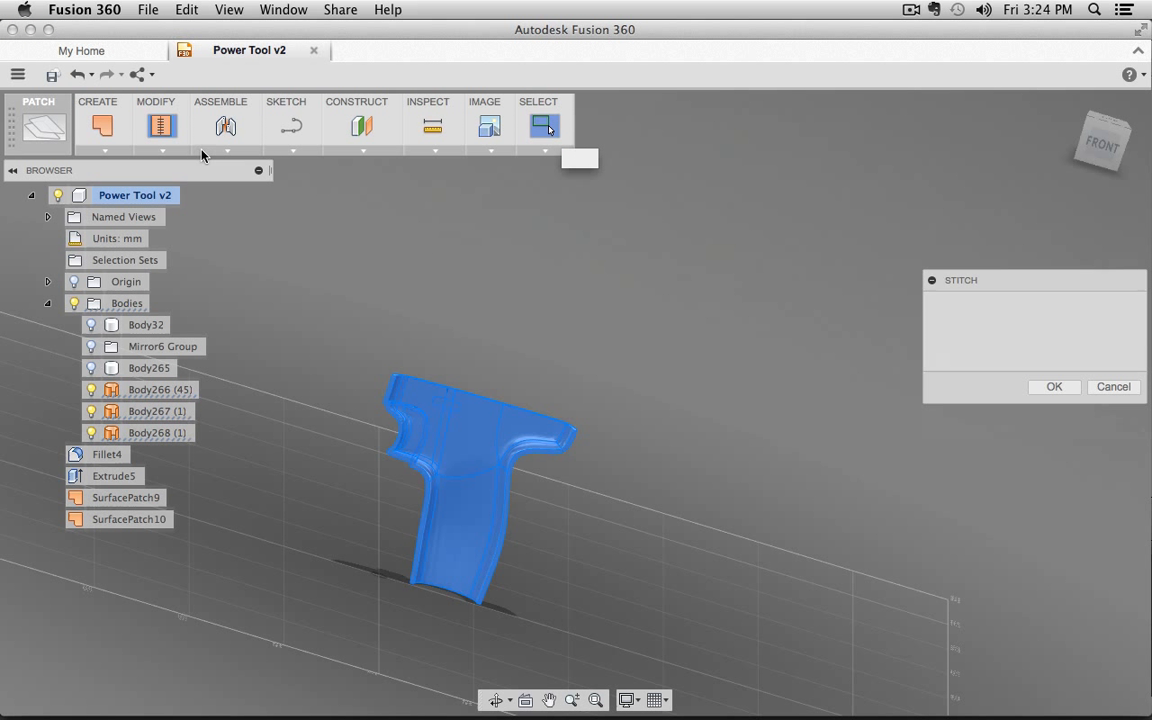
{"action": "left_click", "coordinate": [1050, 393]}
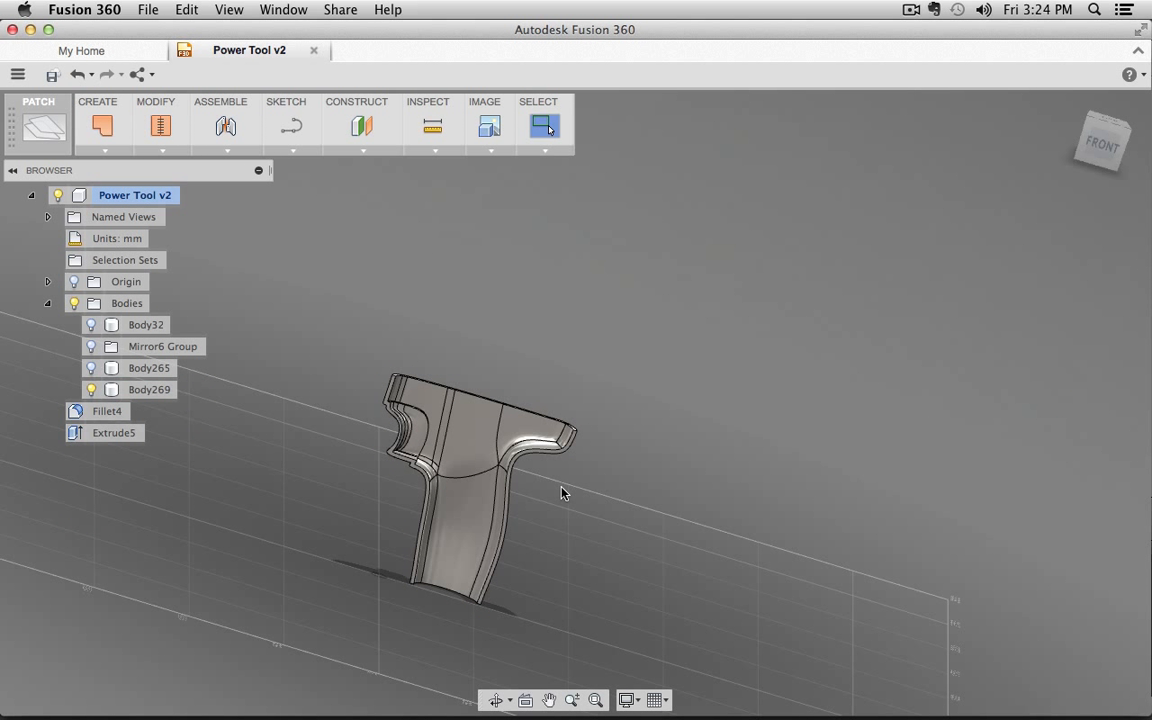
- Show Body265 again and move the second half, Body269, by -50 mm along Z to separate the two halves
{"action": "left_click", "coordinate": [95, 369]}
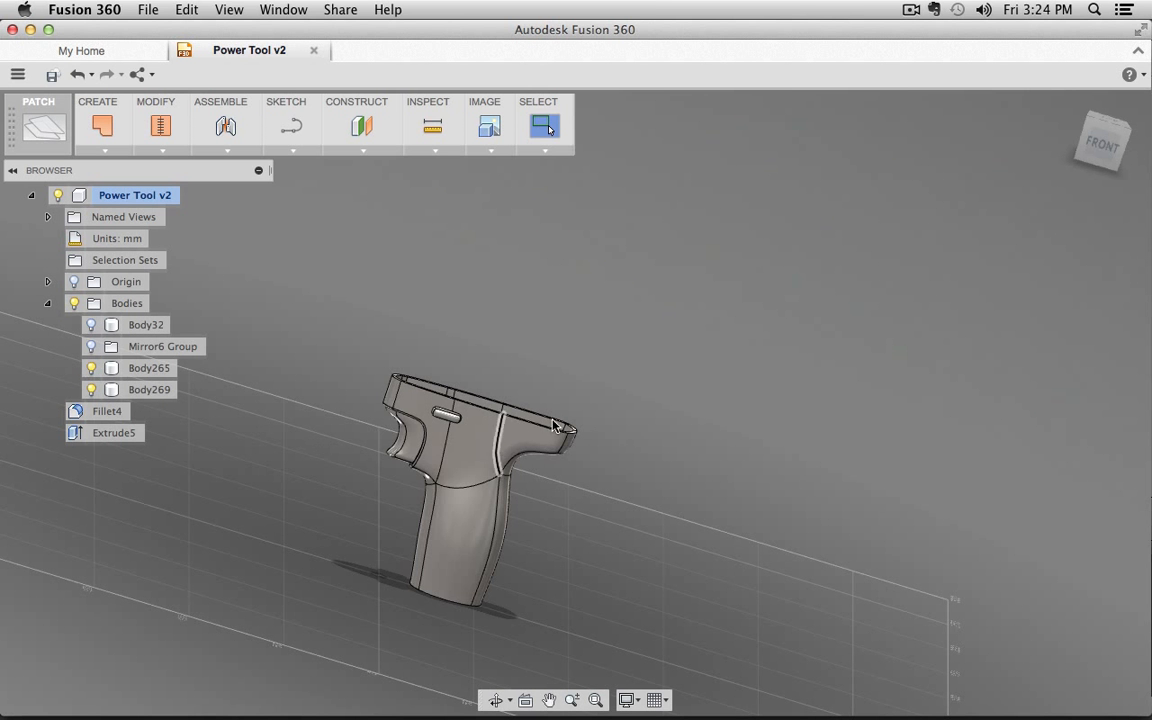
{"action": "middle_click_drag", "start_coordinate": [555, 424], "coordinate": [448, 452], "text": "shift"}
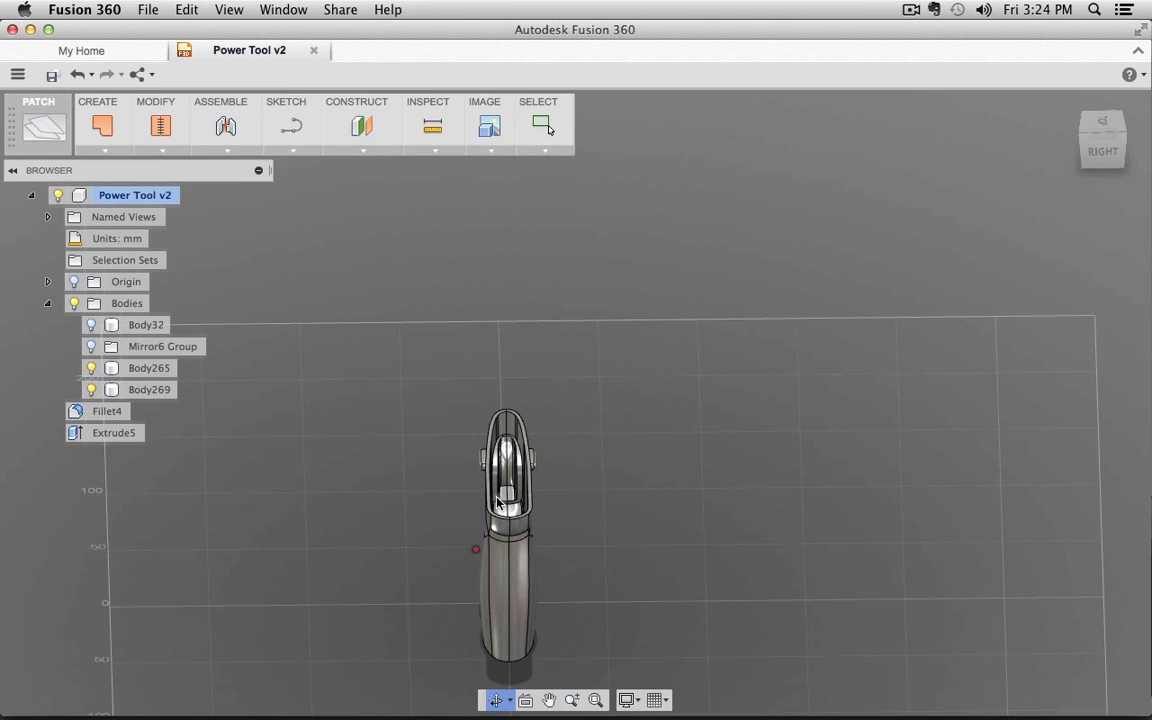
{"action": "left_click", "coordinate": [150, 390]}
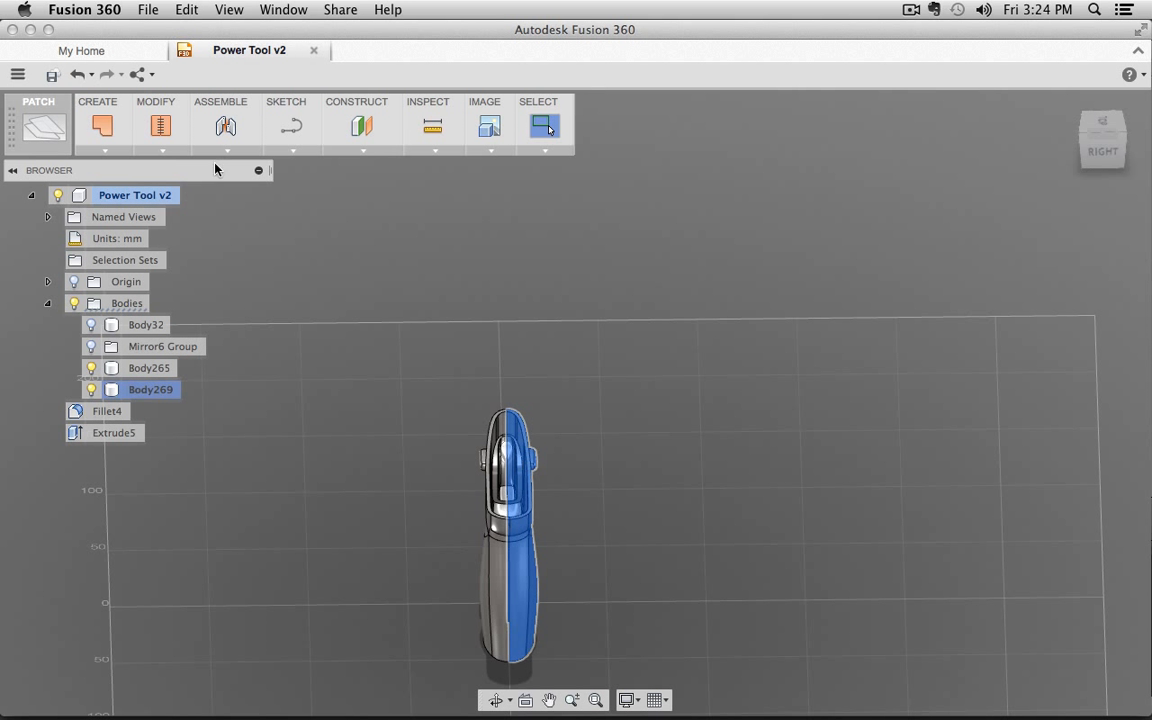
{"action": "left_click", "coordinate": [168, 152]}
{"action": "left_click", "coordinate": [180, 453]}
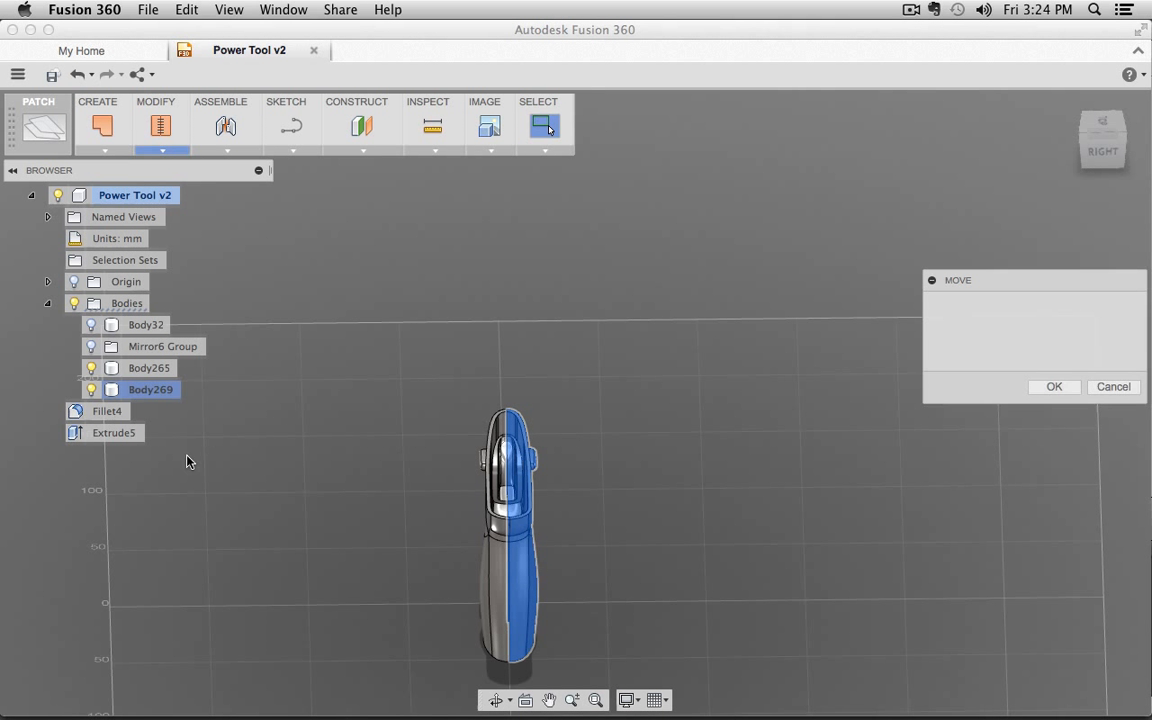
{"action": "left_click_drag", "start_coordinate": [485, 575], "coordinate": [585, 575]}
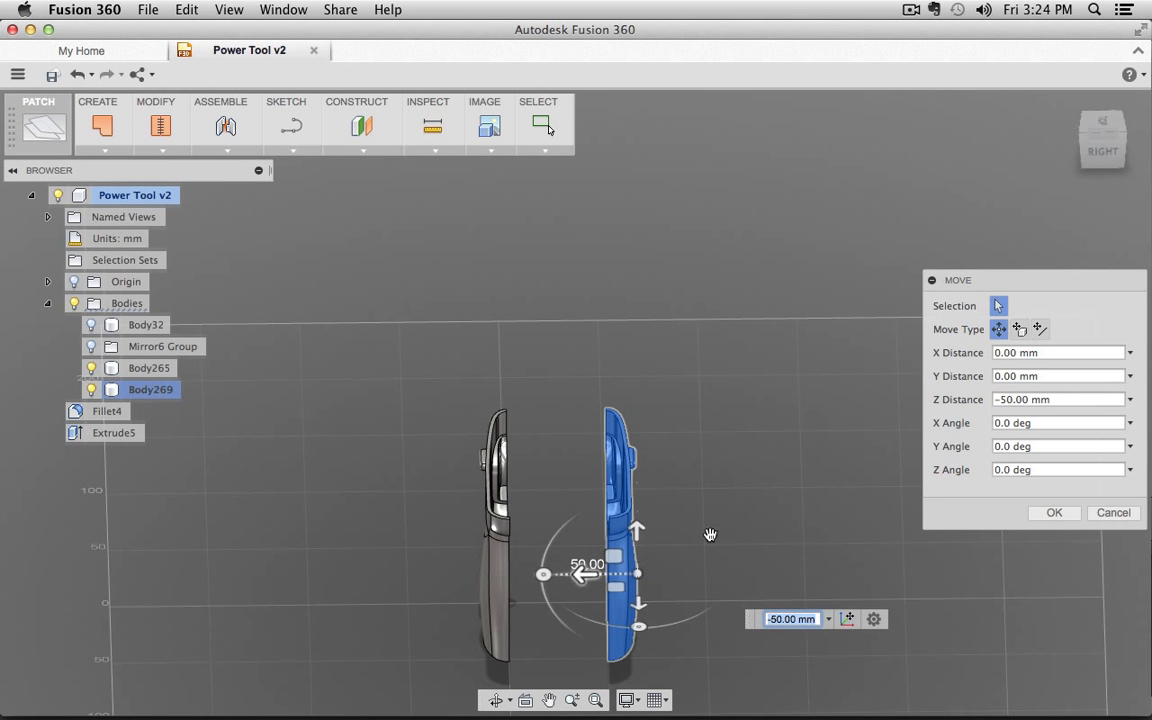
{"action": "middle_click_drag", "start_coordinate": [680, 420], "coordinate": [840, 450], "text": "shift"}
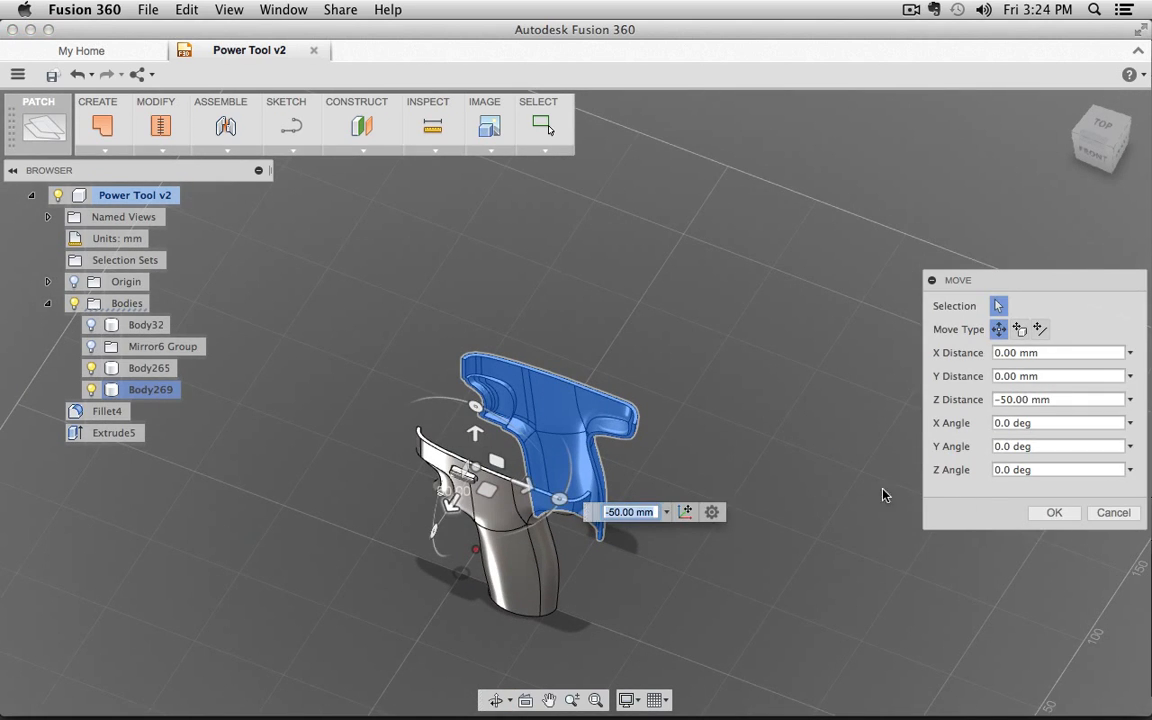
{"action": "left_click", "coordinate": [1036, 512]}
{"action": "middle_click_drag", "start_coordinate": [912, 597], "coordinate": [604, 499], "text": "shift"}
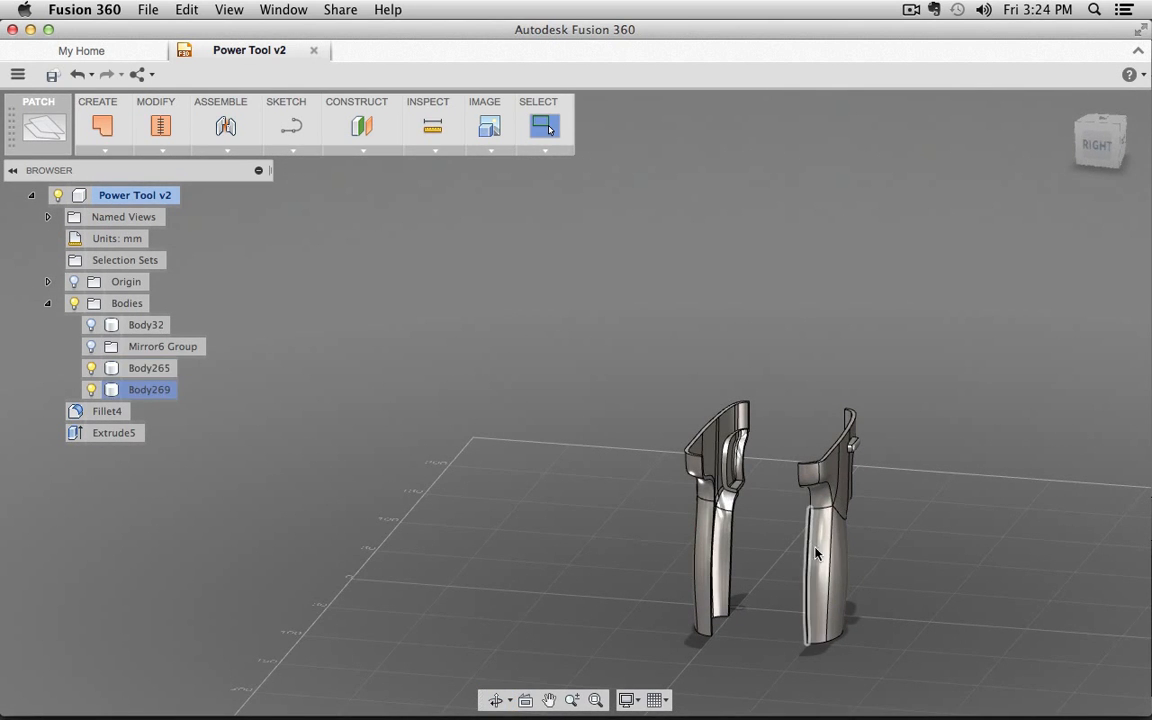
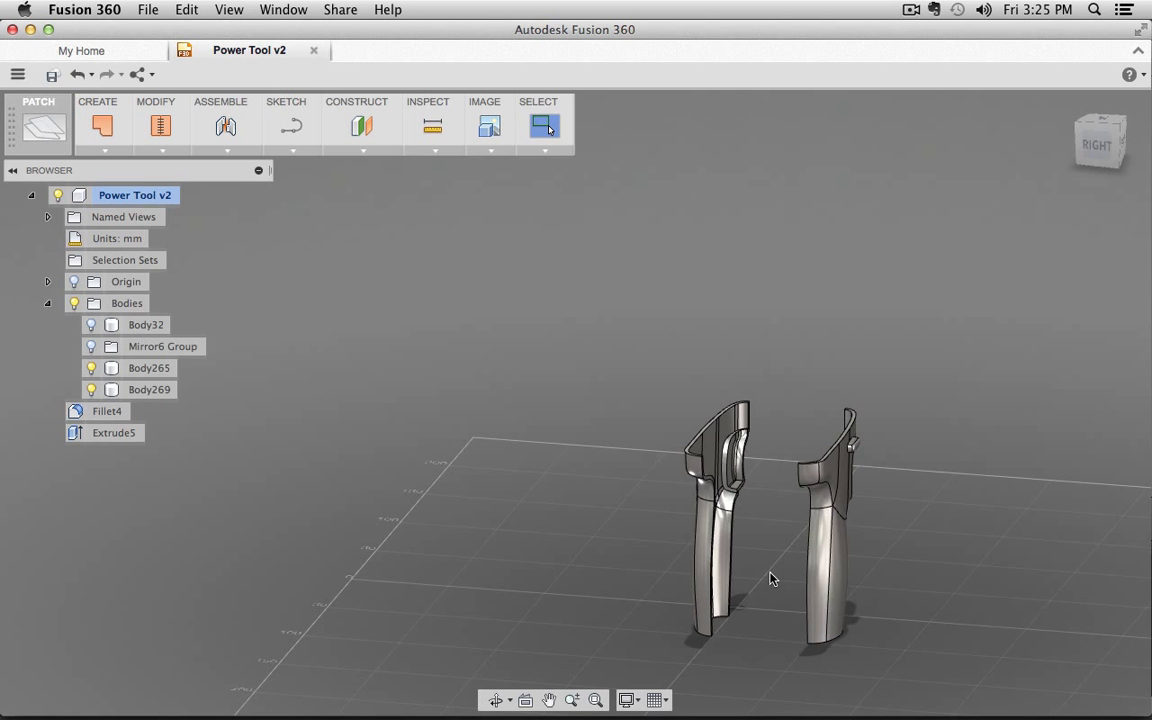
{"action": "middle_click_drag", "start_coordinate": [620, 555], "coordinate": [928, 554], "text": "shift"}
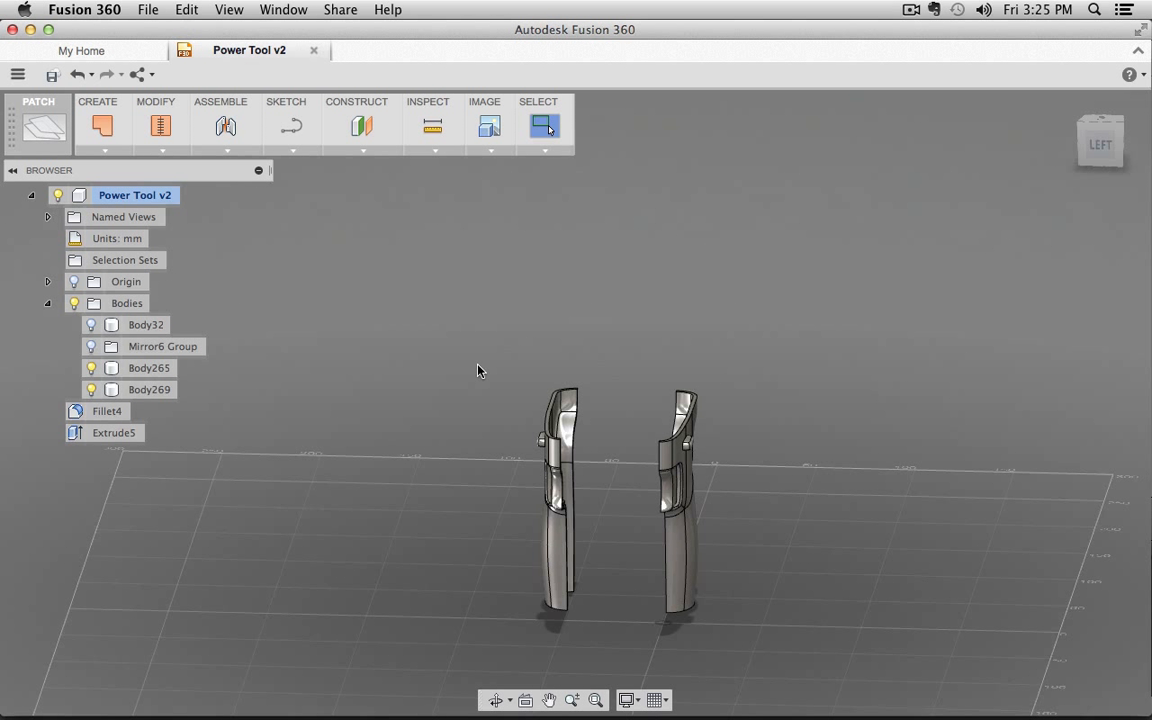
{"action": "left_click", "coordinate": [42, 131]}
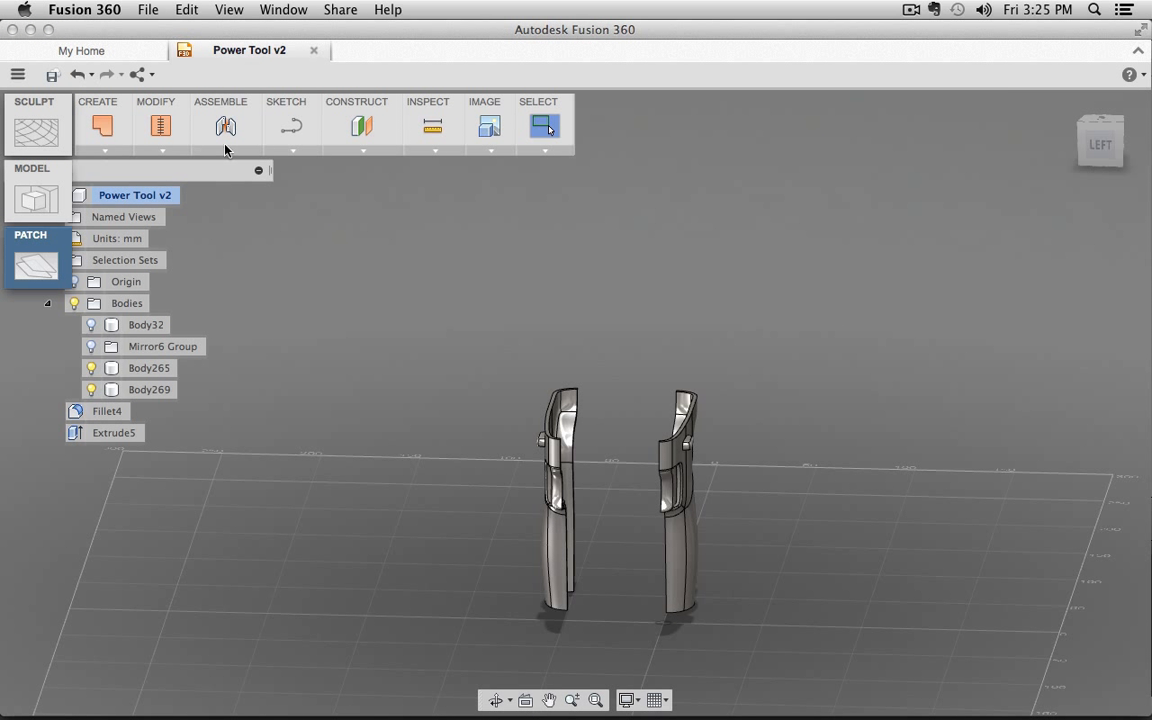
{"action": "left_click", "coordinate": [160, 150]}
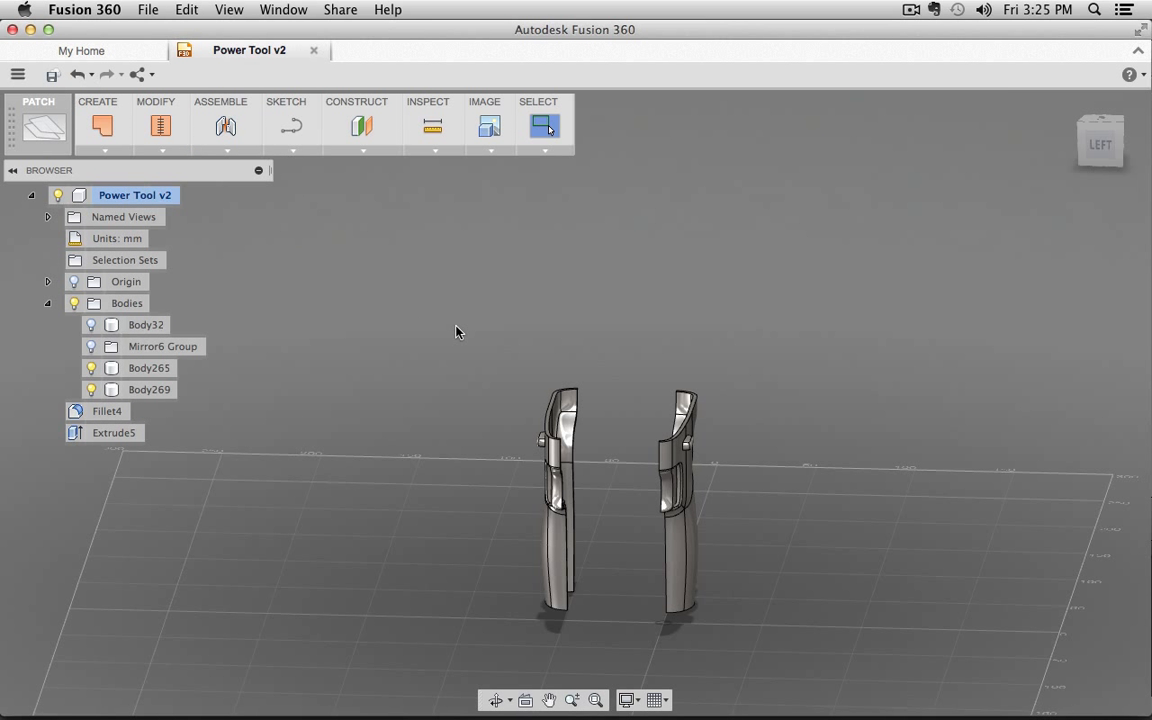
- Select both handle halves and check which file types the general export offers, leaving without exporting
{"action": "left_click_drag", "start_coordinate": [437, 283], "coordinate": [779, 622]}
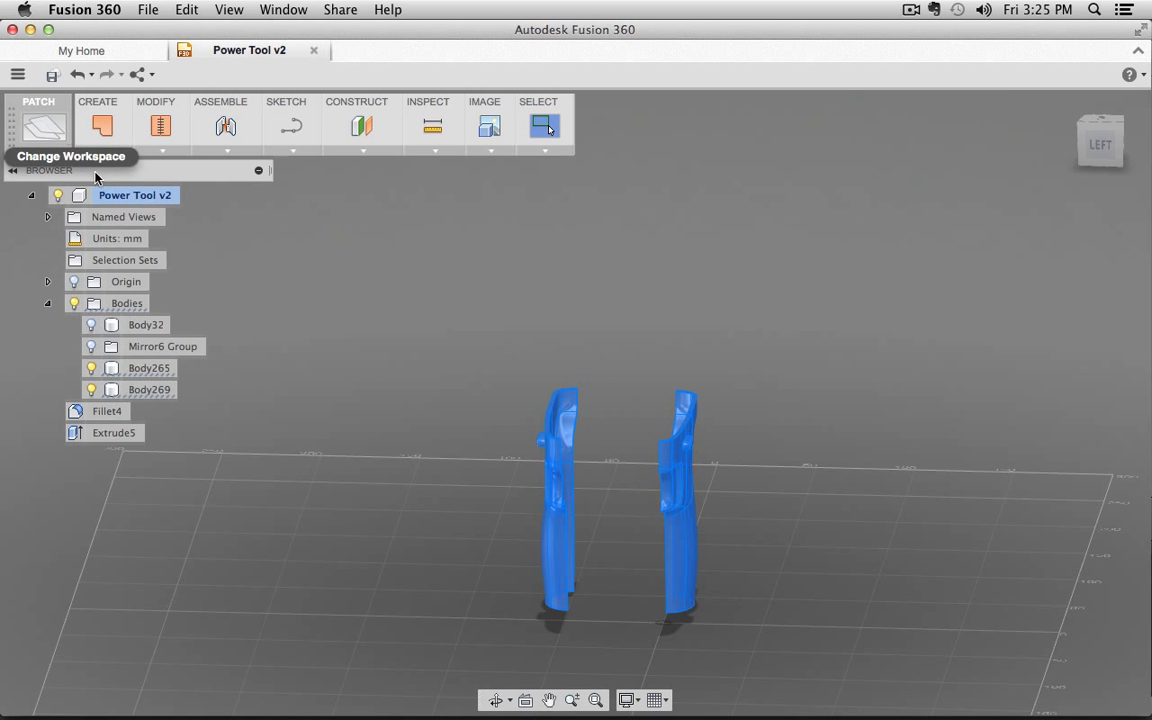
{"action": "right_click", "coordinate": [558, 436]}
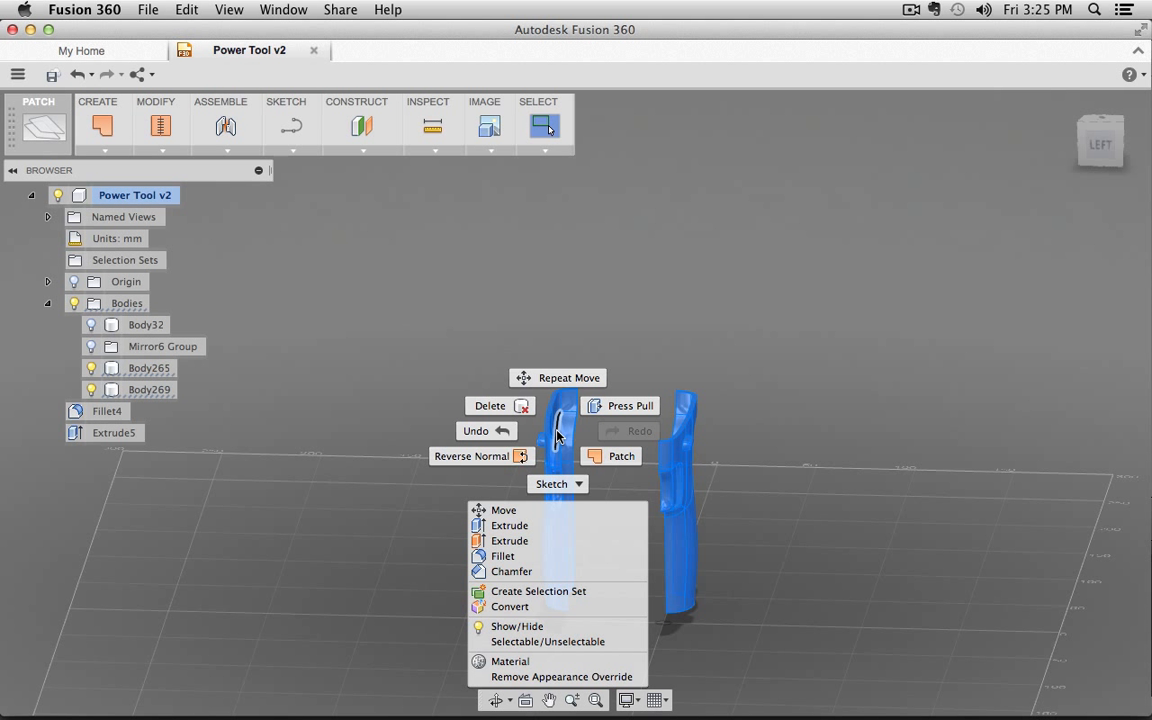
{"action": "key", "text": "Escape"}
{"action": "left_click", "coordinate": [18, 75]}
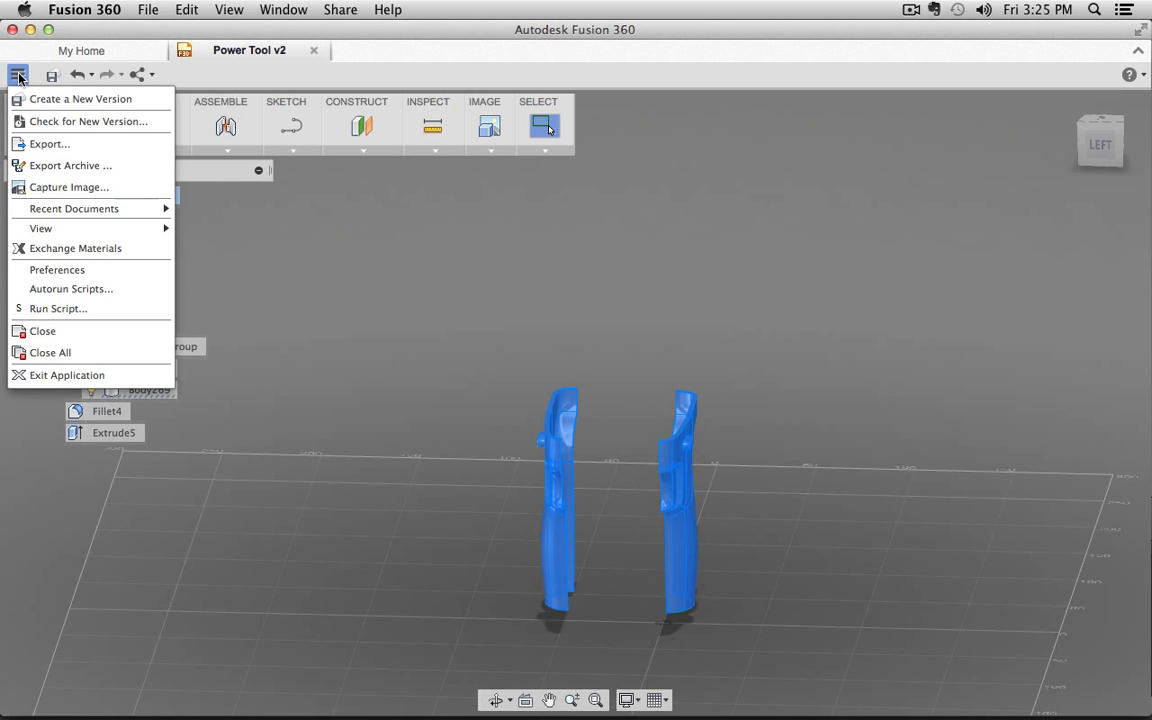
{"action": "left_click", "coordinate": [45, 144]}
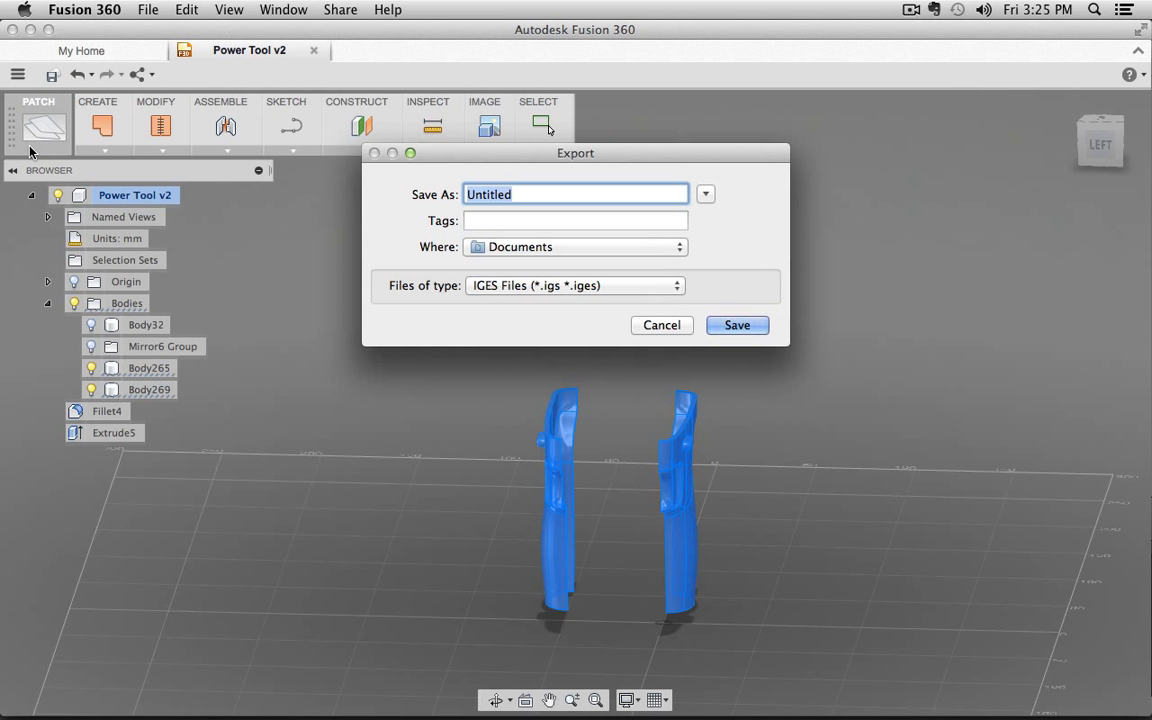
{"action": "left_click", "coordinate": [543, 287]}
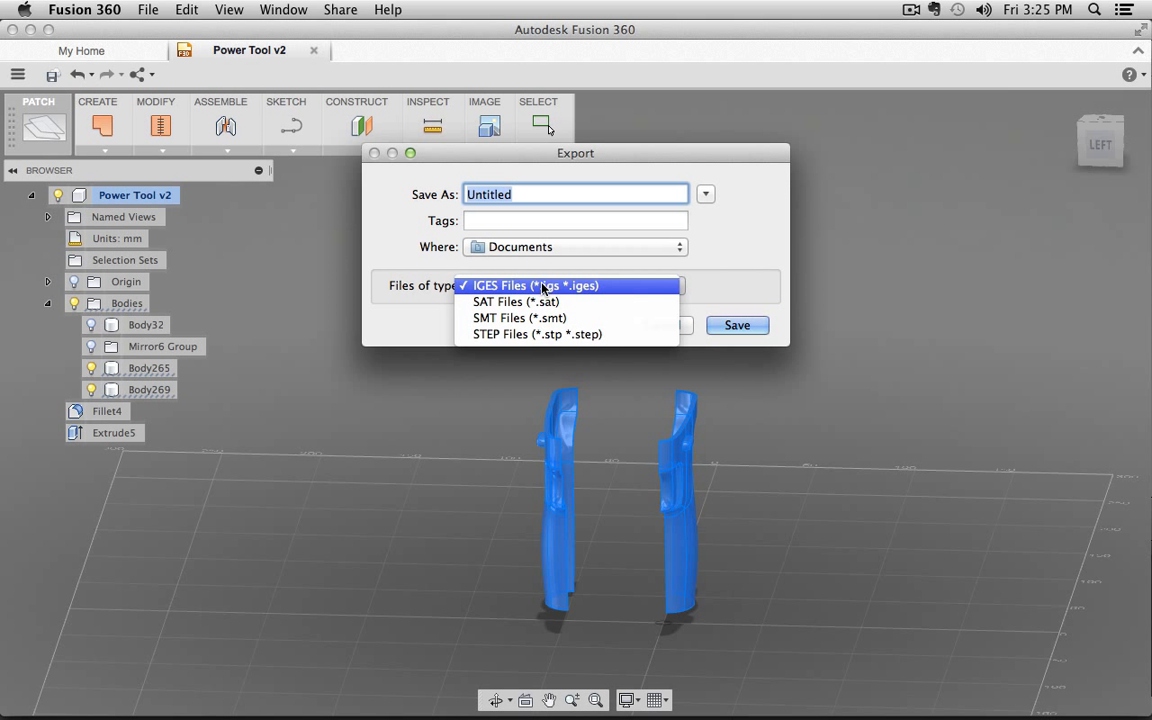
{"action": "left_click", "coordinate": [626, 290]}
{"action": "left_click", "coordinate": [661, 325]}
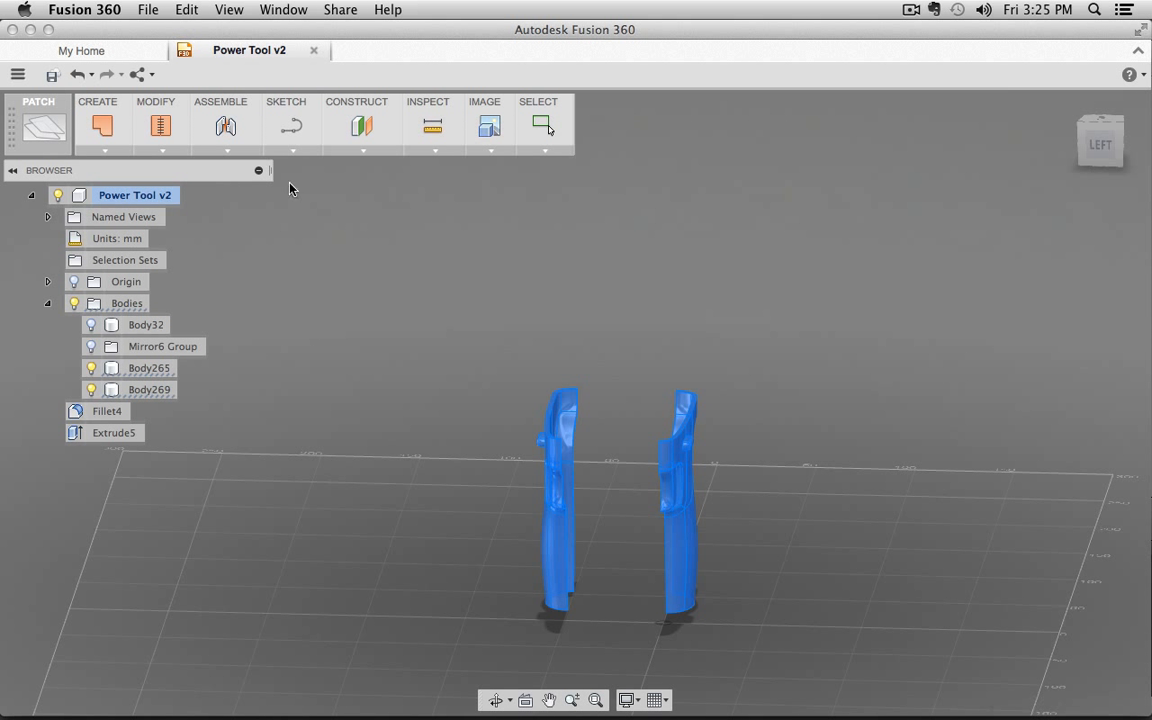
{"action": "left_click", "coordinate": [18, 75]}
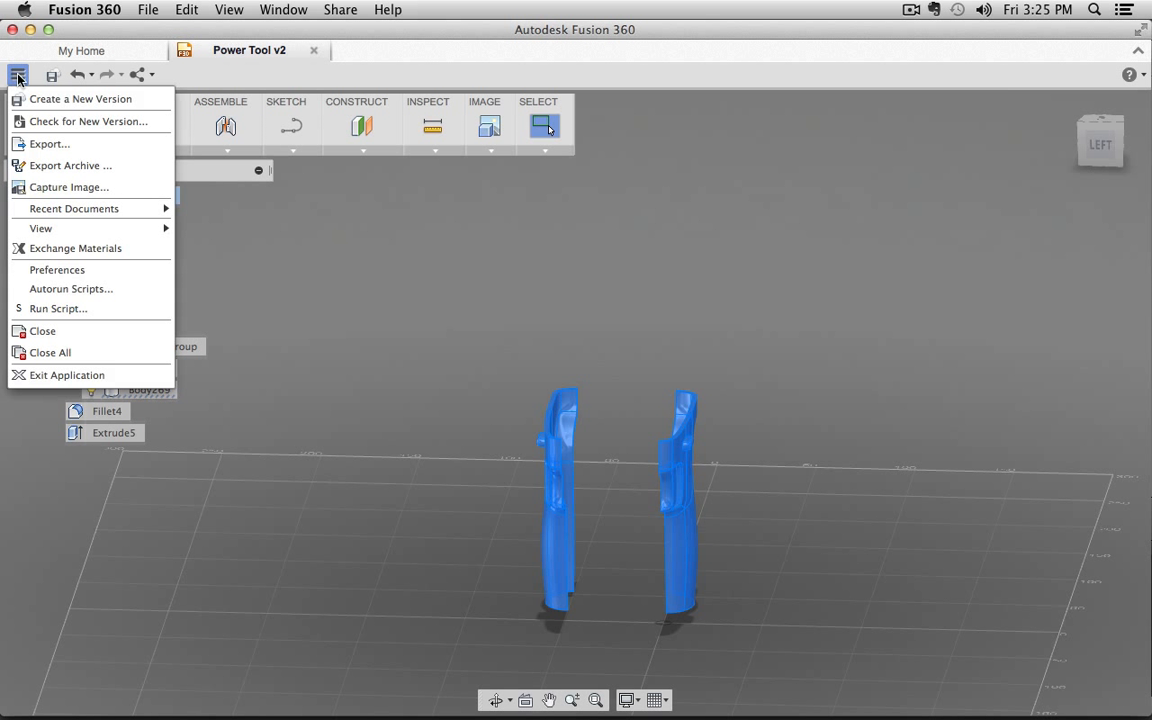
{"action": "mouse_move", "coordinate": [95, 238]}
{"action": "left_click", "coordinate": [303, 219]}
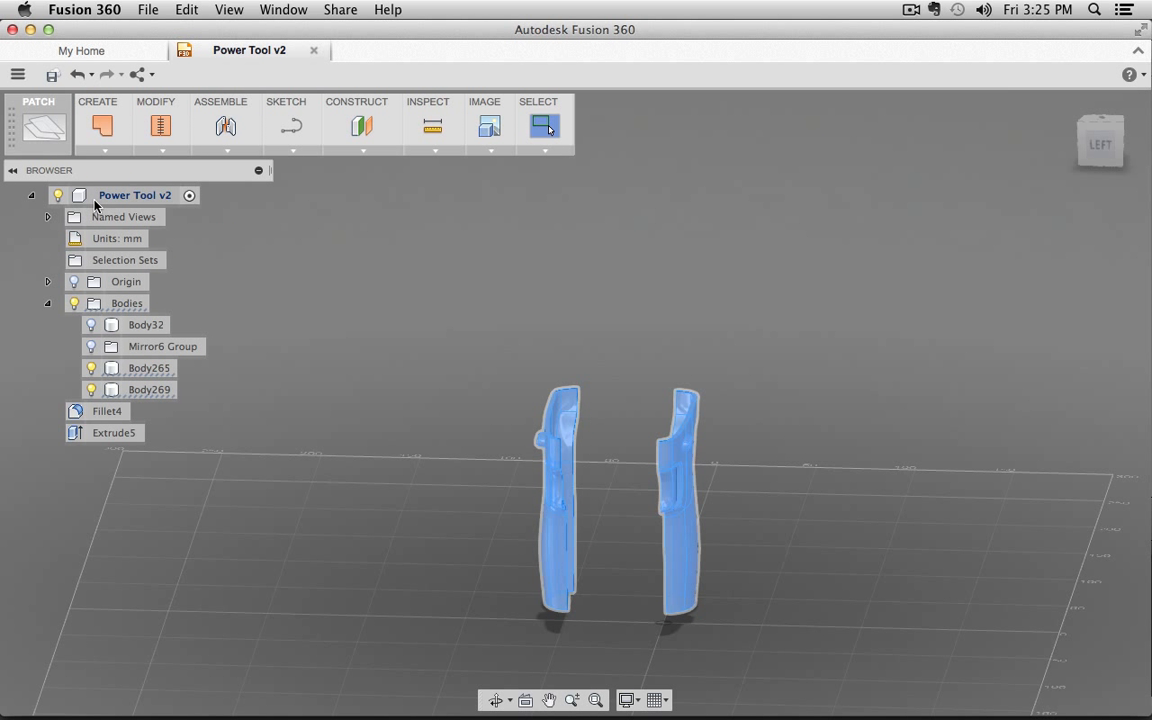
{"action": "left_click", "coordinate": [673, 471]}
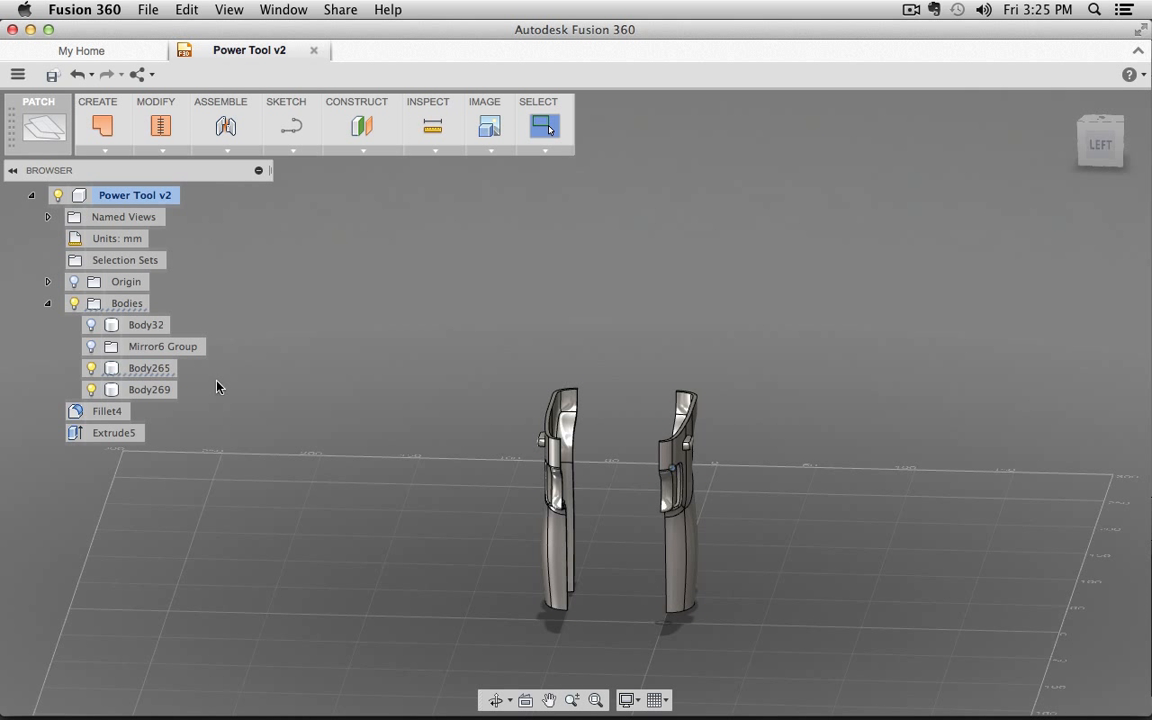
{"action": "right_click", "coordinate": [145, 372]}
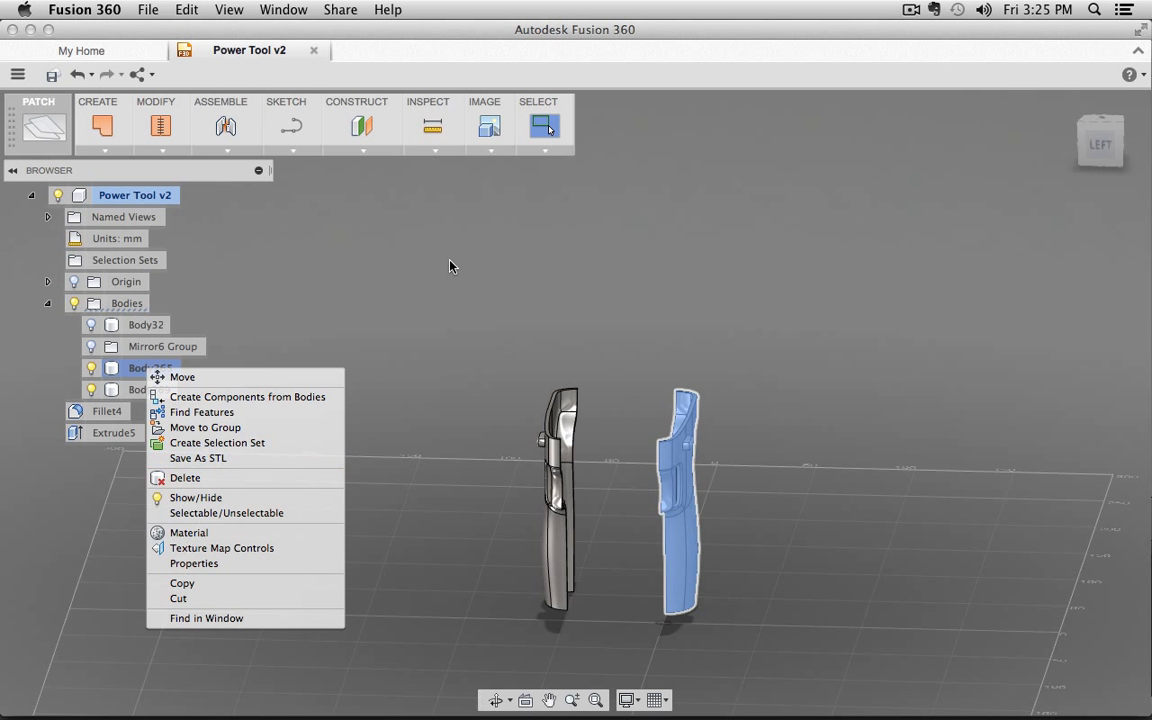
{"action": "key", "text": "Escape"}
{"action": "left_click", "coordinate": [18, 74]}
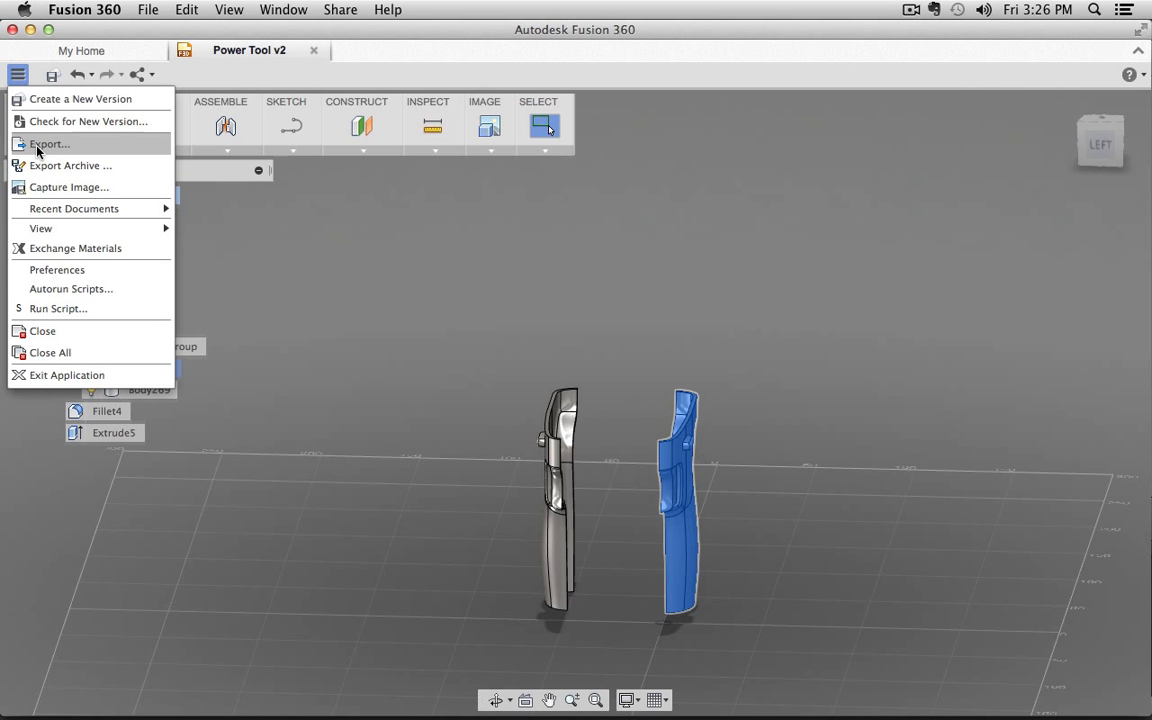
{"action": "left_click", "coordinate": [359, 290]}
{"action": "left_click_drag", "start_coordinate": [383, 309], "coordinate": [776, 636]}
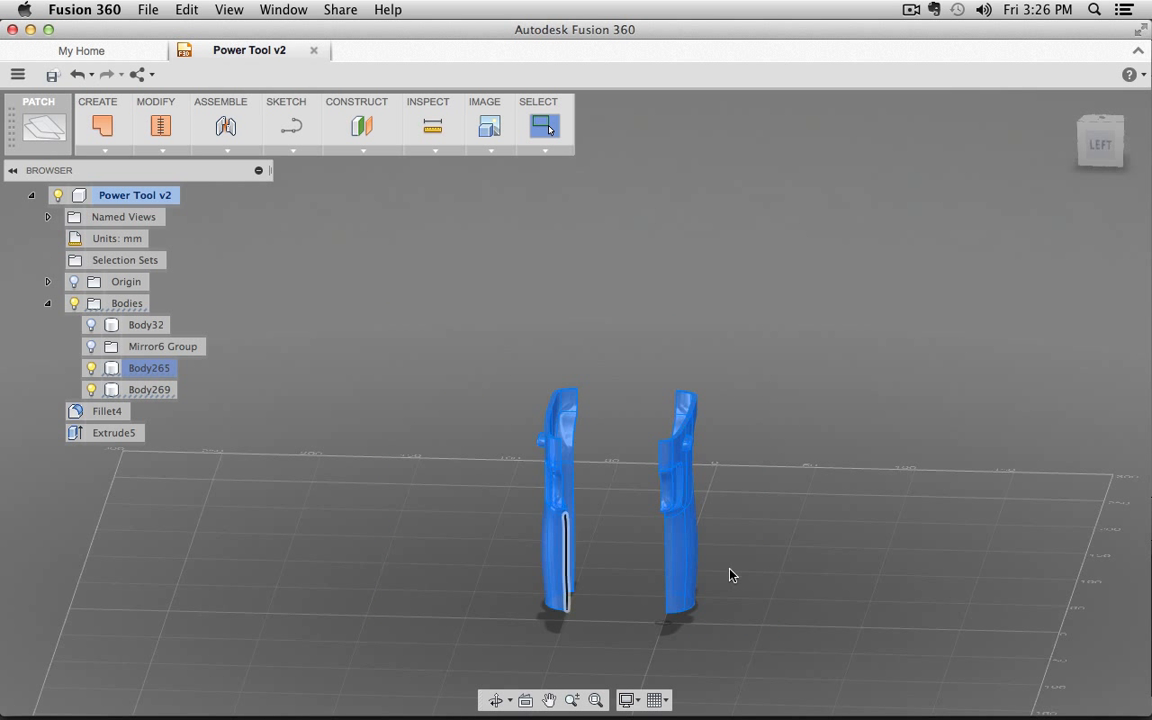
{"action": "right_click", "coordinate": [561, 537]}
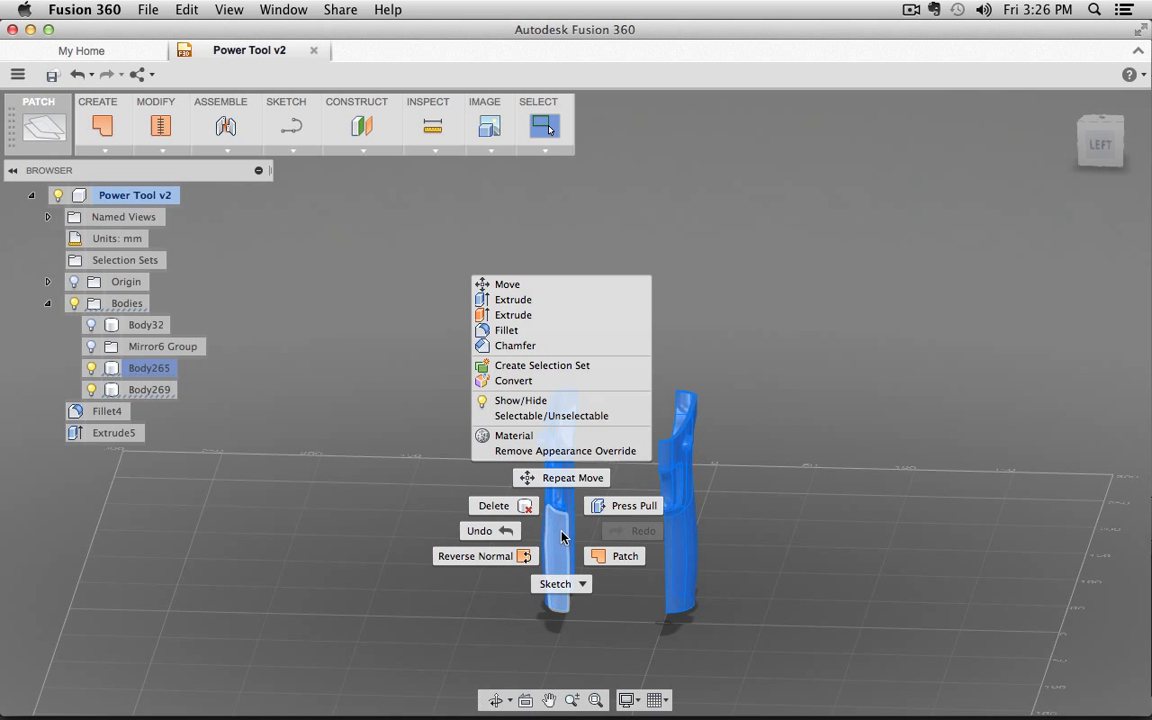
{"action": "left_click", "coordinate": [374, 510]}
- Open the Save As STL settings for Body265, keep Medium refinement and enlarge the dialog until its labels are readable
{"action": "left_click", "coordinate": [140, 371]}
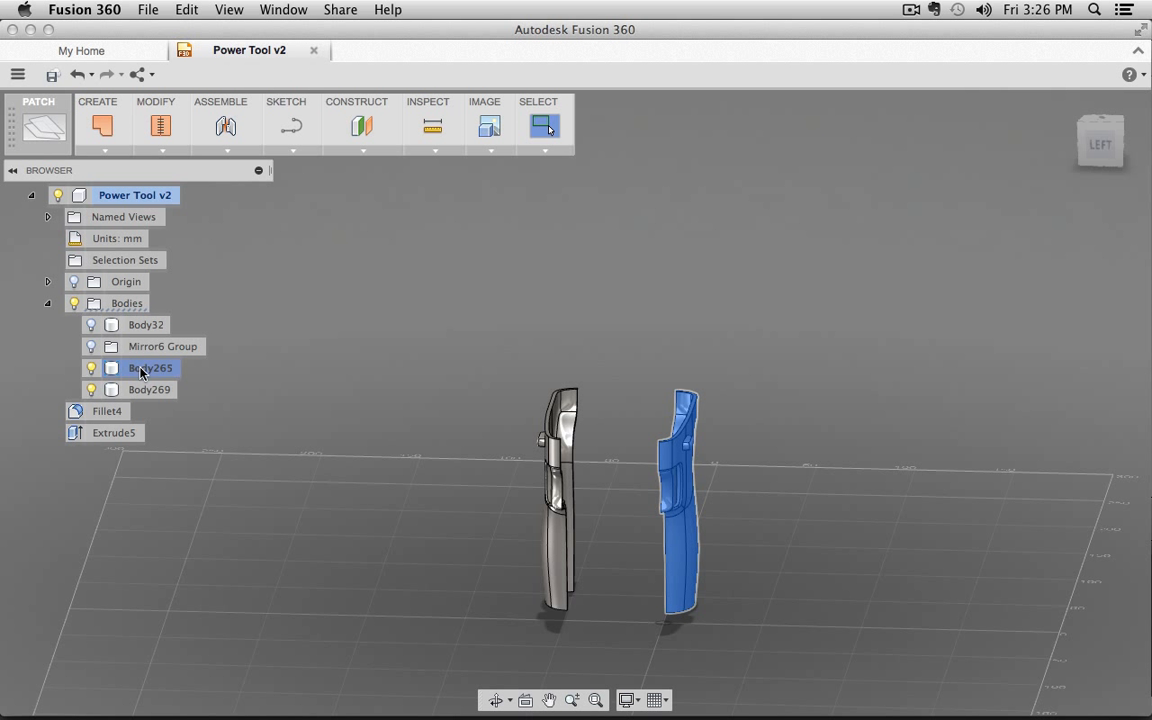
{"action": "right_click", "coordinate": [141, 372]}
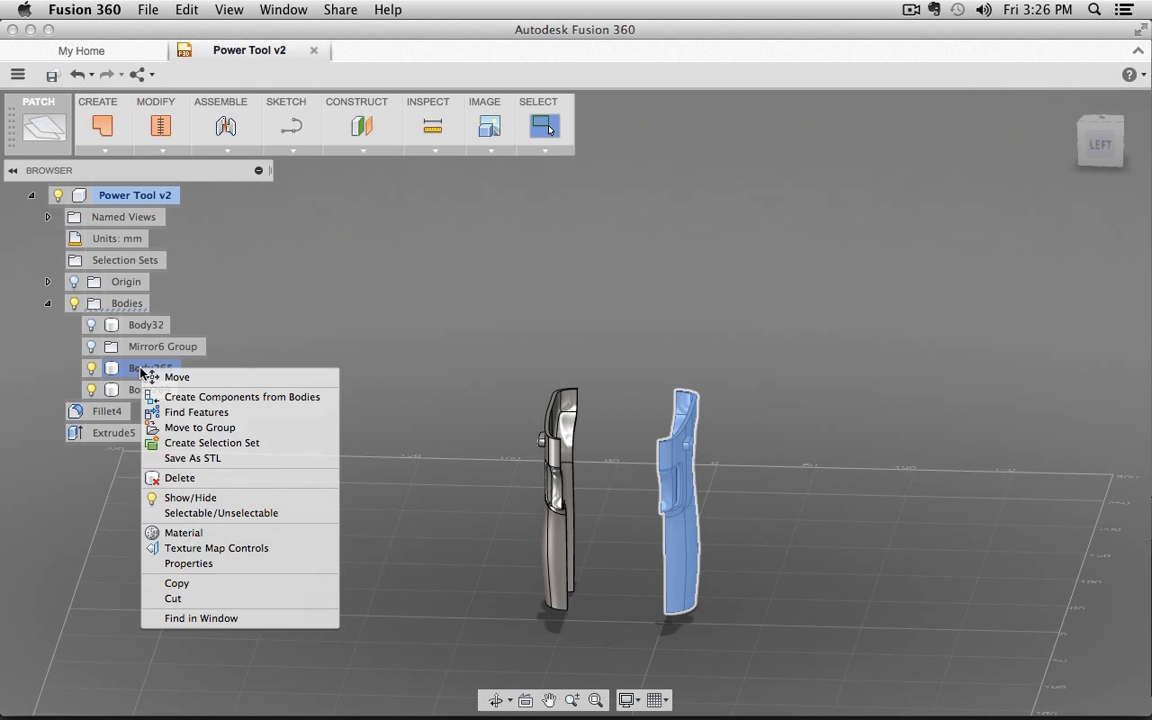
{"action": "left_click", "coordinate": [207, 466]}
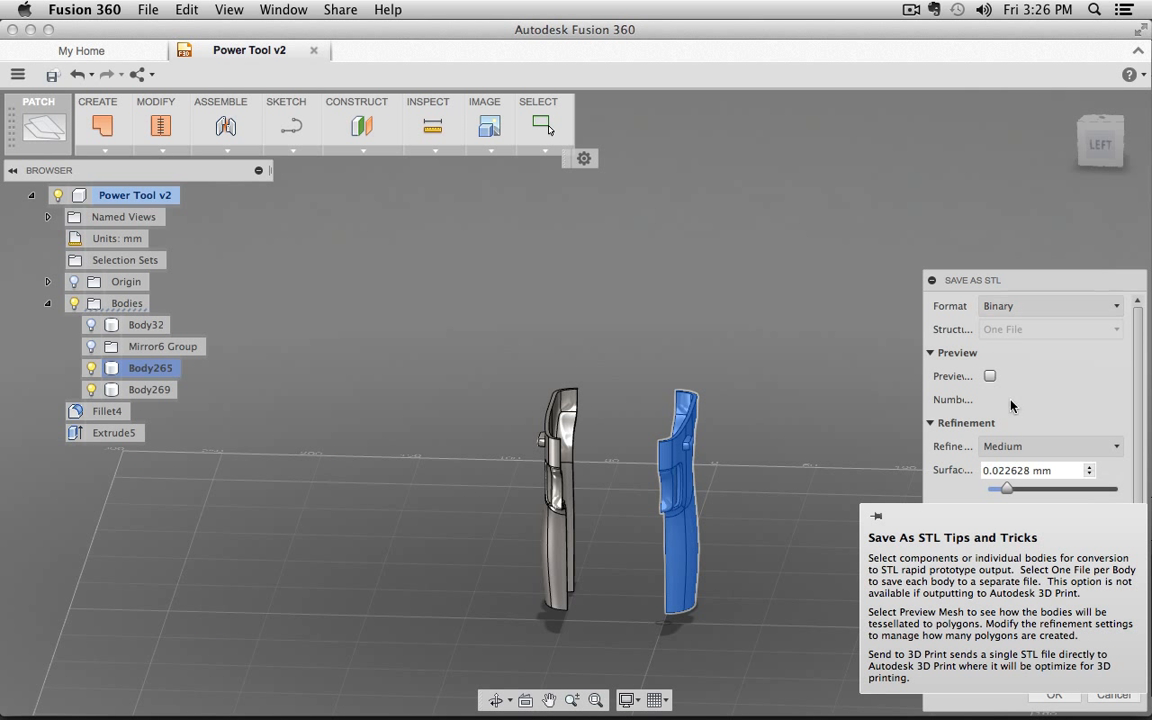
{"action": "left_click_drag", "start_coordinate": [1066, 279], "coordinate": [387, 197]}
{"action": "left_click", "coordinate": [355, 357]}
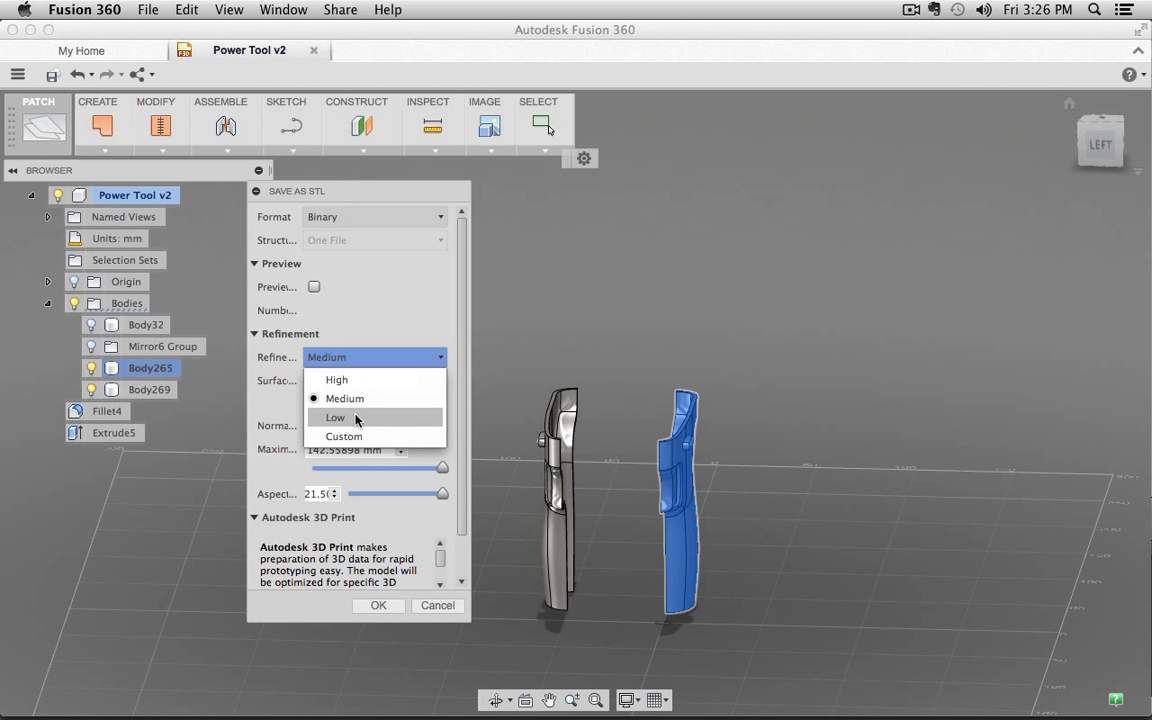
{"action": "left_click", "coordinate": [358, 398]}
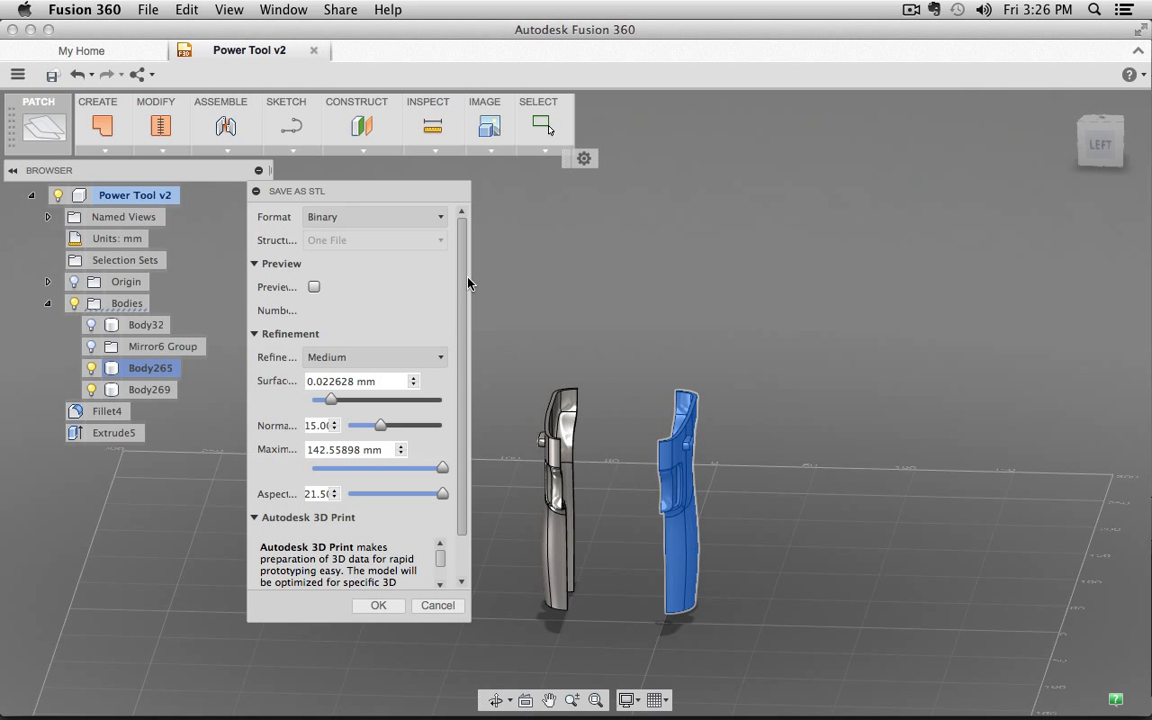
{"action": "left_click_drag", "start_coordinate": [466, 627], "coordinate": [519, 674]}
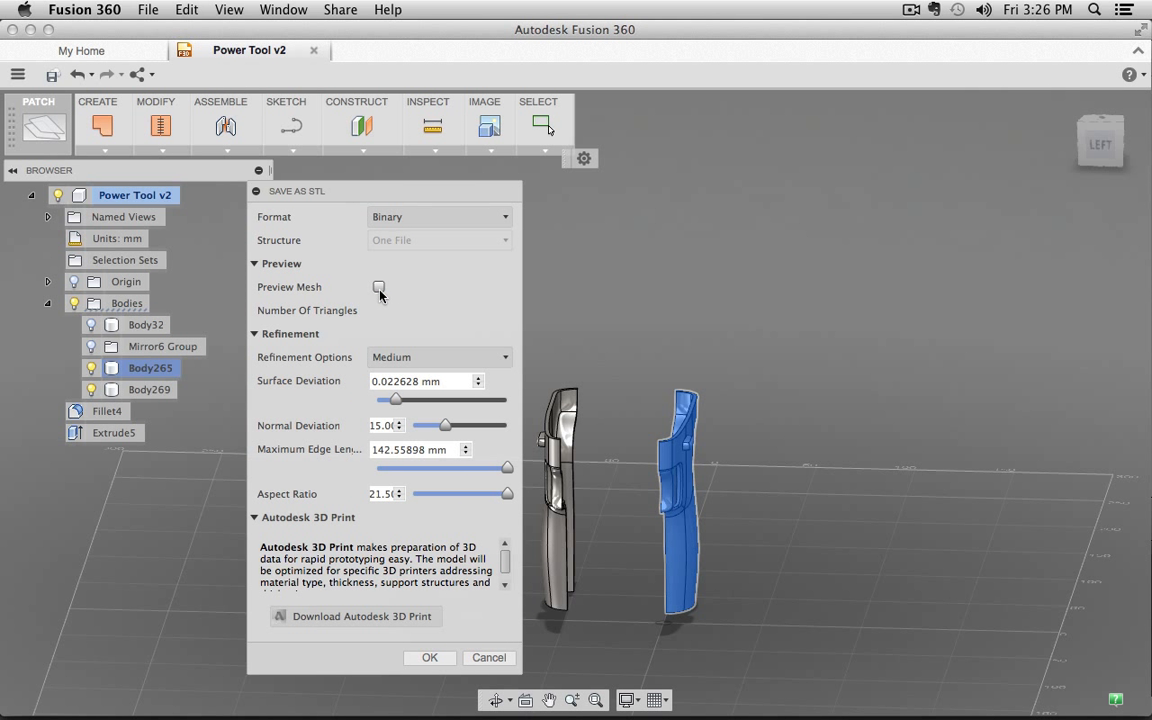
- Preview the STL mesh of Body265 on the model and set its refinement to Low
{"action": "left_click", "coordinate": [379, 287]}
{"action": "scroll", "coordinate": [746, 465], "scroll_direction": "up", "scroll_amount": 8}
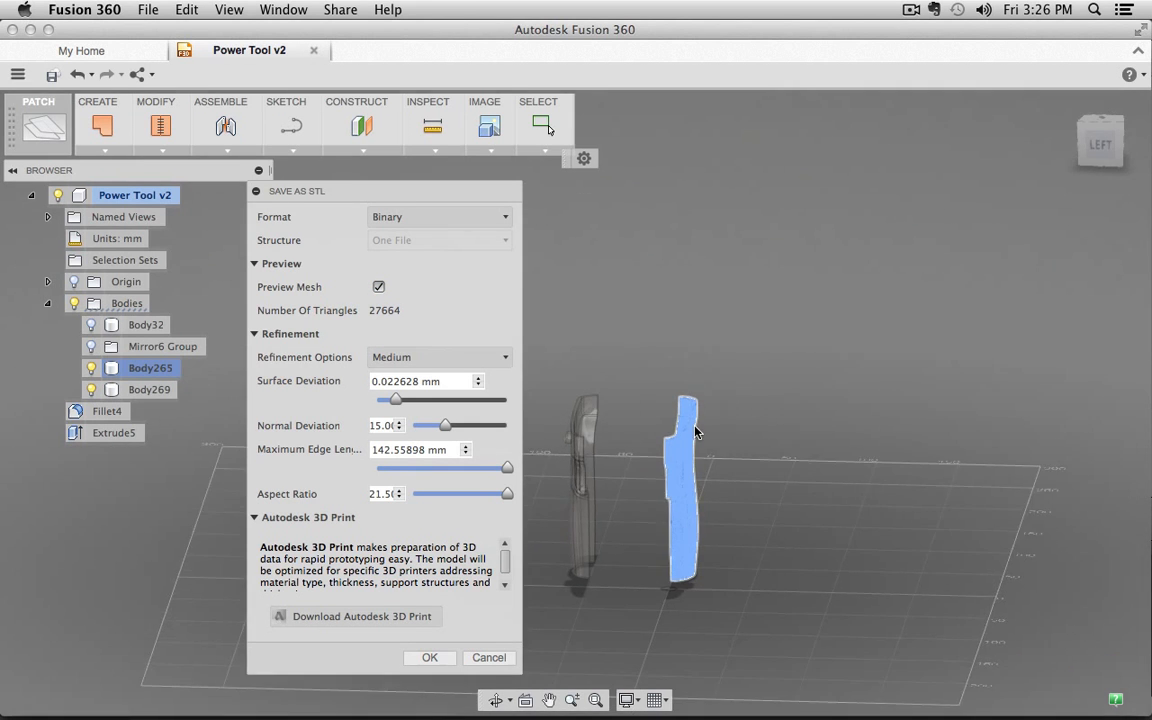
{"action": "middle_click_drag", "start_coordinate": [740, 459], "coordinate": [670, 437], "text": "shift"}
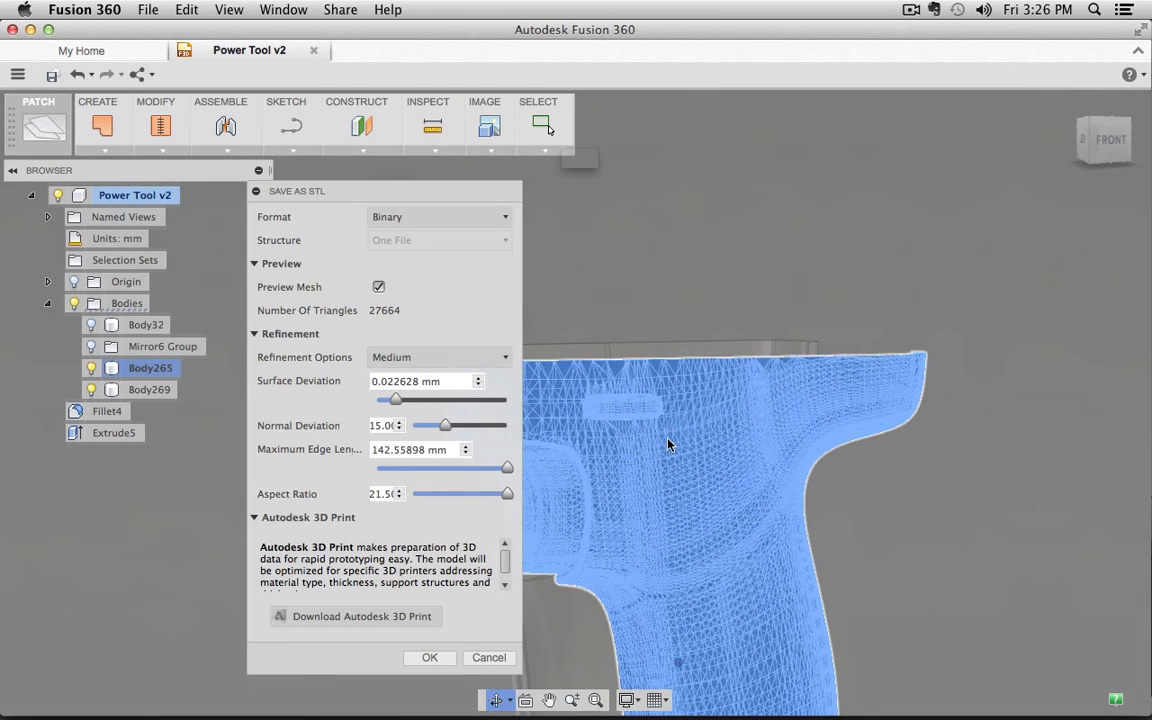
{"action": "left_click", "coordinate": [482, 359]}
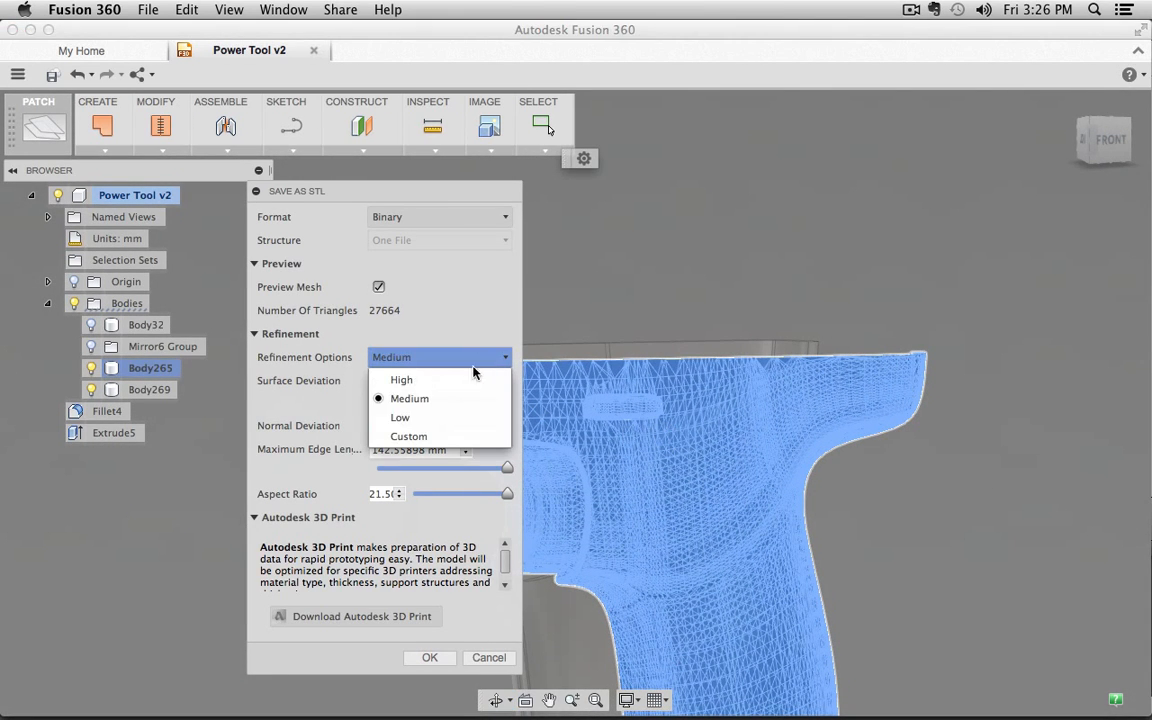
{"action": "left_click", "coordinate": [440, 416]}
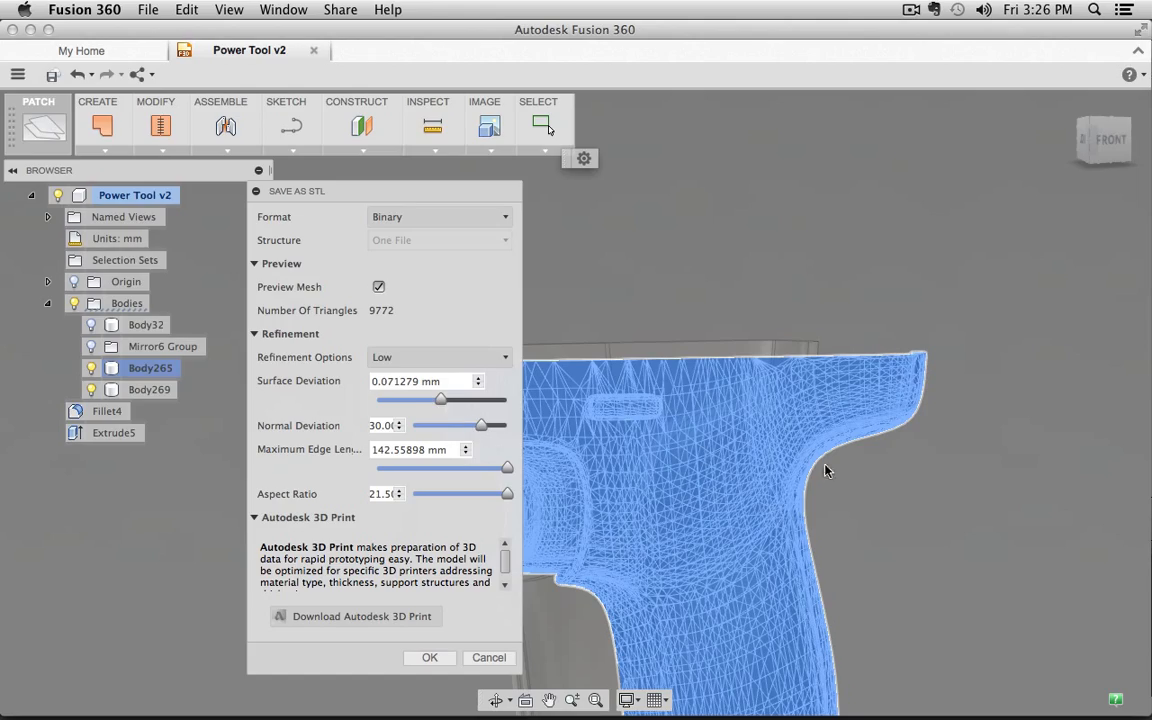
{"action": "middle_click_drag", "start_coordinate": [902, 525], "coordinate": [880, 507], "text": "shift"}
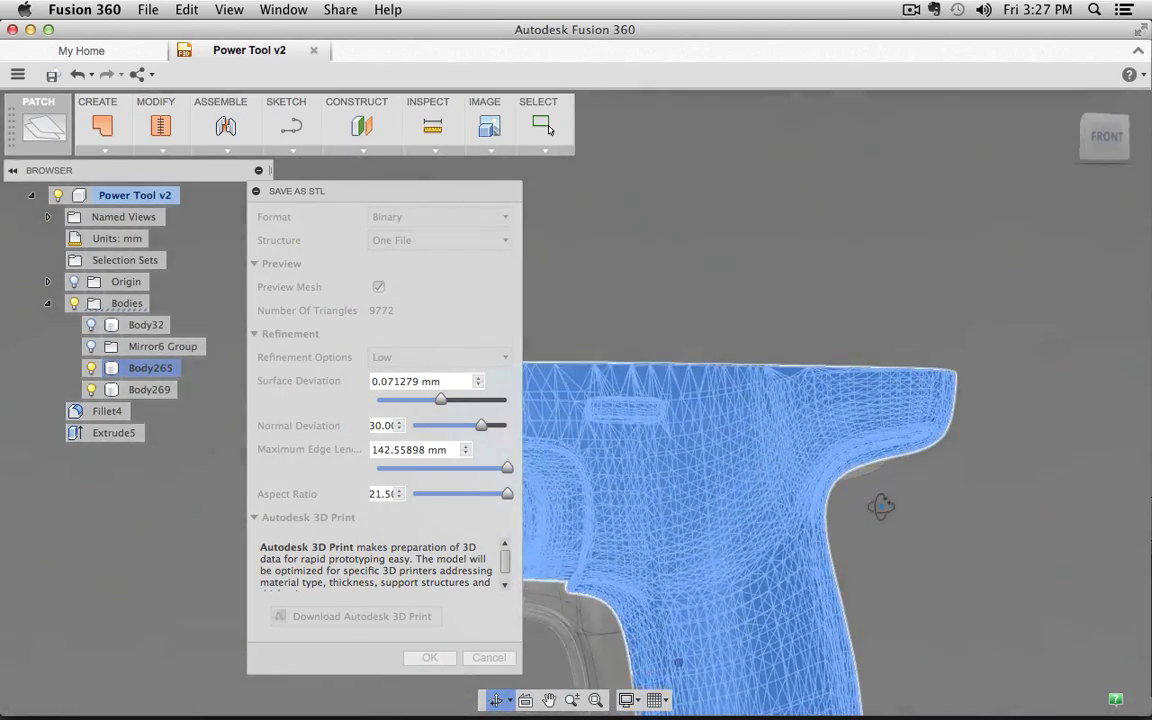
- Accept the STL settings and save the Body265 mesh to the Desktop as "low"
{"action": "left_click", "coordinate": [430, 657]}
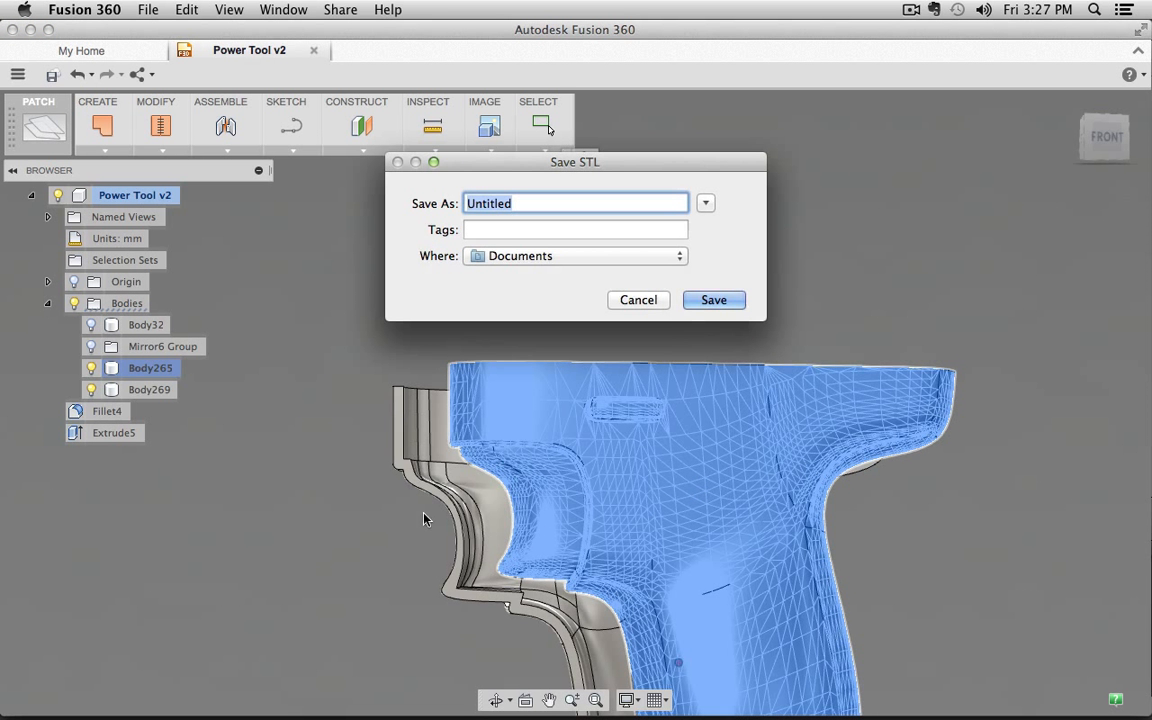
{"action": "left_click", "coordinate": [514, 256]}
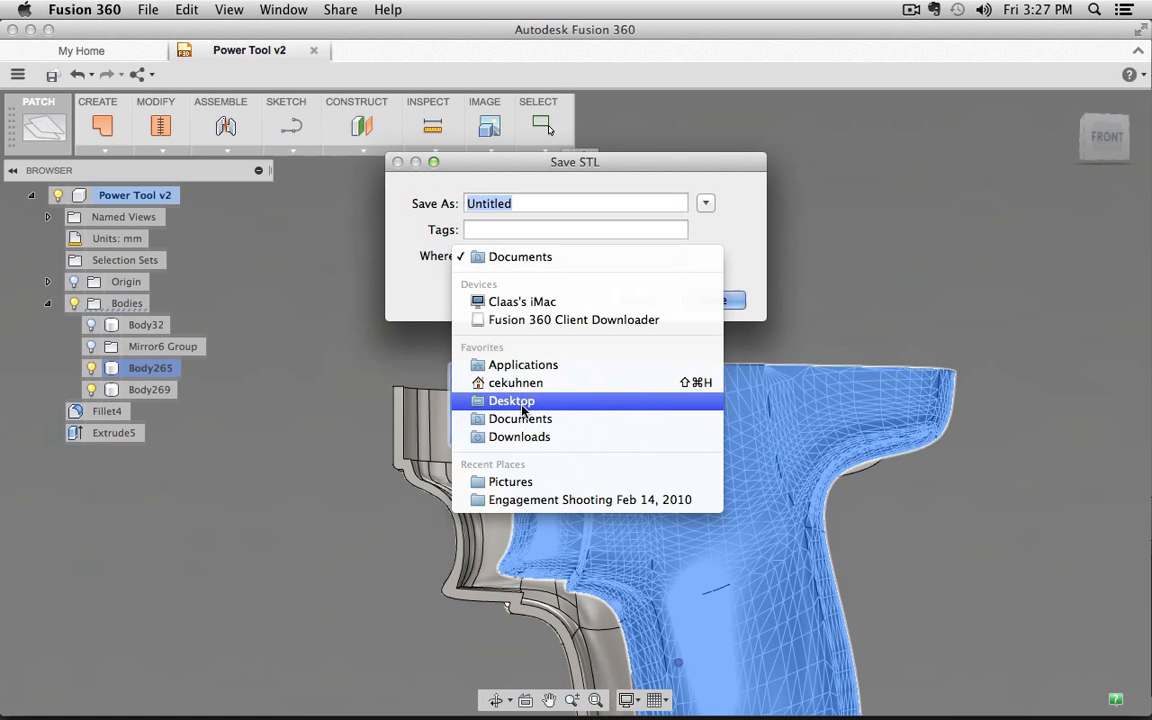
{"action": "left_click", "coordinate": [489, 401]}
{"action": "type", "text": "low"}
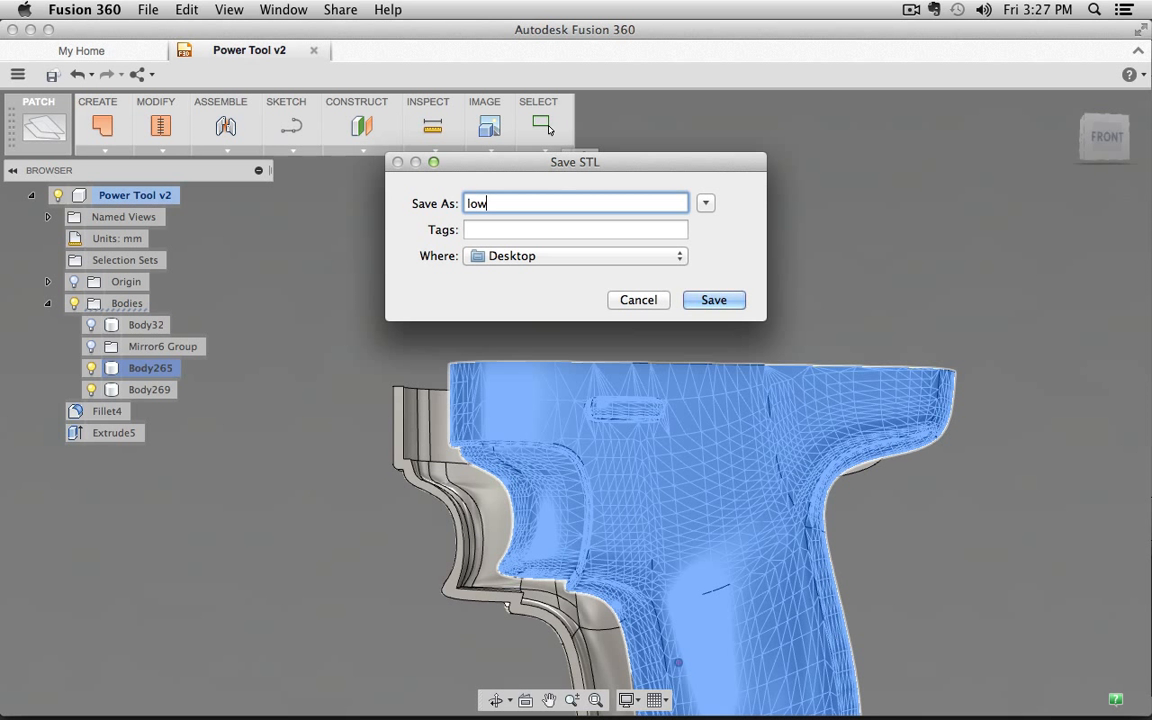
{"action": "left_click", "coordinate": [714, 300]}
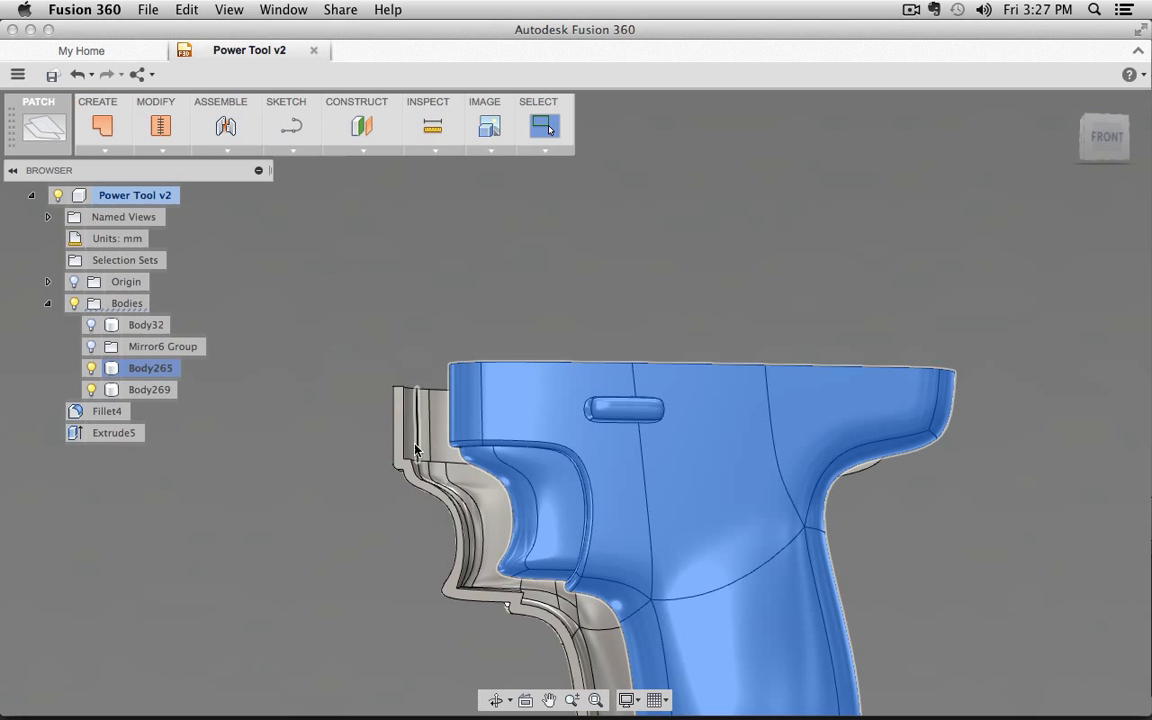
- Open the Save As STL settings for Body269, set its refinement to High and accept them
{"action": "left_click", "coordinate": [160, 390]}
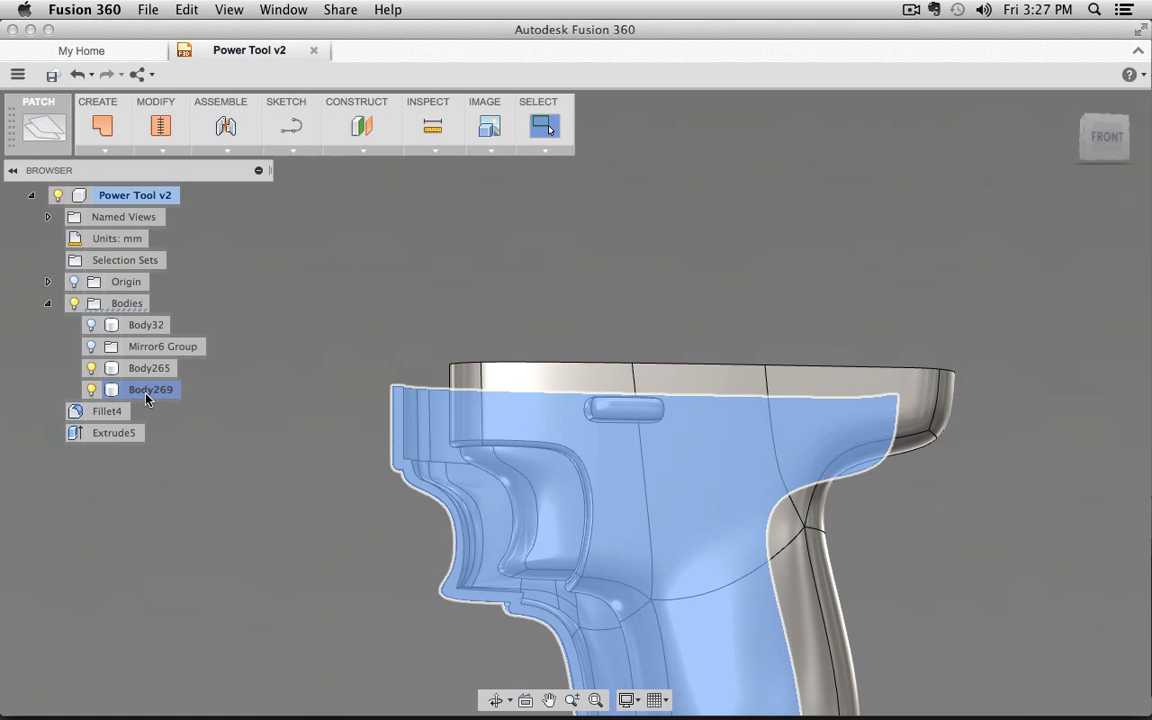
{"action": "right_click", "coordinate": [146, 399]}
{"action": "left_click", "coordinate": [182, 482]}
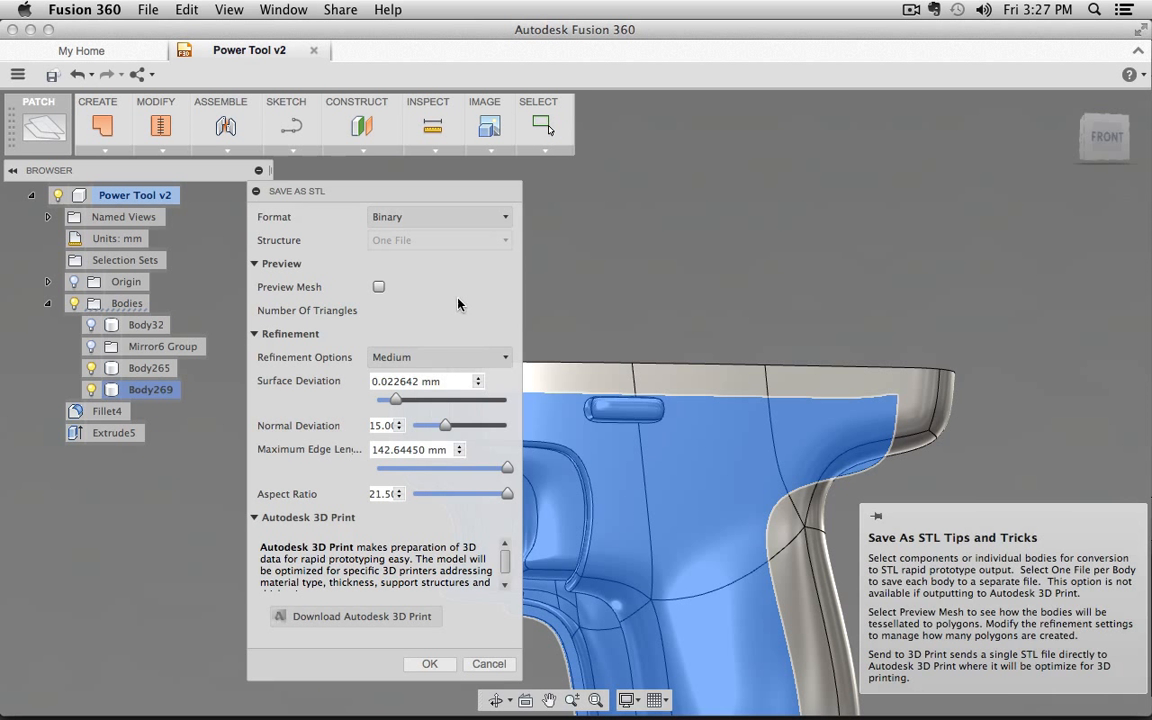
{"action": "left_click", "coordinate": [435, 357]}
{"action": "left_click", "coordinate": [432, 379]}
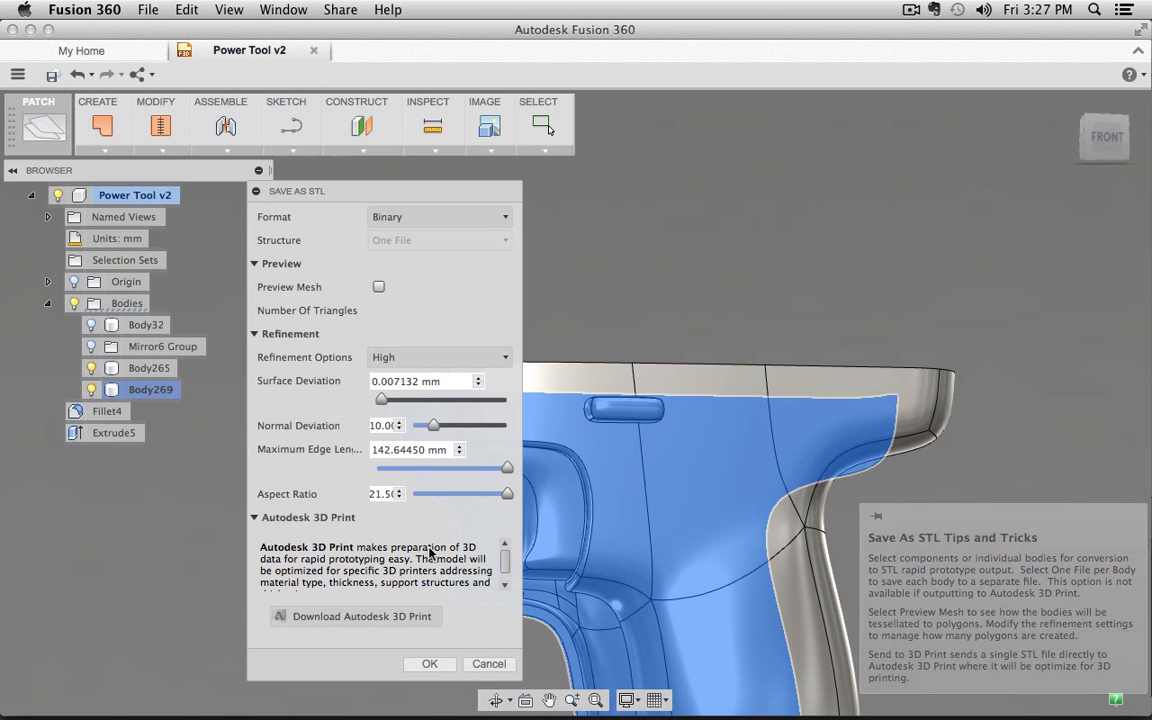
{"action": "left_click", "coordinate": [432, 663]}
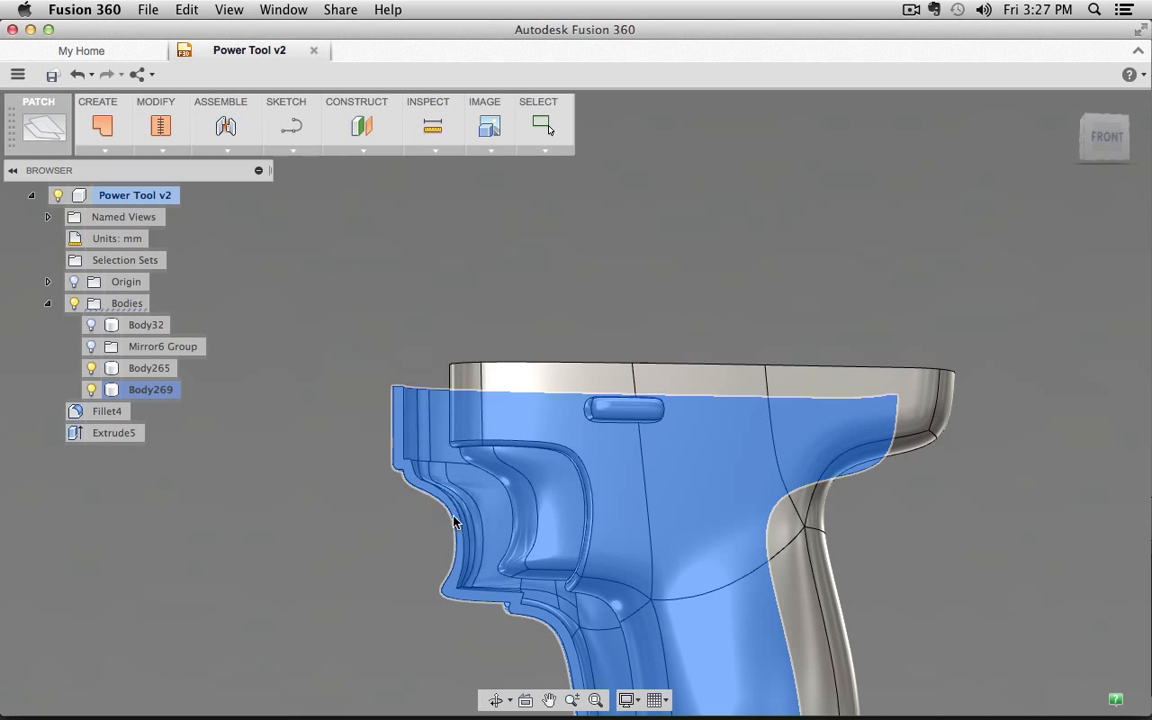
- Save the Body269 mesh to the Desktop under the name "high"
{"action": "type", "text": "high"}
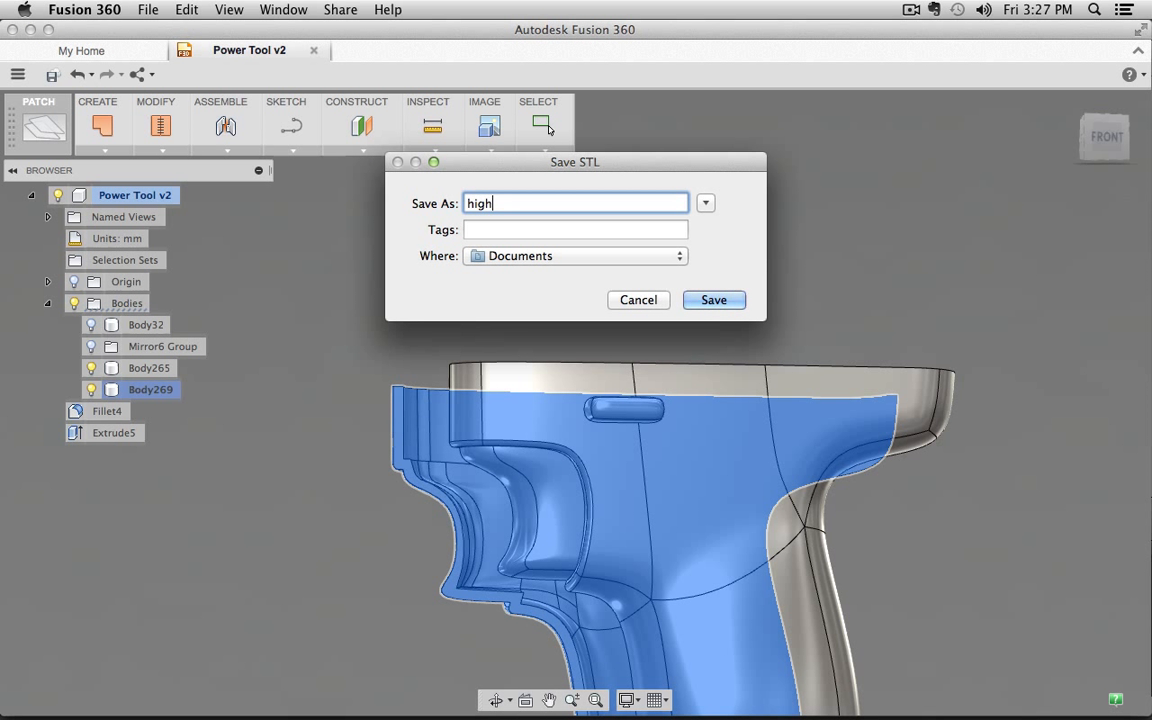
{"action": "left_click", "coordinate": [512, 257]}
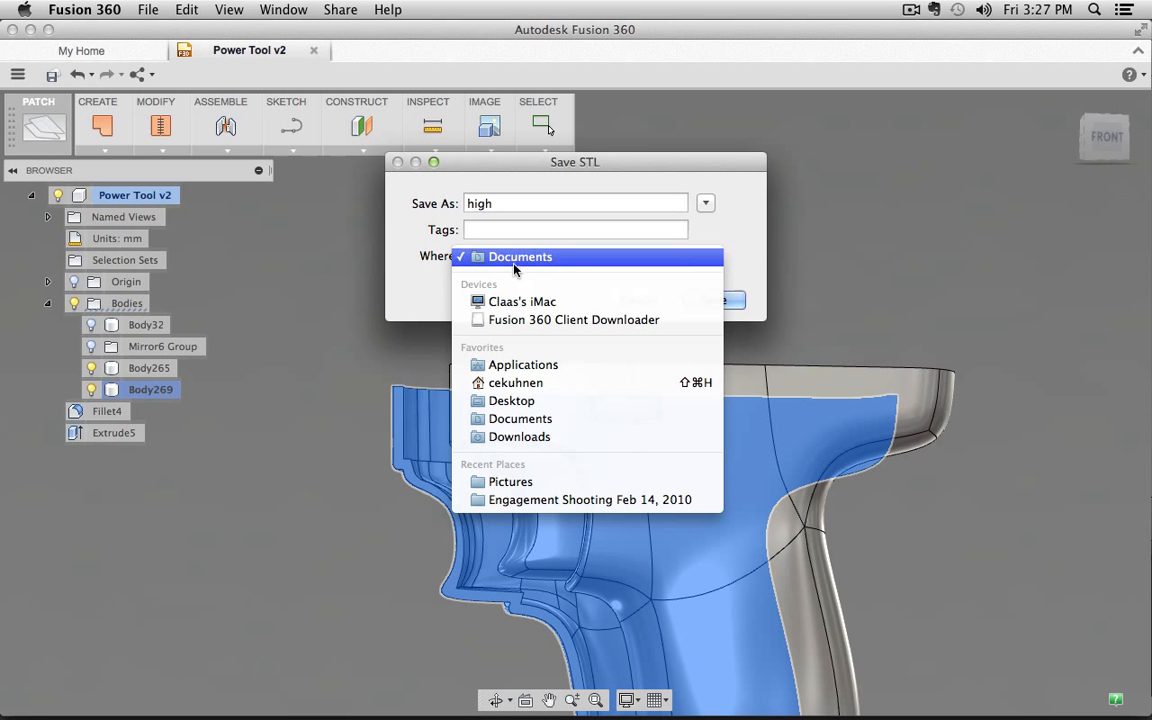
{"action": "left_click", "coordinate": [520, 401]}
{"action": "left_click", "coordinate": [735, 302]}
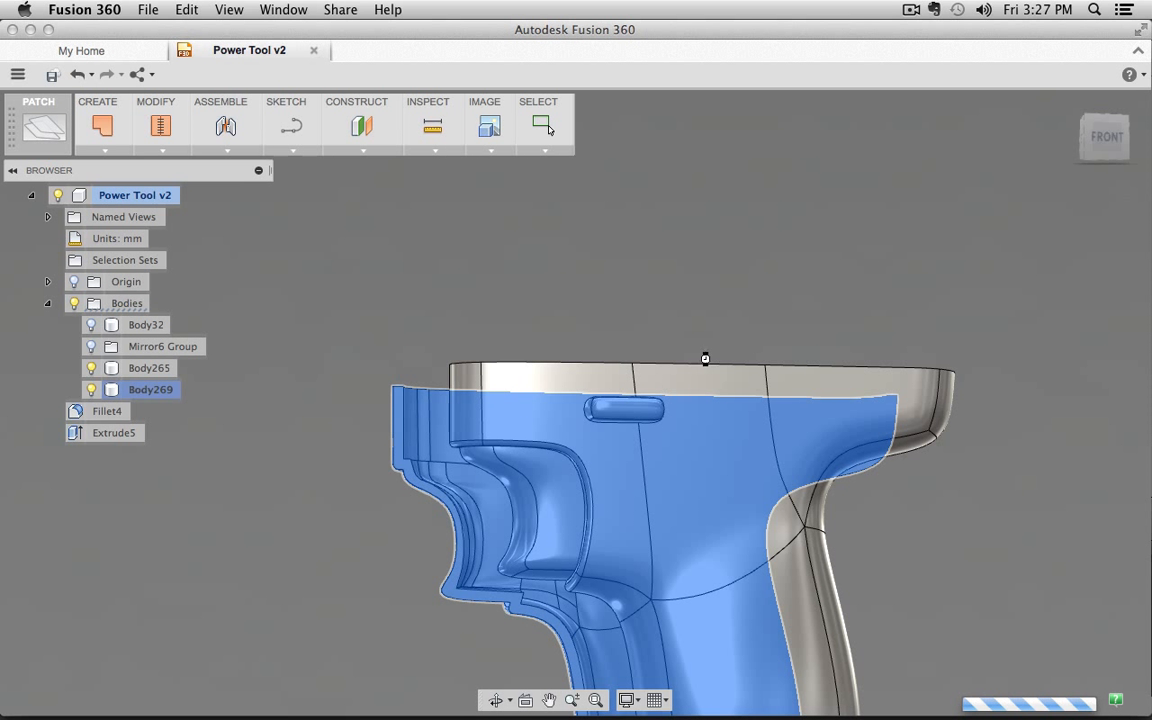
- Switch to Blender and show an empty layer of the Drill 2 scene
{"action": "mouse_move", "coordinate": [617, 700]}
{"action": "left_click", "coordinate": [280, 686]}
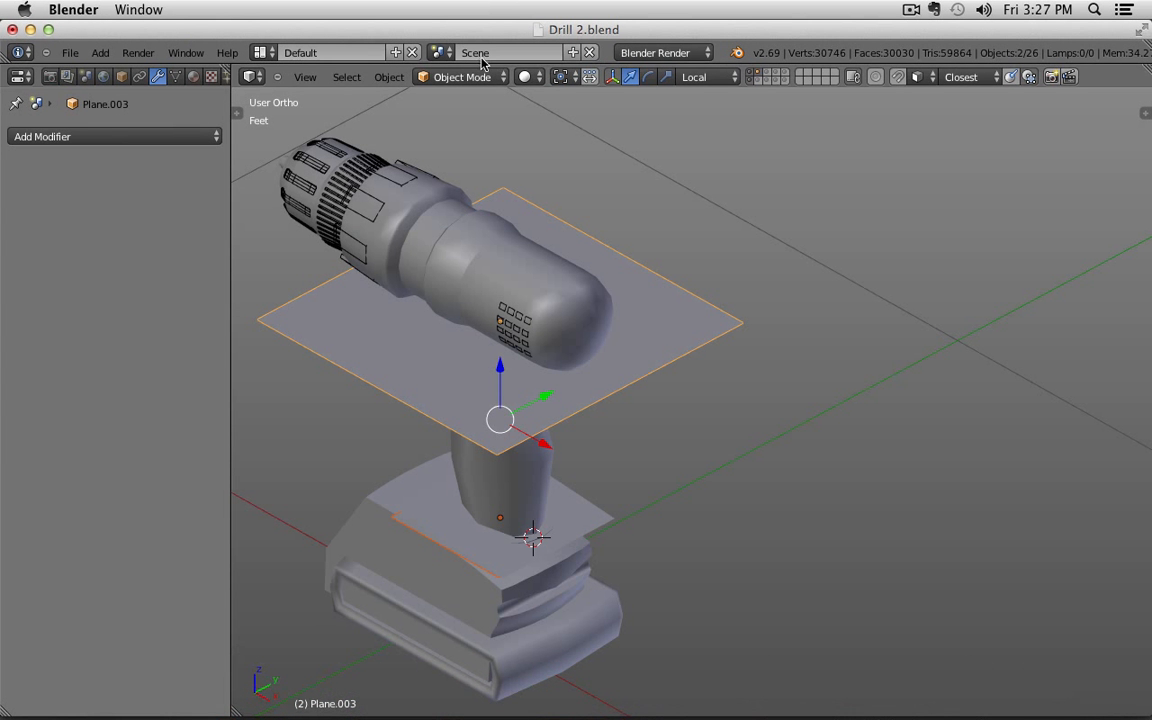
{"action": "left_click", "coordinate": [803, 77]}
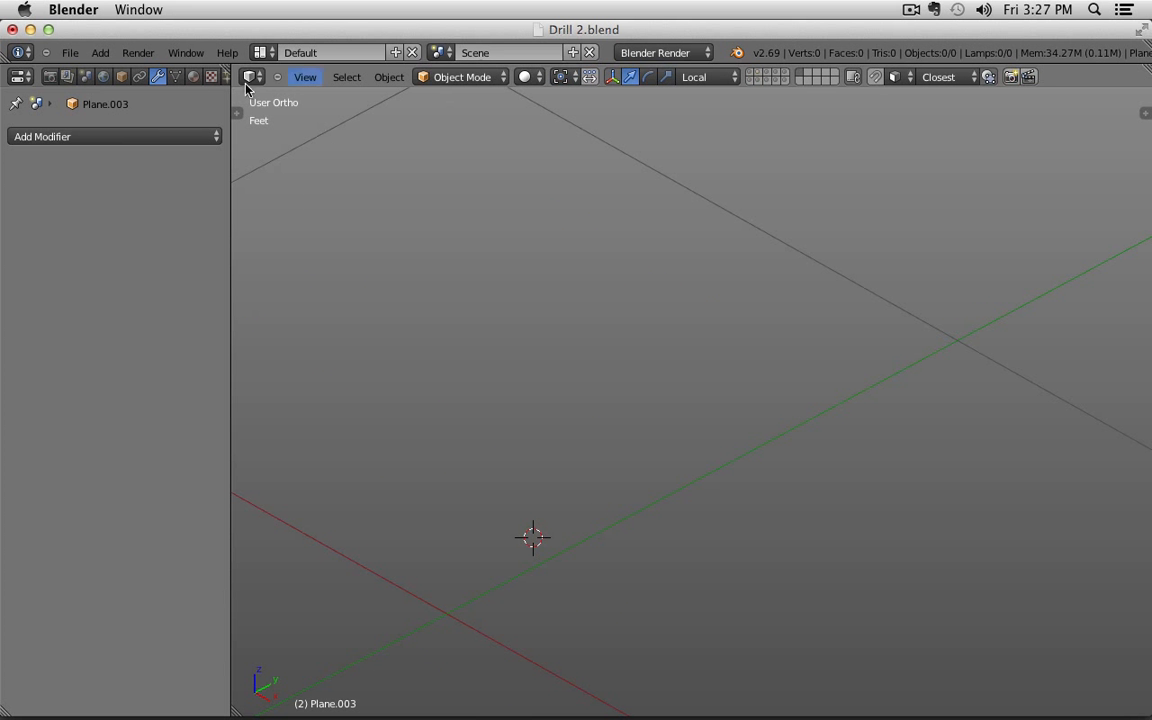
- Import the high.stl and low.stl meshes together from the Desktop
{"action": "left_click", "coordinate": [70, 52]}
{"action": "mouse_move", "coordinate": [150, 326]}
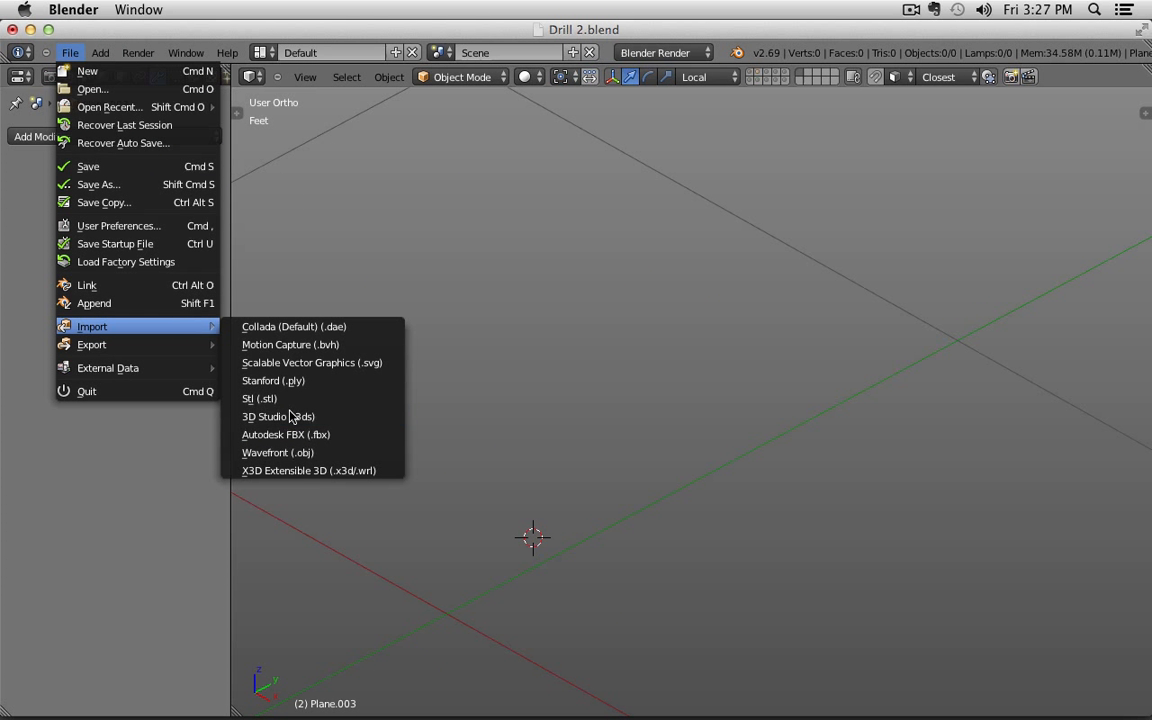
{"action": "left_click", "coordinate": [294, 399]}
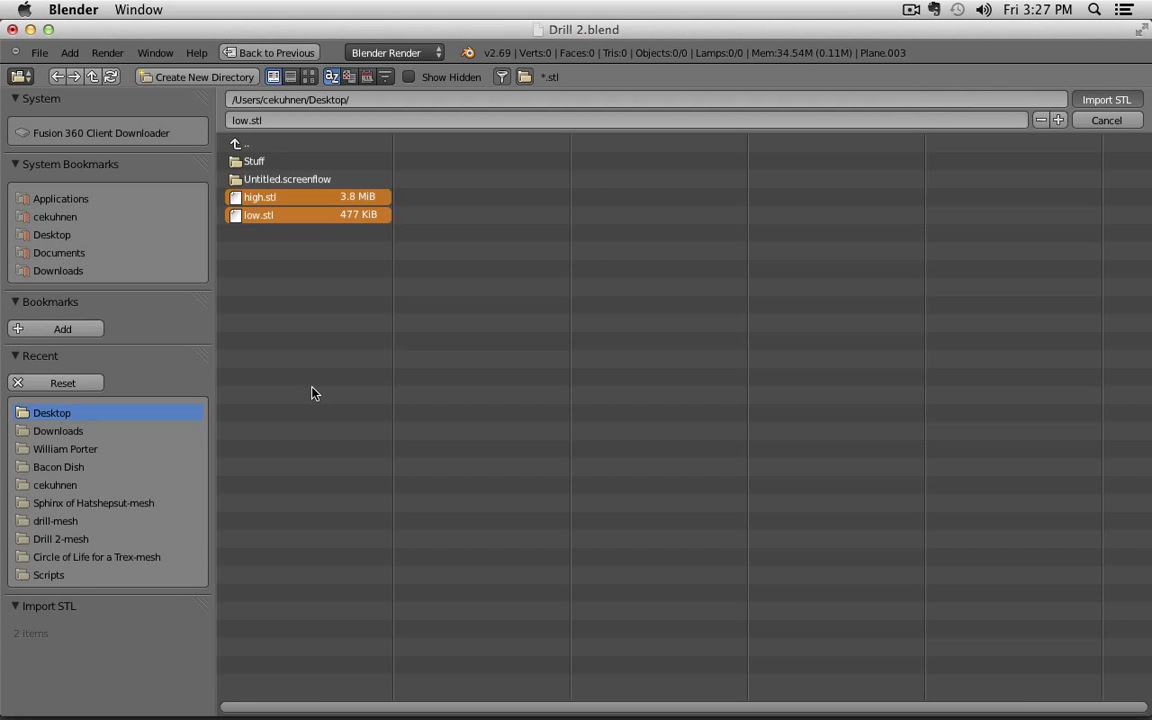
{"action": "key", "text": "Return"}
- Examine both imported handle halves up close and from several sides, comparing the surface faceting and the wall thickness along the open edges
{"action": "key", "text": "KP_Decimal"}
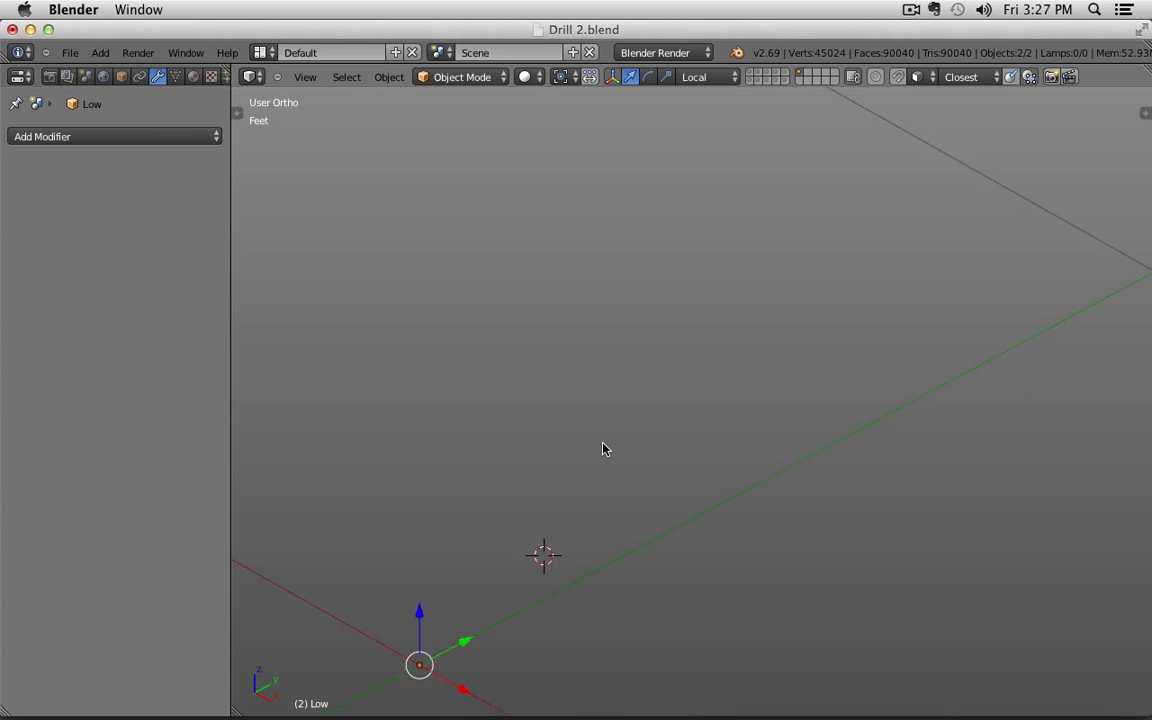
{"action": "scroll", "coordinate": [630, 422], "scroll_direction": "down", "scroll_amount": 20}
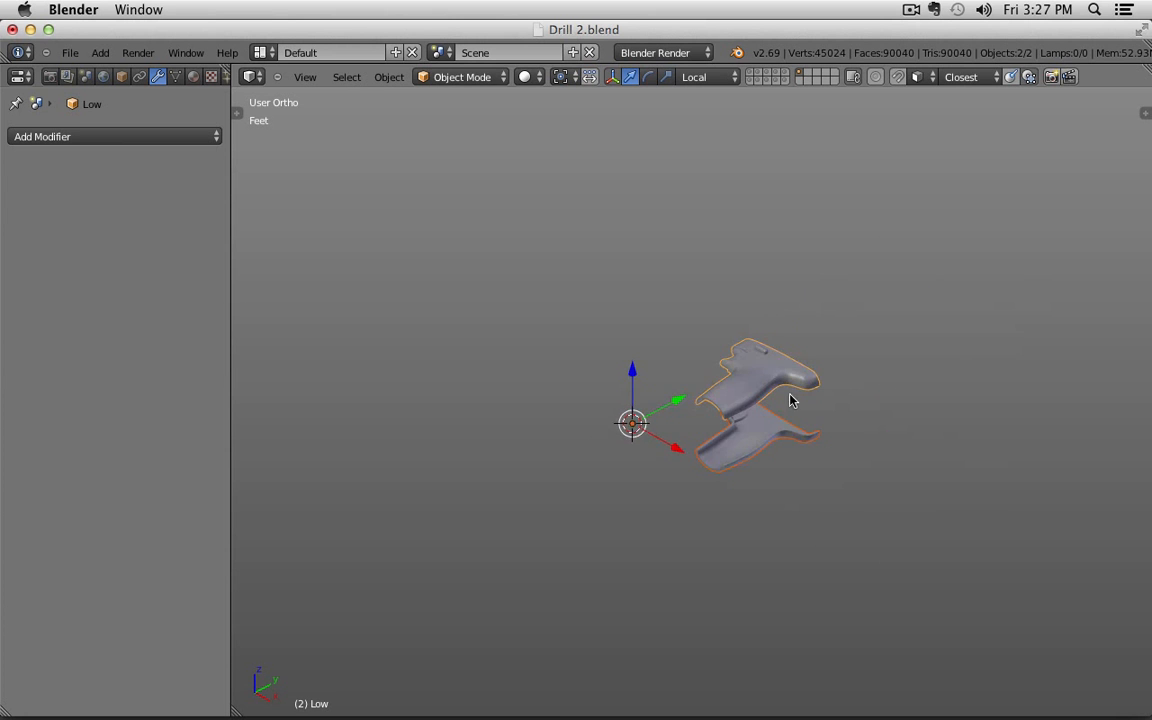
{"action": "scroll", "coordinate": [791, 404], "scroll_direction": "up", "scroll_amount": 10}
{"action": "scroll", "coordinate": [799, 440], "scroll_direction": "down", "scroll_amount": 3}
{"action": "middle_click_drag", "start_coordinate": [820, 491], "coordinate": [922, 518]}
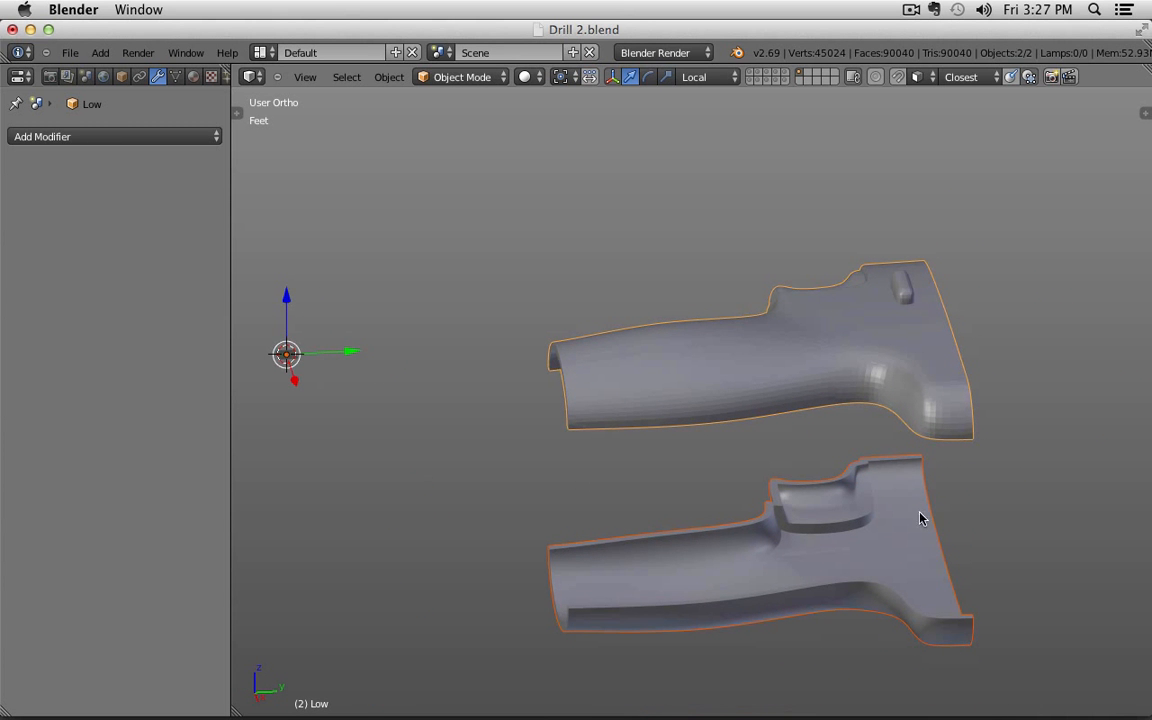
{"action": "middle_click_drag", "start_coordinate": [912, 567], "coordinate": [931, 368]}
{"action": "scroll", "coordinate": [893, 496], "scroll_direction": "up", "scroll_amount": 5}
{"action": "scroll", "coordinate": [891, 491], "scroll_direction": "up", "scroll_amount": 6}
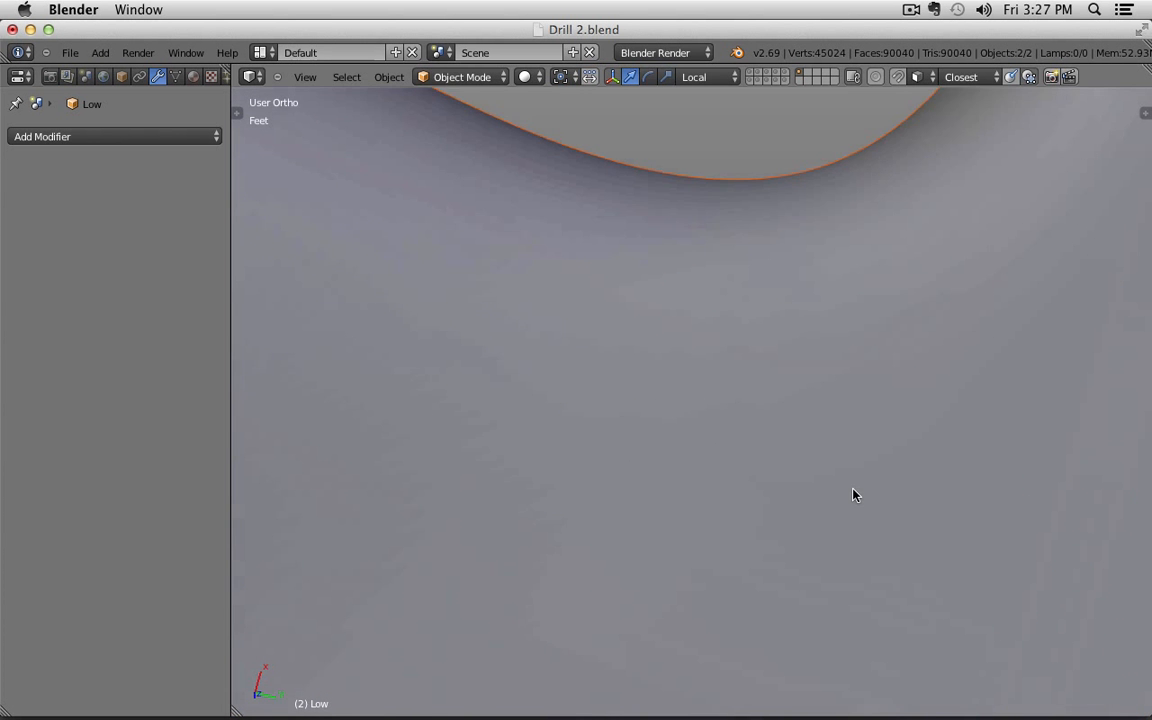
{"action": "middle_click_drag", "start_coordinate": [698, 321], "coordinate": [751, 535], "text": "shift"}
{"action": "scroll", "coordinate": [707, 327], "scroll_direction": "up", "scroll_amount": 10}
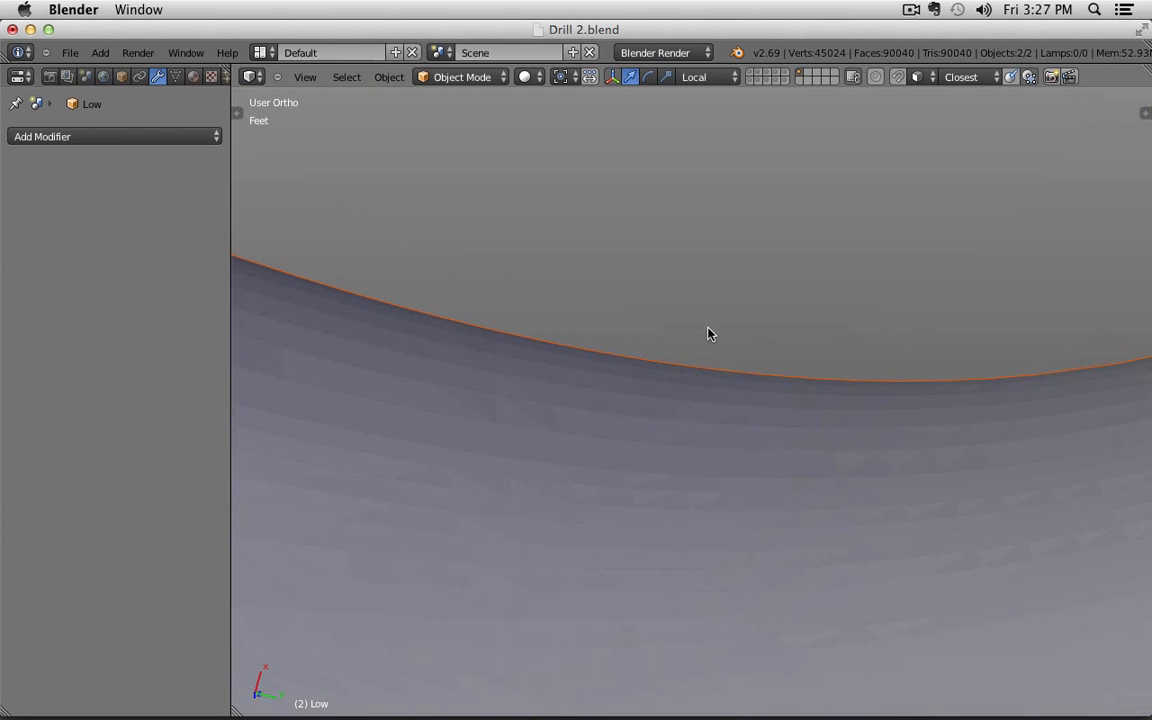
{"action": "scroll", "coordinate": [707, 358], "scroll_direction": "down", "scroll_amount": 12}
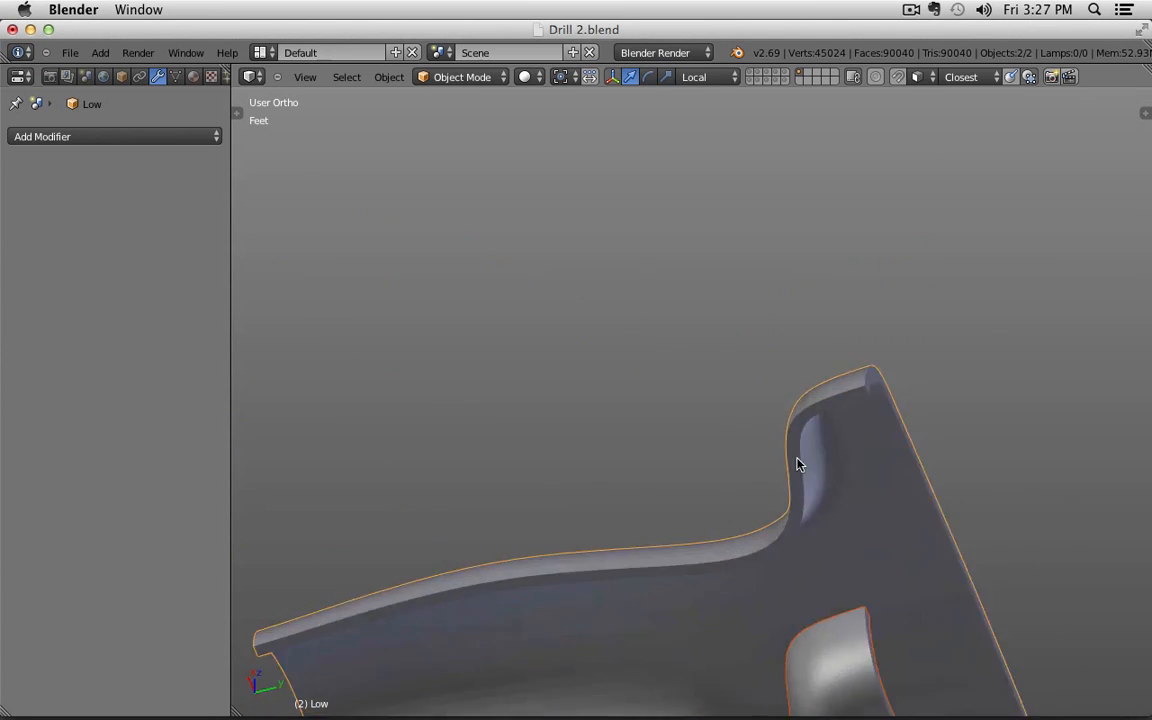
{"action": "middle_click_drag", "start_coordinate": [798, 463], "coordinate": [691, 361]}
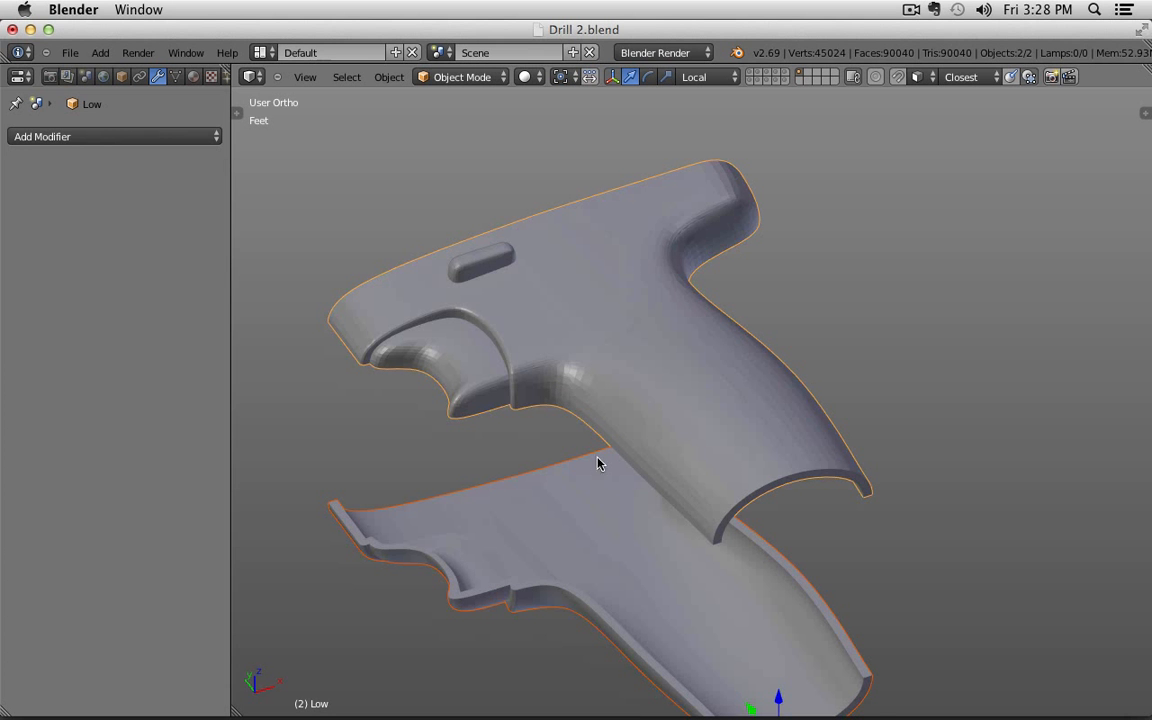
{"action": "middle_click_drag", "start_coordinate": [602, 483], "coordinate": [786, 401]}
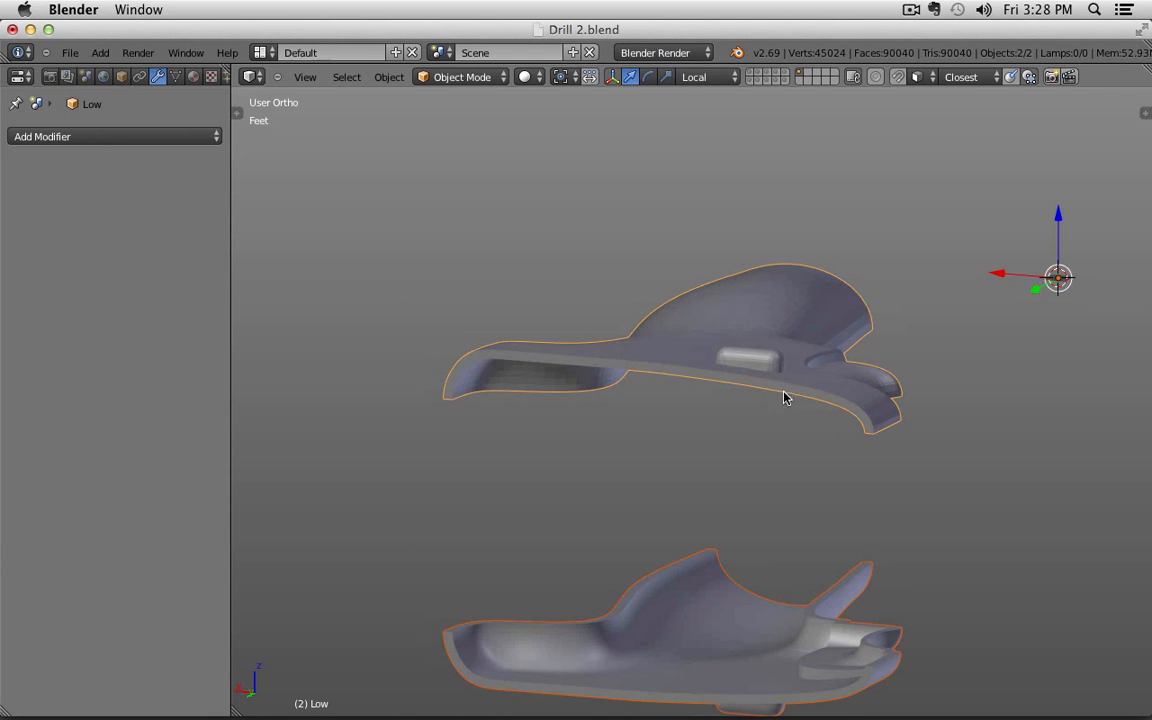
{"action": "middle_click_drag", "start_coordinate": [880, 438], "coordinate": [558, 625]}
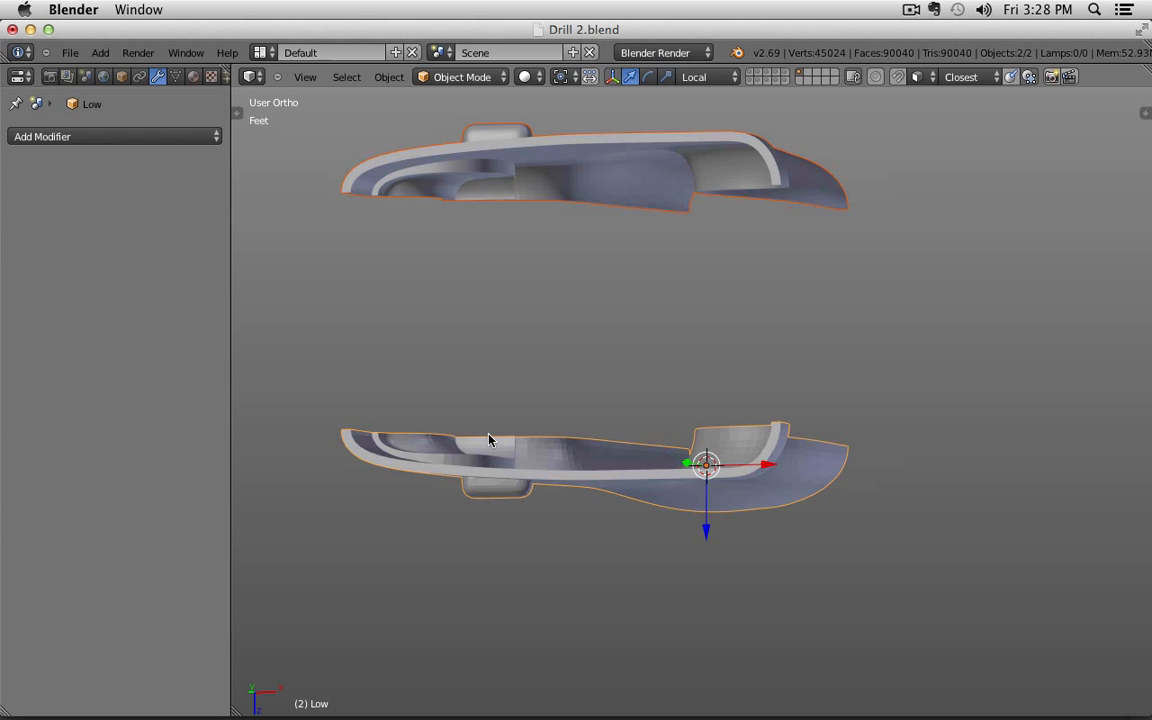
- Switch back to Fusion 360 and return to the two handle halves in the Power Tool v2 design
{"action": "key", "text": "super+Tab"}
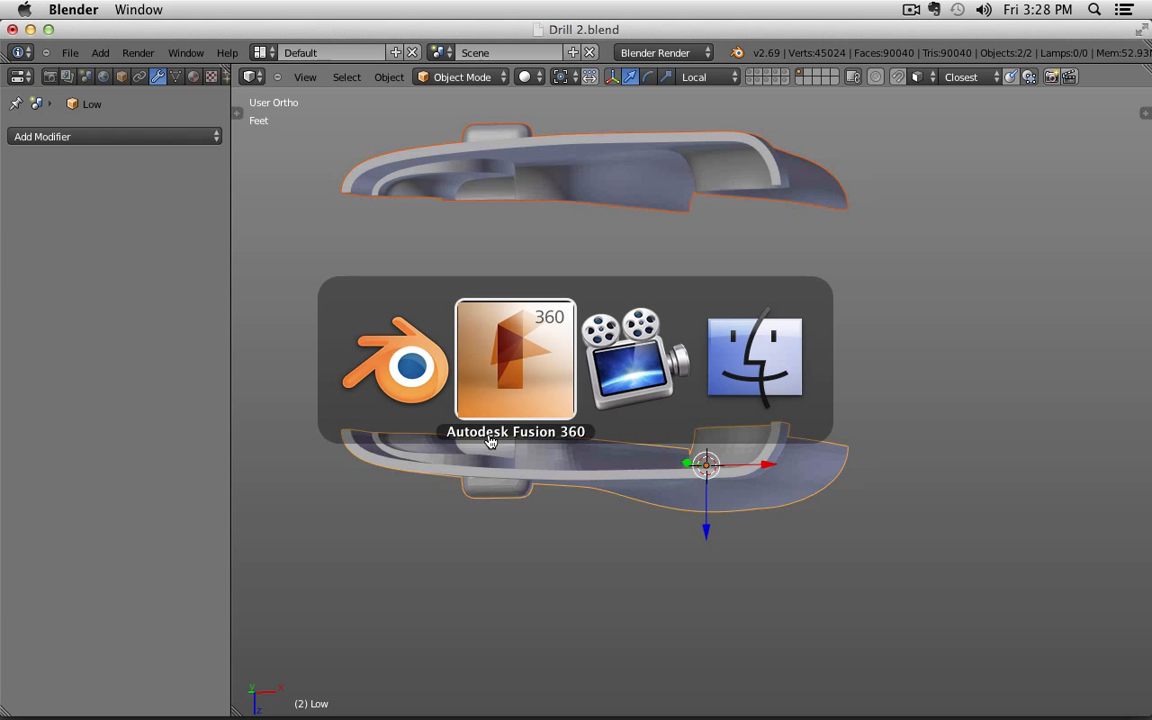
{"action": "left_click", "coordinate": [514, 402]}
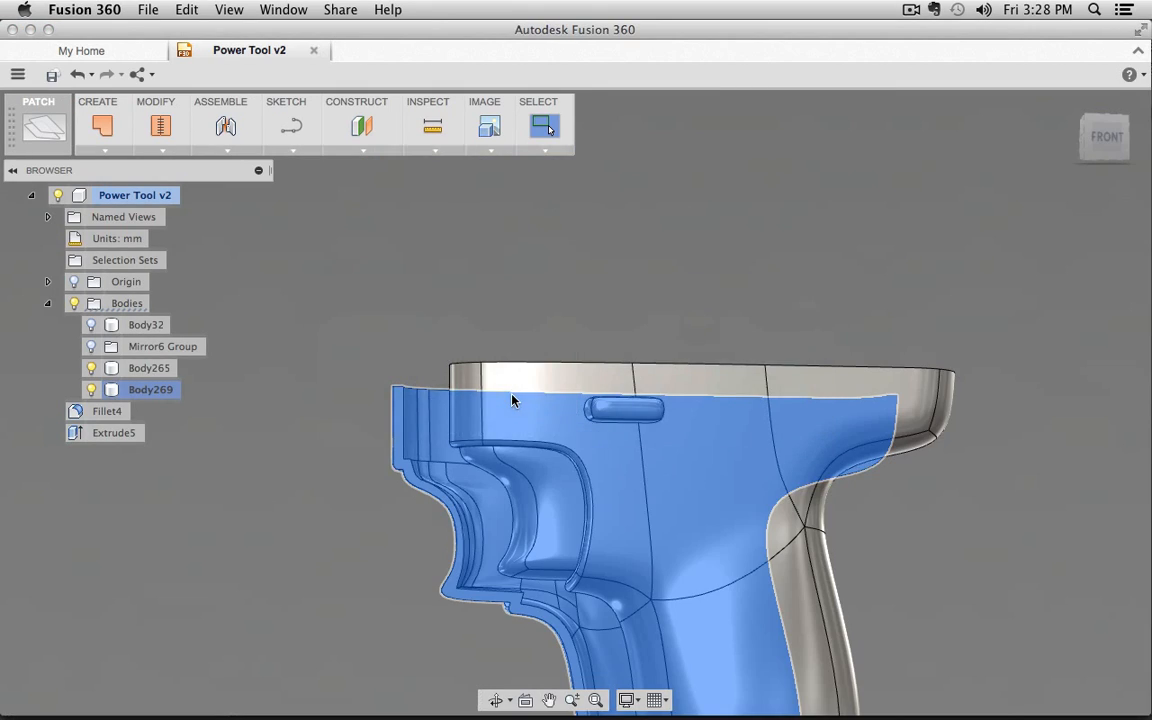
{"action": "scroll", "coordinate": [511, 399], "scroll_direction": "up", "scroll_amount": 3}
{"action": "scroll", "coordinate": [504, 411], "scroll_direction": "down", "scroll_amount": 5}
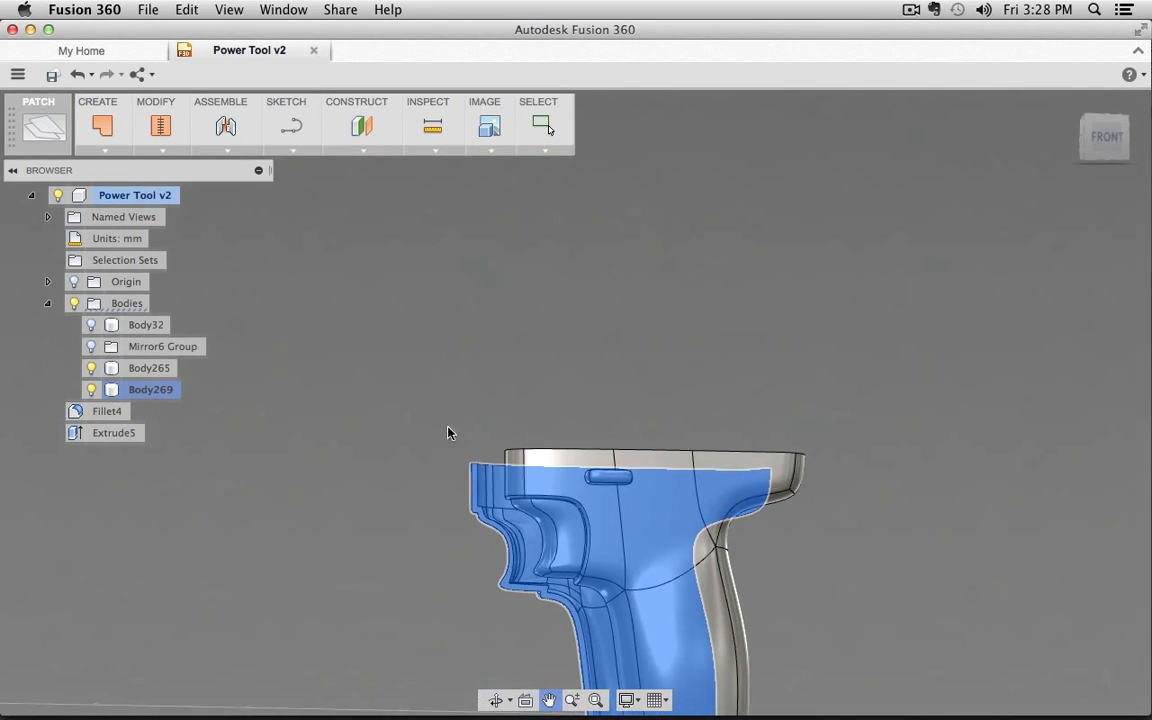